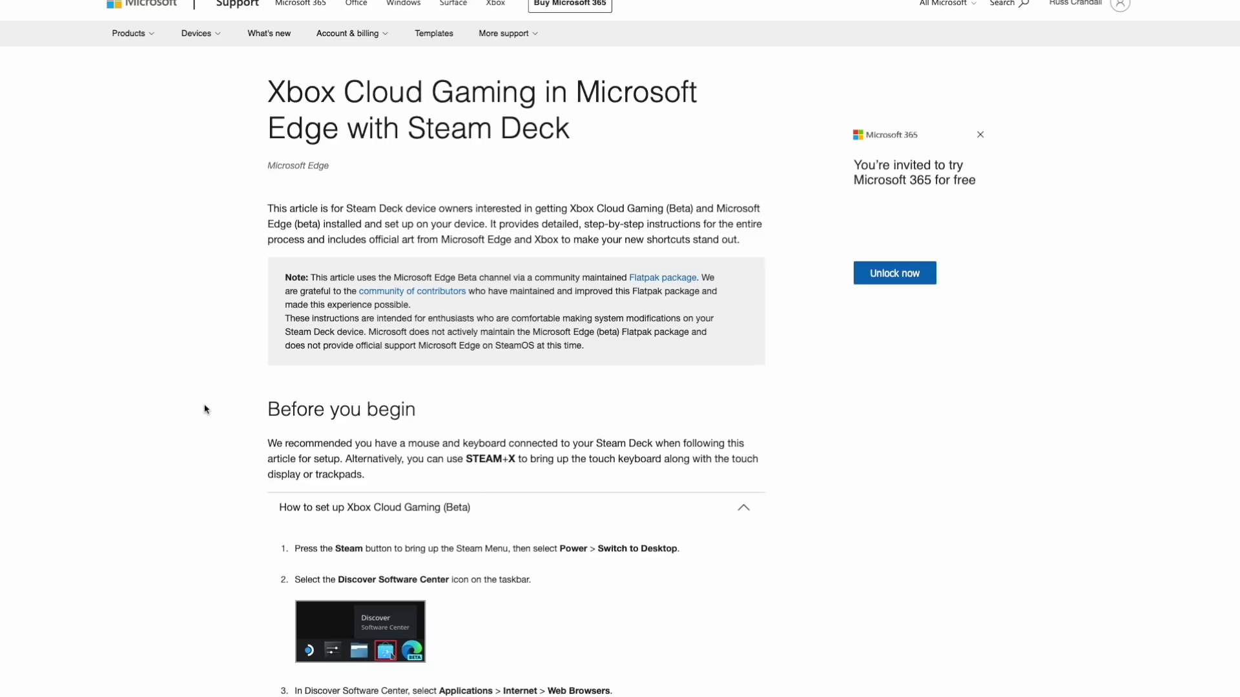
# Skim the Microsoft support article on setting up Xbox Cloud Gaming in Edge on Steam Deck, including the custom artwork section
pyautogui.scroll(-20, 201, 401)
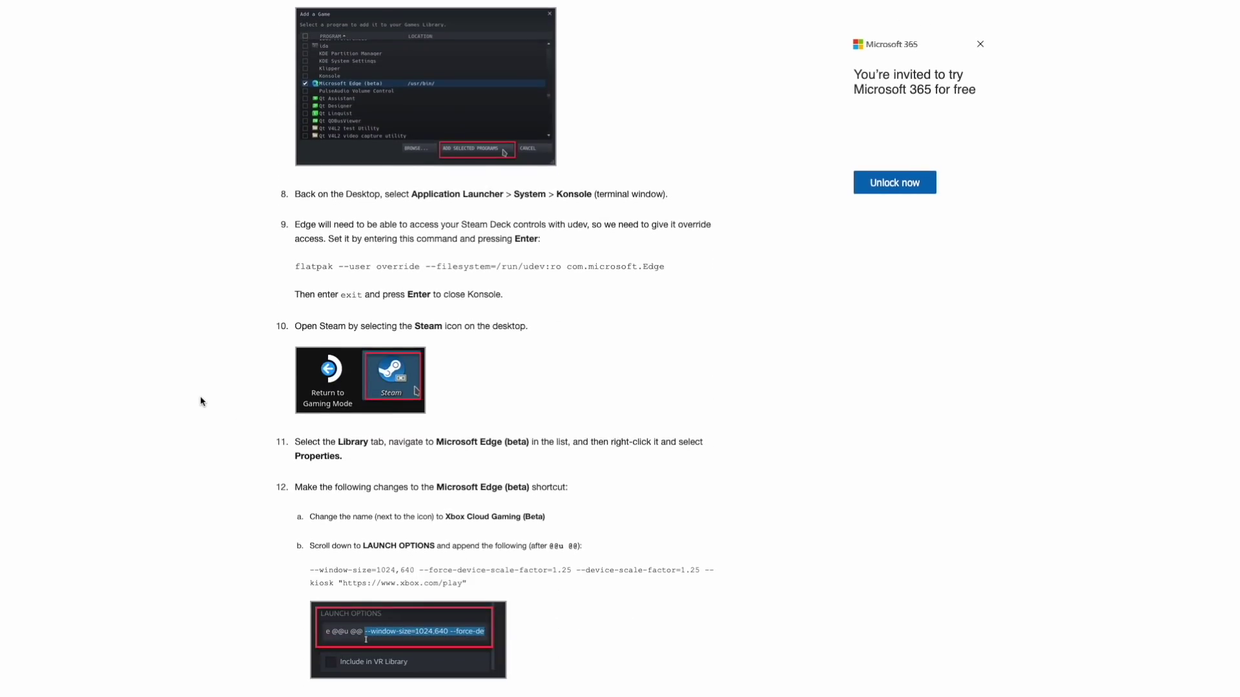
pyautogui.scroll(-4, 201, 401)
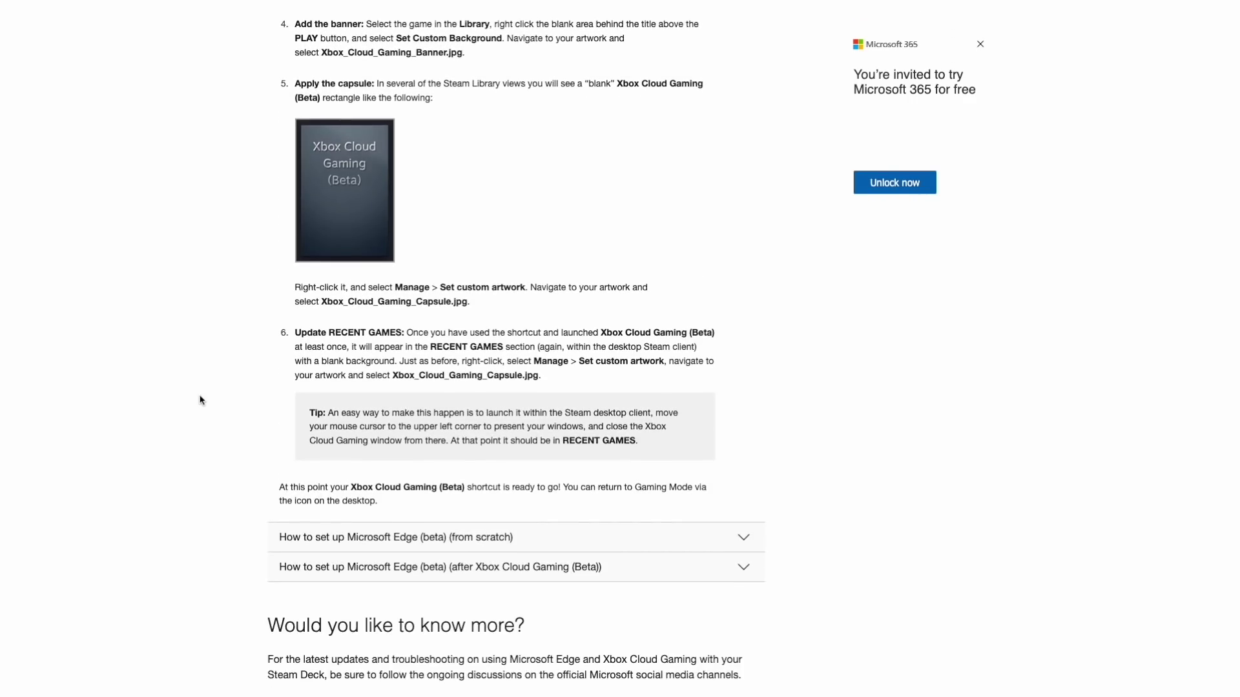
pyautogui.scroll(16, 201, 401)
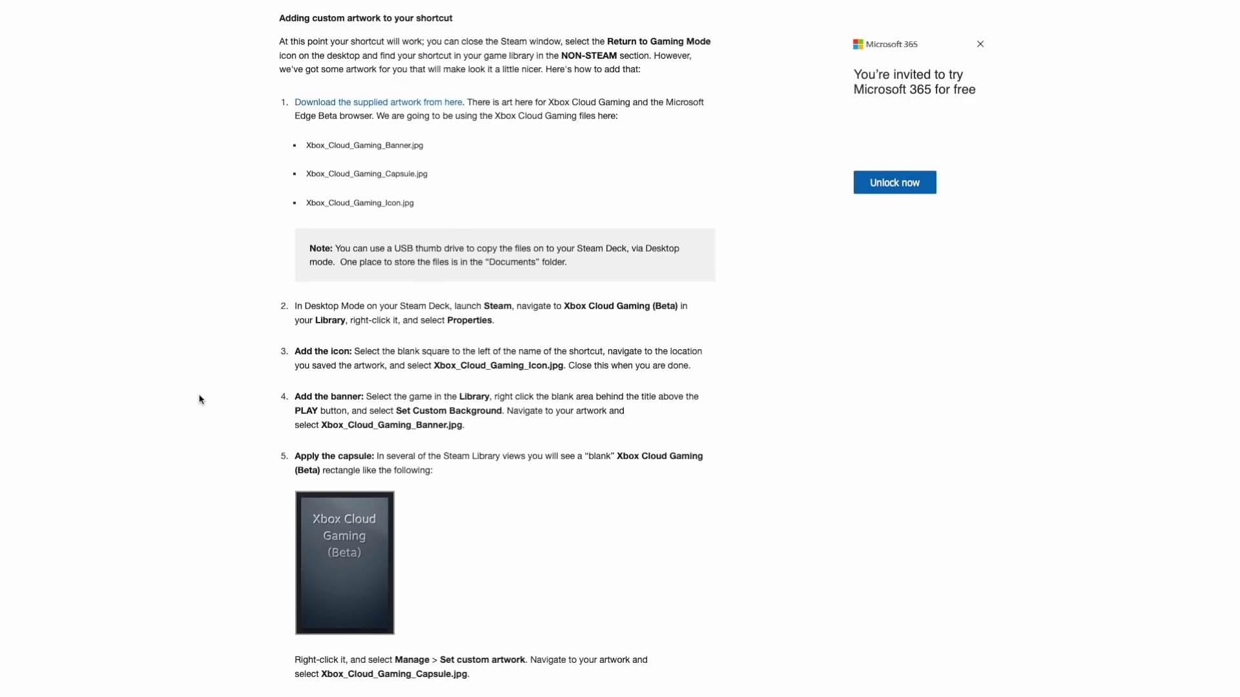
pyautogui.scroll(20, 200, 397)
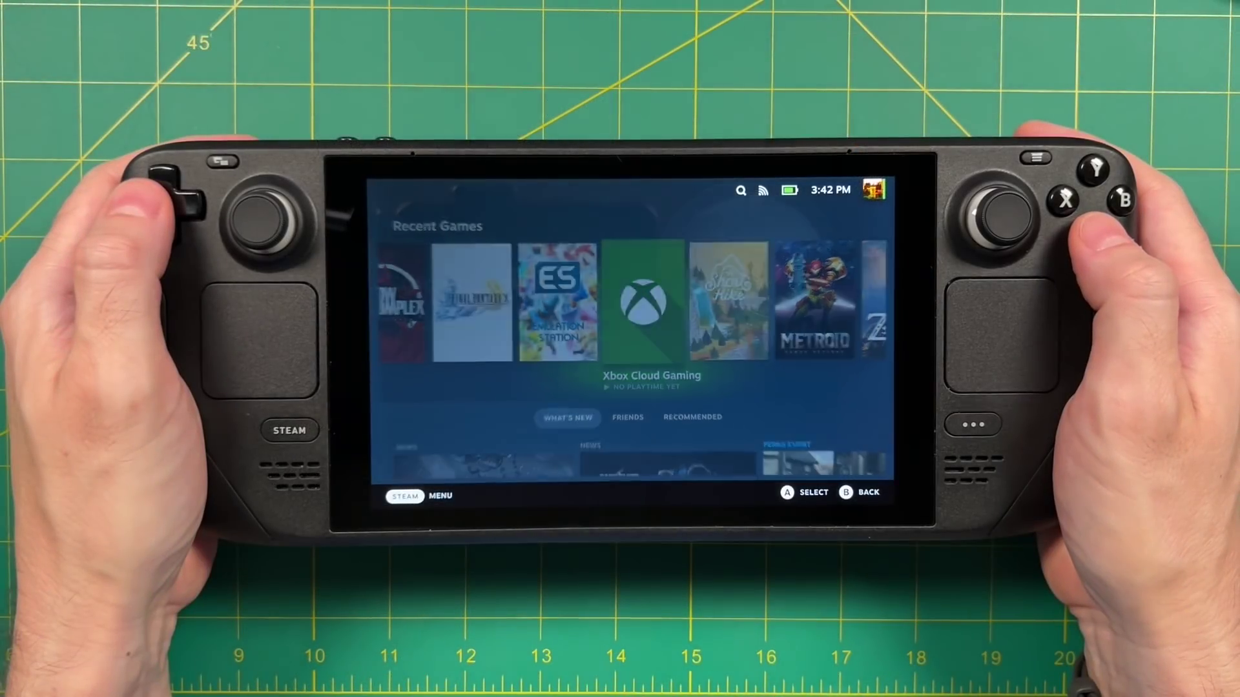
# Launch Xbox Cloud Gaming from the recent games and look at its game selection
pyautogui.press('Return')
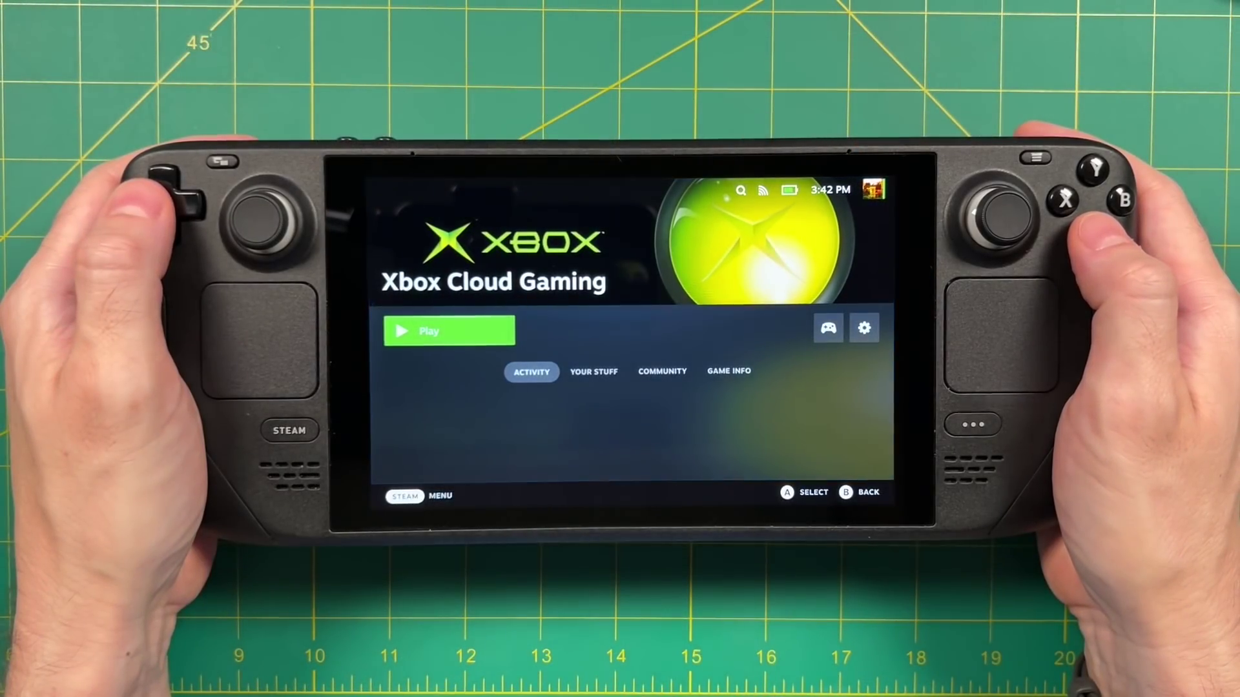
pyautogui.press('Return')
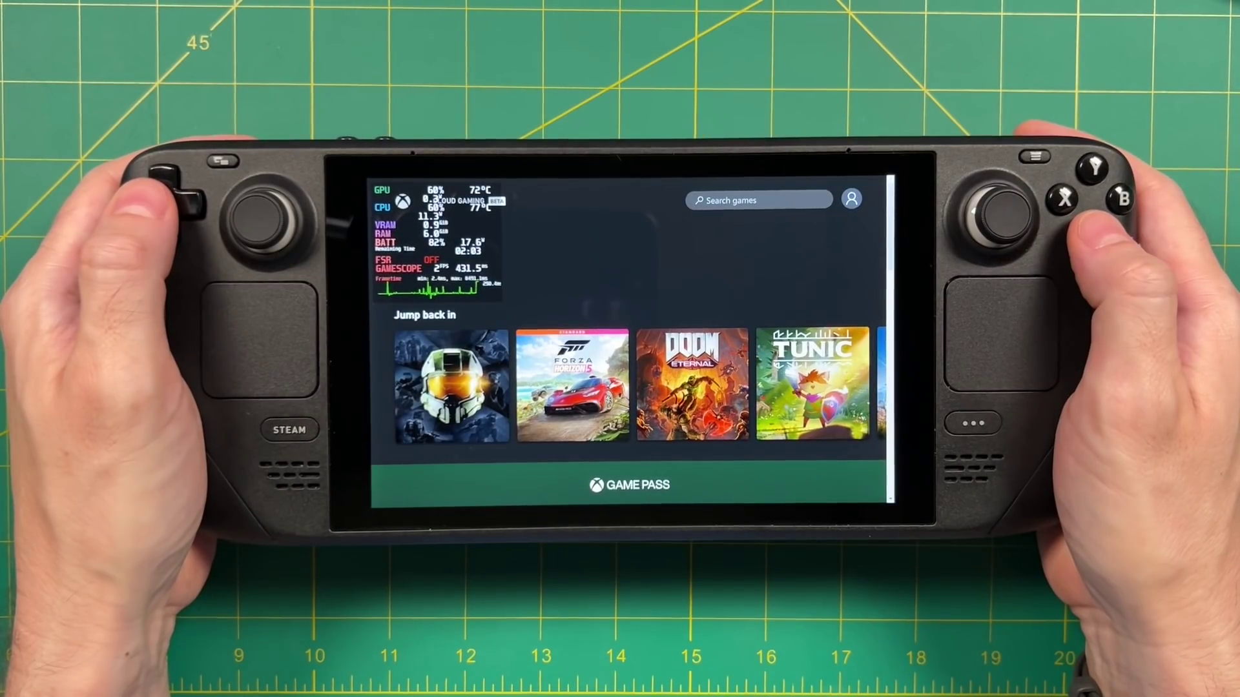
pyautogui.press('Down')
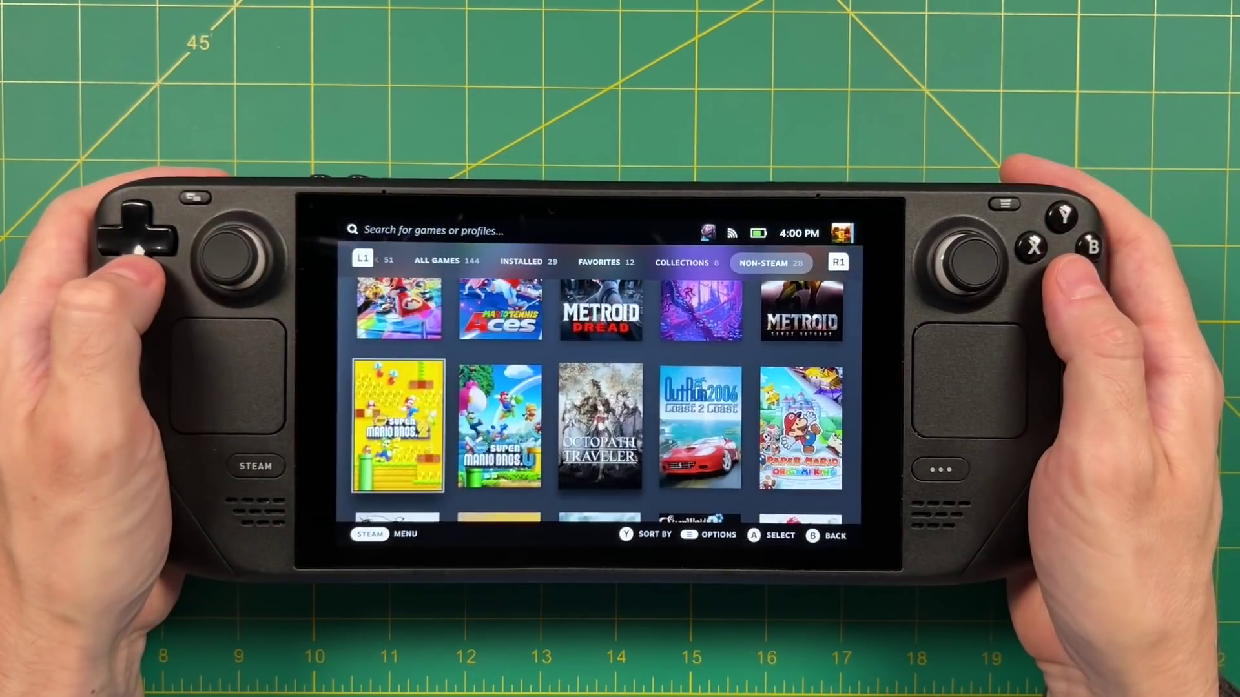
# Browse through the non-Steam games in the library
pyautogui.press('Right')
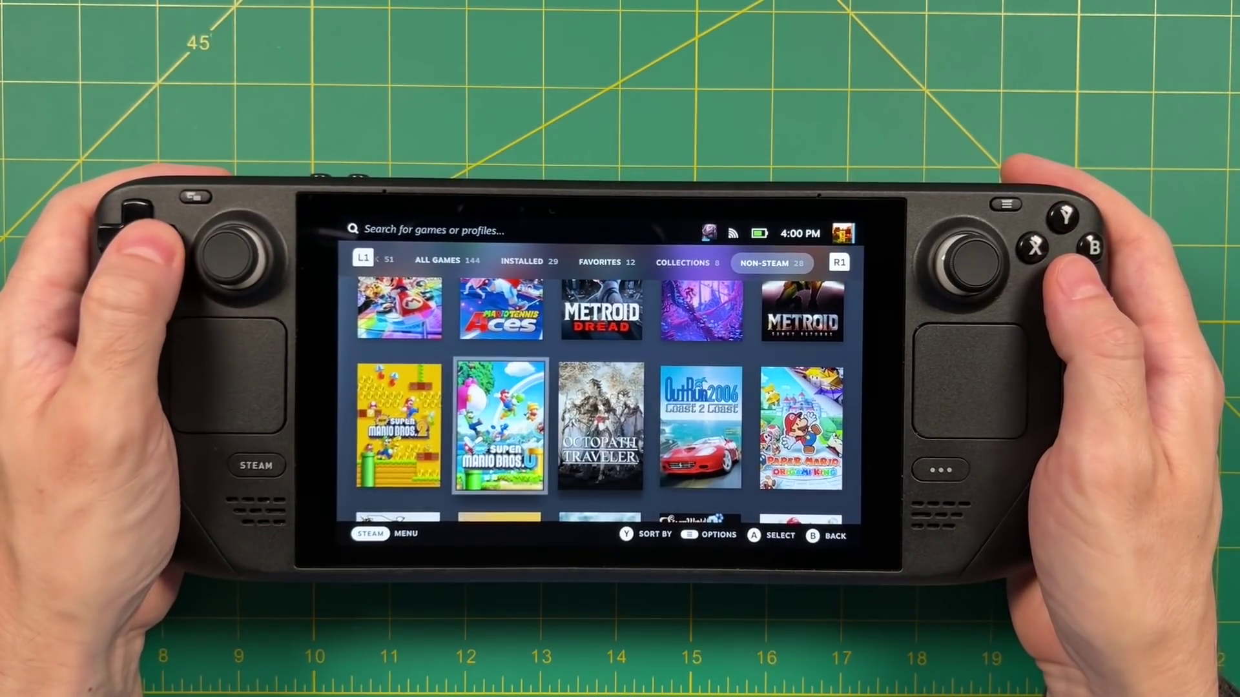
pyautogui.press('Down')
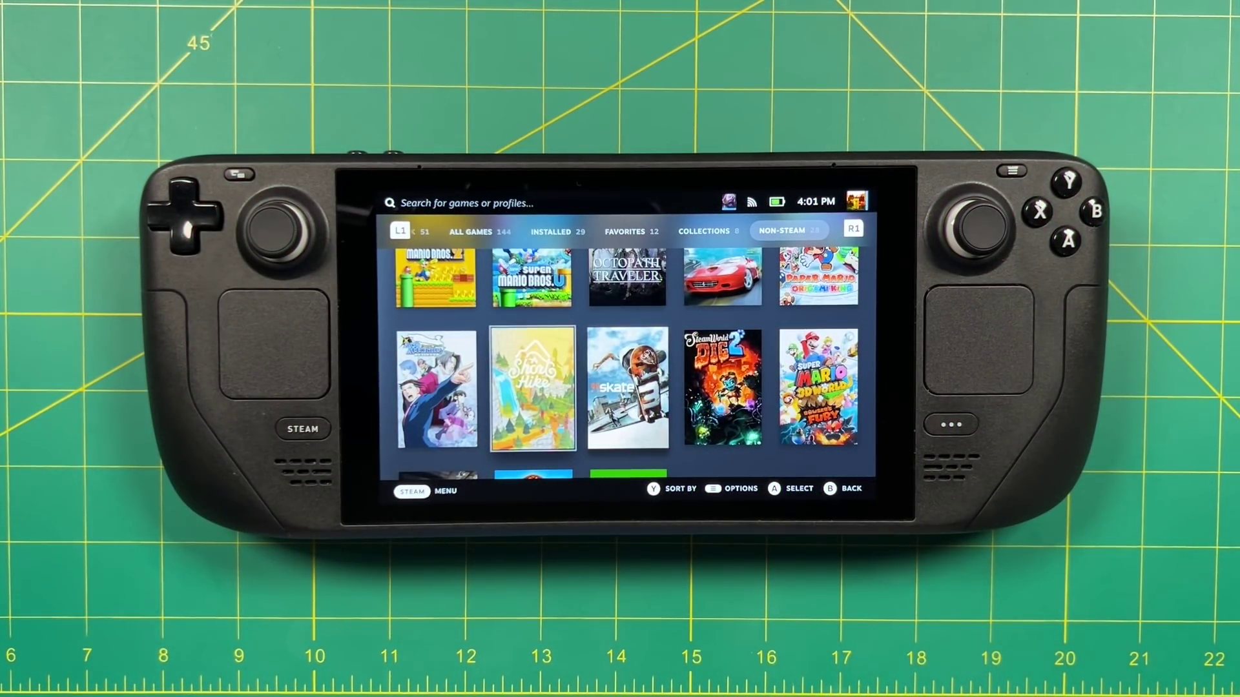
# Switch the Steam Deck to desktop mode through its power options and exit Steam there
pyautogui.click(302, 429)
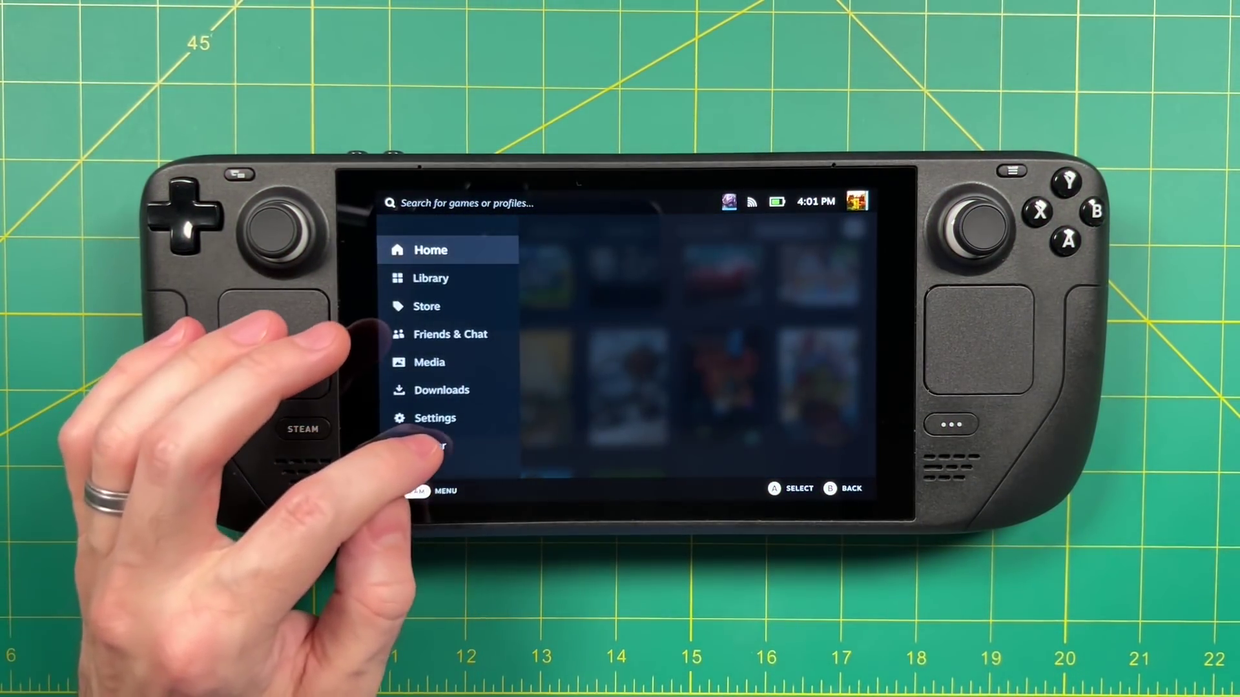
pyautogui.click(429, 481)
pyautogui.click(594, 394)
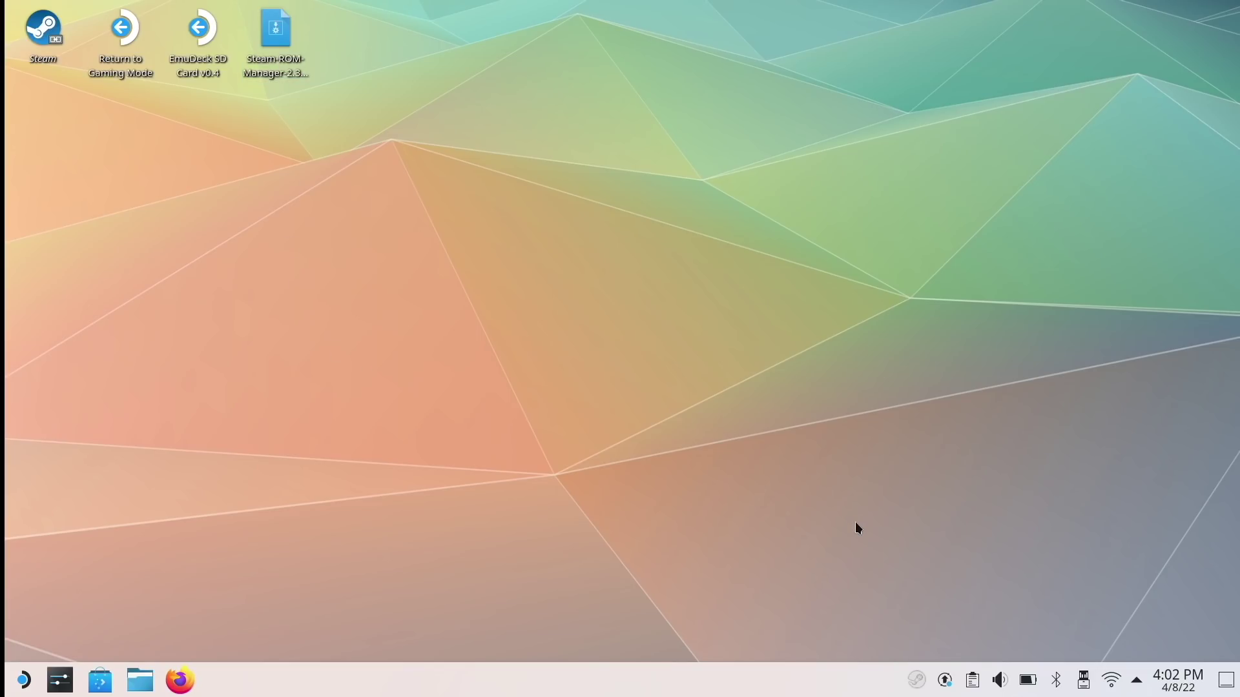
pyautogui.rightClick(917, 681)
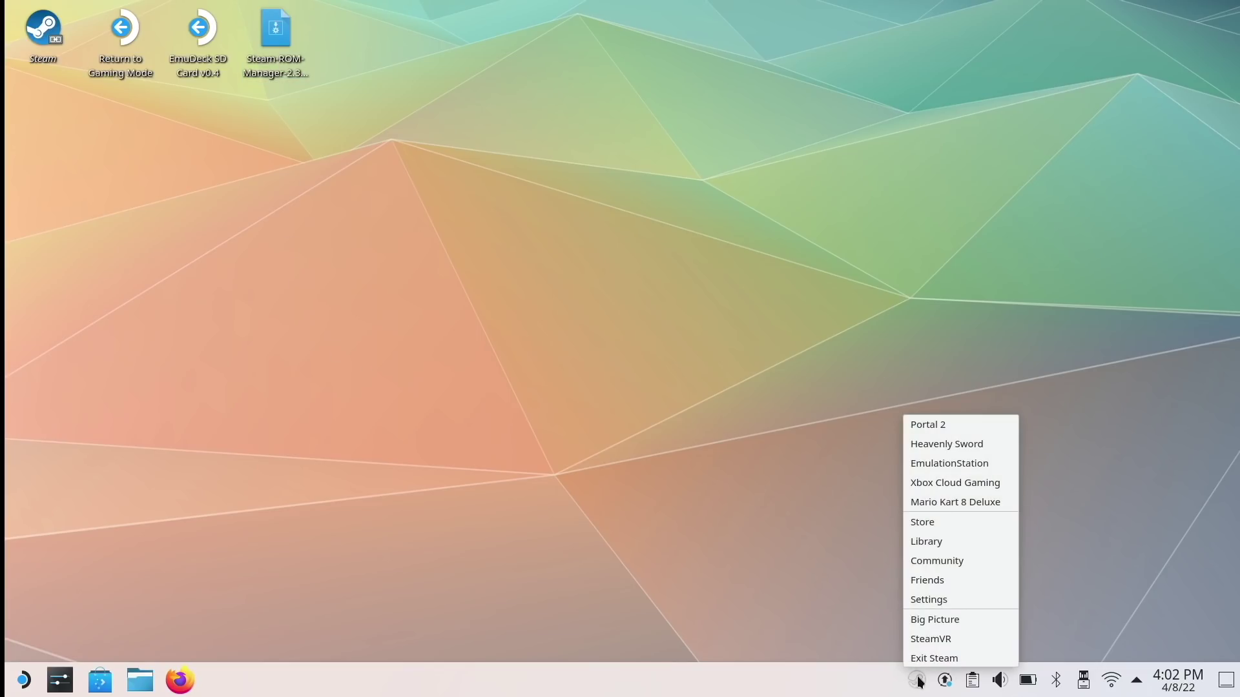
pyautogui.click(916, 659)
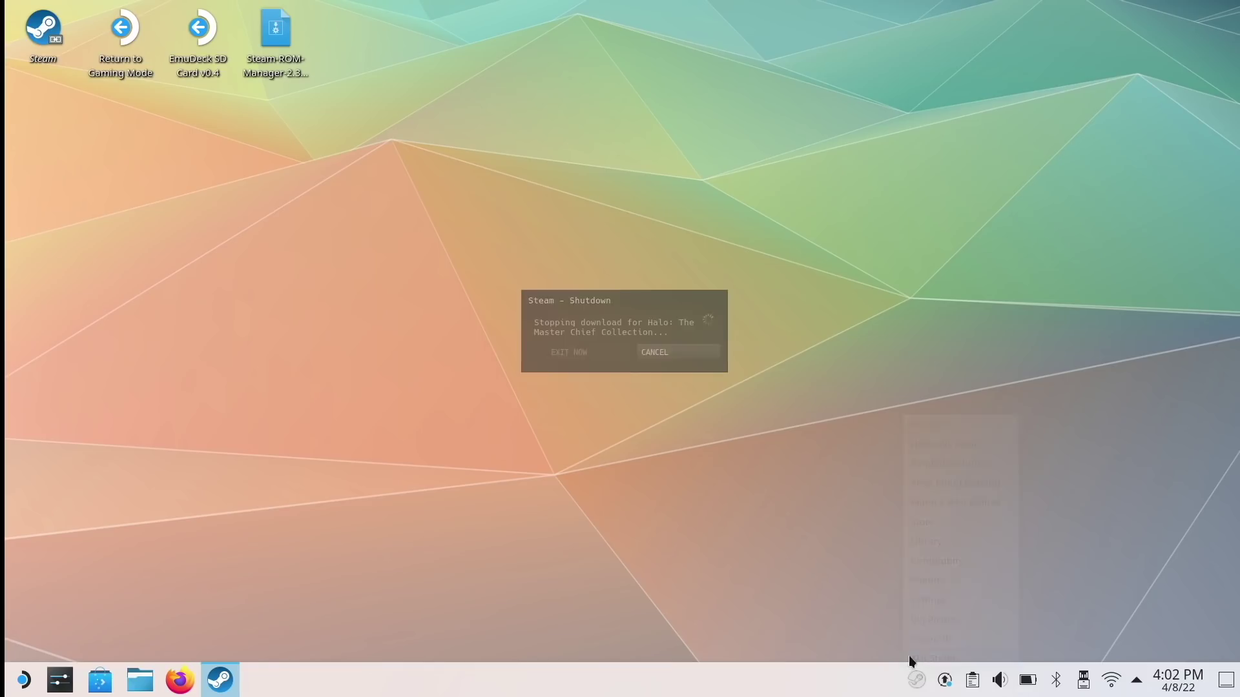
# Open the website emudeck.com in Firefox
pyautogui.click(175, 689)
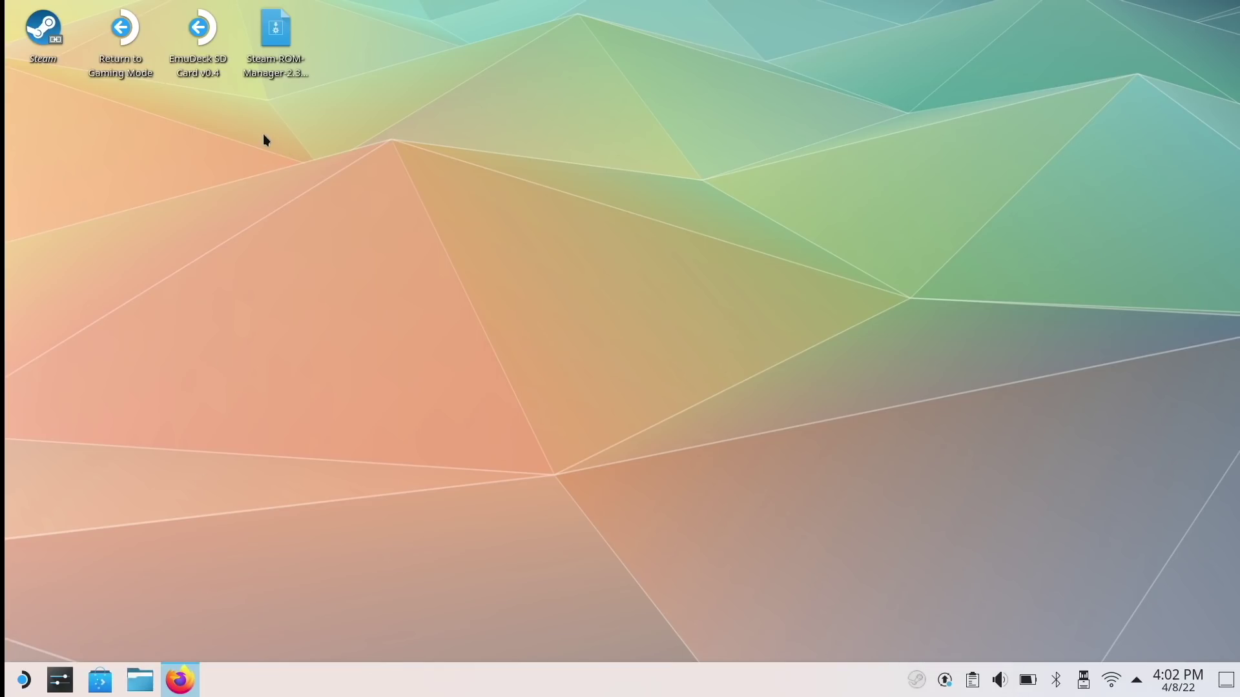
pyautogui.write('emudeck.com')
pyautogui.press('Return')
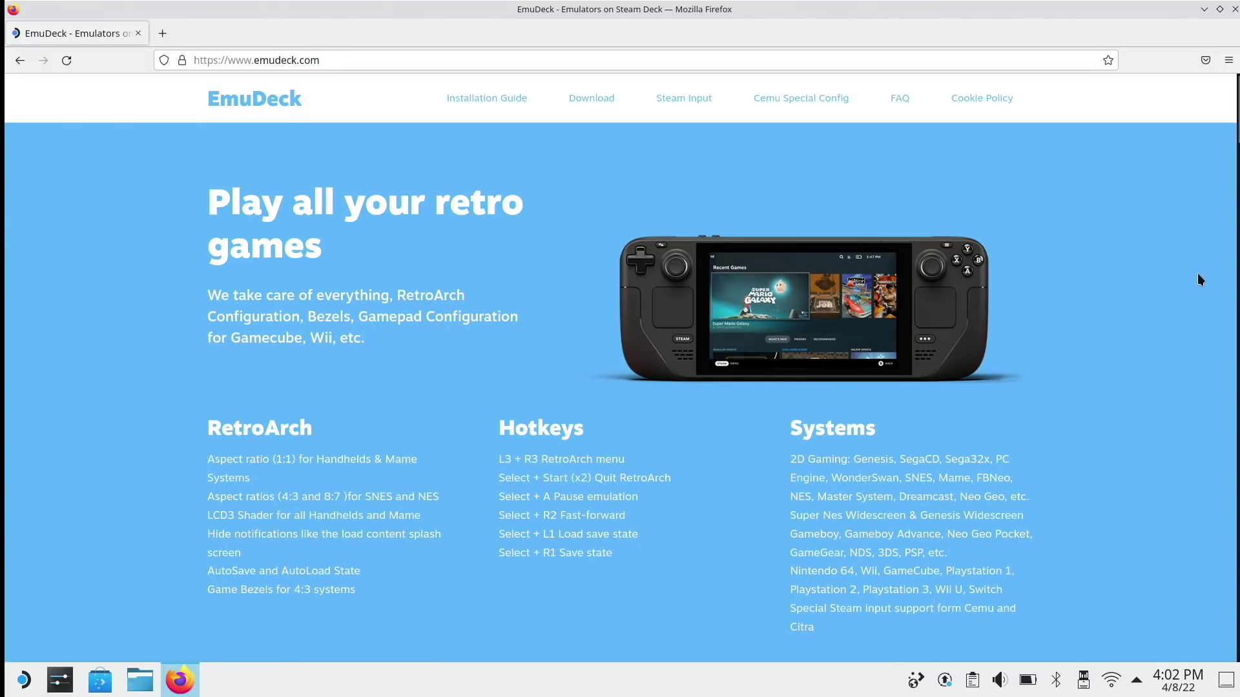
# Review the EmuDeck features and the 5 Steps guide on the page, and download the installer app
pyautogui.scroll(-5, 83, 309)
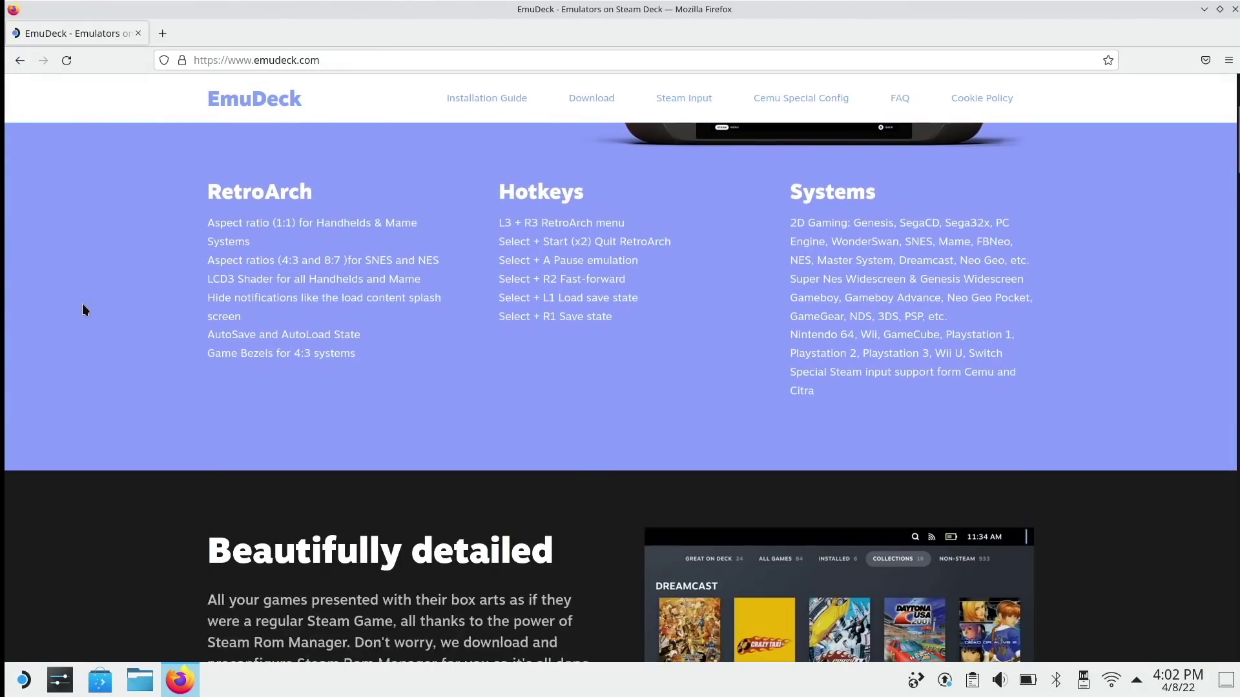
pyautogui.scroll(-10, 83, 310)
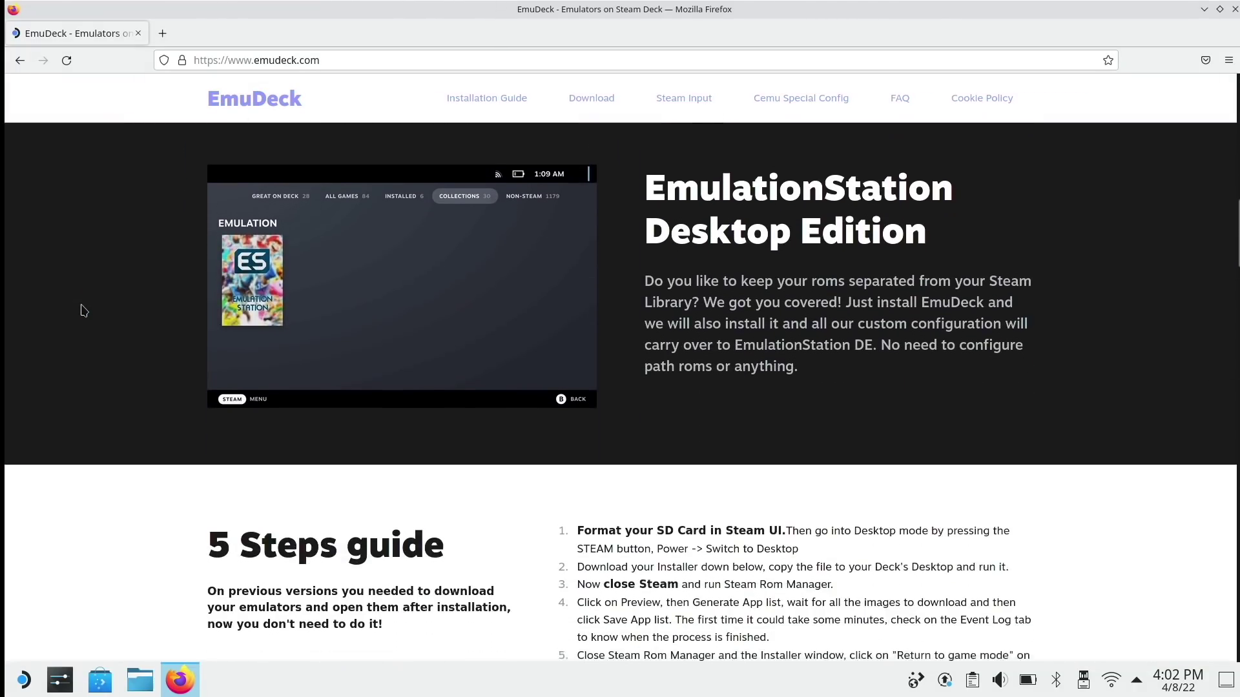
pyautogui.scroll(-3, 82, 310)
pyautogui.scroll(5, 83, 310)
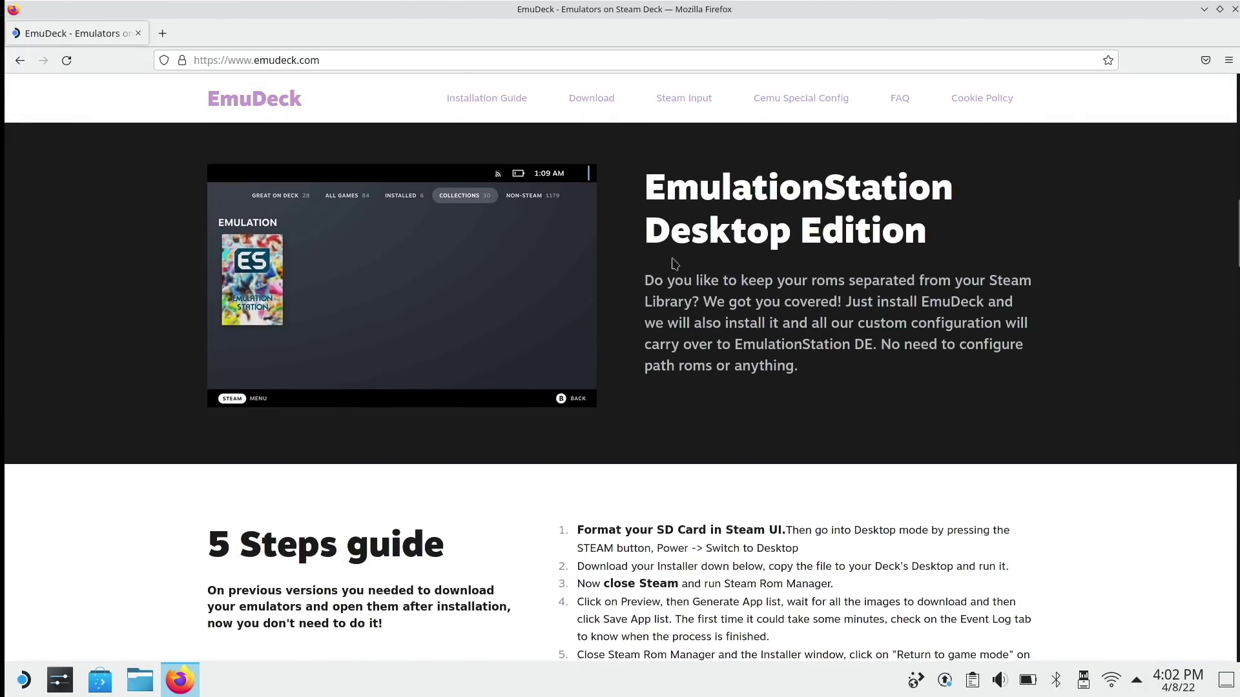
pyautogui.scroll(-4, 764, 306)
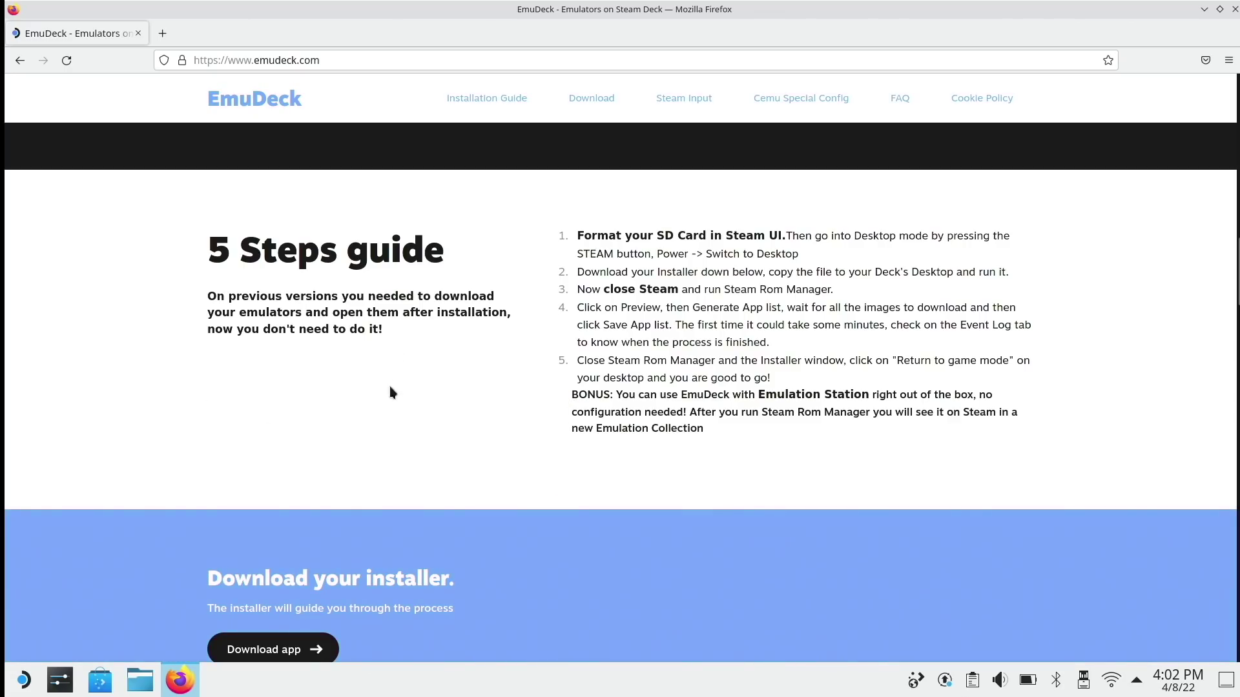
pyautogui.scroll(-3, 377, 399)
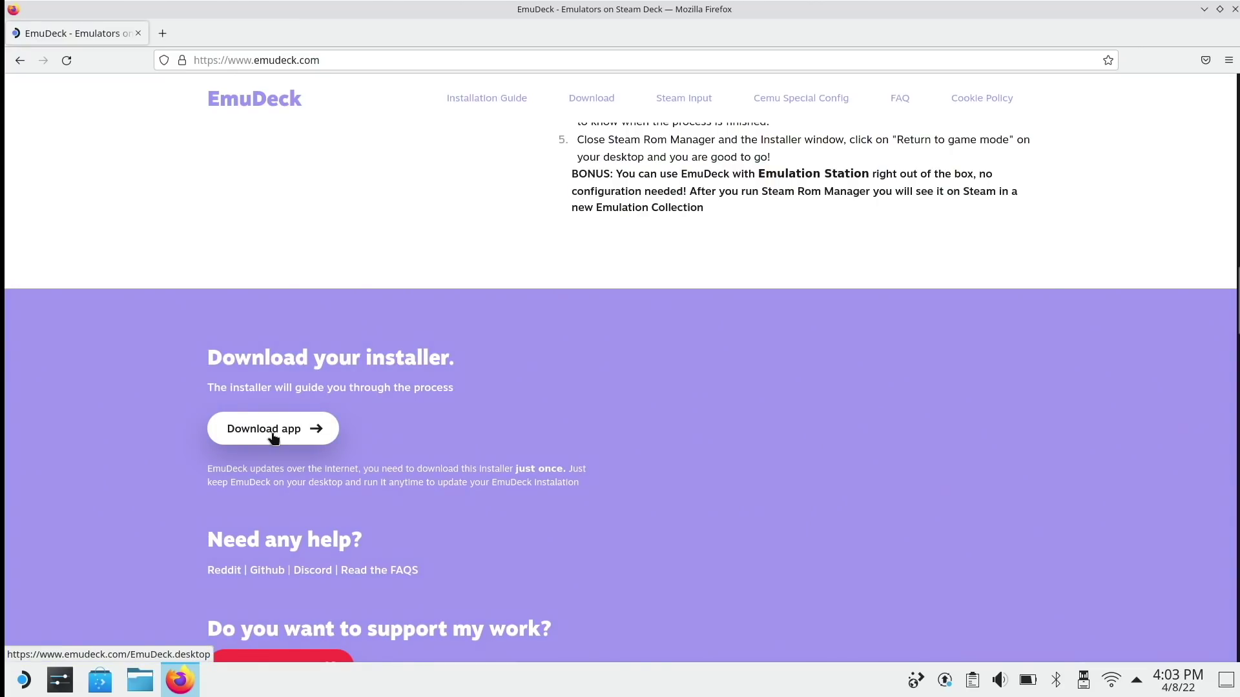
pyautogui.click(273, 439)
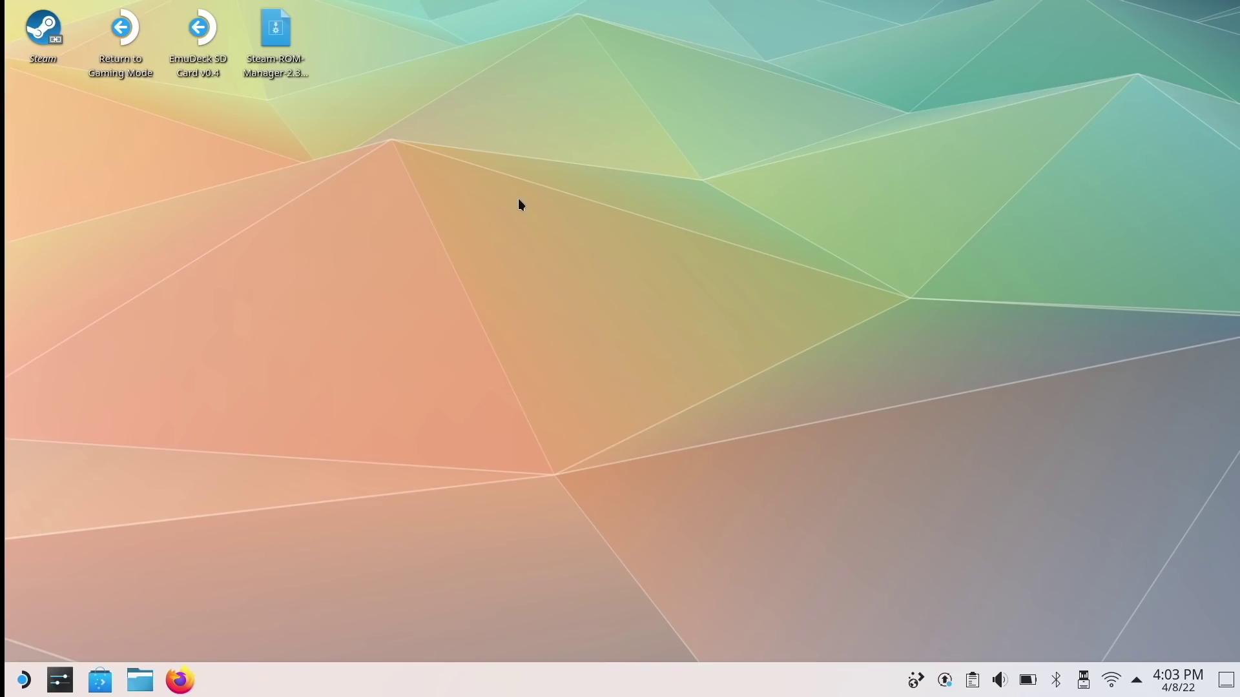
# Run the EmuDeck SD Card installer on the desktop and choose the SD card as the install location for the roms
pyautogui.click(201, 30)
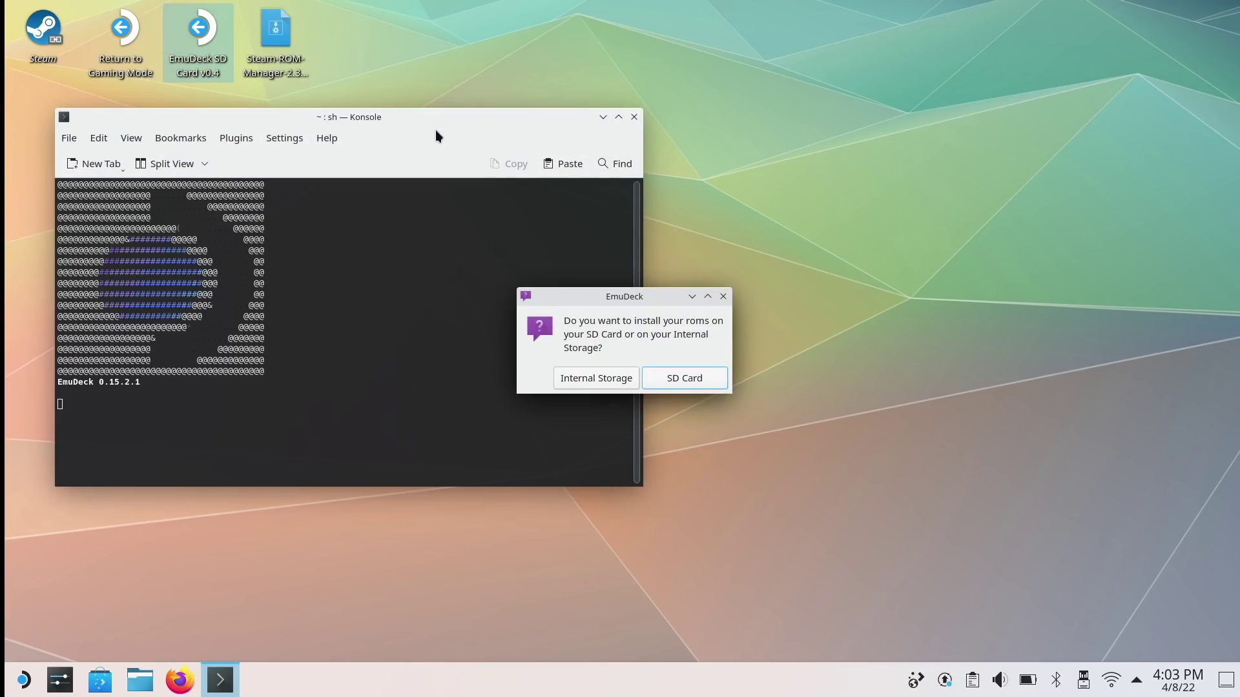
pyautogui.click(675, 380)
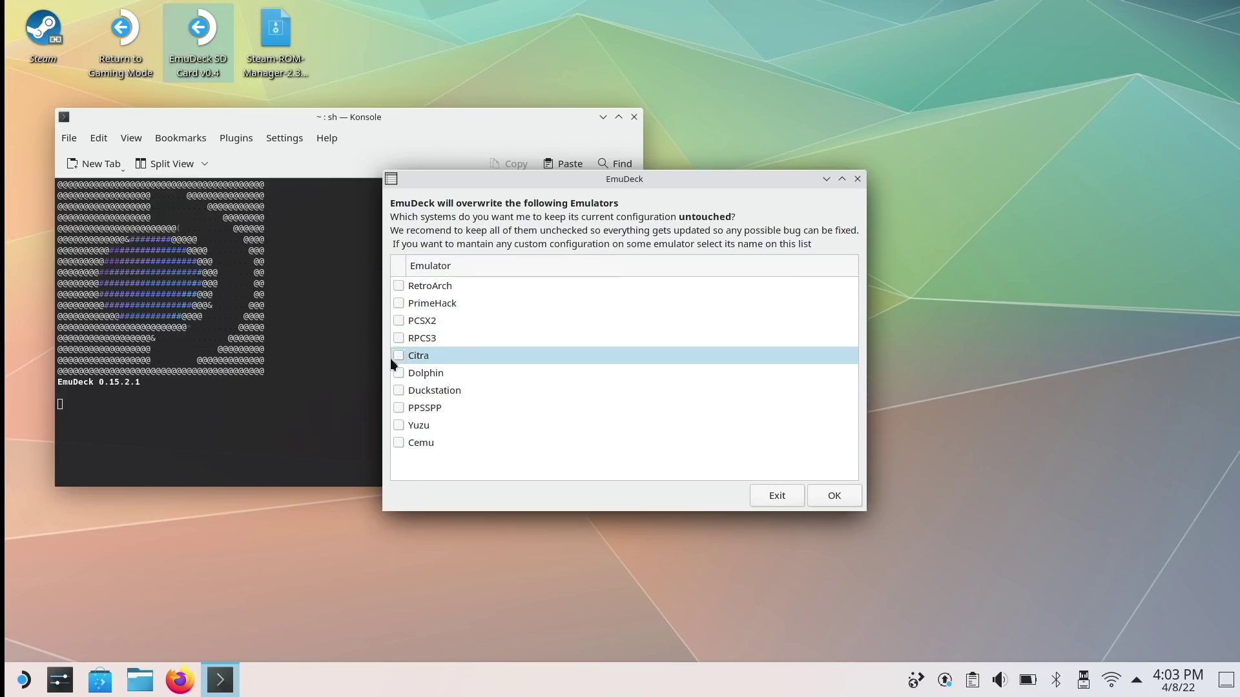
# Mark every listed emulator, from RetroArch to Cemu, to keep its current configuration untouched, and confirm the selection
pyautogui.click(399, 285)
pyautogui.click(398, 305)
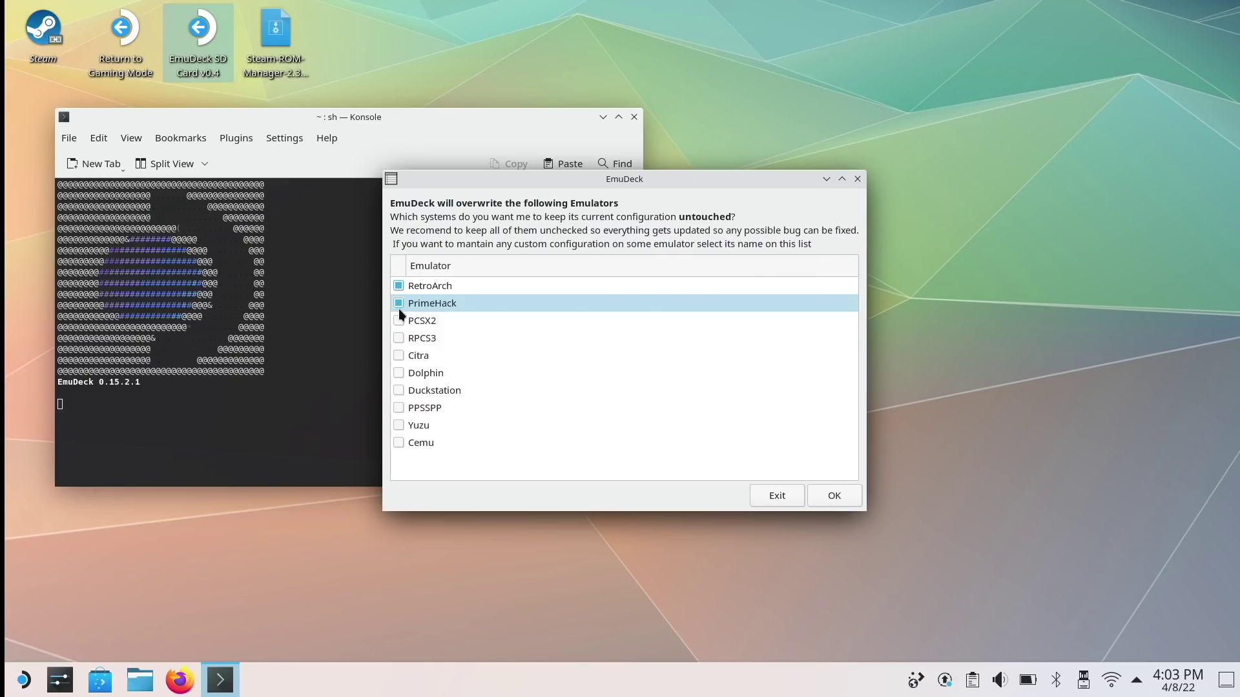
pyautogui.click(398, 321)
pyautogui.click(396, 337)
pyautogui.click(397, 354)
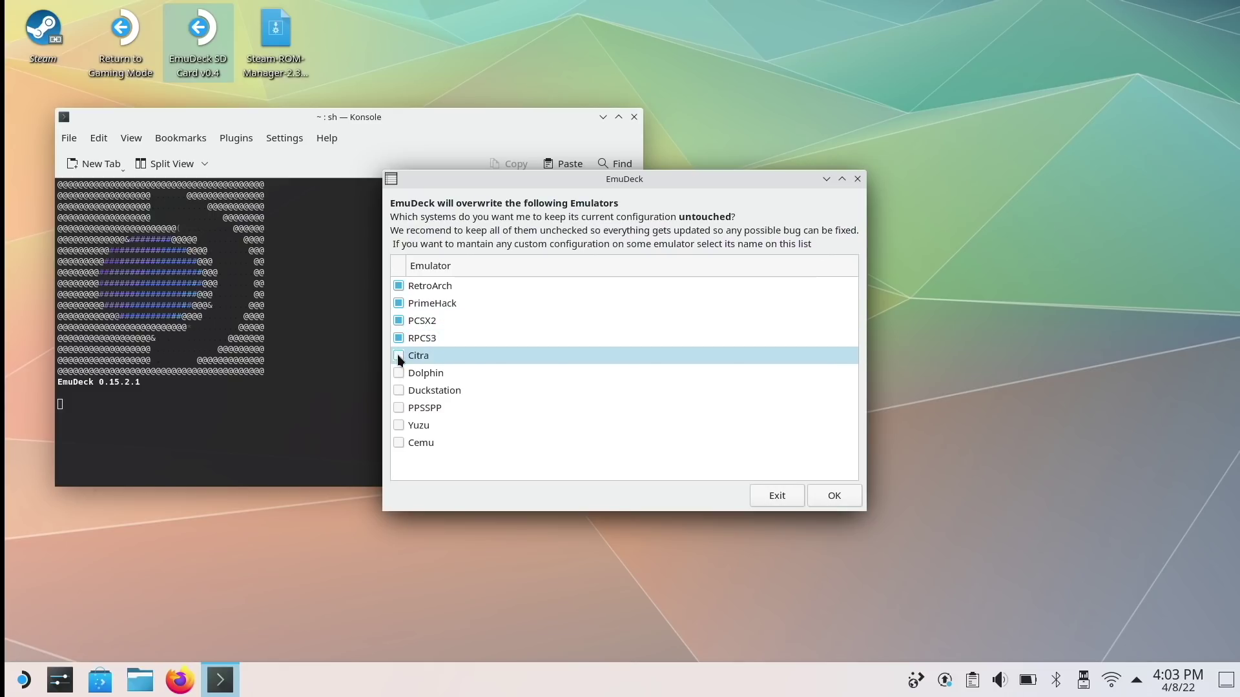
pyautogui.click(398, 373)
pyautogui.click(399, 392)
pyautogui.click(397, 409)
pyautogui.click(397, 426)
pyautogui.click(398, 443)
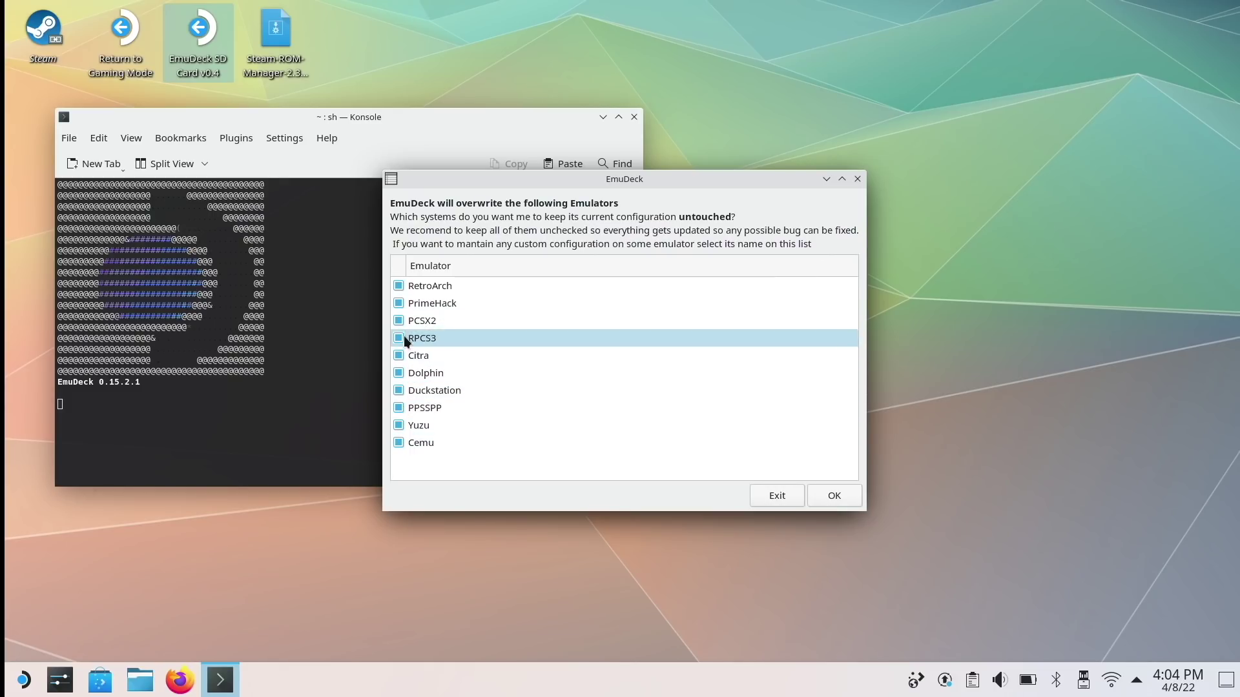
pyautogui.click(834, 496)
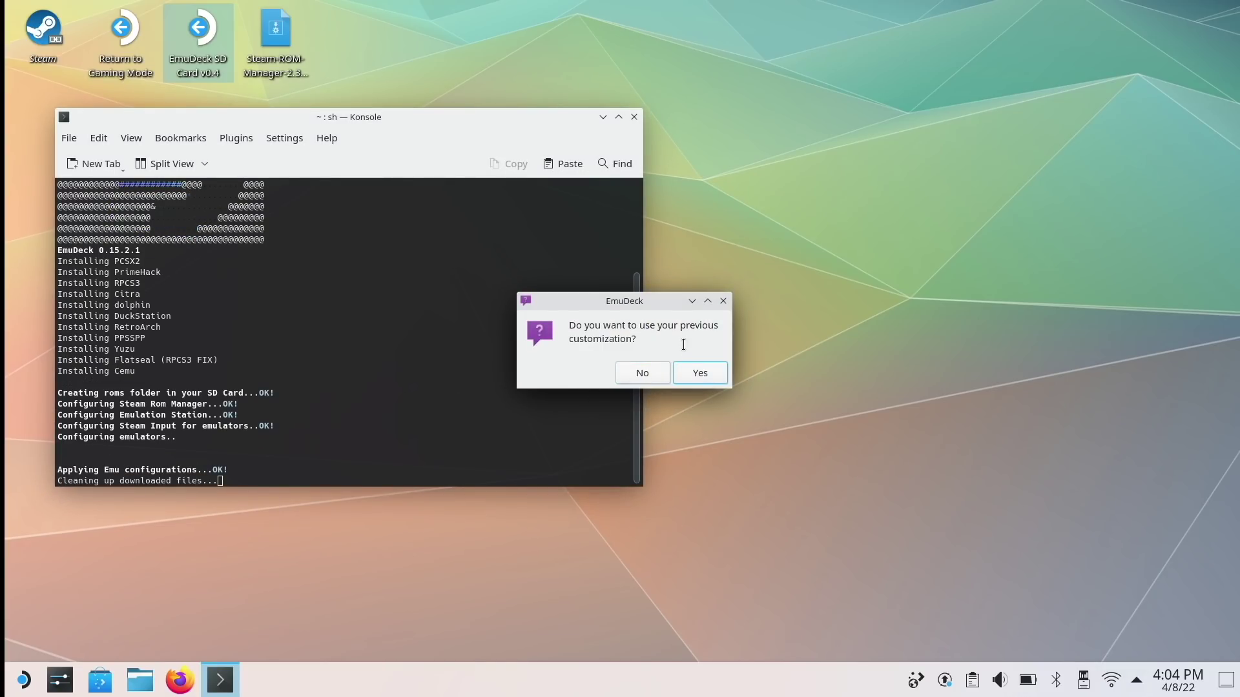
# Choose to use the previous customization and exit the EmuDeck installer without opening Steam Rom Manager
pyautogui.click(691, 379)
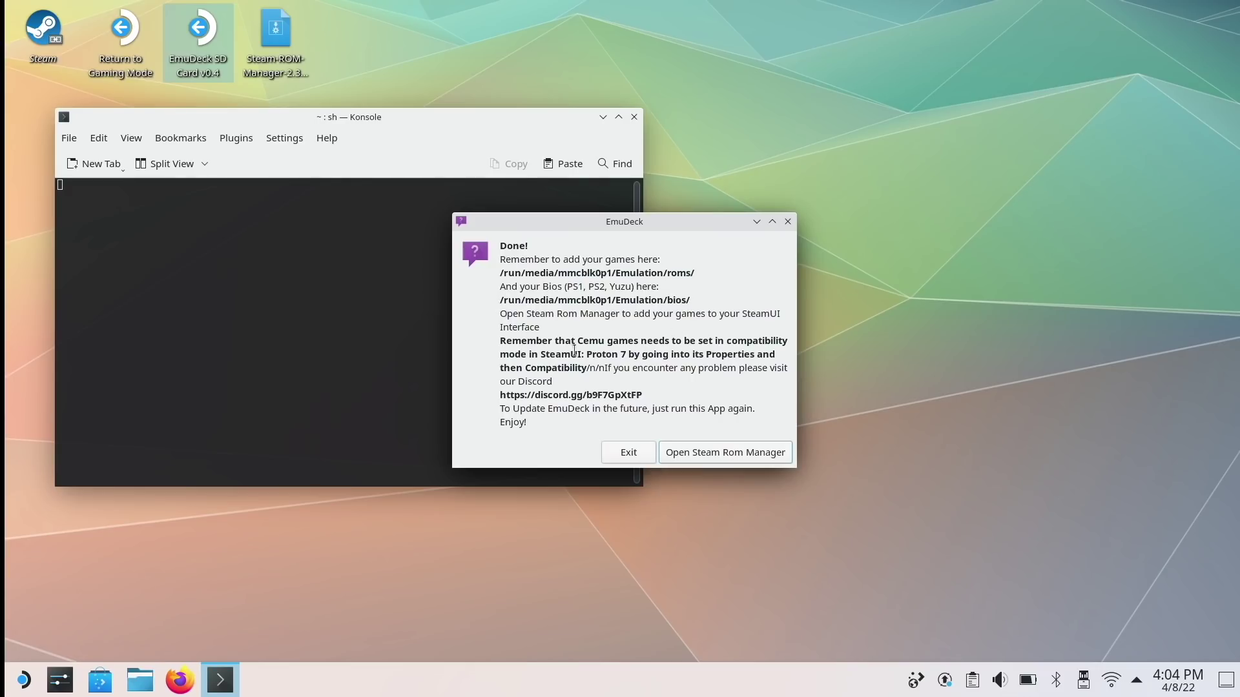
pyautogui.click(625, 452)
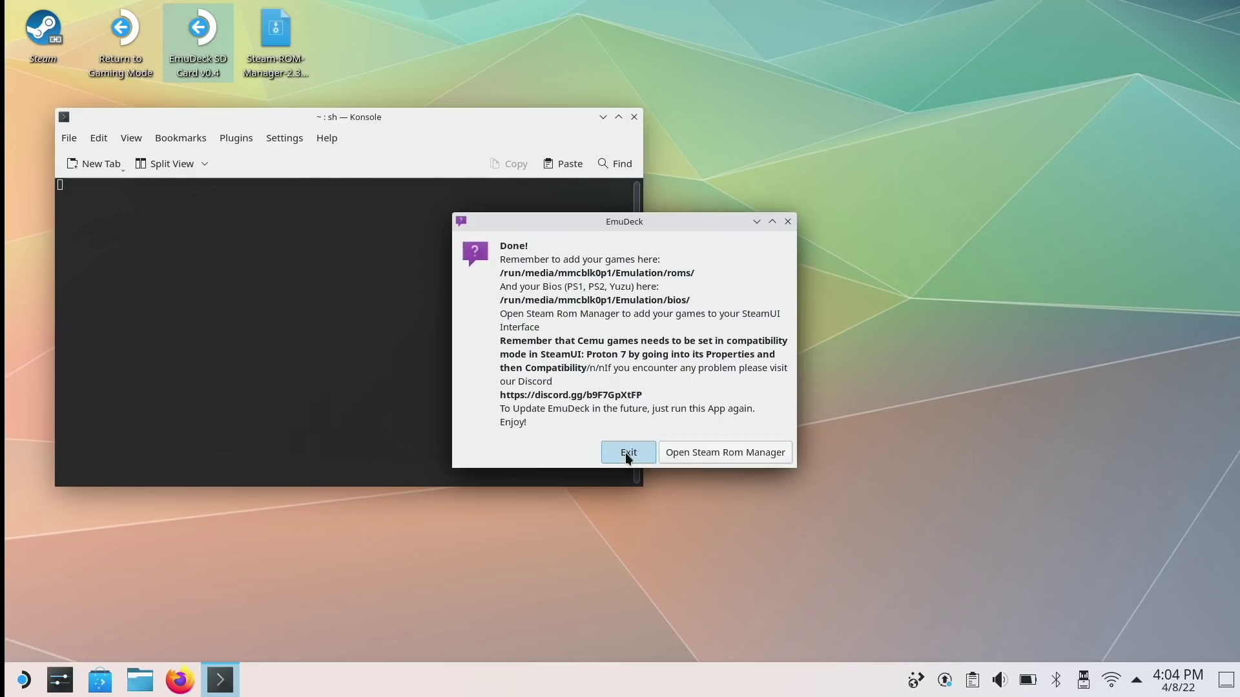
# Enlarge the file manager window, look inside the tools folder of Emulation on the primary drive, and return to Emulation
pyautogui.moveTo(857, 432); pyautogui.dragTo(1129, 601)
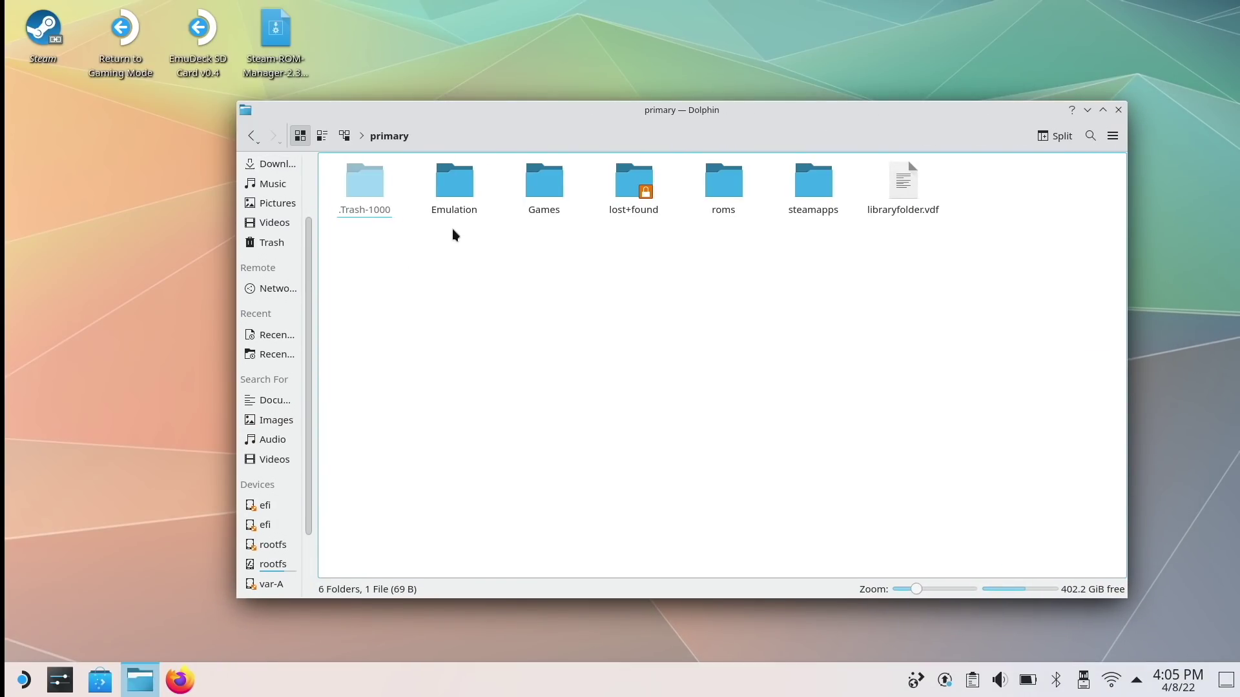
pyautogui.click(457, 183)
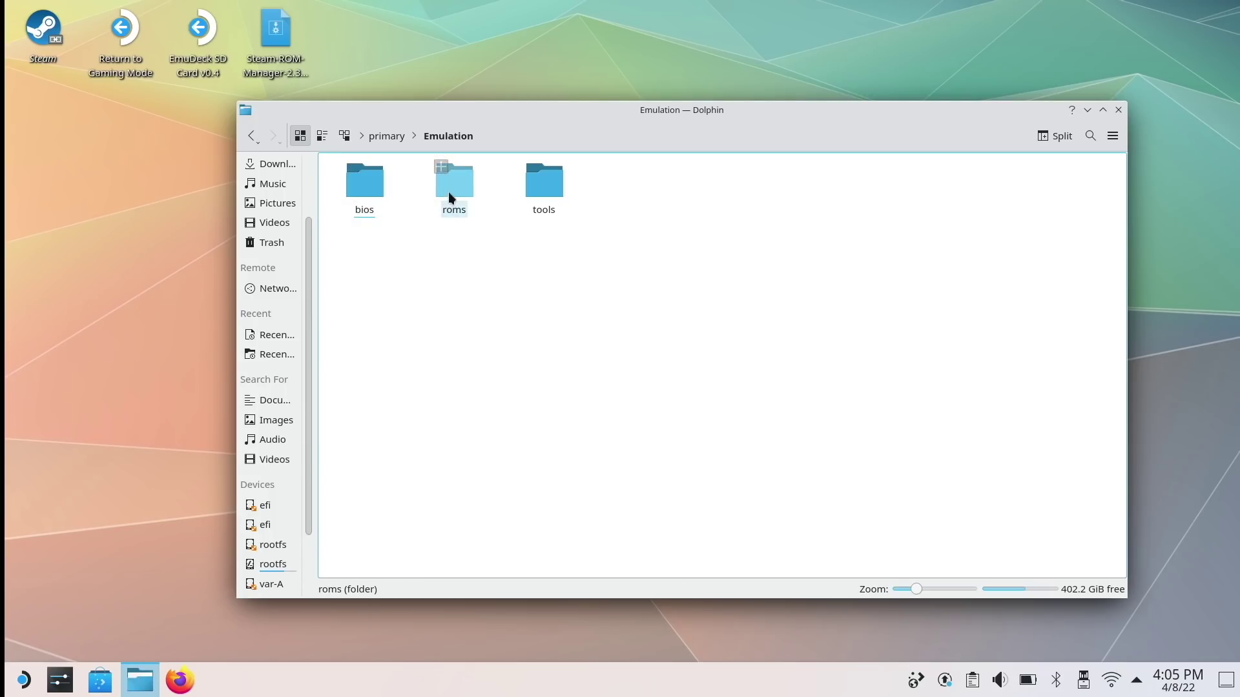
pyautogui.click(544, 187)
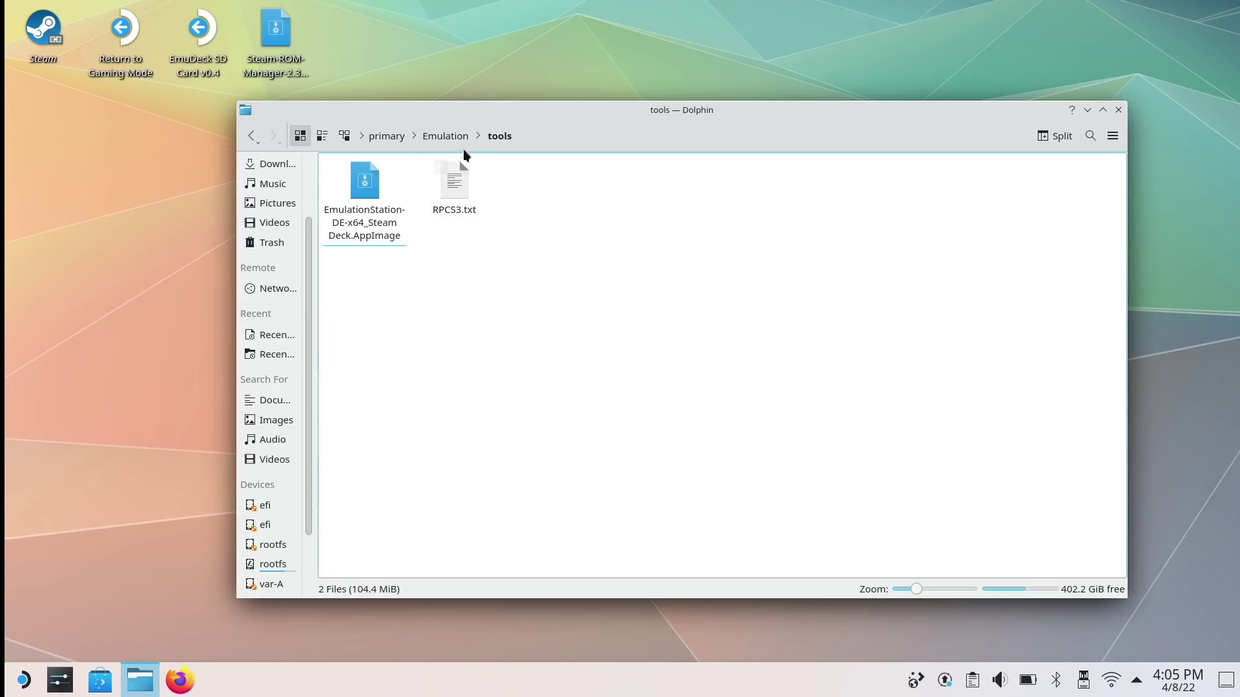
pyautogui.click(447, 132)
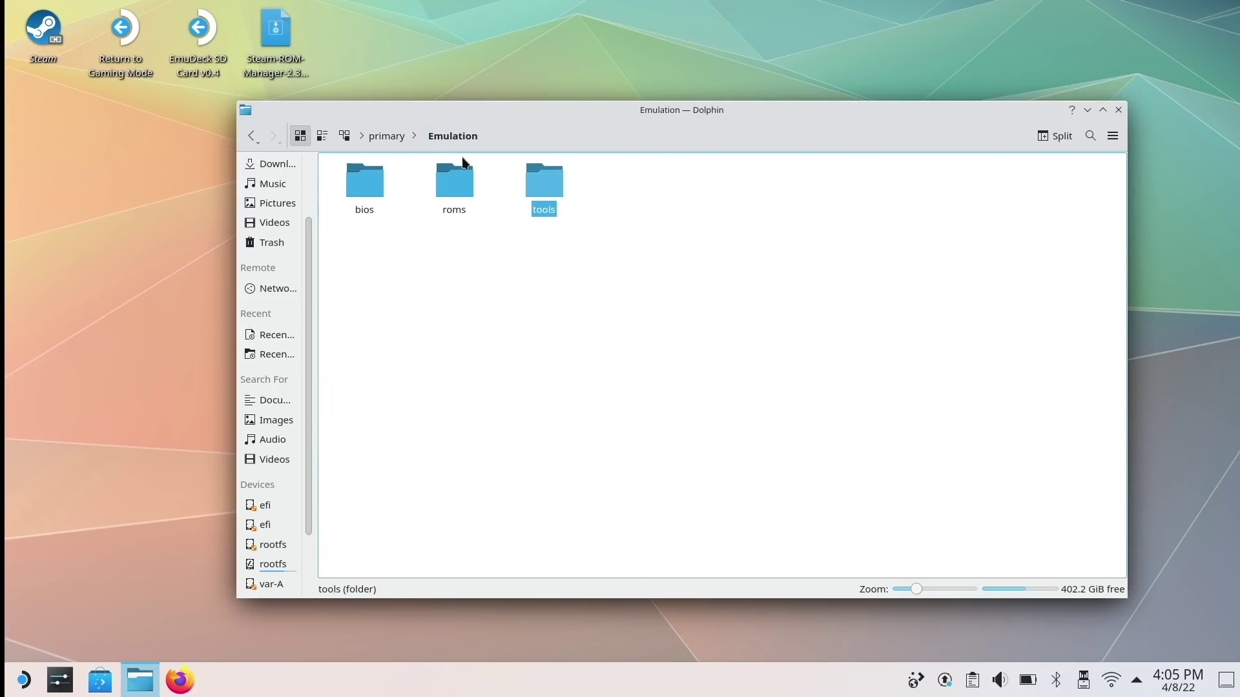
# Open the bios folder inside Emulation and look through its files
pyautogui.click(361, 183)
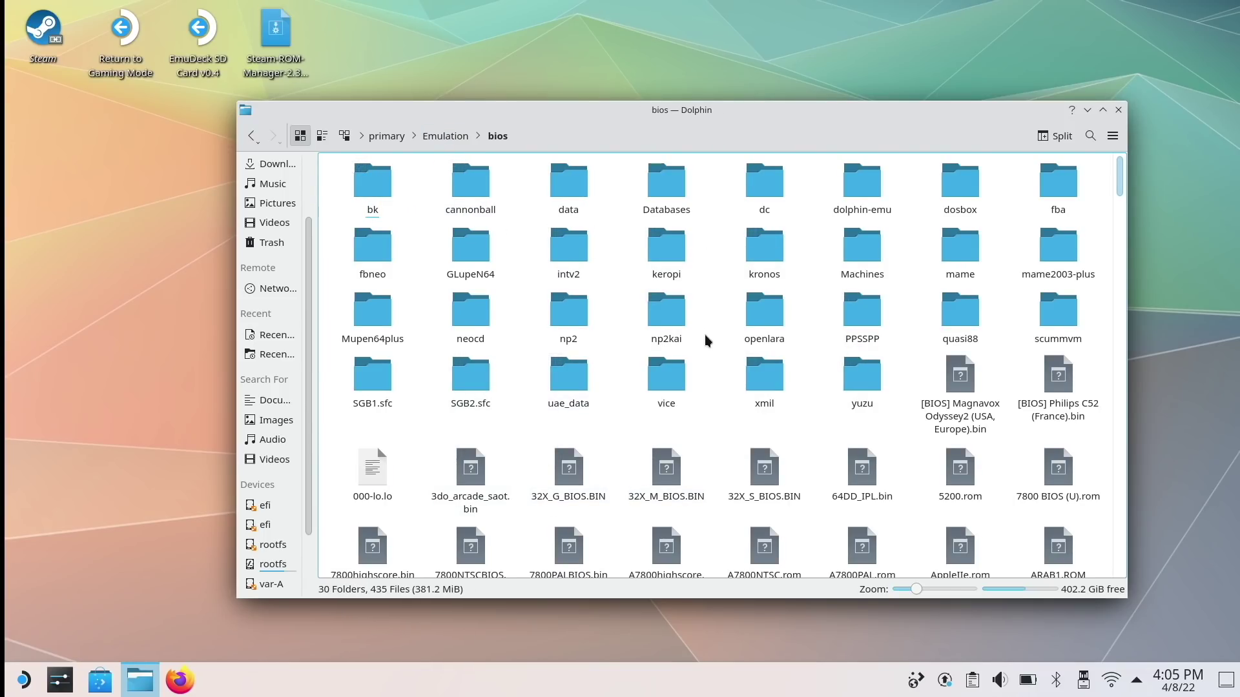
pyautogui.scroll(-5, 704, 339)
pyautogui.scroll(-12, 703, 338)
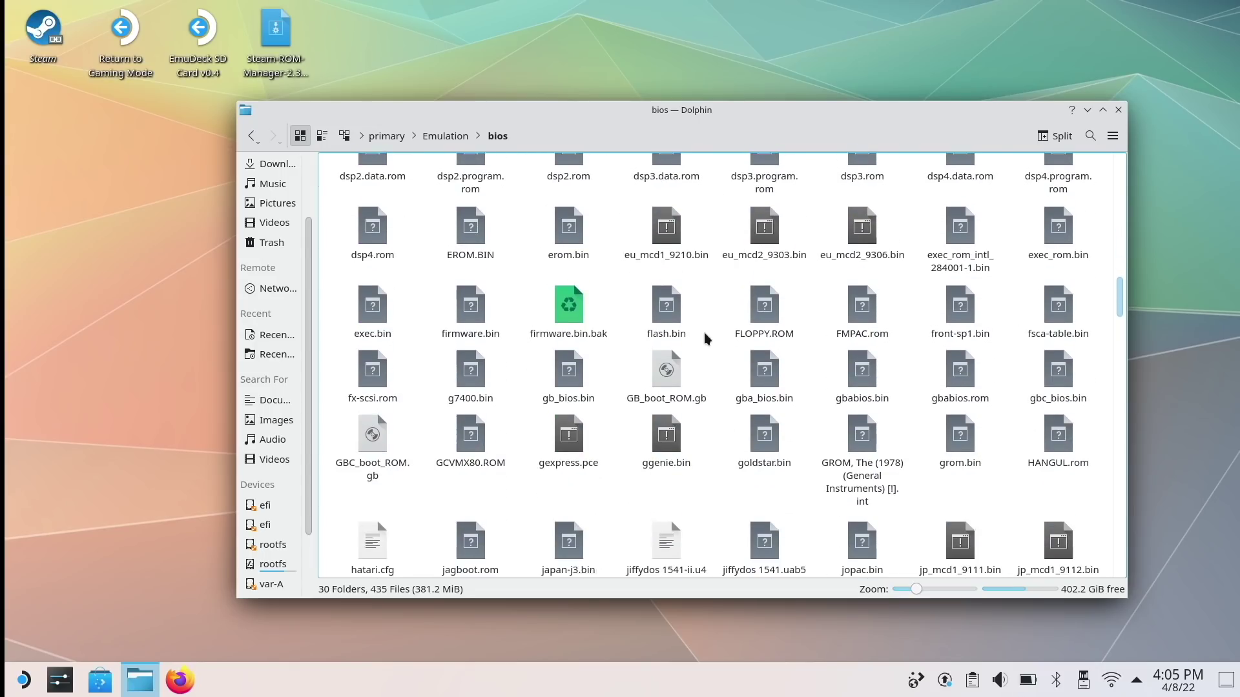
# Leave the bios folder, open the roms folder inside Emulation, and look through its system folders down to systems.txt
pyautogui.scroll(-1, 705, 338)
pyautogui.press('BackSpace')
pyautogui.click(471, 307)
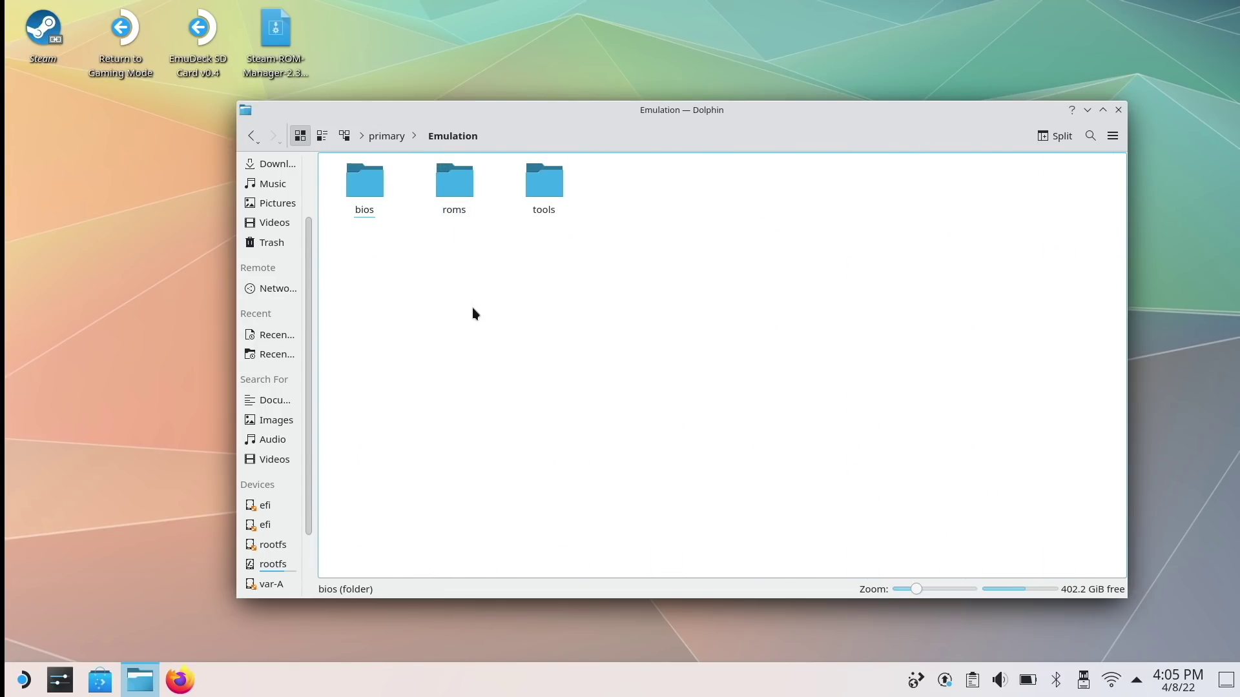
pyautogui.click(454, 180)
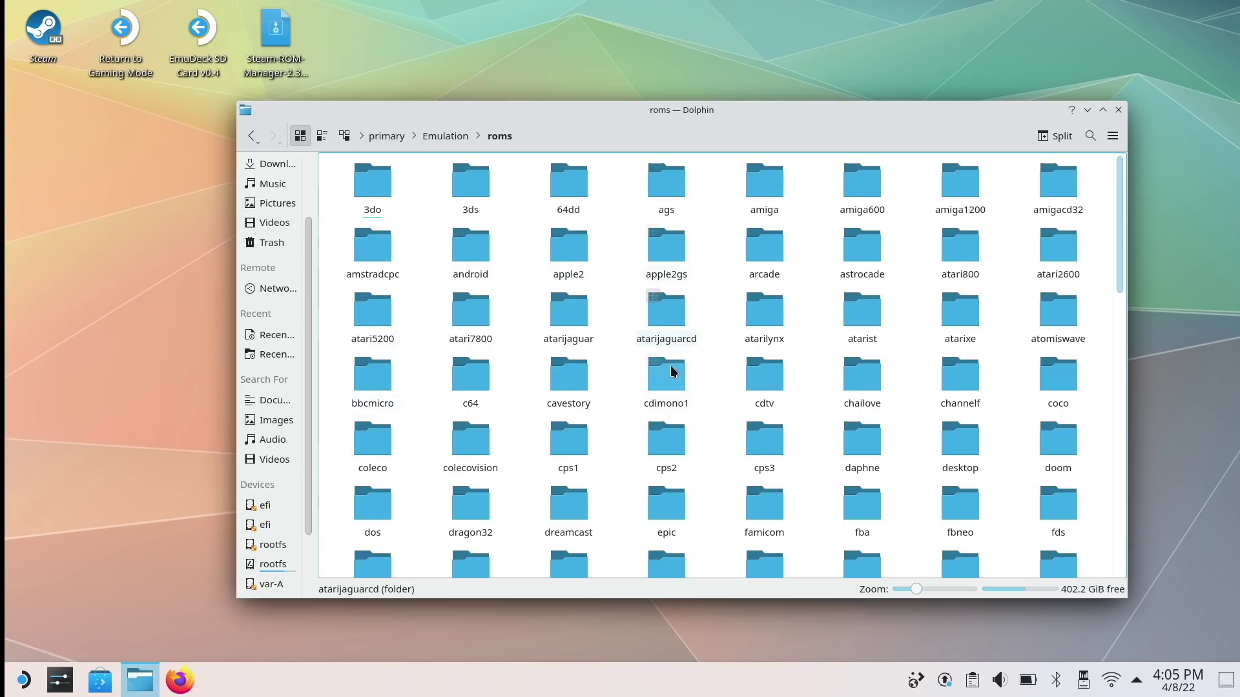
pyautogui.scroll(-4, 611, 405)
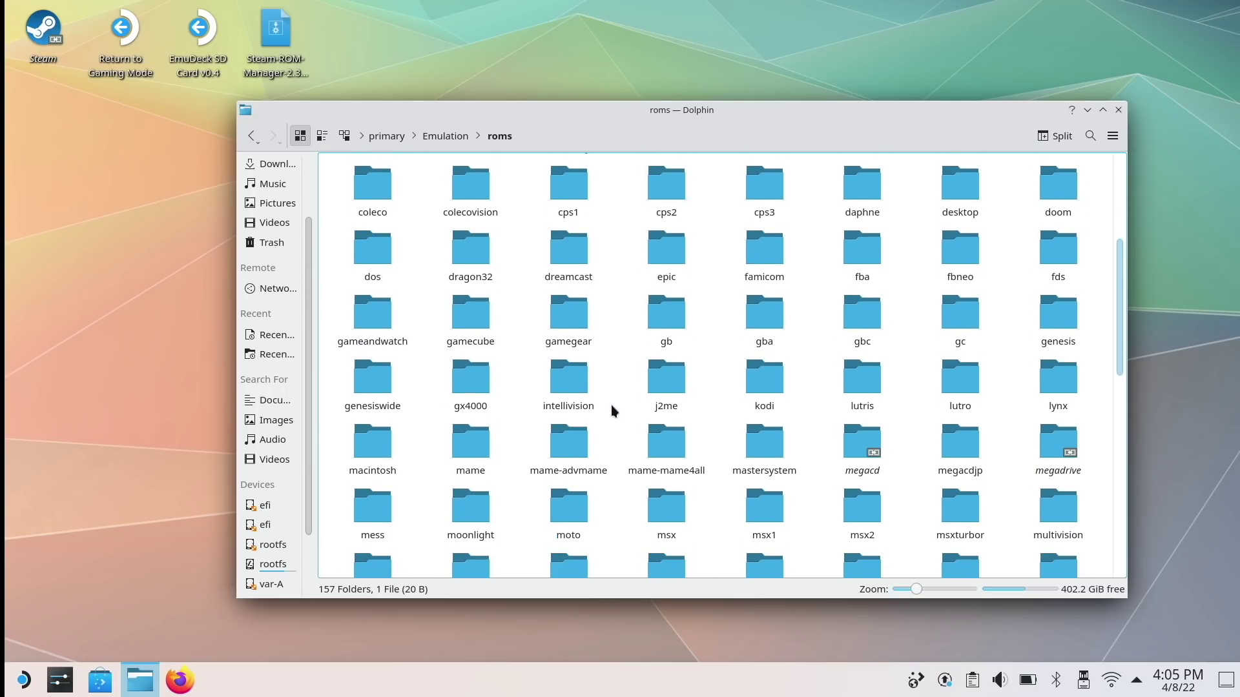
pyautogui.scroll(-2, 611, 405)
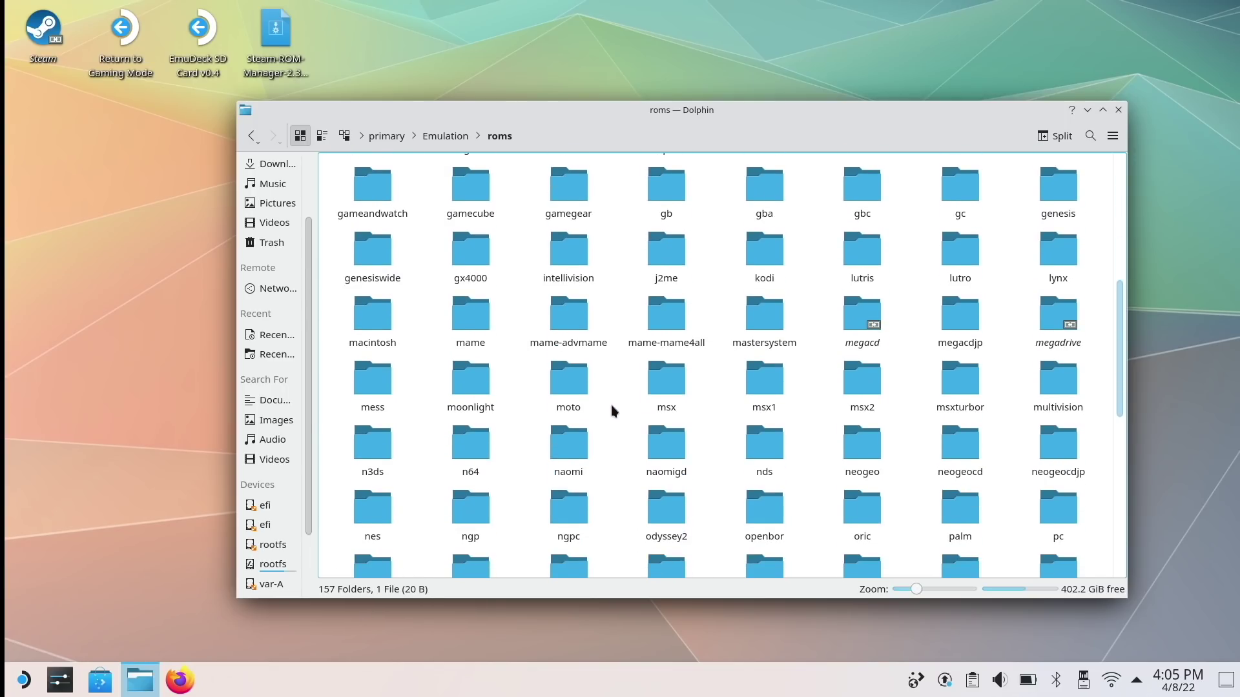
pyautogui.scroll(-2, 611, 405)
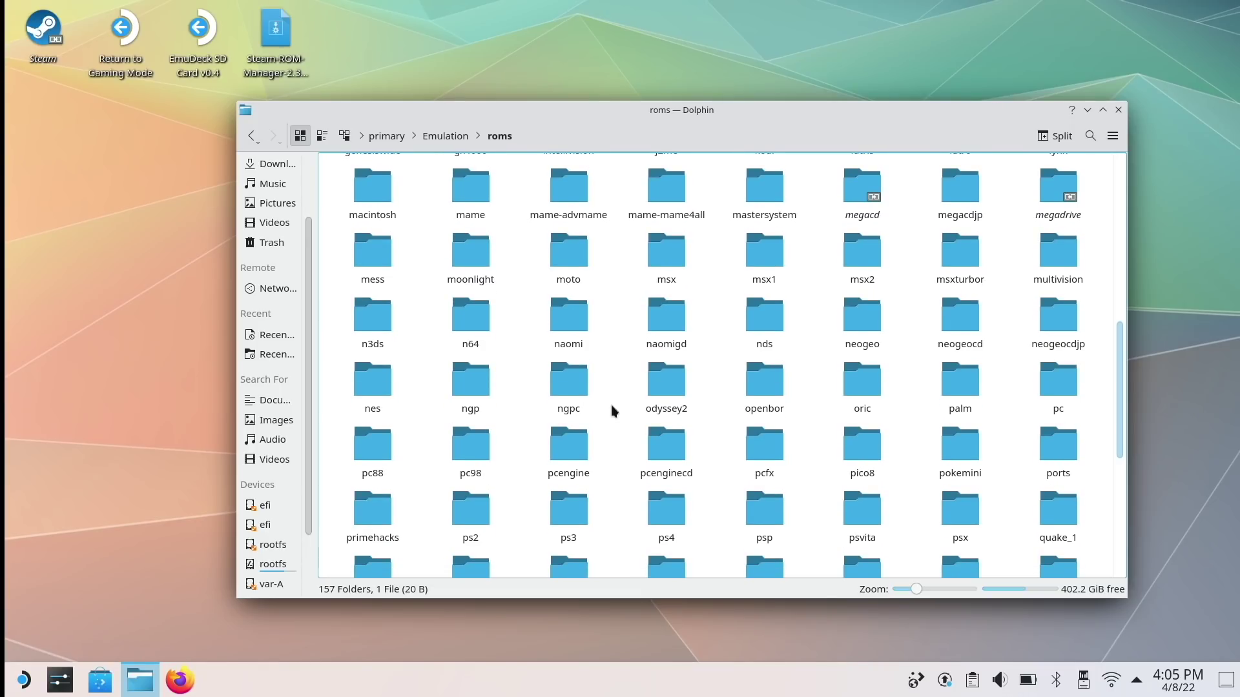
pyautogui.scroll(2, 611, 405)
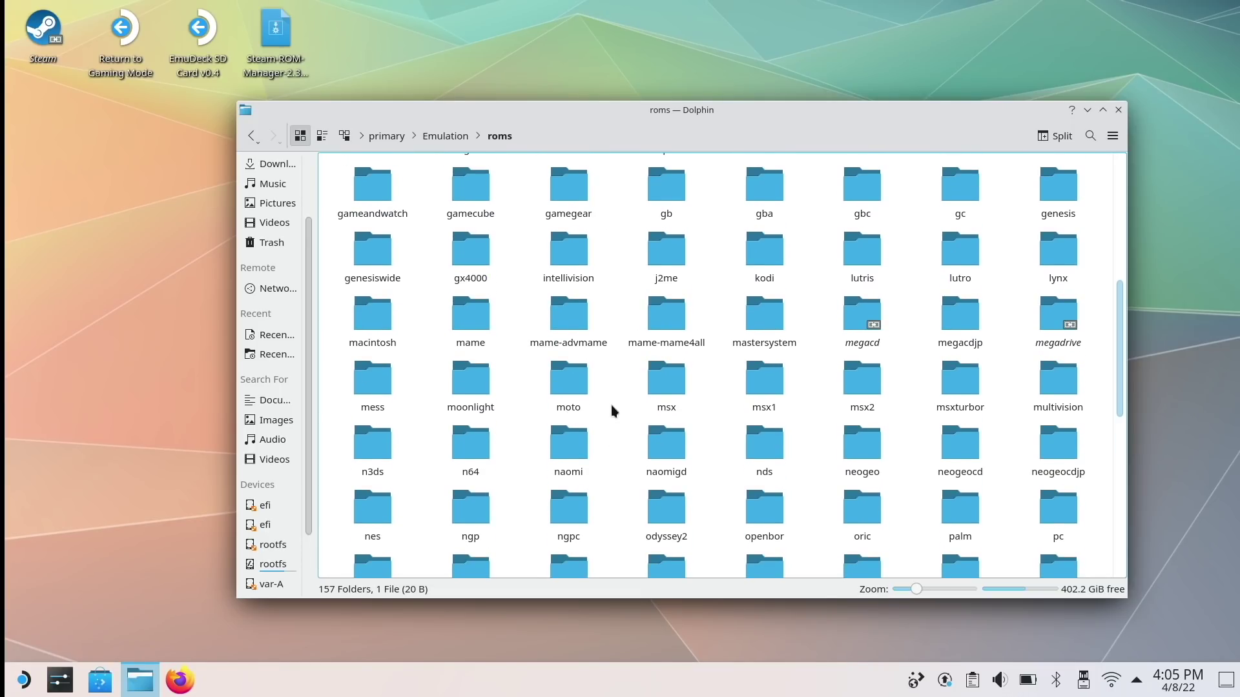
pyautogui.scroll(-8, 611, 404)
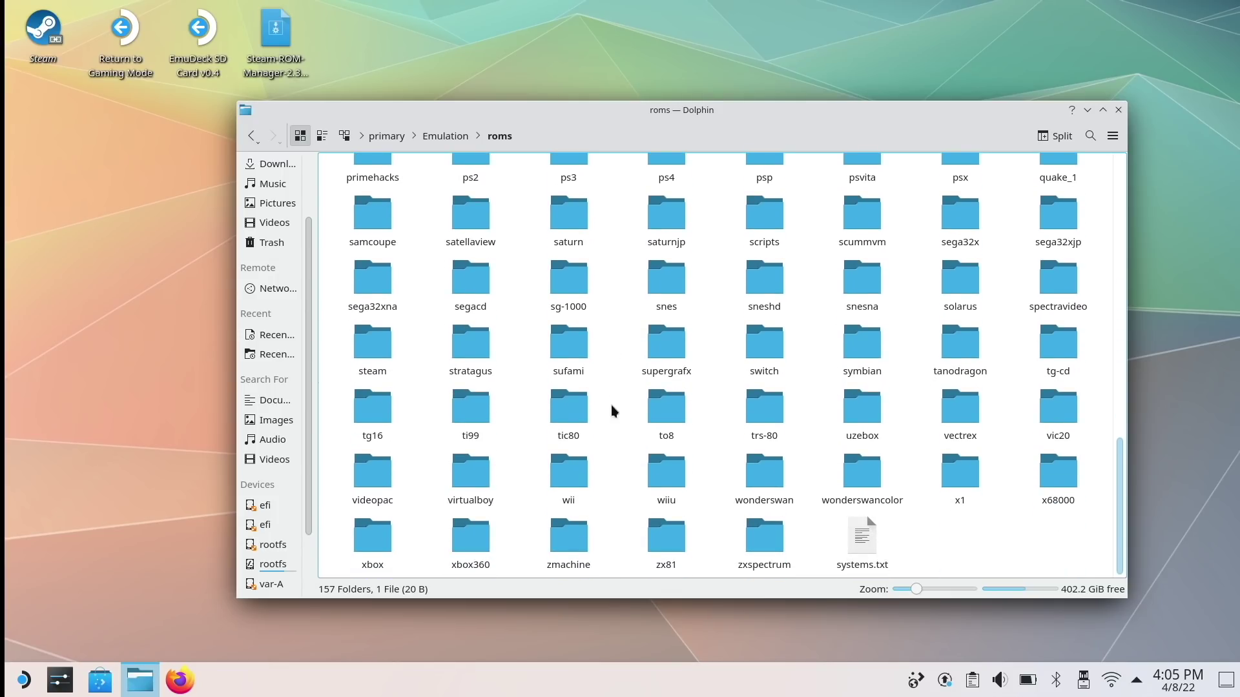
pyautogui.scroll(2, 610, 405)
pyautogui.scroll(-2, 611, 405)
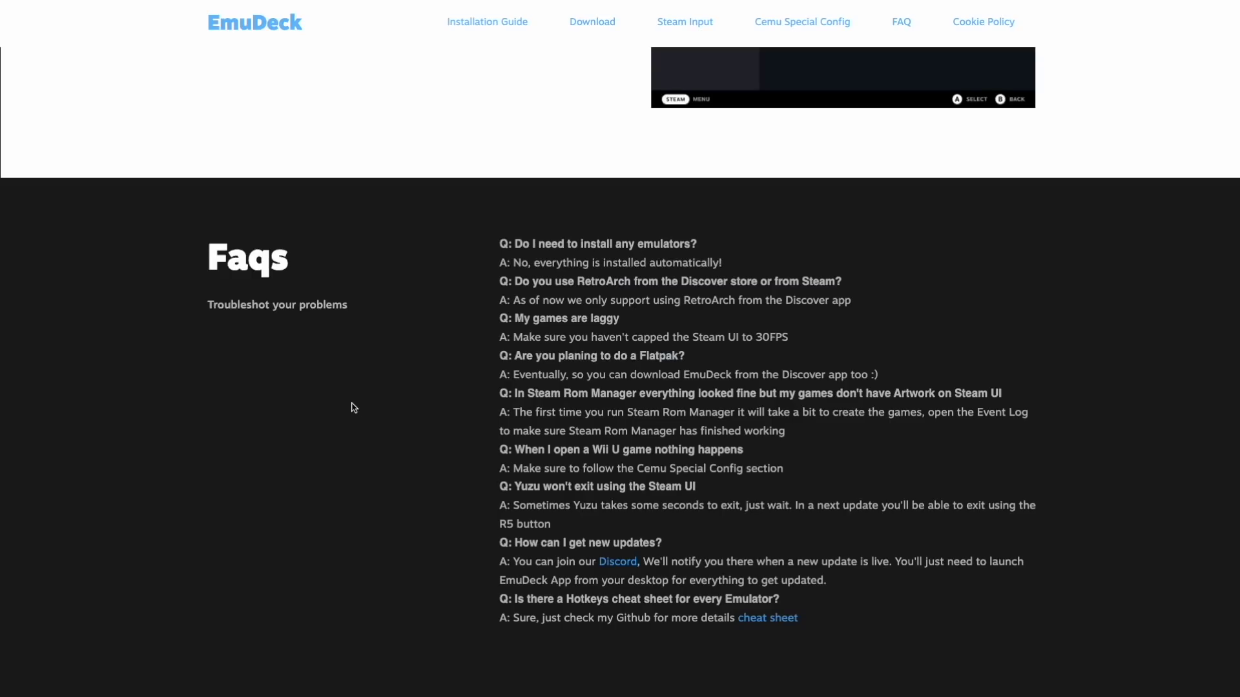
# Open the cheat sheet linked in the EmuDeck website's FAQ and examine the README's supported ROM formats and hotkeys tables
pyautogui.scroll(1, 332, 212)
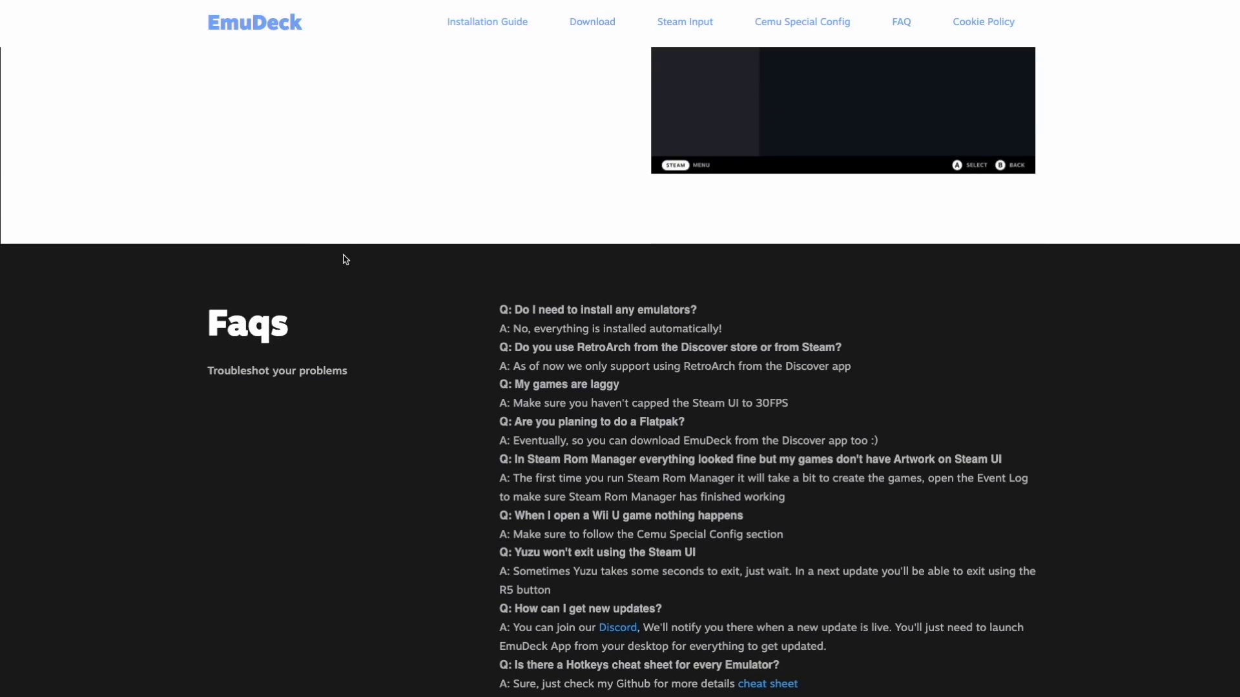
pyautogui.scroll(-1, 342, 264)
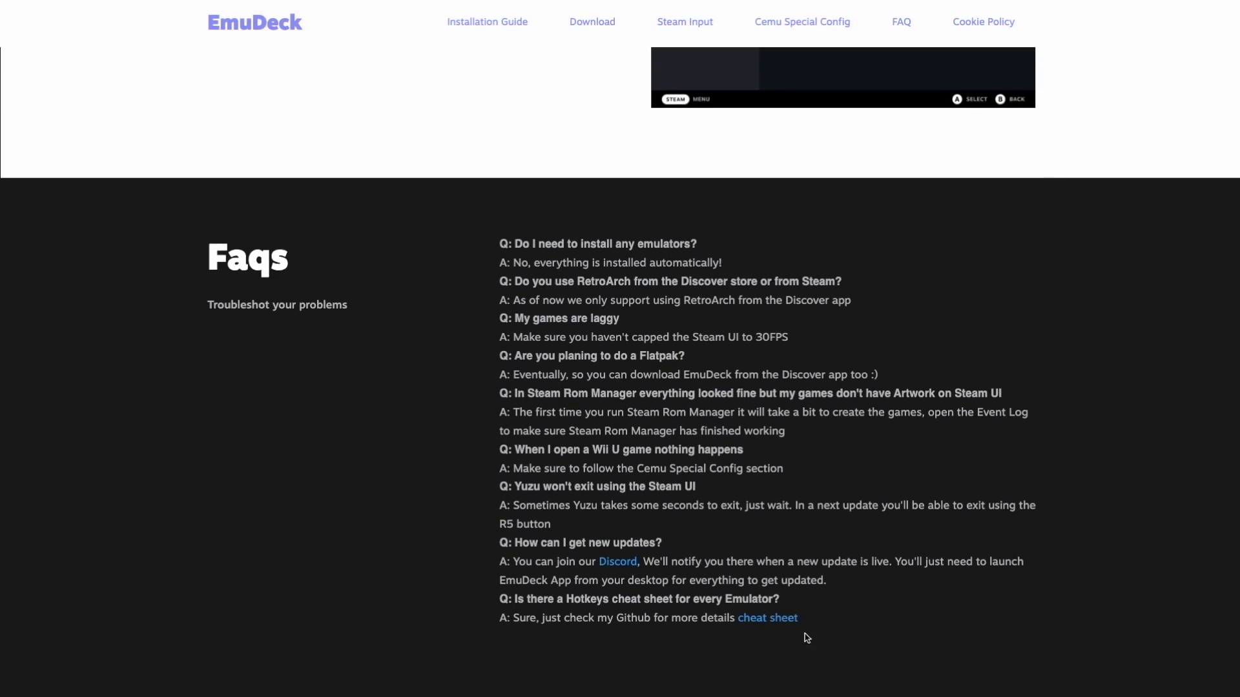
pyautogui.click(772, 622)
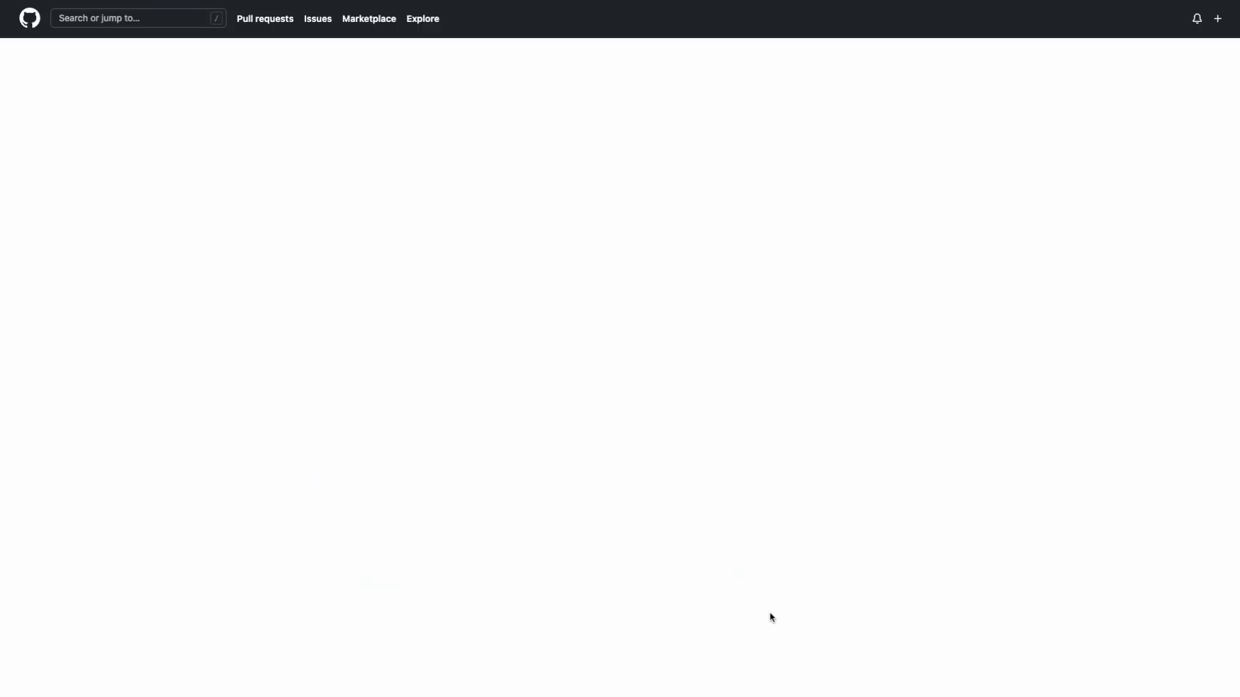
pyautogui.scroll(-15, 193, 404)
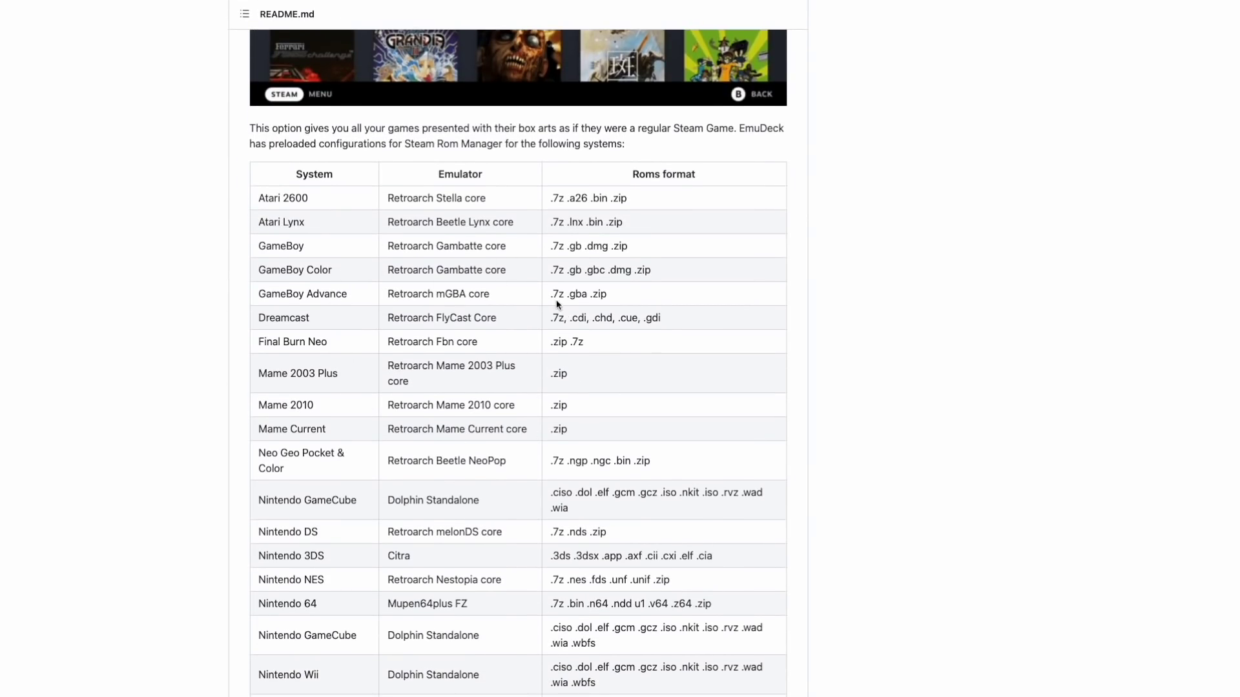
pyautogui.scroll(-5, 555, 367)
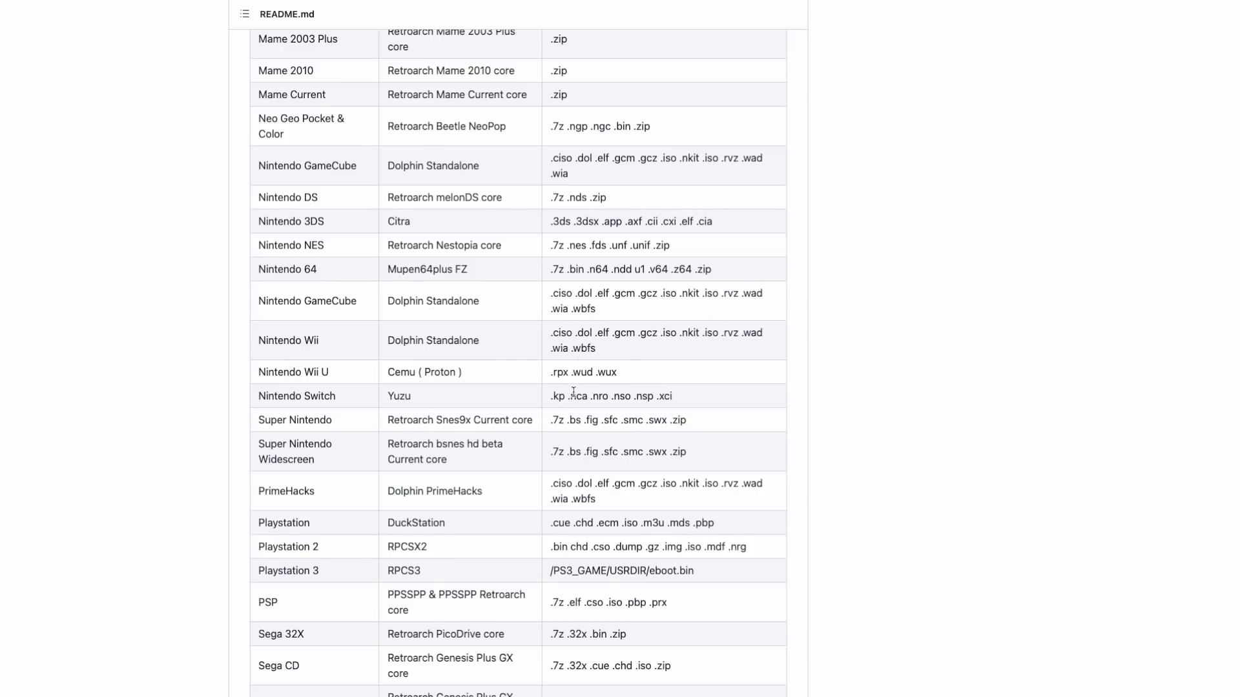
pyautogui.scroll(-15, 633, 391)
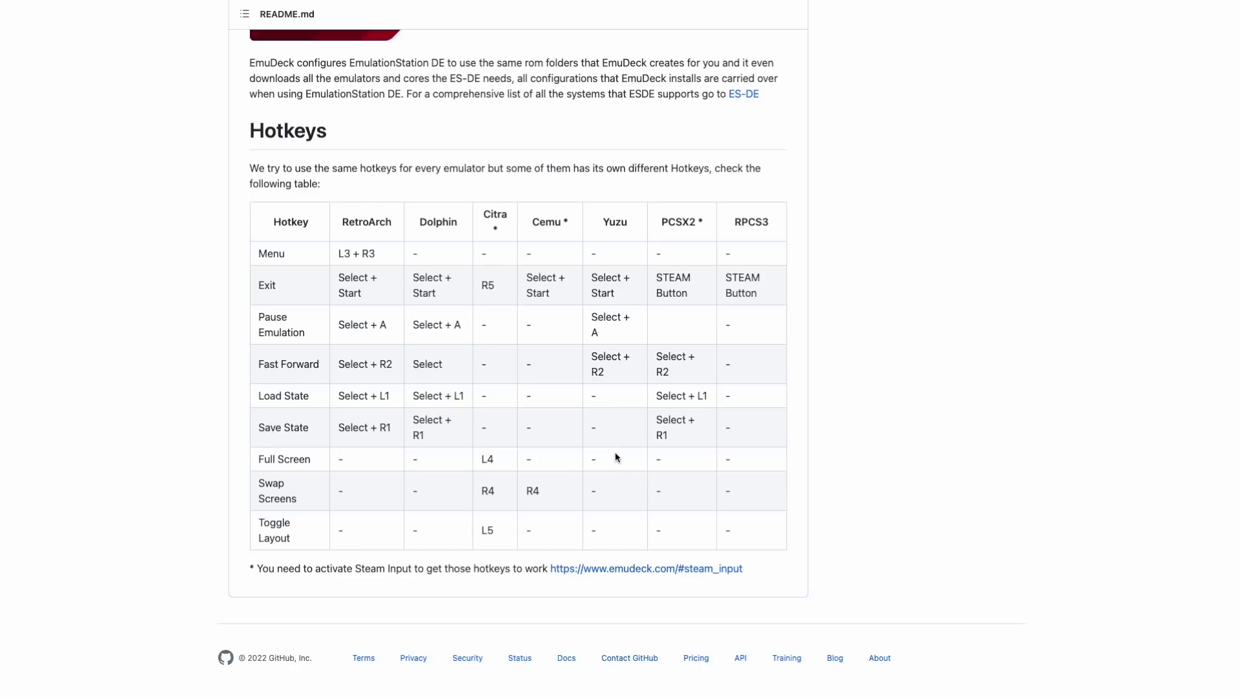
# Look inside the psp folder in roms, return to roms, and browse back towards the first system folders
pyautogui.scroll(3, 811, 432)
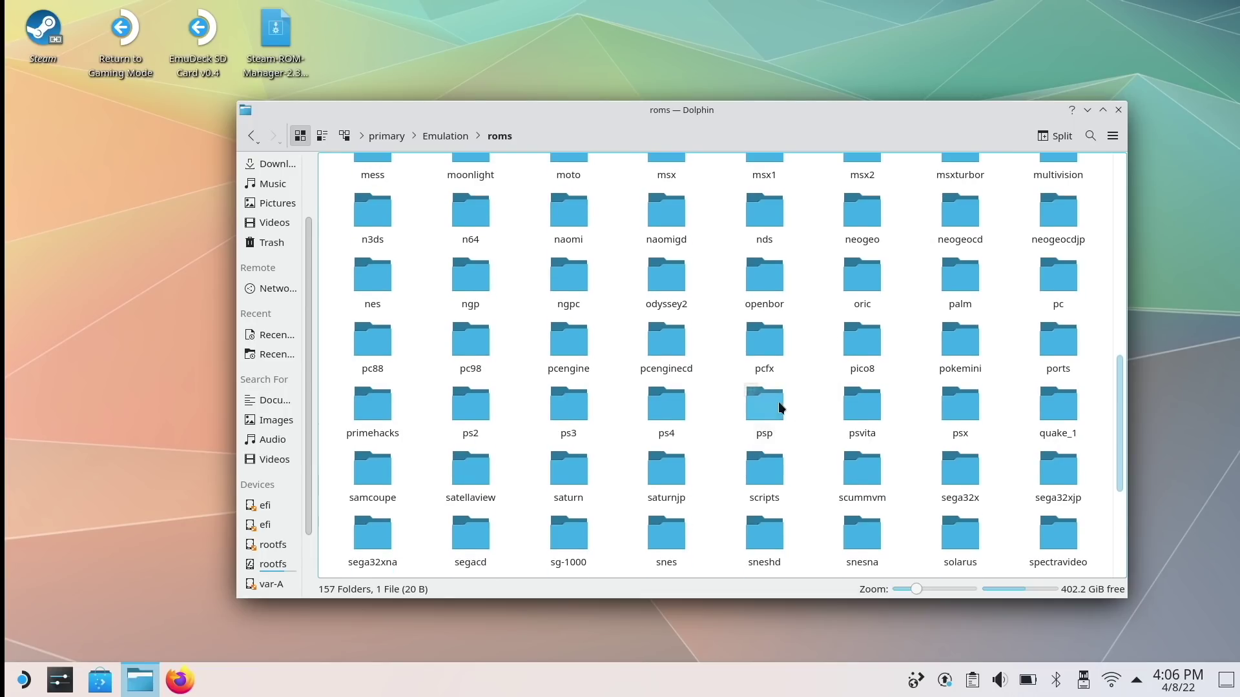
pyautogui.click(780, 406)
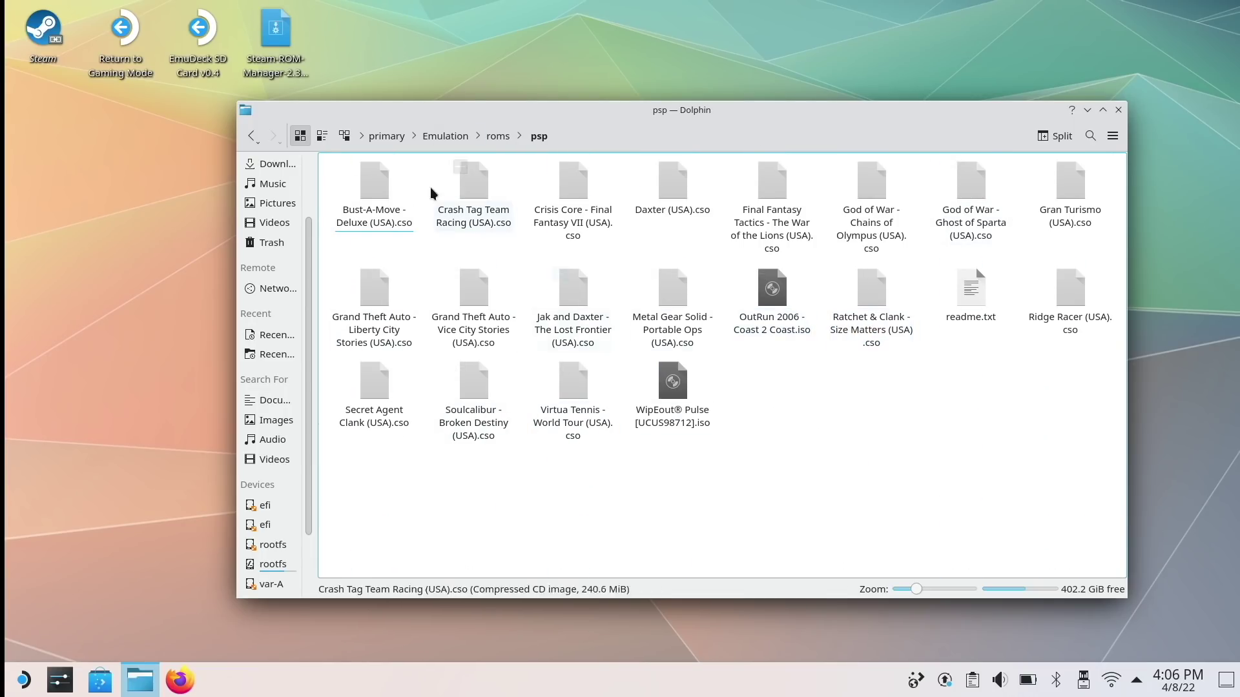
pyautogui.click(499, 137)
pyautogui.scroll(4, 601, 343)
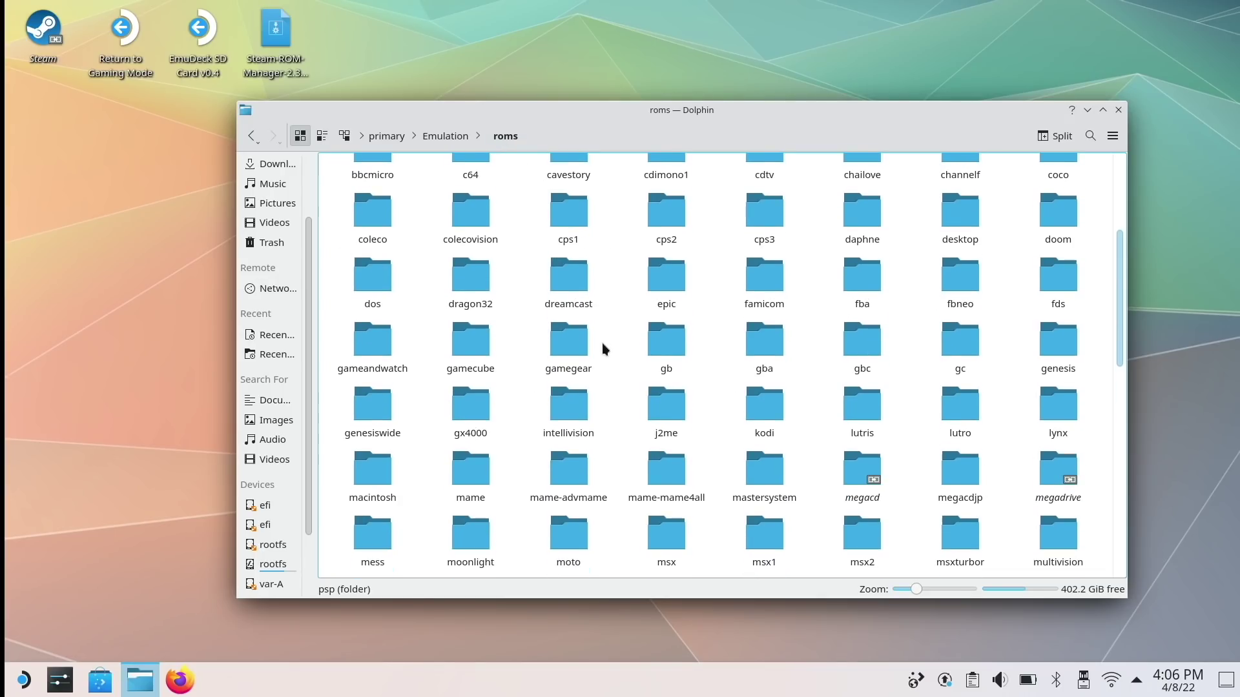
pyautogui.scroll(2, 602, 343)
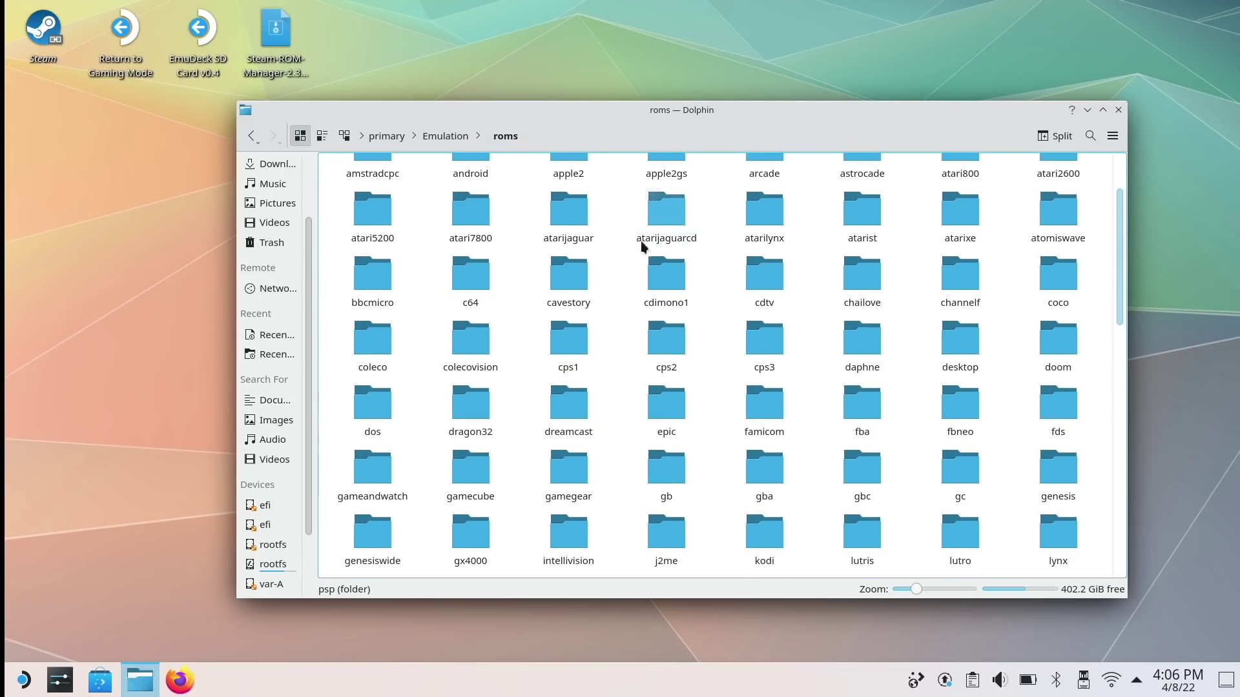
pyautogui.scroll(2, 625, 246)
# Clear the desktop, launch Steam ROM Manager from its desktop shortcut, and reposition and enlarge its window
pyautogui.press('super+d')
pyautogui.click(283, 37)
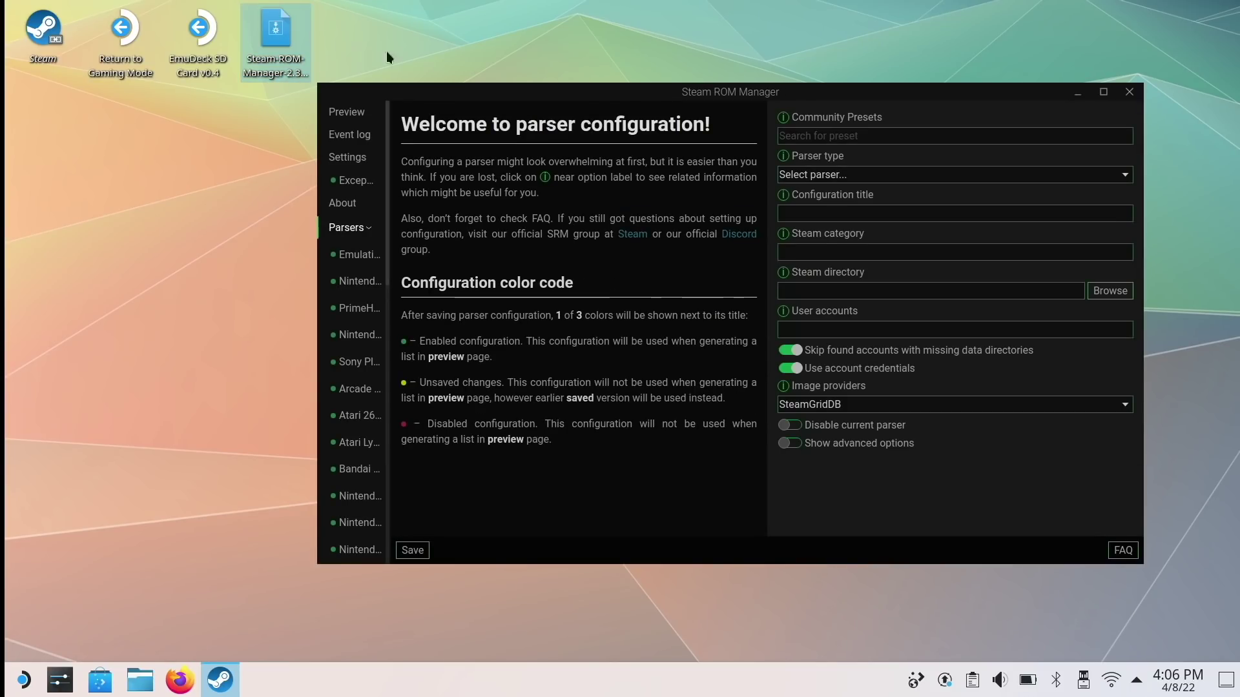
pyautogui.moveTo(476, 89); pyautogui.dragTo(502, 44)
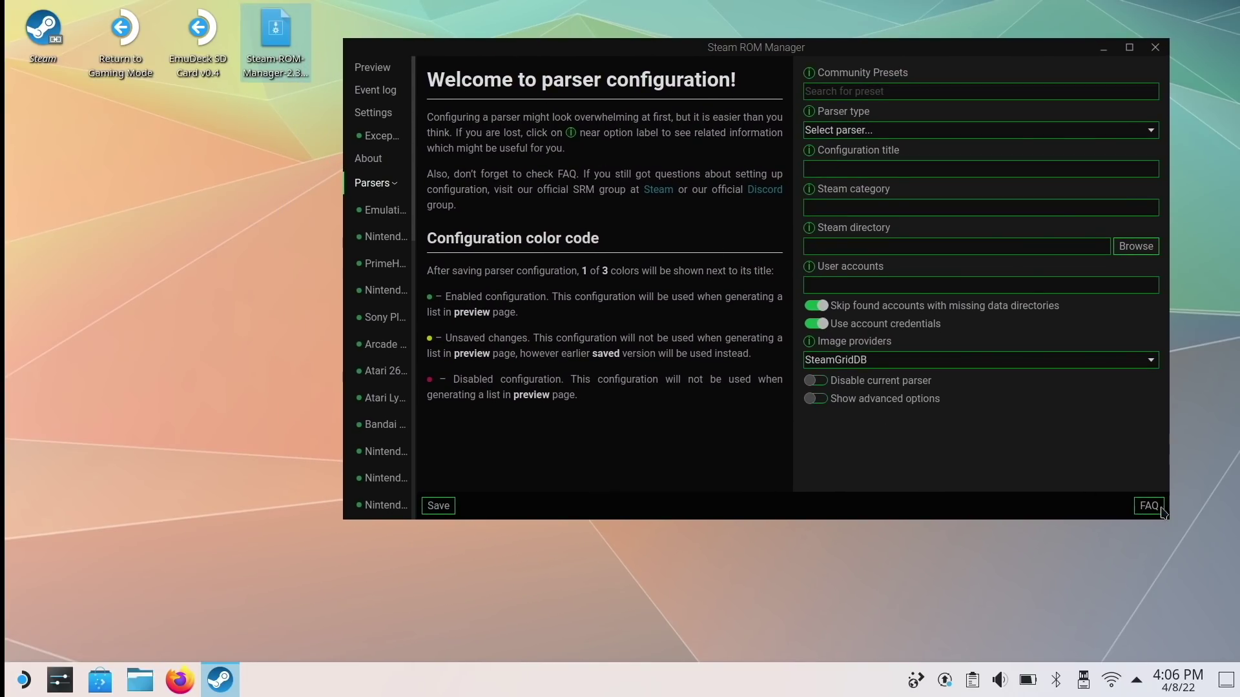
pyautogui.moveTo(1168, 517); pyautogui.dragTo(1219, 631)
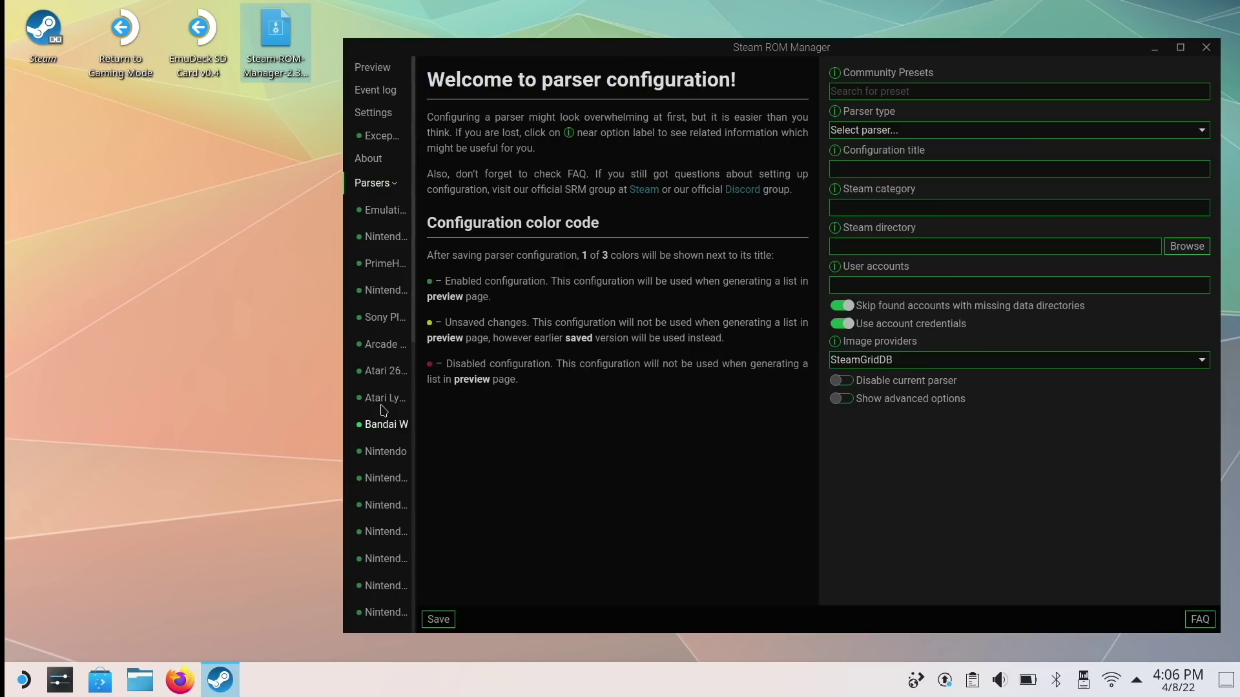
# View the EmulationStationDE parser's settings, and disable the Nintendo GameCube - Dolphin parser and save it
pyautogui.click(383, 213)
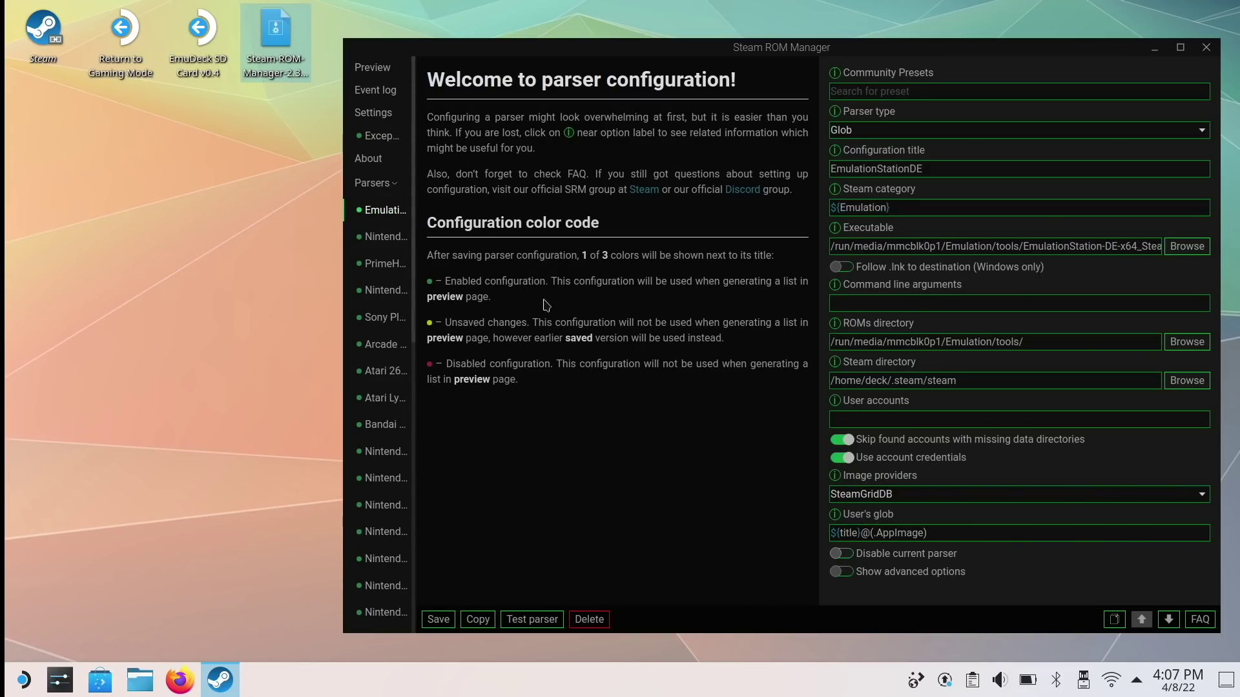
pyautogui.click(377, 238)
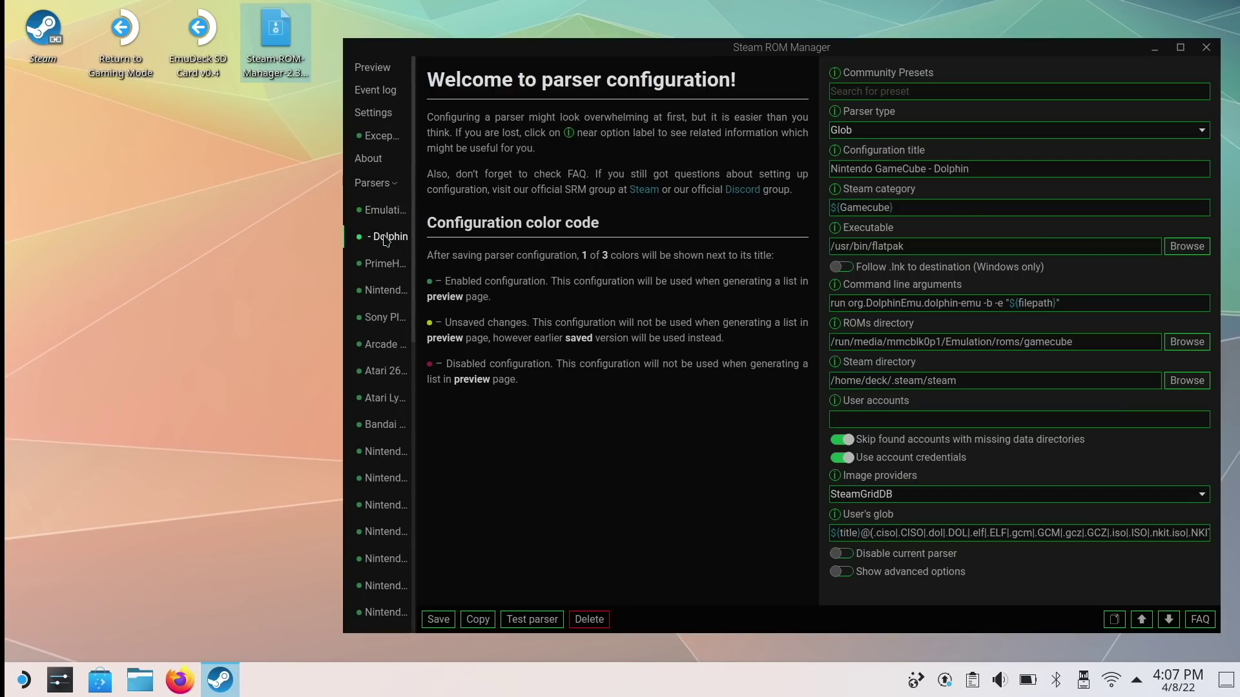
pyautogui.click(859, 554)
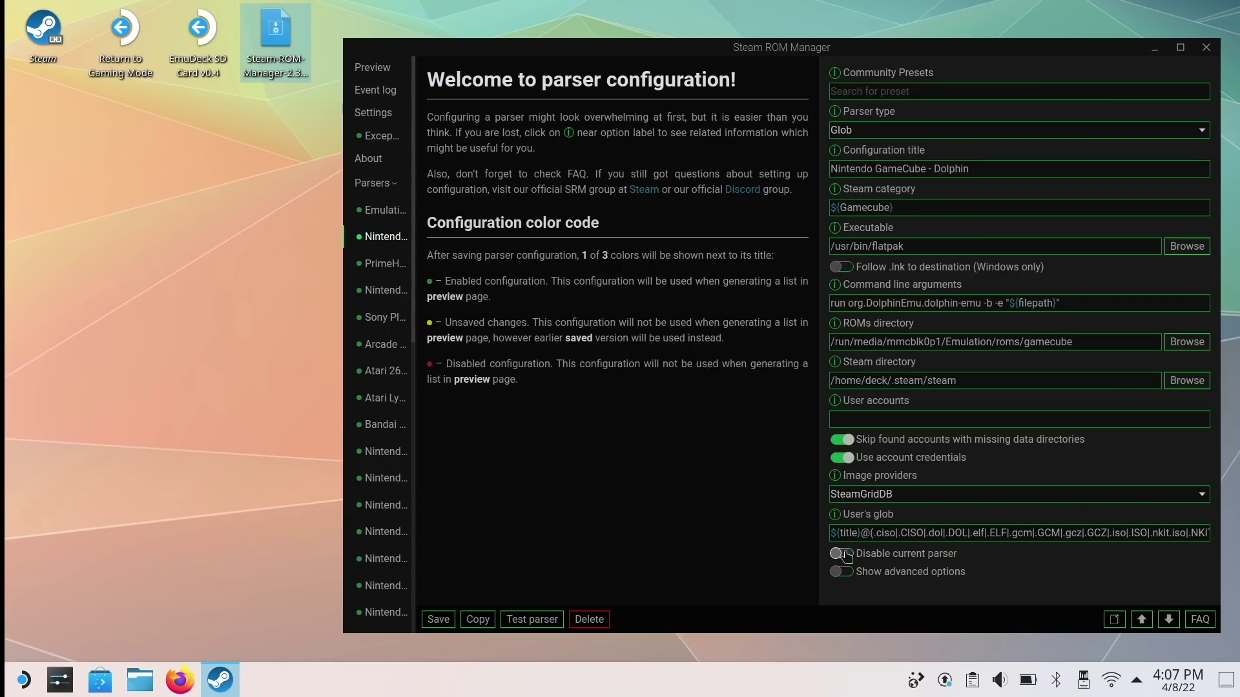
pyautogui.click(438, 620)
# View the PrimeHacks parser's settings, and disable the Nintendo Wii - Dolphin parser and save it
pyautogui.click(364, 264)
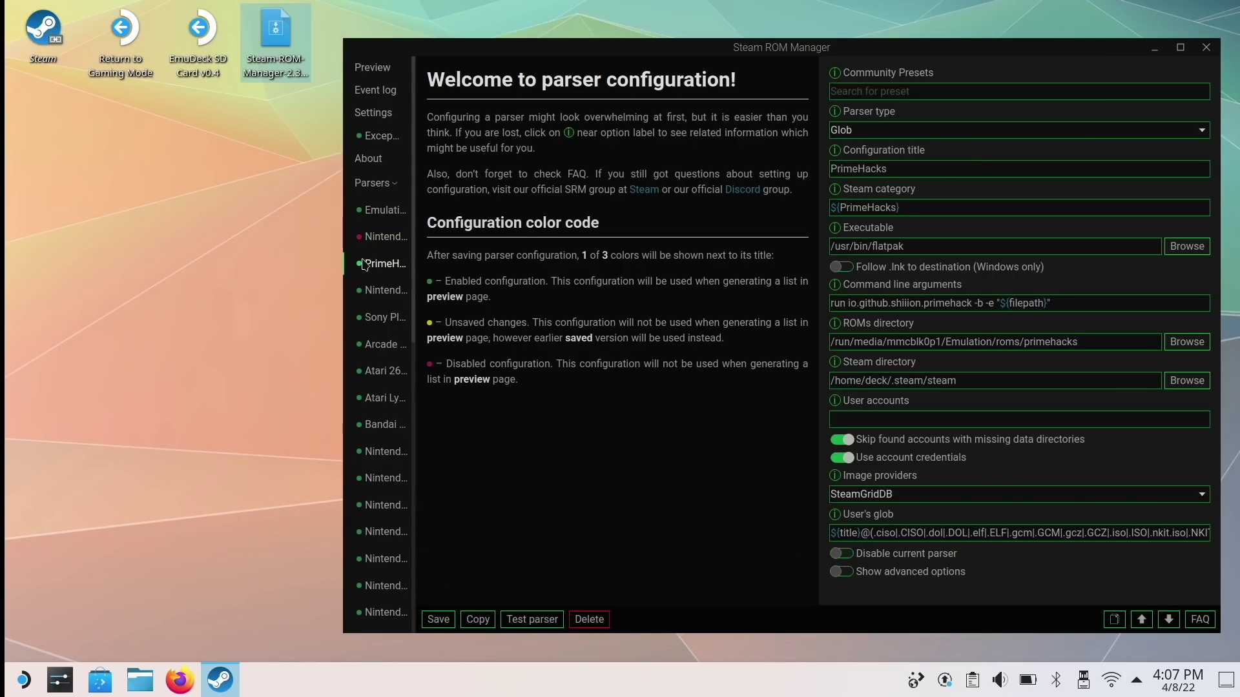
pyautogui.click(382, 290)
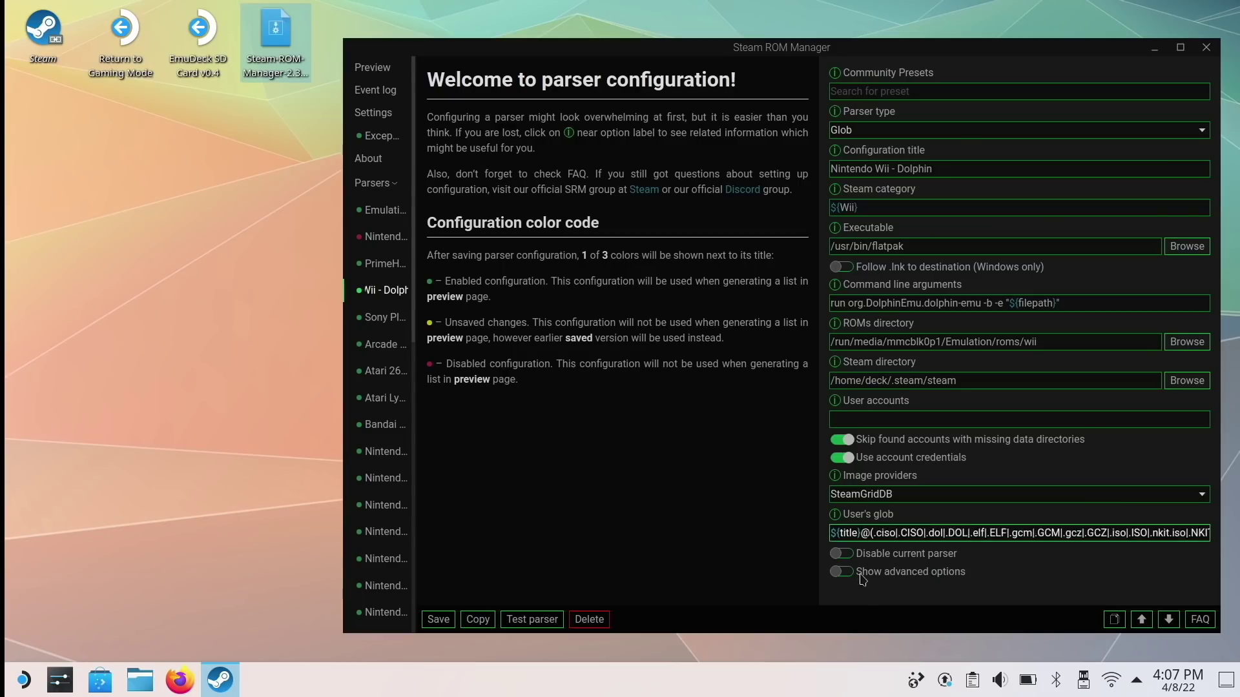
pyautogui.click(842, 554)
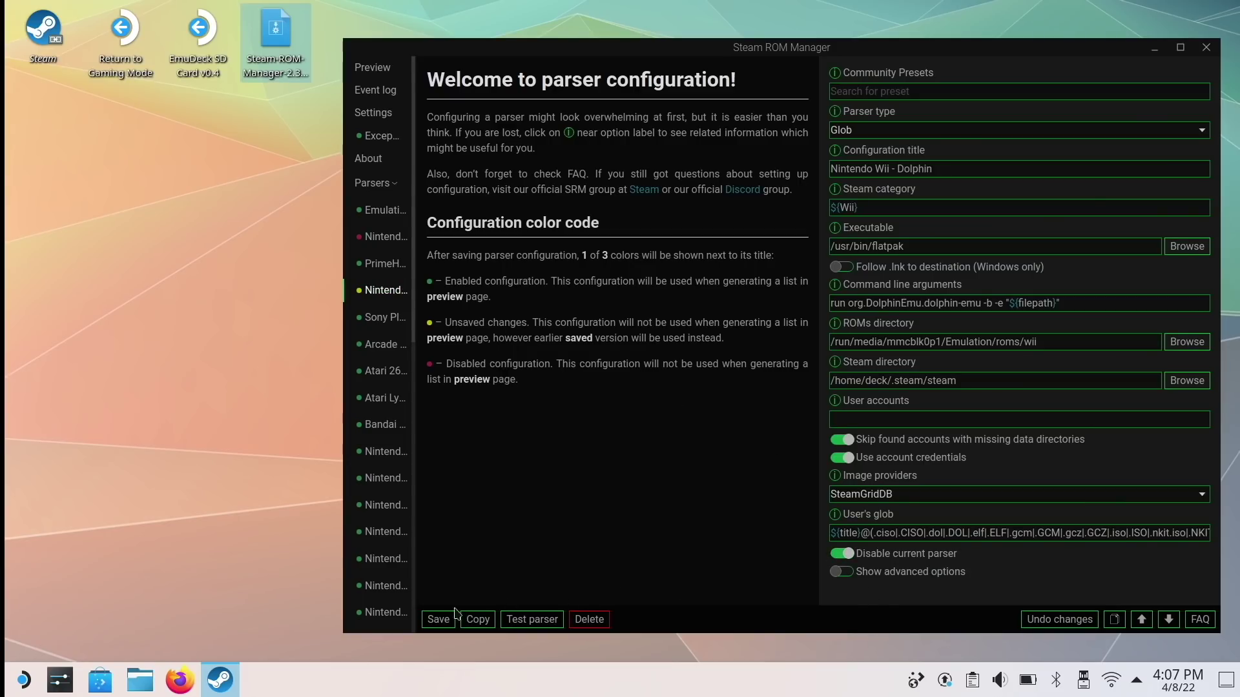
pyautogui.click(438, 620)
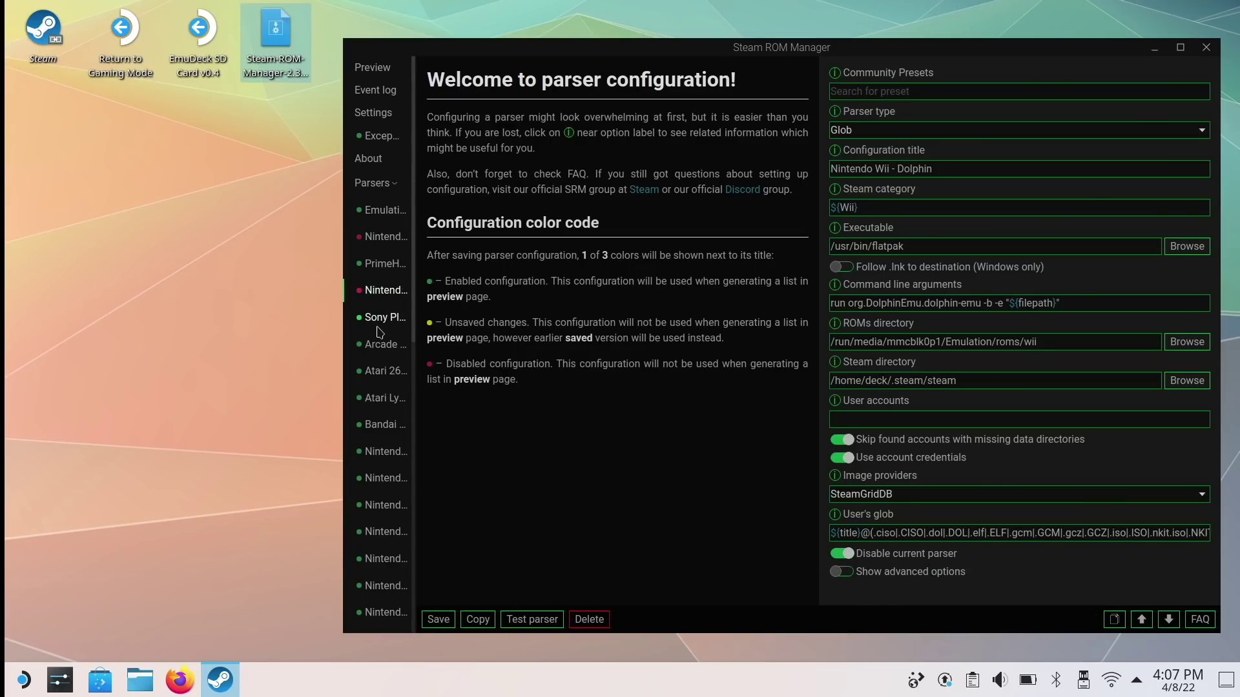
# Widen the parser list and disable the Arcade MAME, Atari 2600, Atari Lynx, WonderSwan, Nintendo 64, GameBoy, GameBoy Color, GameBoy Advance, NES and SNES parsers
pyautogui.click(382, 397)
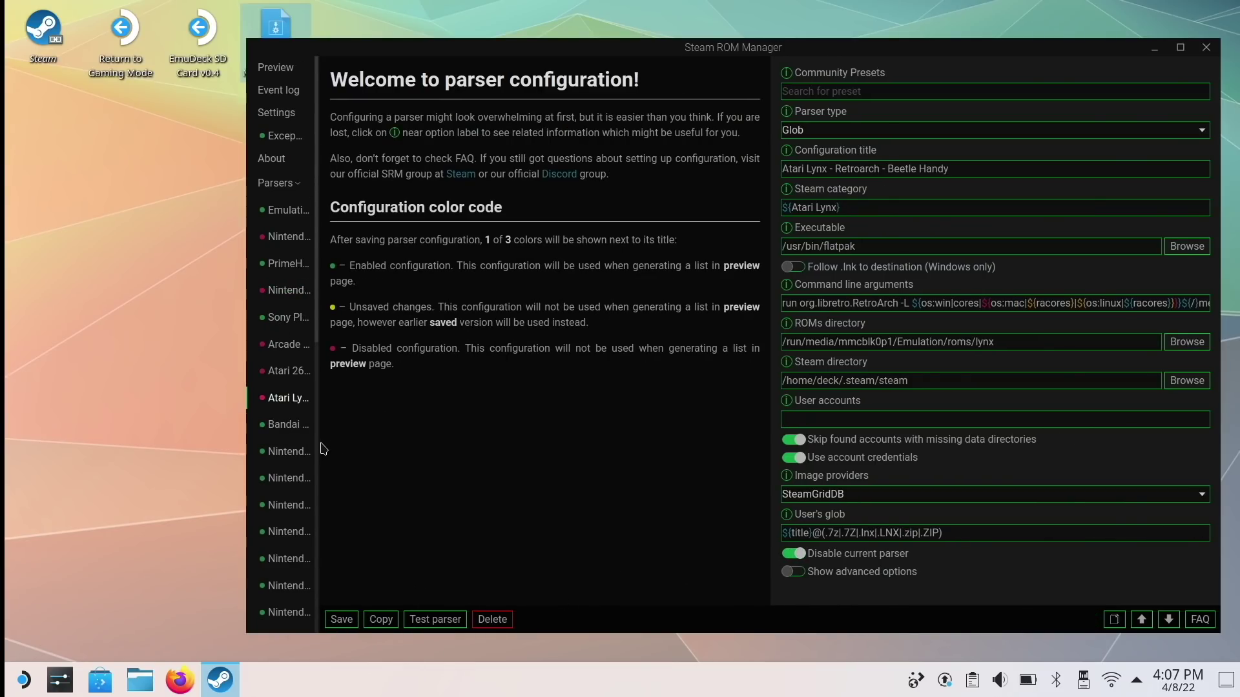
pyautogui.moveTo(323, 446); pyautogui.dragTo(540, 443)
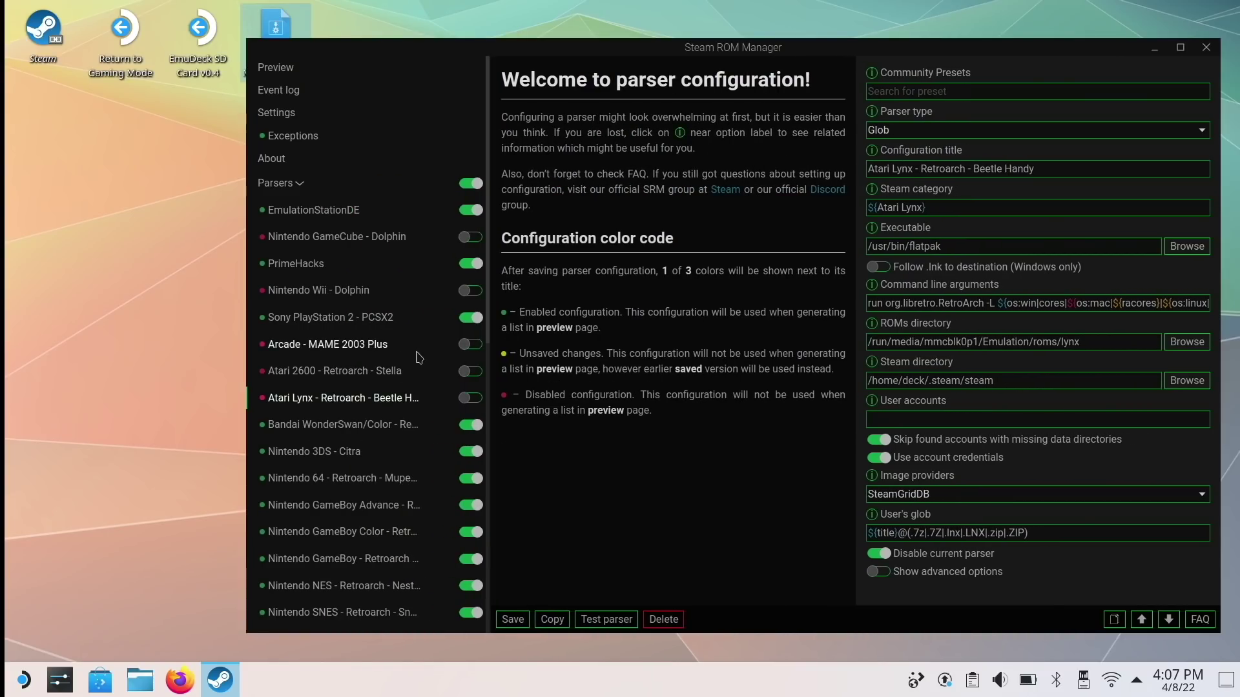
pyautogui.click(470, 426)
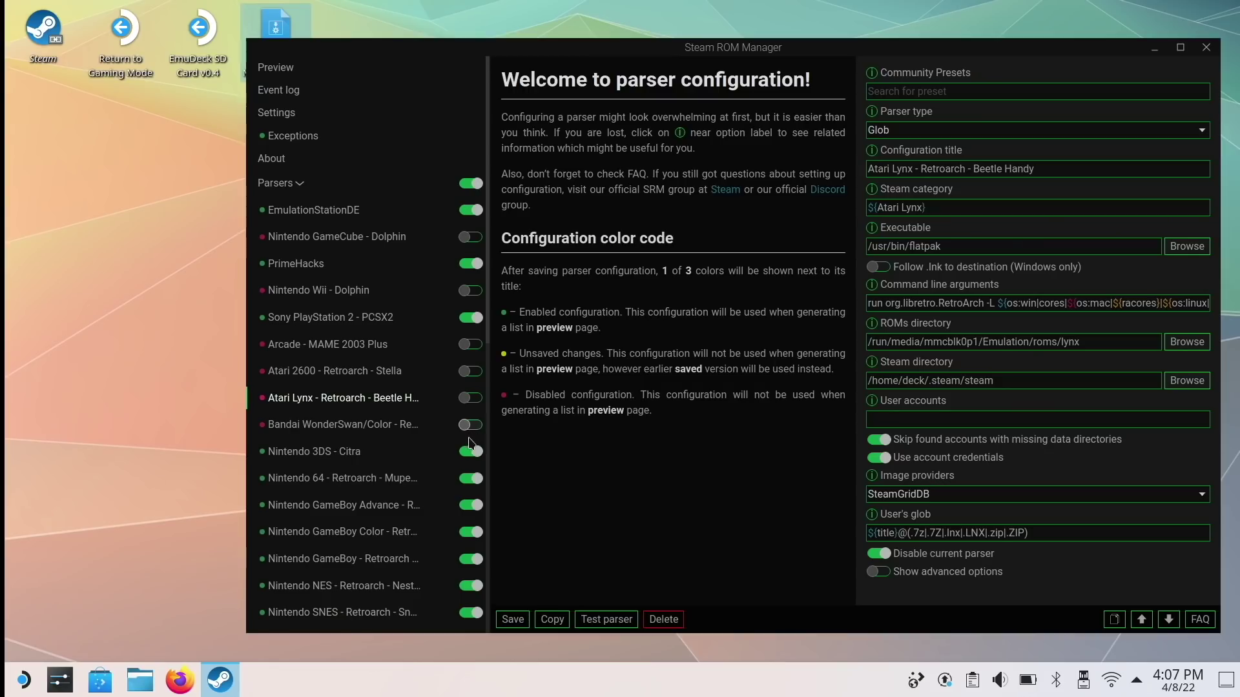
pyautogui.click(471, 478)
pyautogui.click(471, 504)
pyautogui.click(470, 532)
pyautogui.scroll(-4, 434, 336)
pyautogui.click(471, 319)
pyautogui.click(471, 346)
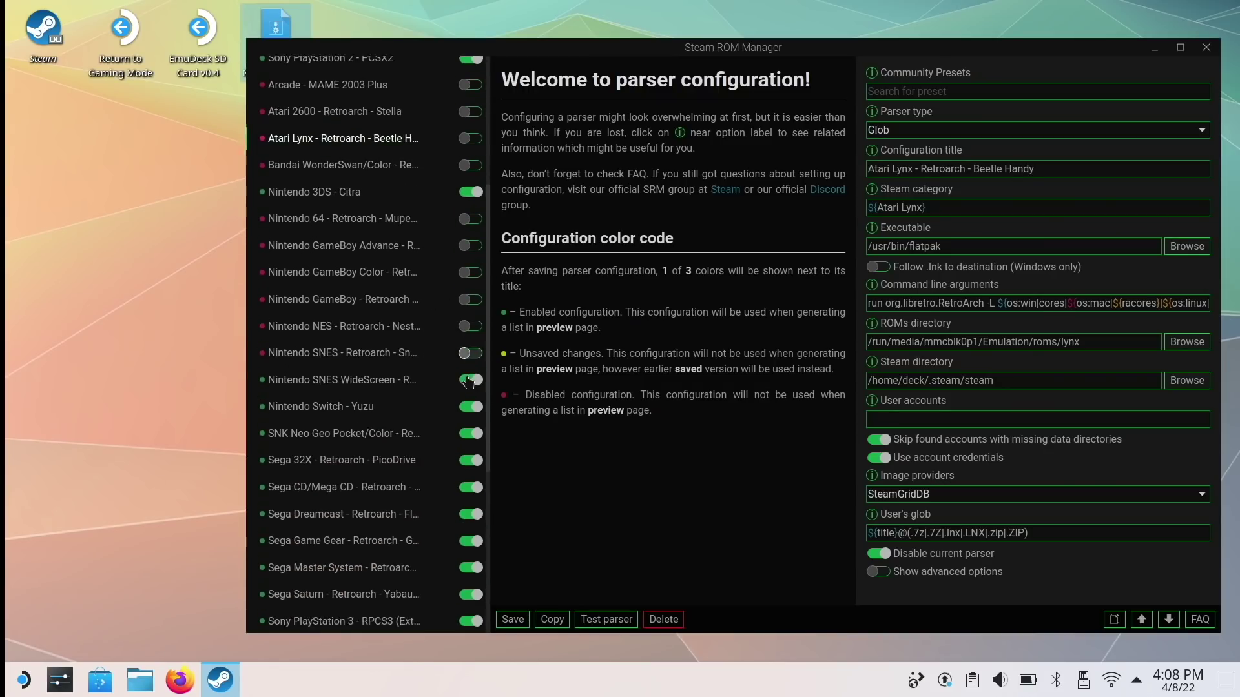
# Disable the parsers for SNES WideScreen, Neo Geo Pocket, Sega 32X, Sega CD, Dreamcast, Game Gear, Master System and Saturn
pyautogui.scroll(-2, 470, 349)
pyautogui.click(471, 263)
pyautogui.click(471, 316)
pyautogui.click(471, 343)
pyautogui.click(471, 370)
pyautogui.click(470, 397)
pyautogui.click(470, 424)
pyautogui.scroll(-3, 471, 424)
pyautogui.click(471, 279)
pyautogui.click(470, 306)
# Disable the PlayStation DuckStation, both Sega Genesis/Mega Drive, Nintendo DS, Arcade FBNeo and WiiU Cemu (.wud, .wux) parsers
pyautogui.scroll(-1, 471, 336)
pyautogui.click(470, 351)
pyautogui.click(471, 378)
pyautogui.click(470, 405)
pyautogui.click(471, 432)
pyautogui.click(471, 459)
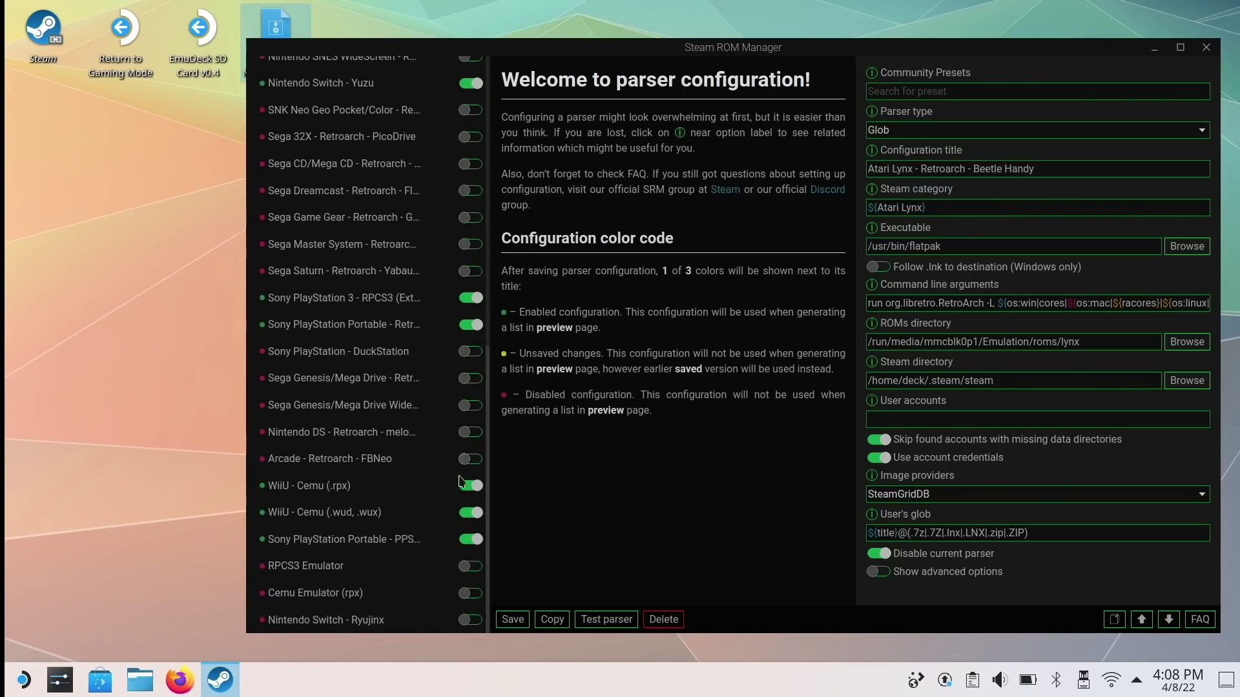
pyautogui.click(470, 513)
# Open Steam ROM Manager's Preview page and reposition the window on the desktop
pyautogui.scroll(10, 353, 523)
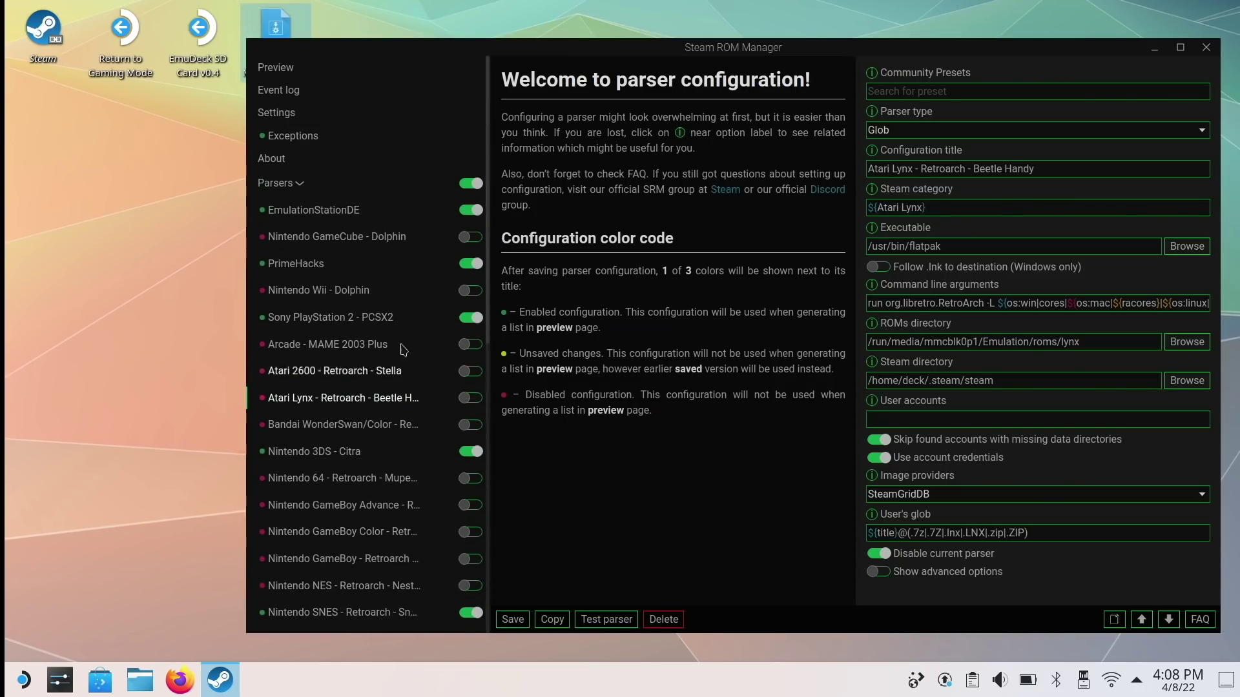
pyautogui.click(276, 67)
pyautogui.moveTo(329, 46); pyautogui.dragTo(208, 36)
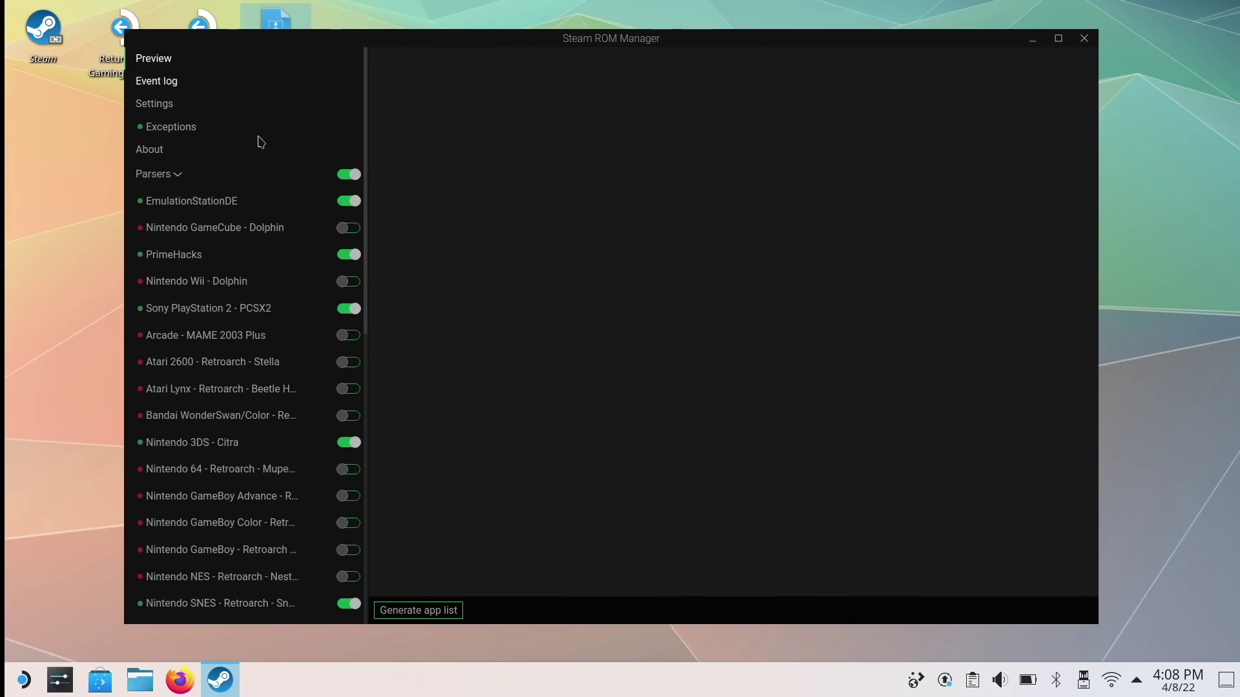
# Generate the app list from the enabled parsers and display the titles' artwork as Posters
pyautogui.click(421, 610)
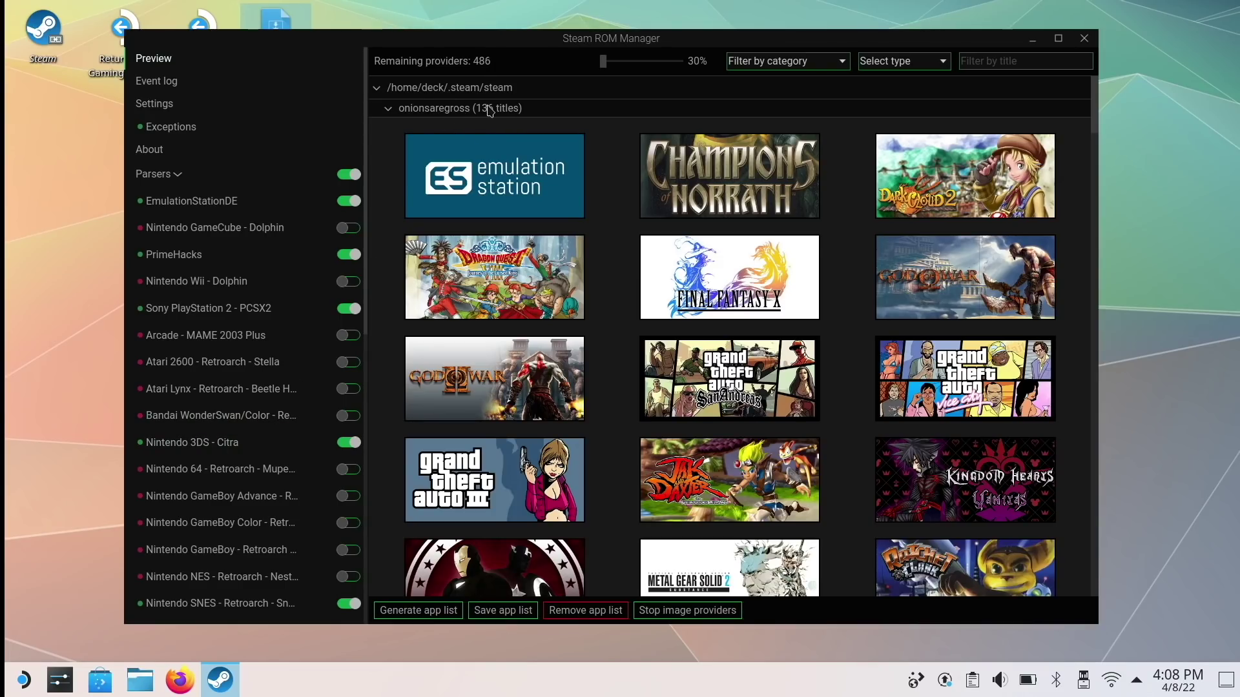
pyautogui.click(880, 63)
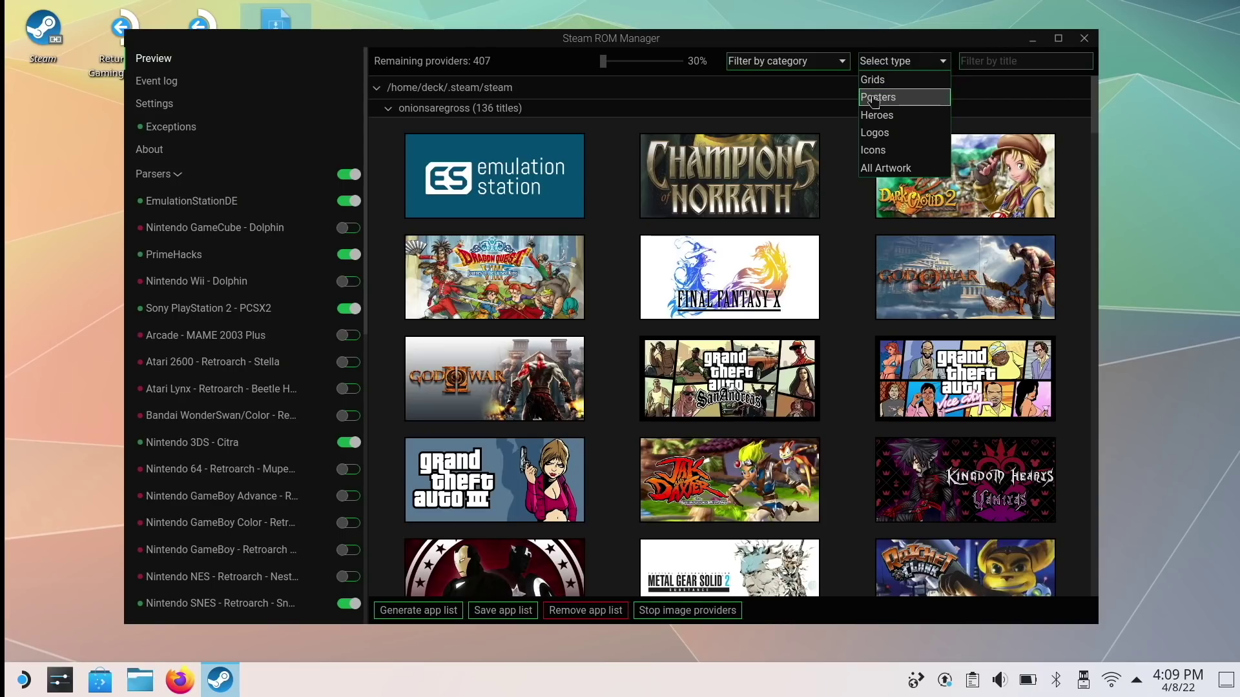
pyautogui.click(873, 98)
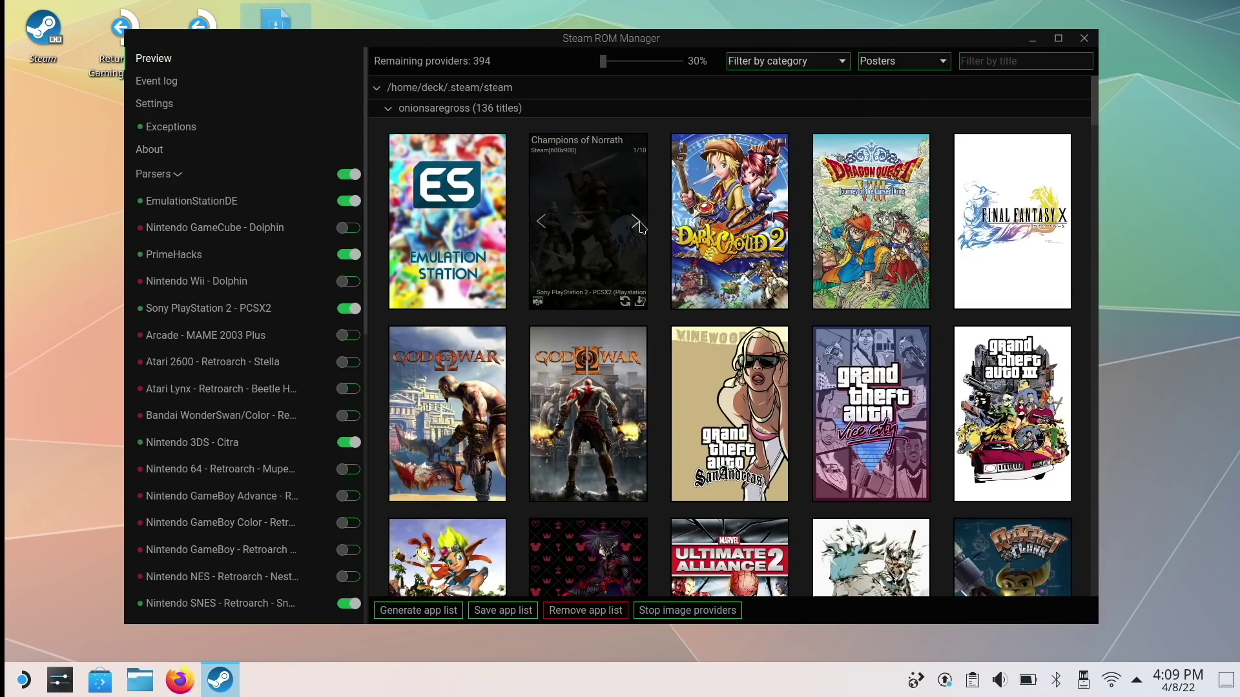
# Cycle through the poster options for Champions of Norrath and choose the close-up face artwork
pyautogui.click(636, 221)
pyautogui.click(636, 221)
pyautogui.click(636, 222)
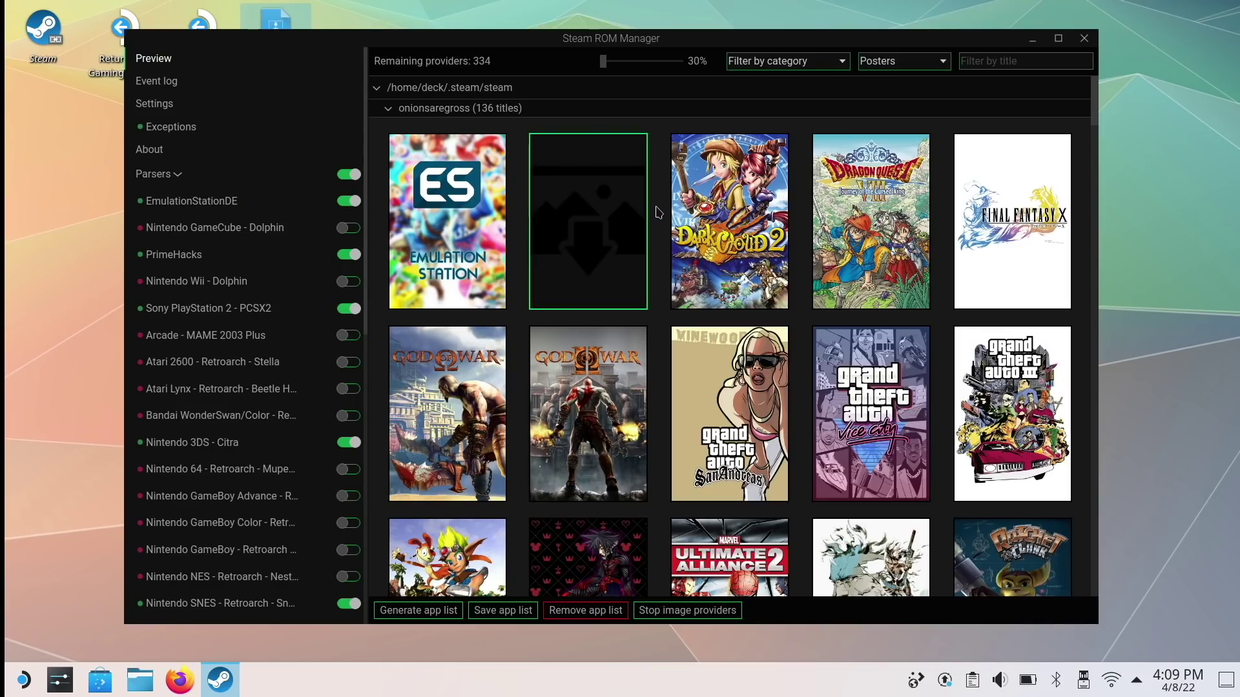
pyautogui.click(639, 220)
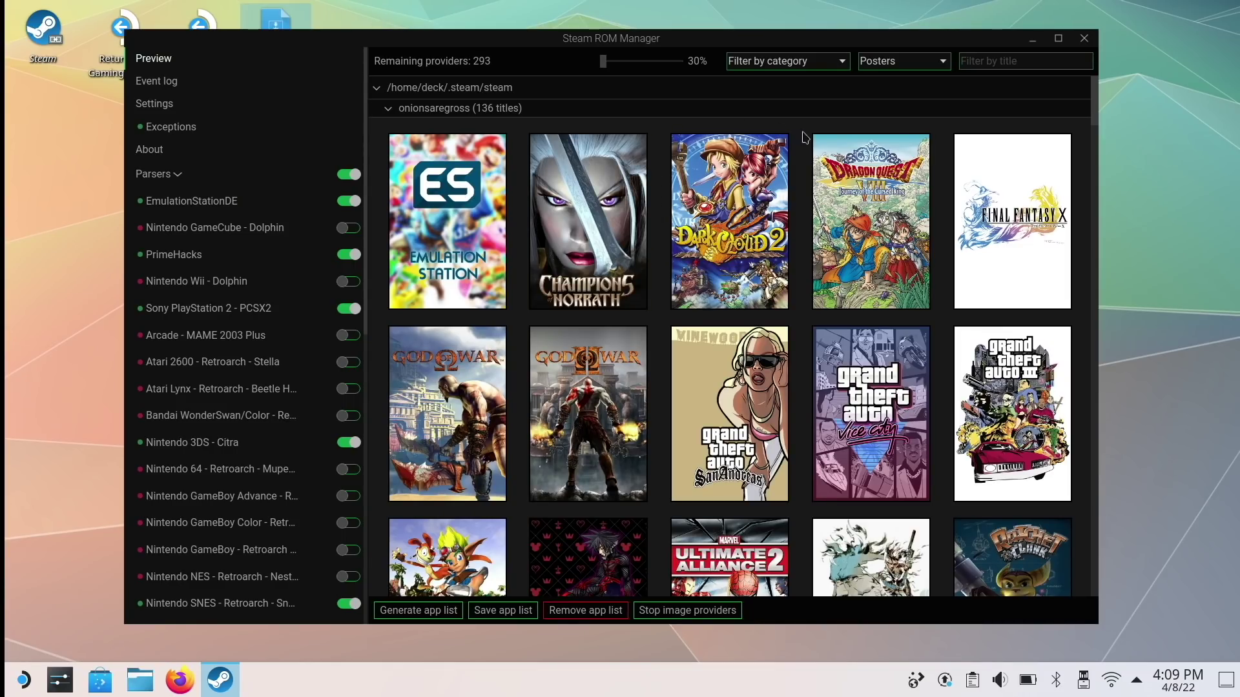
# Look over the remaining posters, save the app list to Steam and open the Event log
pyautogui.scroll(-3, 758, 344)
pyautogui.scroll(-10, 758, 344)
pyautogui.scroll(-8, 756, 338)
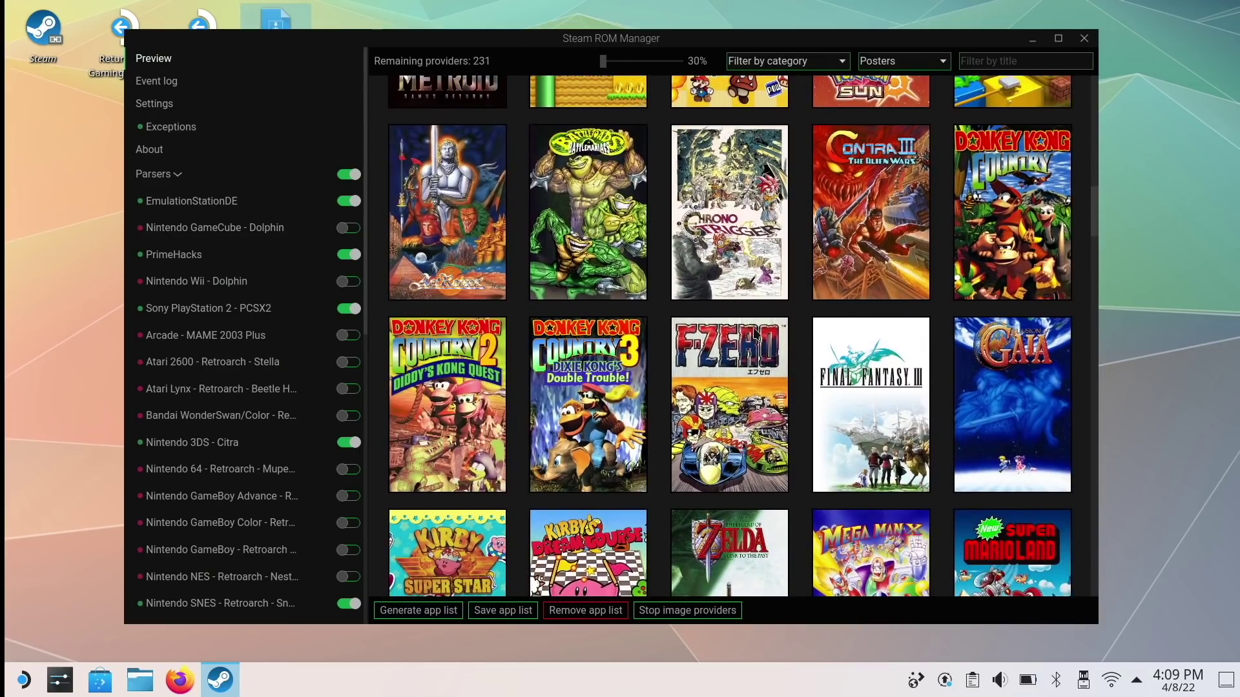
pyautogui.scroll(-2, 755, 332)
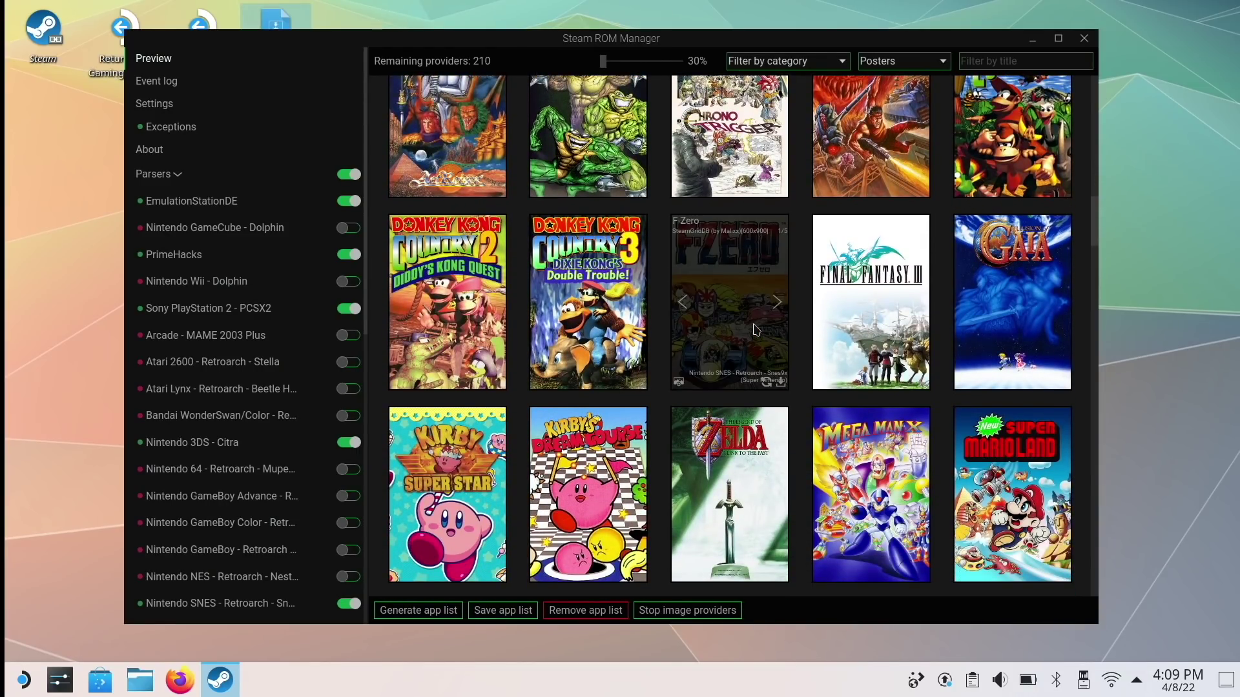
pyautogui.scroll(-15, 755, 330)
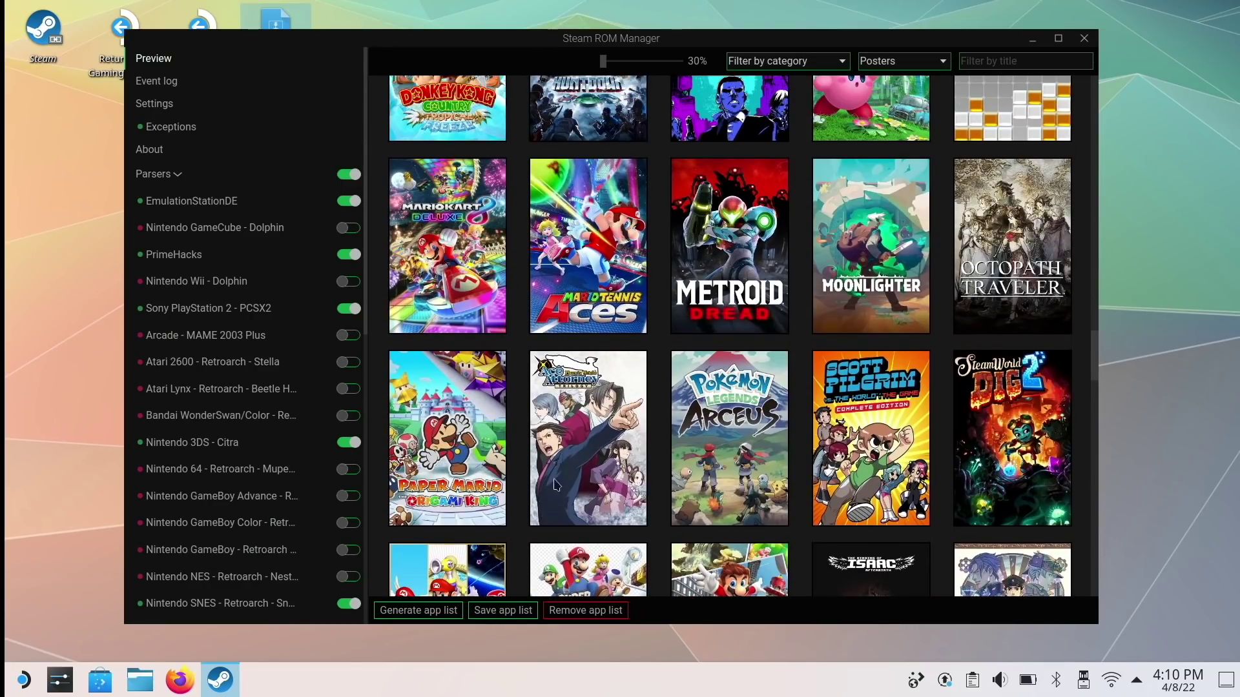
pyautogui.click(487, 610)
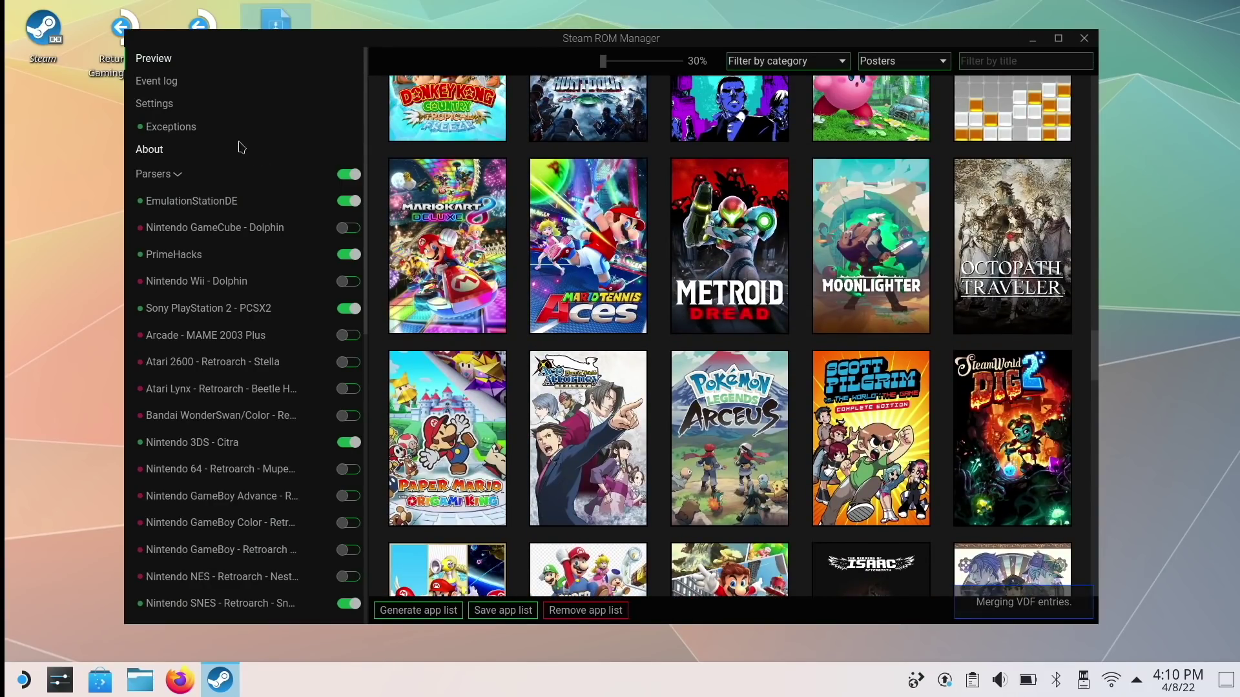
pyautogui.click(152, 84)
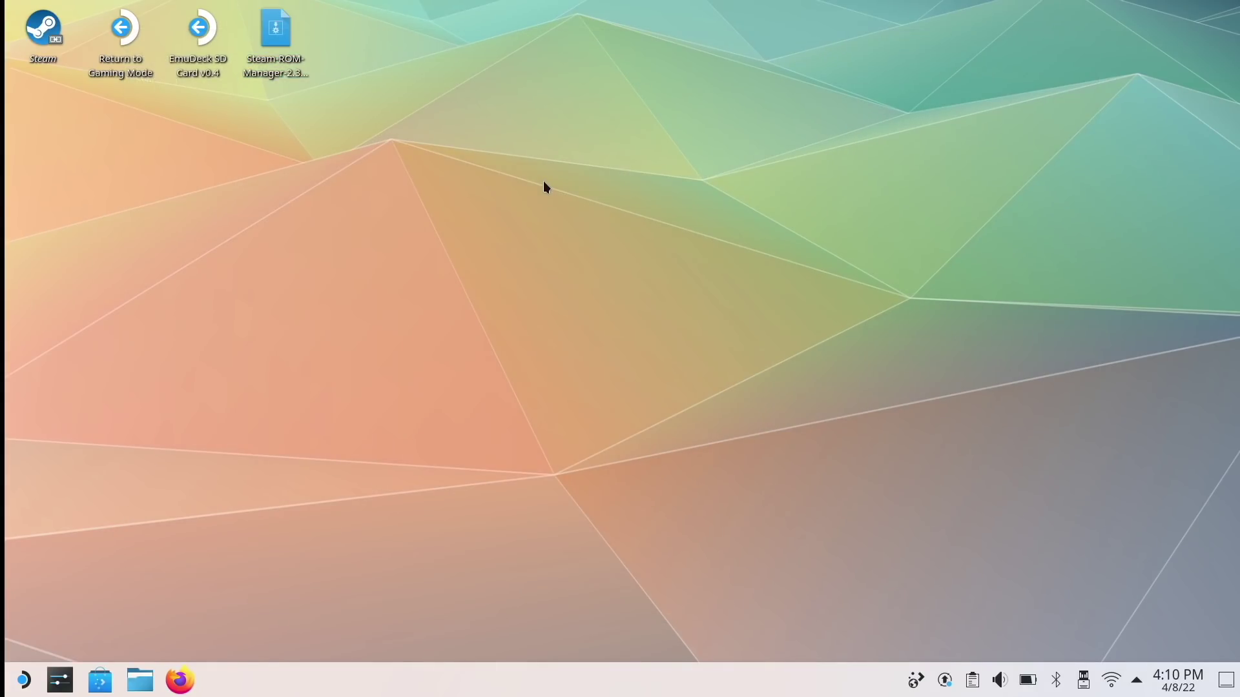
# Launch Steam from the desktop, maximize its window and open the library
pyautogui.doubleClick(32, 37)
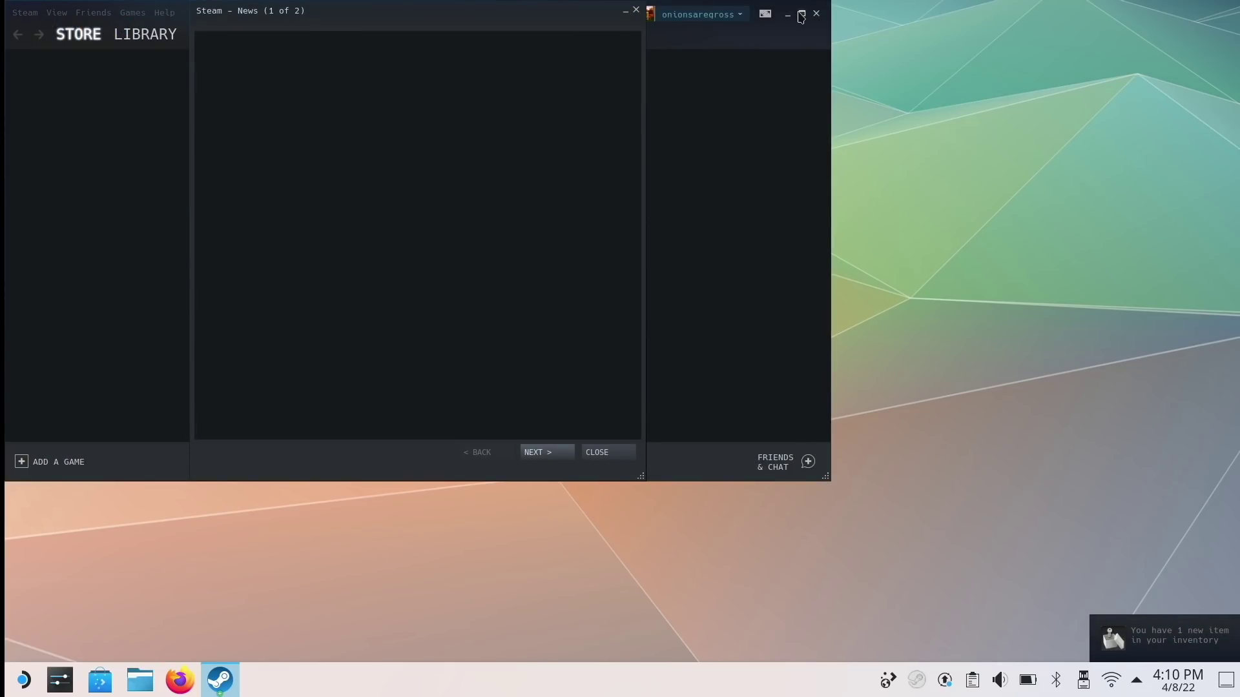
pyautogui.click(801, 13)
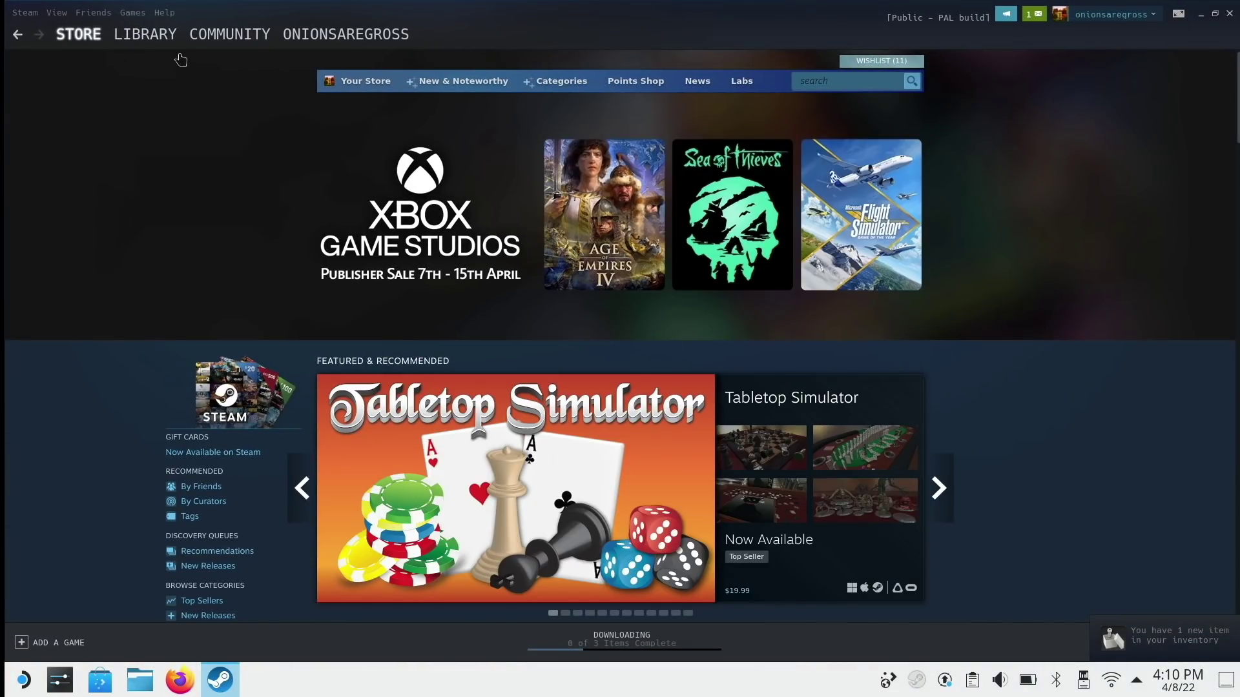
pyautogui.click(144, 34)
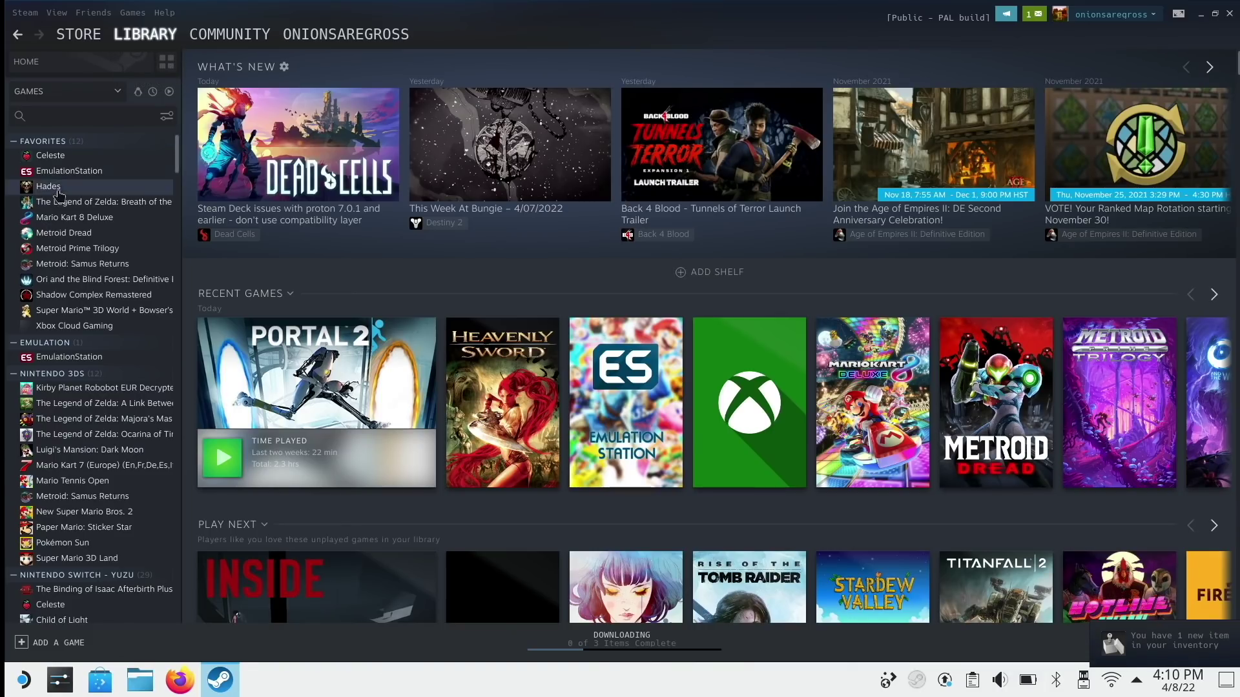
# Remove the Nintendo 3DS games Kirby Planet Robobot, The Legend of Zelda: A Link Between Worlds and Majora's Mask 3D from the library
pyautogui.scroll(-5, 65, 187)
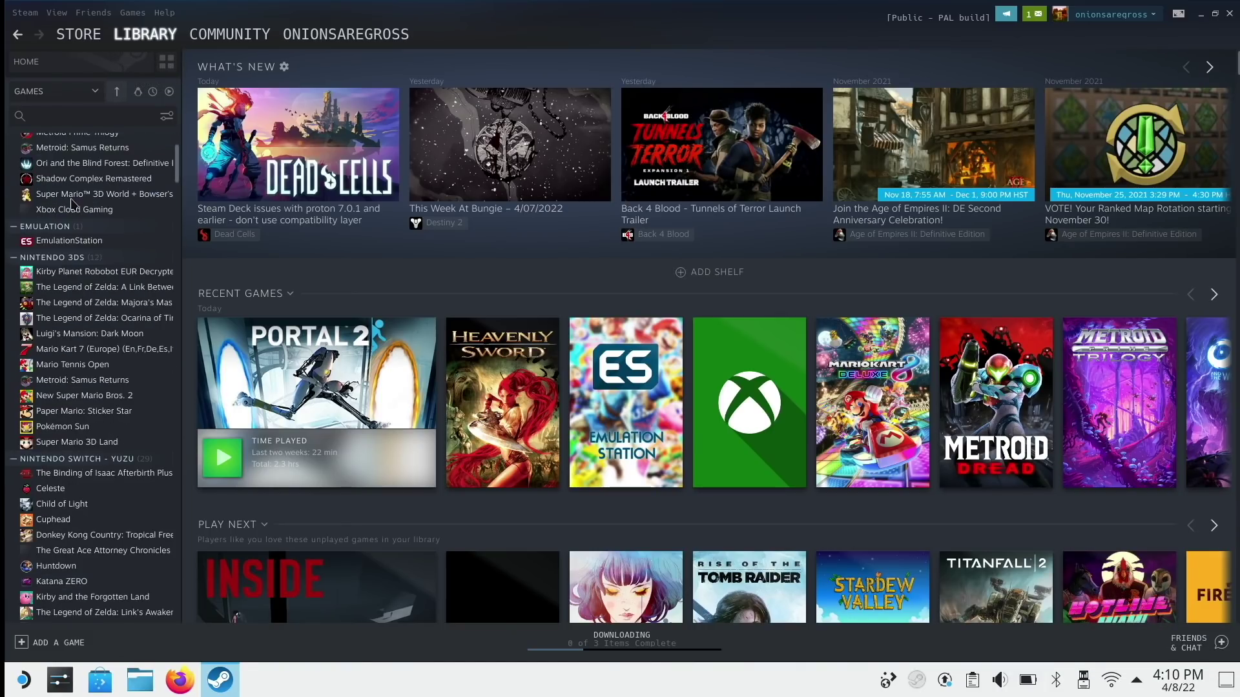
pyautogui.scroll(3, 43, 263)
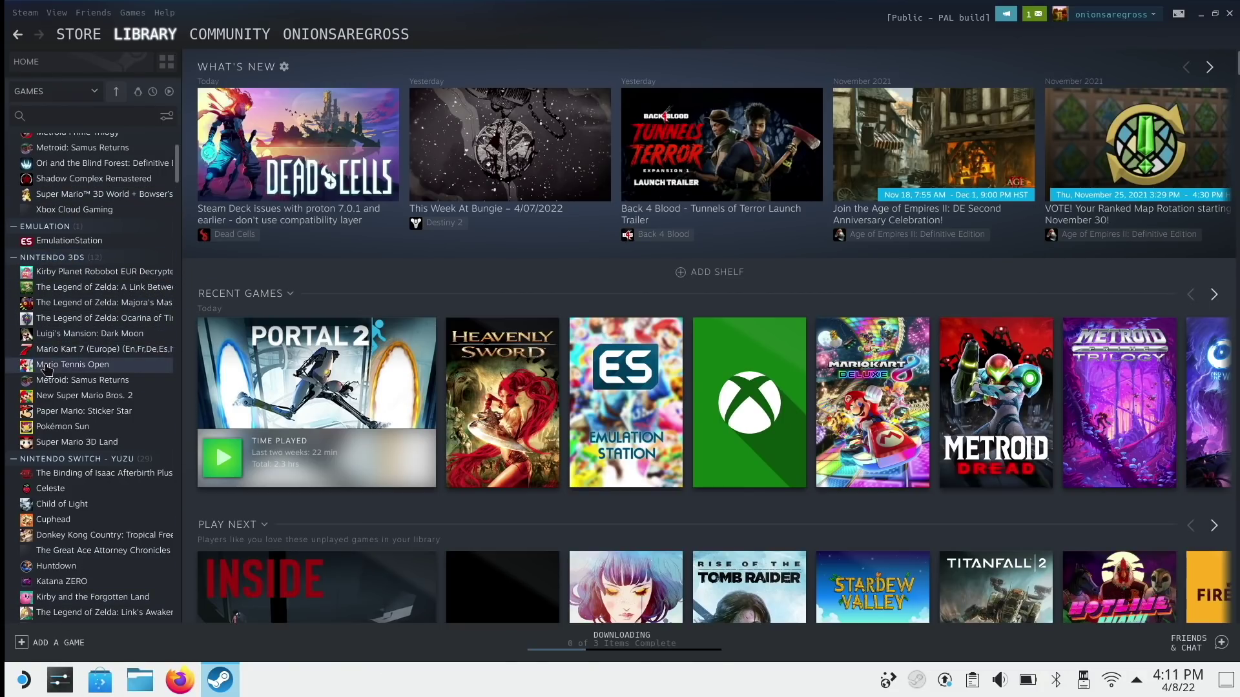
pyautogui.rightClick(68, 276)
pyautogui.moveTo(103, 353)
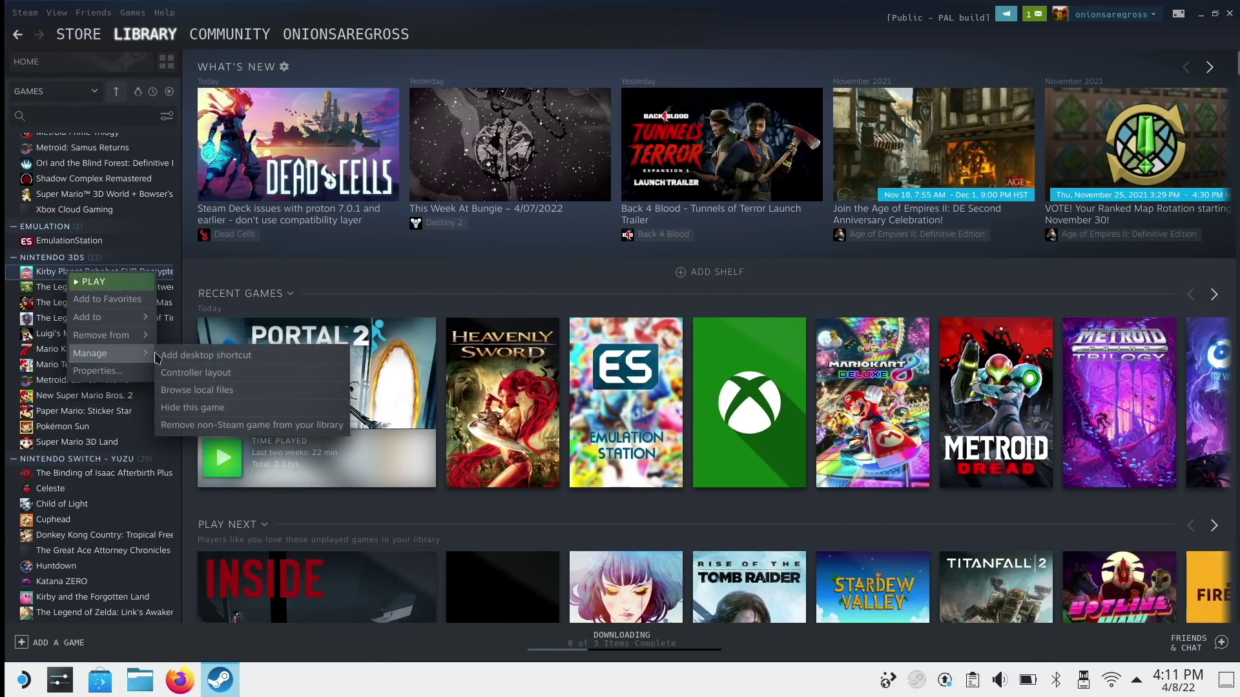
pyautogui.click(195, 425)
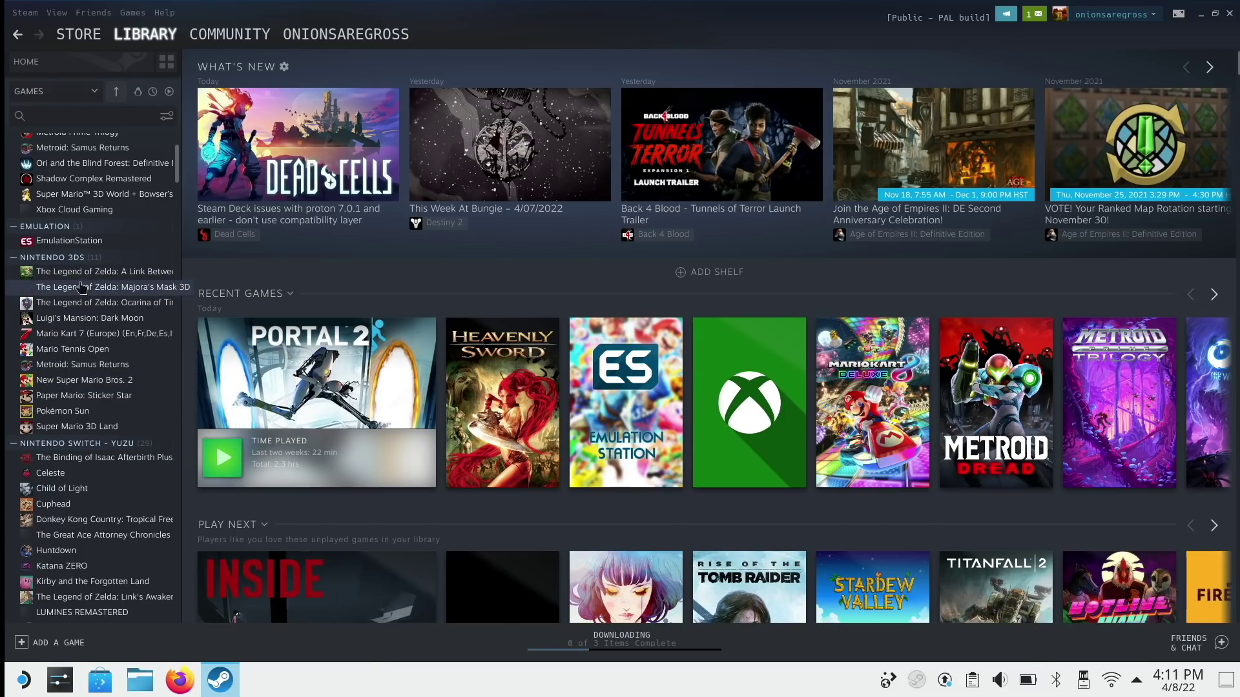
pyautogui.rightClick(80, 279)
pyautogui.moveTo(110, 358)
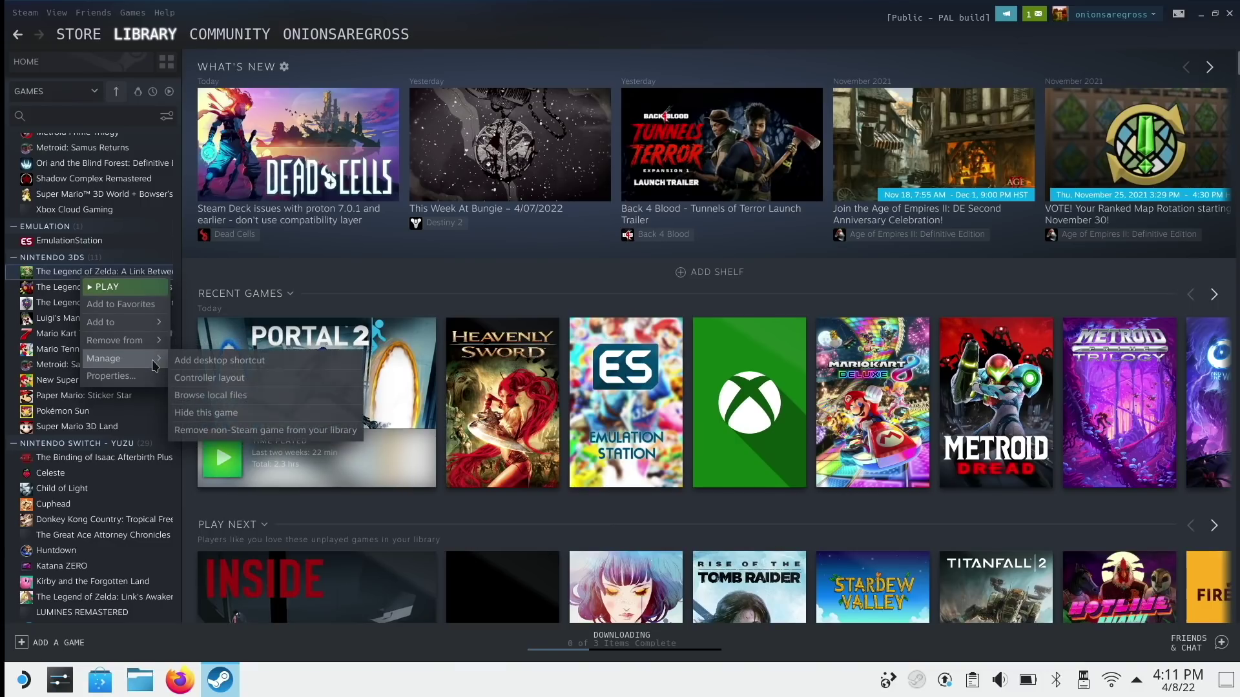
pyautogui.click(204, 430)
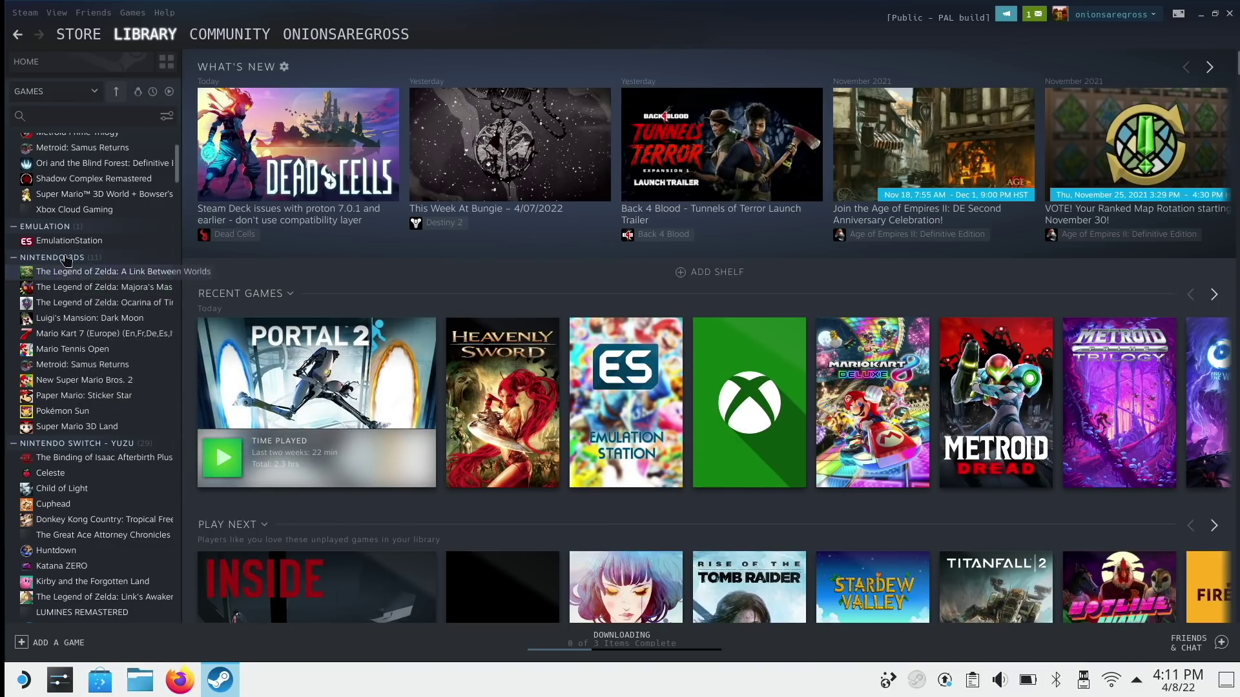
pyautogui.rightClick(78, 271)
pyautogui.click(76, 339)
# Remove Luigi's Mansion: Dark Moon, Mario Kart 7 and Mario Tennis Open from the Steam library
pyautogui.rightClick(107, 288)
pyautogui.moveTo(149, 368)
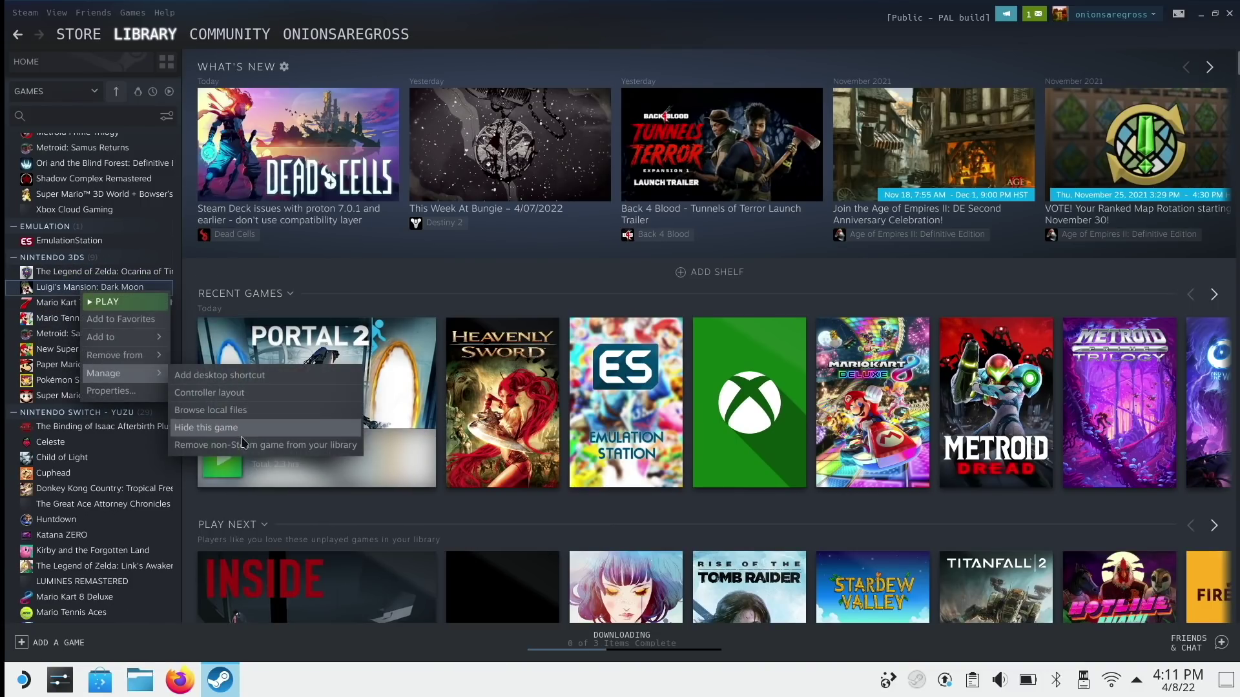
pyautogui.click(290, 440)
pyautogui.rightClick(108, 289)
pyautogui.click(271, 440)
pyautogui.rightClick(107, 289)
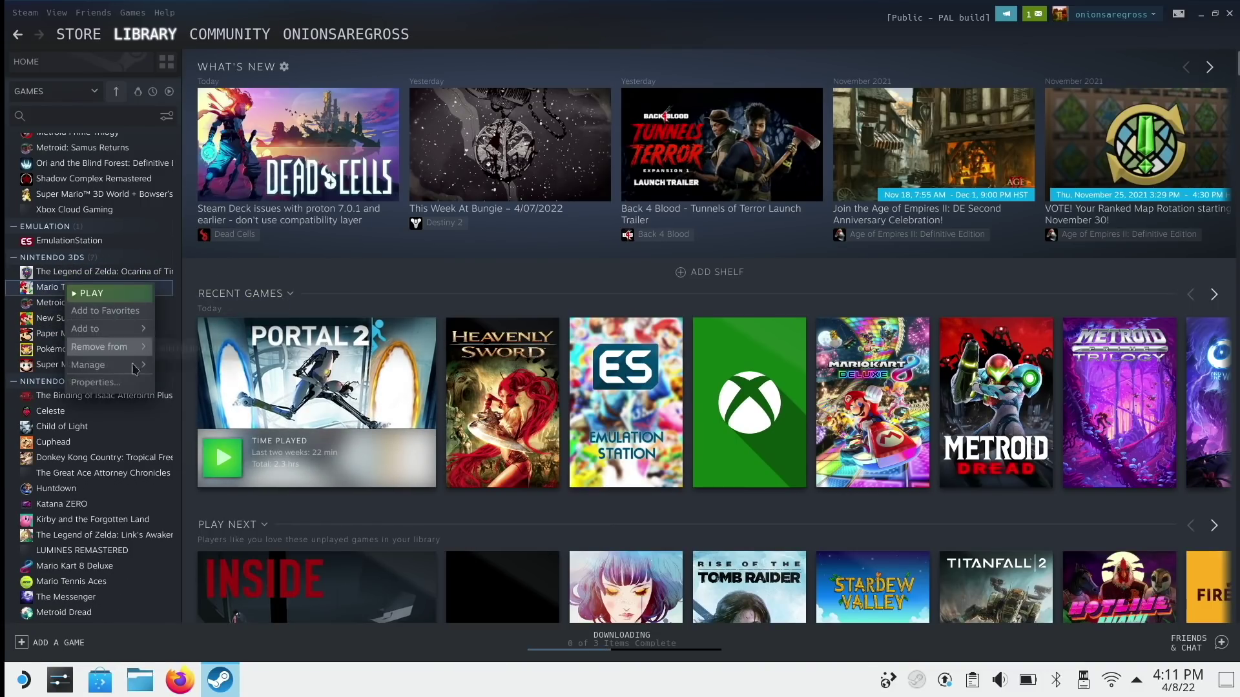
pyautogui.click(290, 439)
# Remove Paper Mario: Sticker Star, Pokémon Sun and Super Mario 3D Land from the Steam library
pyautogui.rightClick(84, 318)
pyautogui.moveTo(148, 397)
pyautogui.click(290, 469)
pyautogui.rightClick(82, 319)
pyautogui.click(290, 469)
pyautogui.rightClick(76, 318)
pyautogui.click(290, 468)
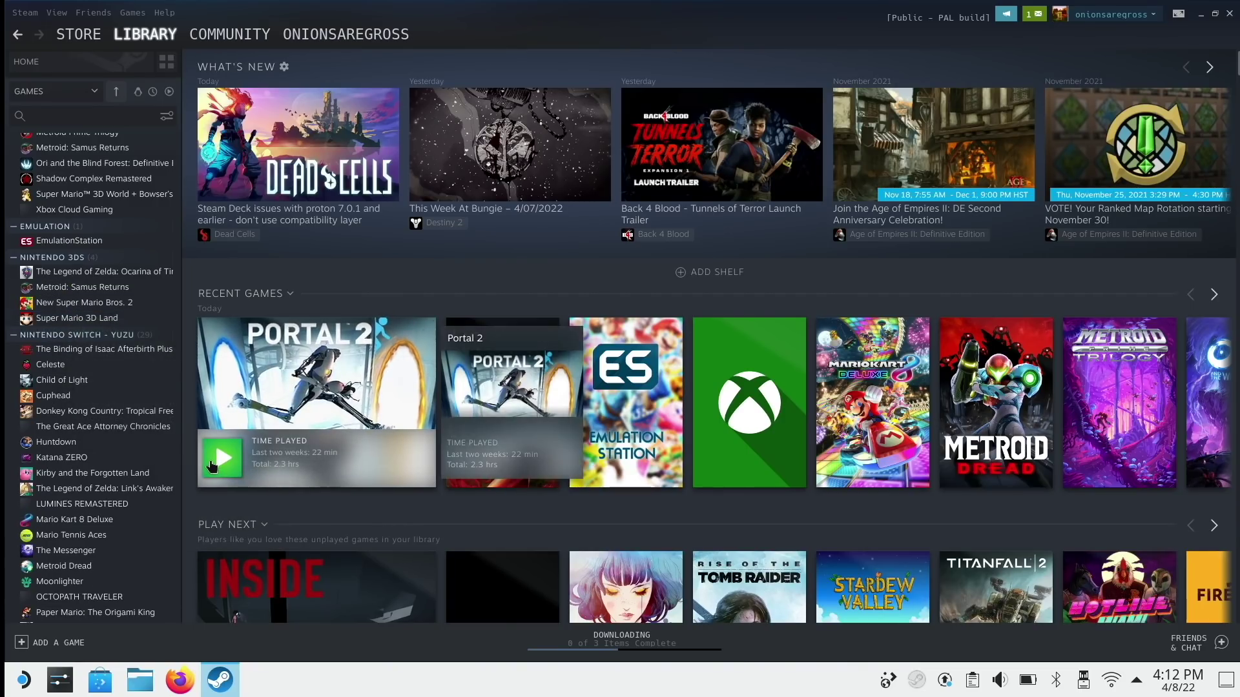
# Remove the Nintendo Switch games The Binding of Isaac Afterbirth Plus, Celeste and Child of Light from the Steam library
pyautogui.rightClick(71, 338)
pyautogui.moveTo(119, 430)
pyautogui.click(213, 495)
pyautogui.rightClick(100, 334)
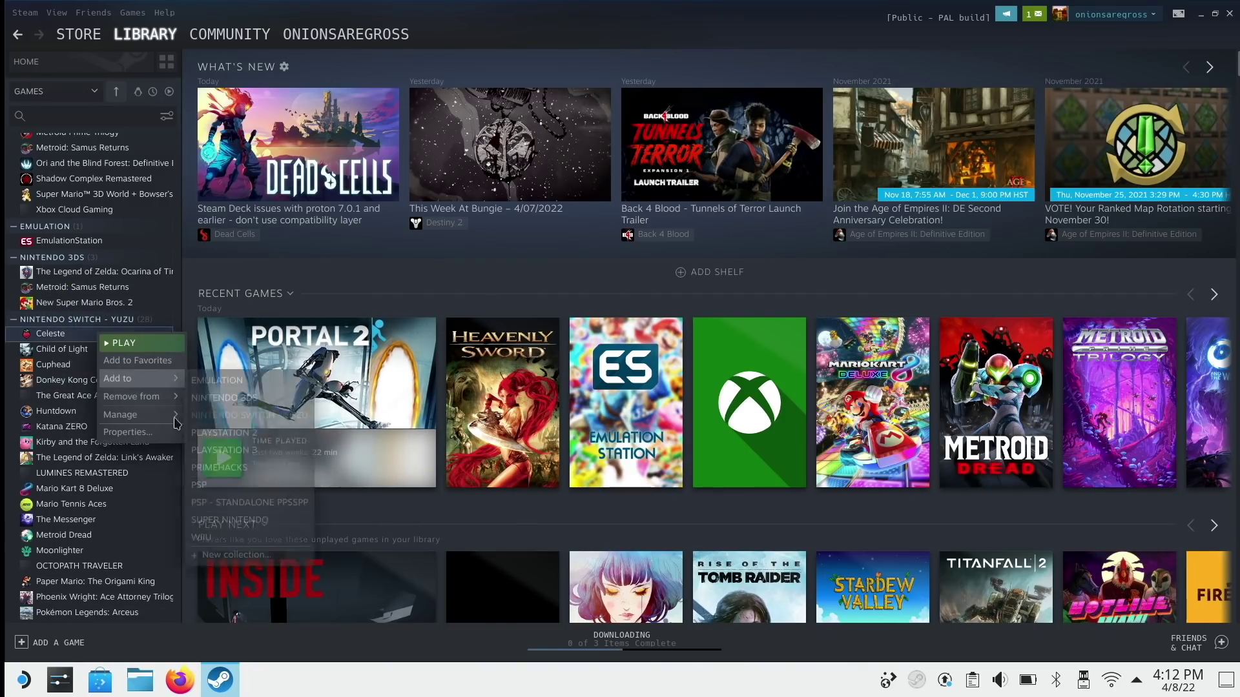
pyautogui.click(284, 492)
pyautogui.rightClick(100, 334)
pyautogui.click(248, 491)
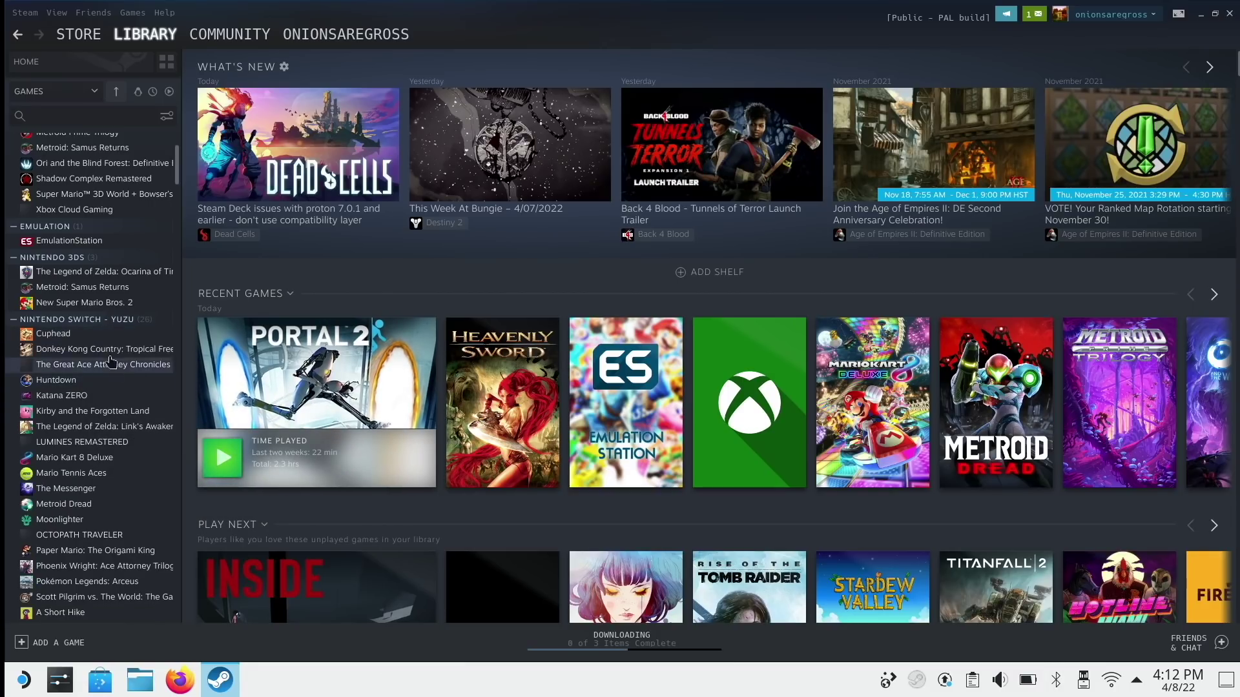
# Remove Donkey Kong Country: Tropical Freeze, The Great Ace Attorney Chronicles, Huntdown, Katana ZERO, Kirby and the Forgotten Land and Link's Awakening from the library
pyautogui.moveTo(174, 443)
pyautogui.click(278, 507)
pyautogui.rightClick(100, 348)
pyautogui.click(304, 504)
pyautogui.rightClick(76, 369)
pyautogui.click(284, 505)
pyautogui.rightClick(78, 354)
pyautogui.click(284, 504)
pyautogui.rightClick(55, 352)
pyautogui.click(226, 501)
pyautogui.rightClick(82, 352)
pyautogui.click(265, 501)
# Remove The Messenger, Moonlighter and Paper Mario: The Origami King from the Steam library
pyautogui.rightClick(92, 399)
pyautogui.moveTo(142, 481)
pyautogui.click(226, 552)
pyautogui.rightClick(83, 409)
pyautogui.click(208, 559)
pyautogui.rightClick(82, 426)
pyautogui.click(226, 577)
# Remove Pokémon Legends: Arceus, Scott Pilgrim vs. The World, A Short Hike and SteamWorld Dig 2 from the Steam library
pyautogui.rightClick(84, 443)
pyautogui.moveTo(148, 535)
pyautogui.click(226, 601)
pyautogui.rightClick(84, 443)
pyautogui.click(226, 601)
pyautogui.rightClick(84, 443)
pyautogui.click(208, 601)
pyautogui.rightClick(97, 443)
pyautogui.click(219, 601)
# Remove Super Mario 3D All Stars, Super Mario Odyssey, Torchlight II and Untitled Goose Game from the Steam library
pyautogui.rightClick(105, 443)
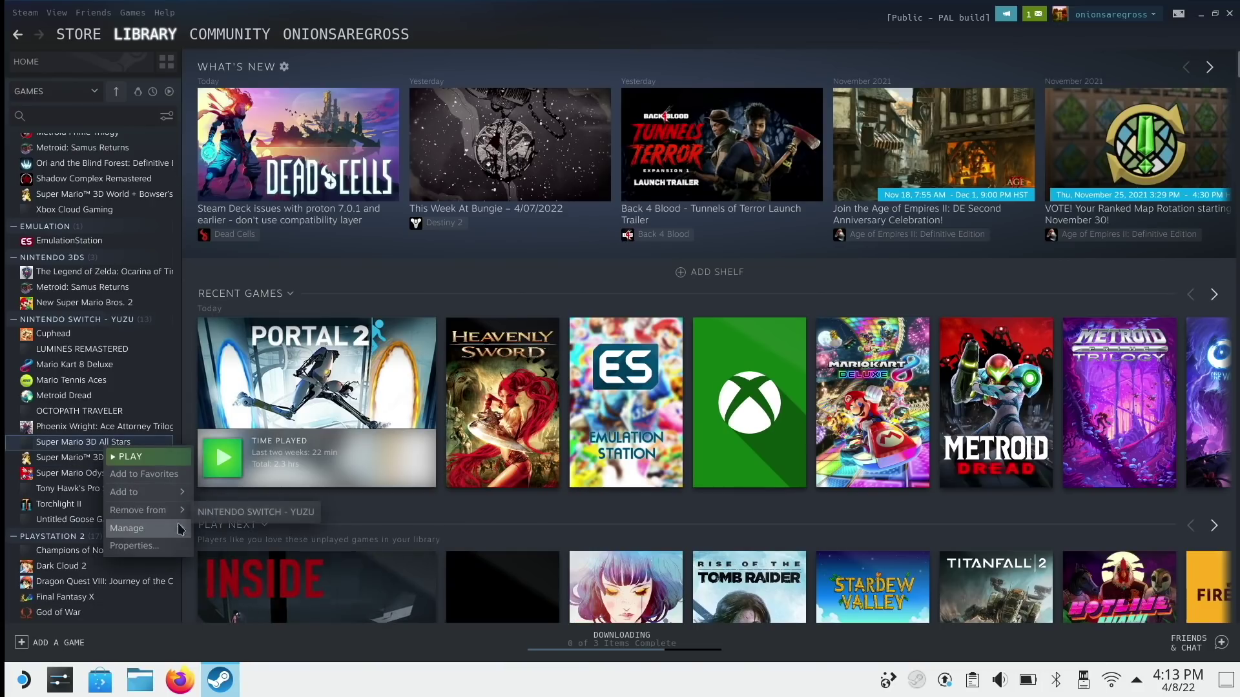
pyautogui.click(234, 601)
pyautogui.rightClick(97, 457)
pyautogui.click(245, 541)
pyautogui.rightClick(110, 473)
pyautogui.moveTo(186, 564)
pyautogui.click(245, 552)
pyautogui.rightClick(110, 472)
pyautogui.click(245, 552)
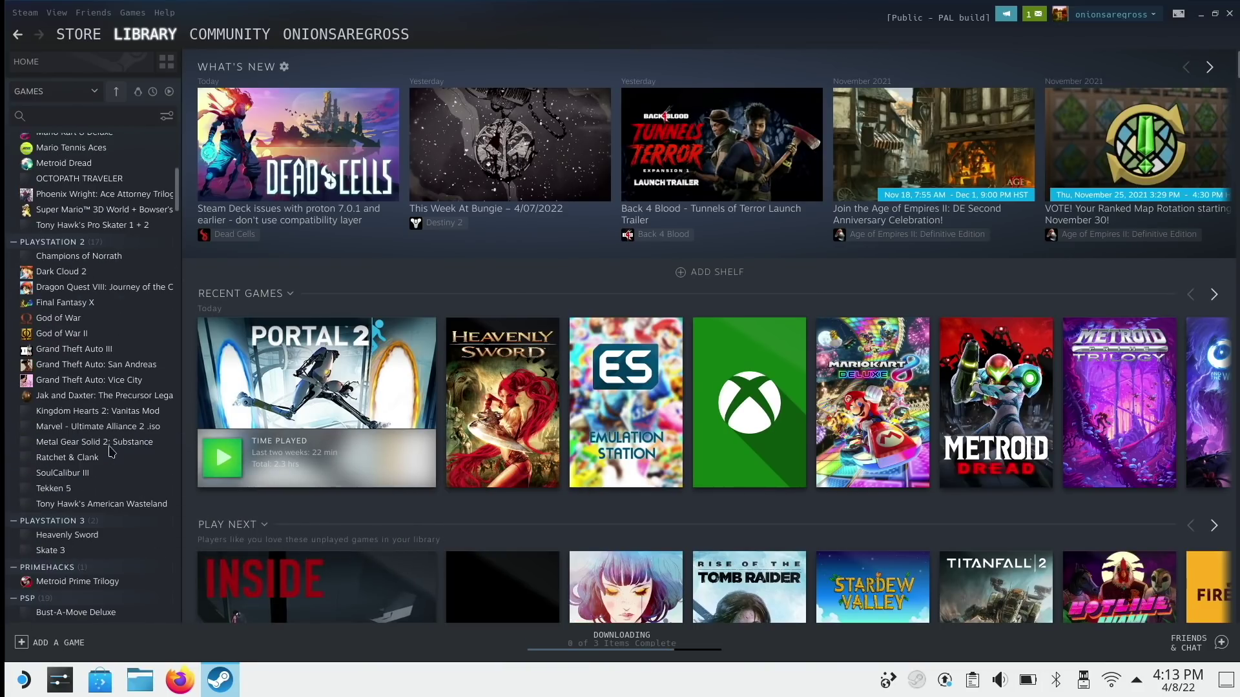
# Remove the PlayStation 2 games Champions of Norrath, Dark Cloud 2 and Dragon Quest VIII from the Steam library
pyautogui.rightClick(71, 301)
pyautogui.rightClick(45, 315)
pyautogui.moveTo(97, 399)
pyautogui.click(265, 415)
pyautogui.rightClick(45, 316)
pyautogui.click(265, 471)
pyautogui.rightClick(49, 315)
pyautogui.click(258, 471)
# Remove the PlayStation 2 games God of War and God of War II from the Steam library
pyautogui.rightClick(49, 330)
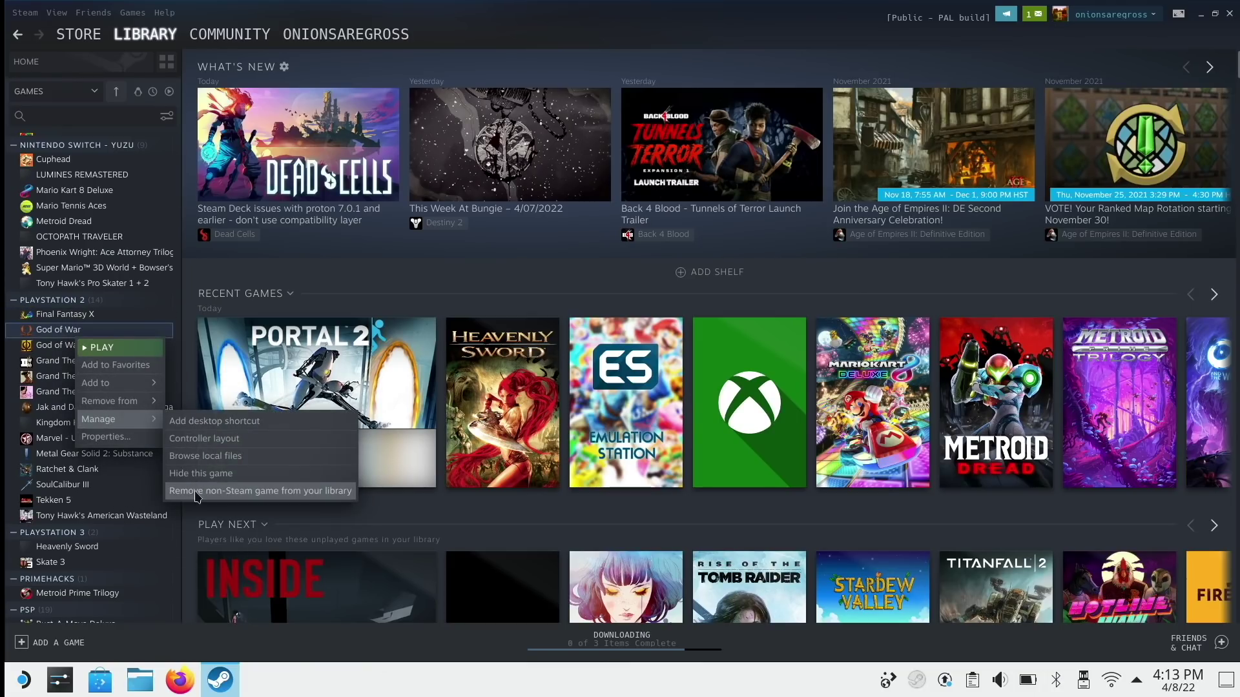
pyautogui.click(258, 485)
pyautogui.rightClick(77, 331)
pyautogui.click(258, 485)
pyautogui.rightClick(77, 330)
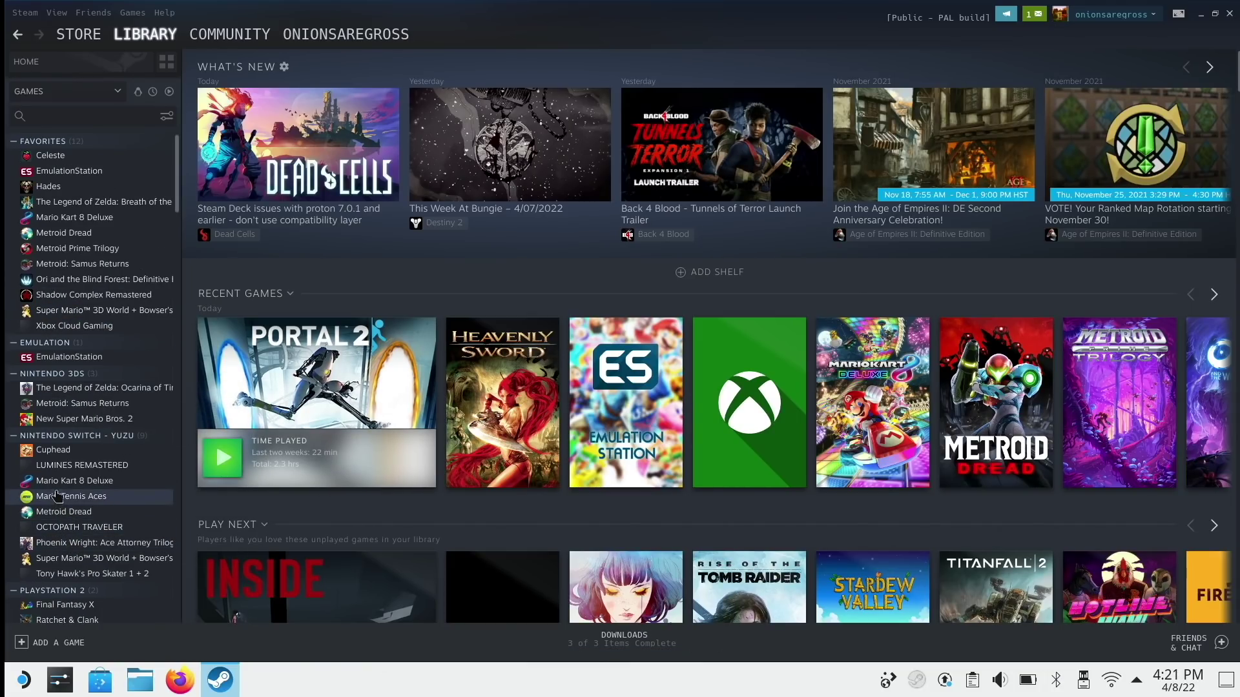
# Add Cuphead, OCTOPATH TRAVELER and Phoenix Wright: Ace Attorney Trilogy to the Favorites and look over the remaining collections
pyautogui.rightClick(58, 452)
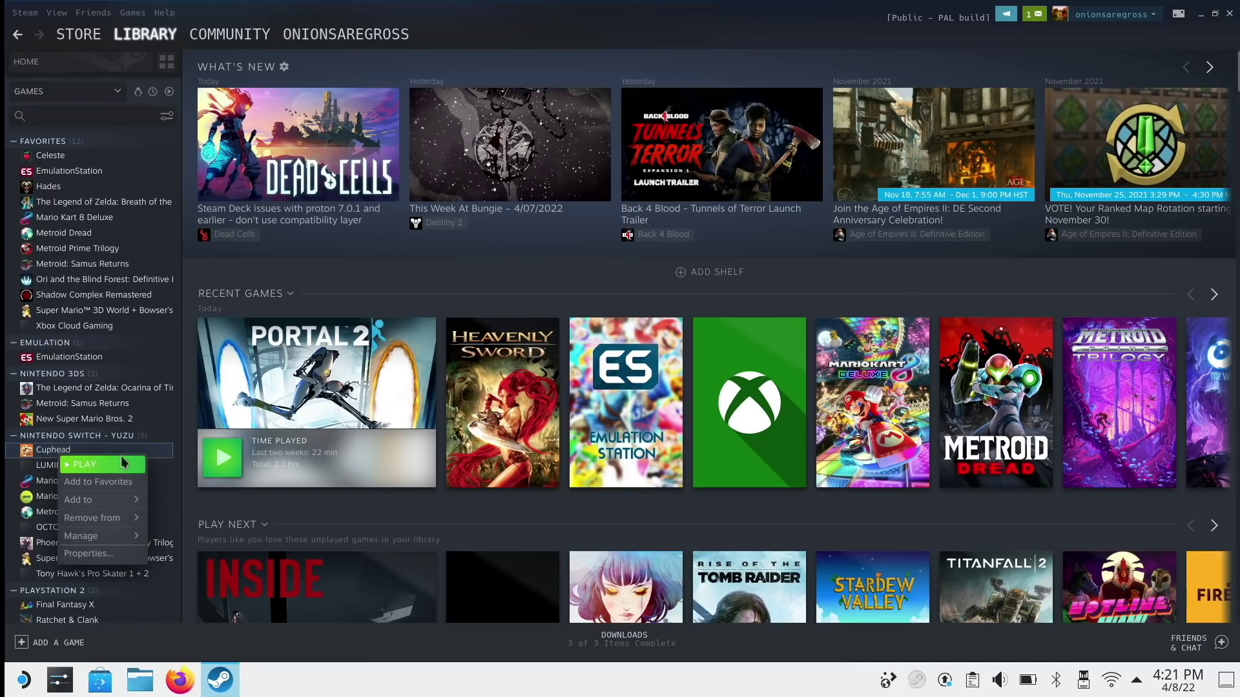
pyautogui.click(125, 489)
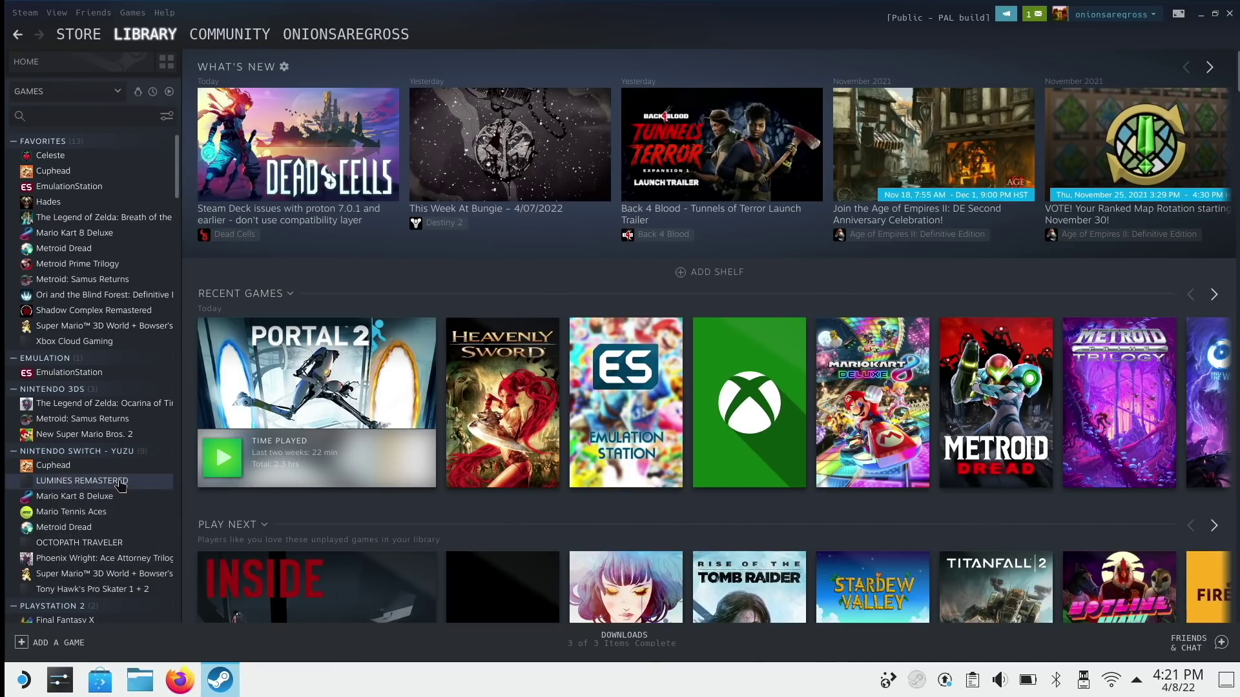
pyautogui.rightClick(52, 545)
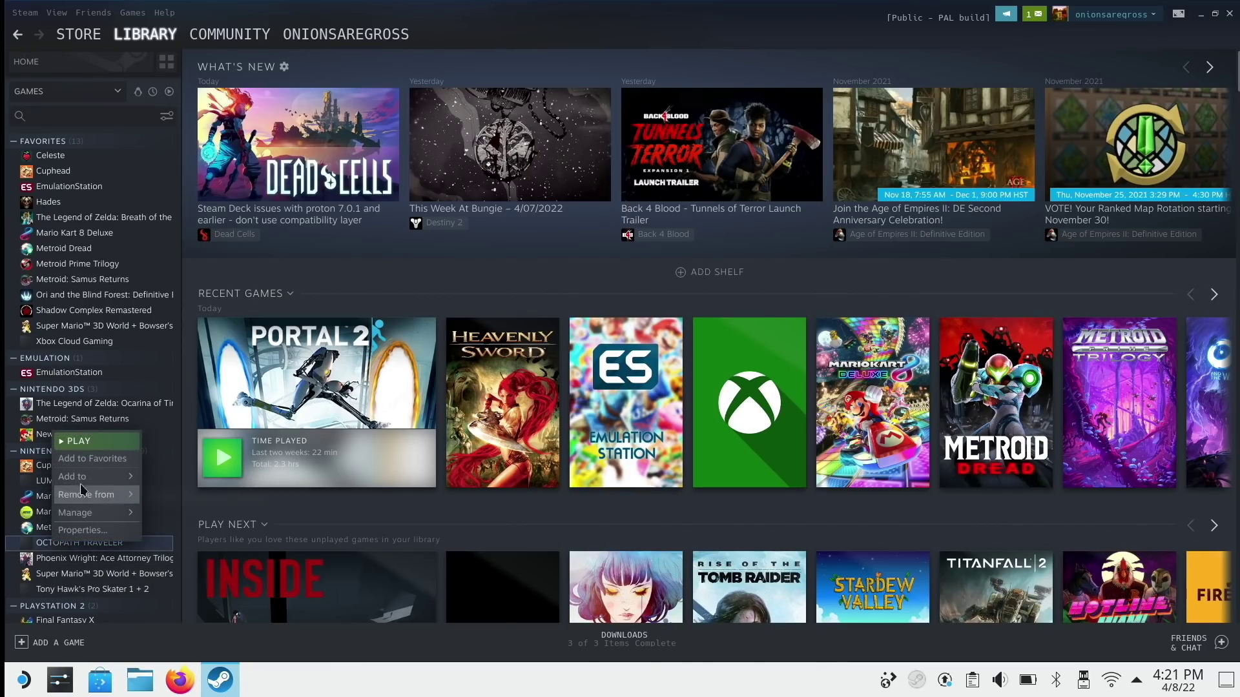
pyautogui.click(84, 459)
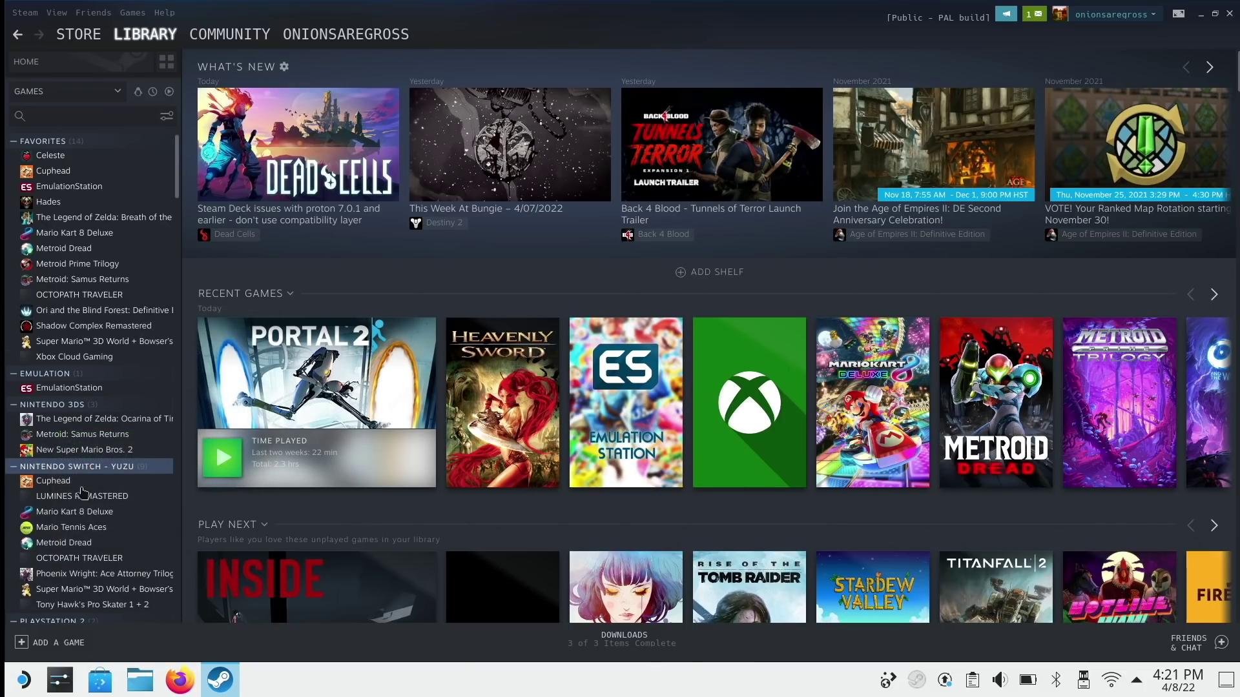
pyautogui.rightClick(72, 577)
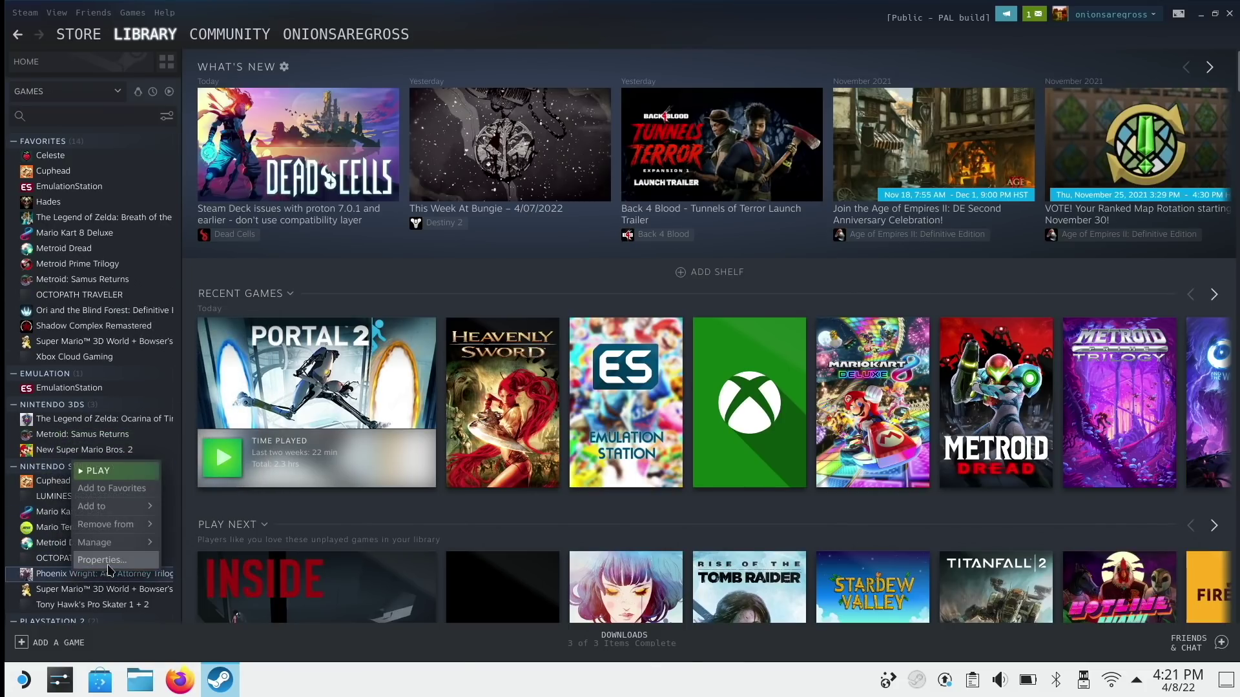
pyautogui.click(109, 494)
pyautogui.scroll(-3, 102, 509)
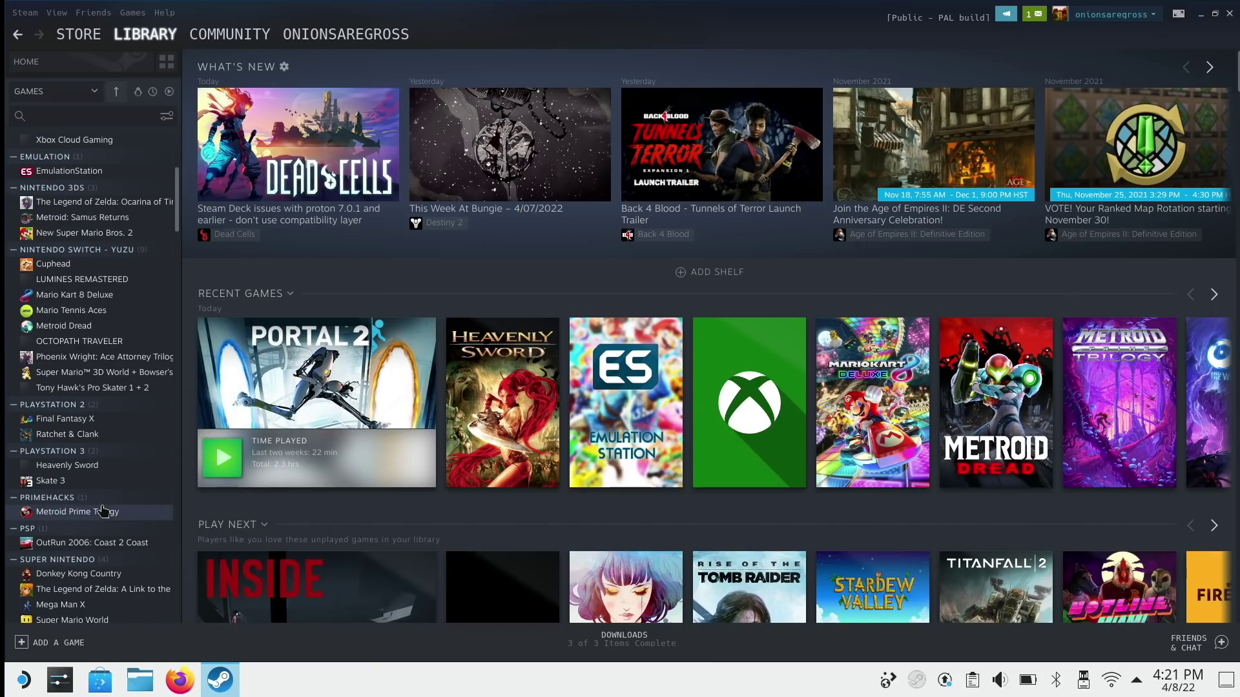
pyautogui.scroll(1, 102, 510)
pyautogui.scroll(-2, 103, 510)
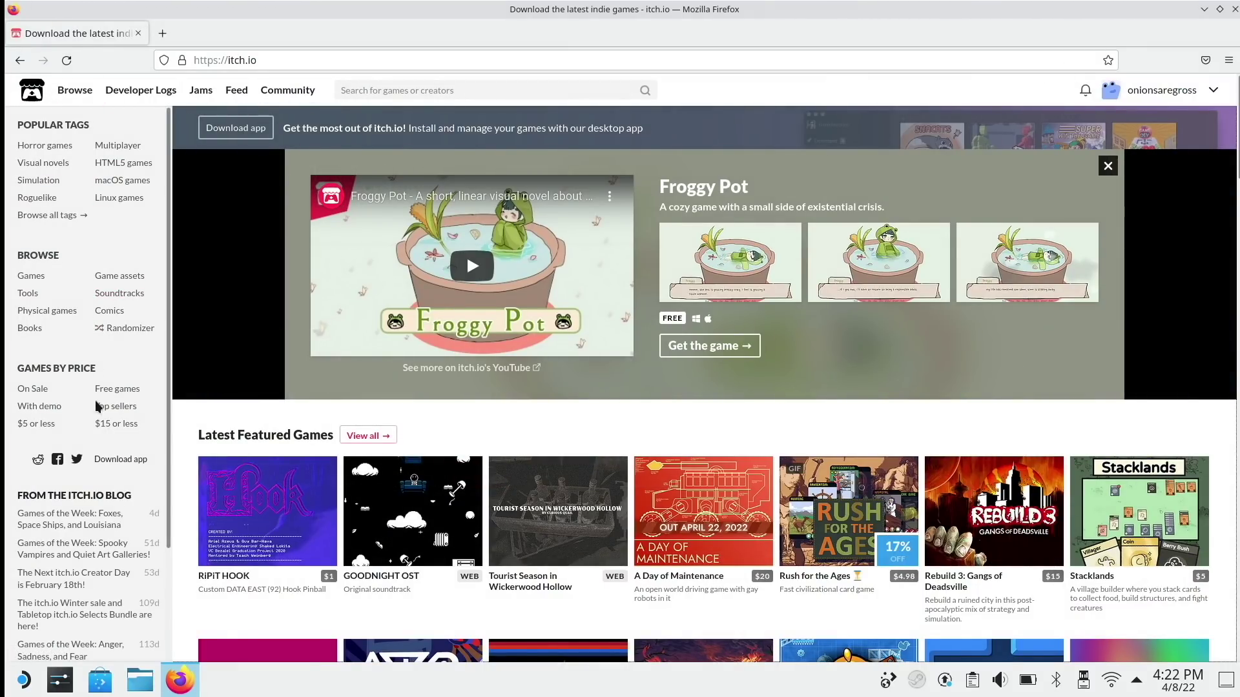
# Browse the Linux games on itch.io and sort them by top sellers
pyautogui.click(137, 204)
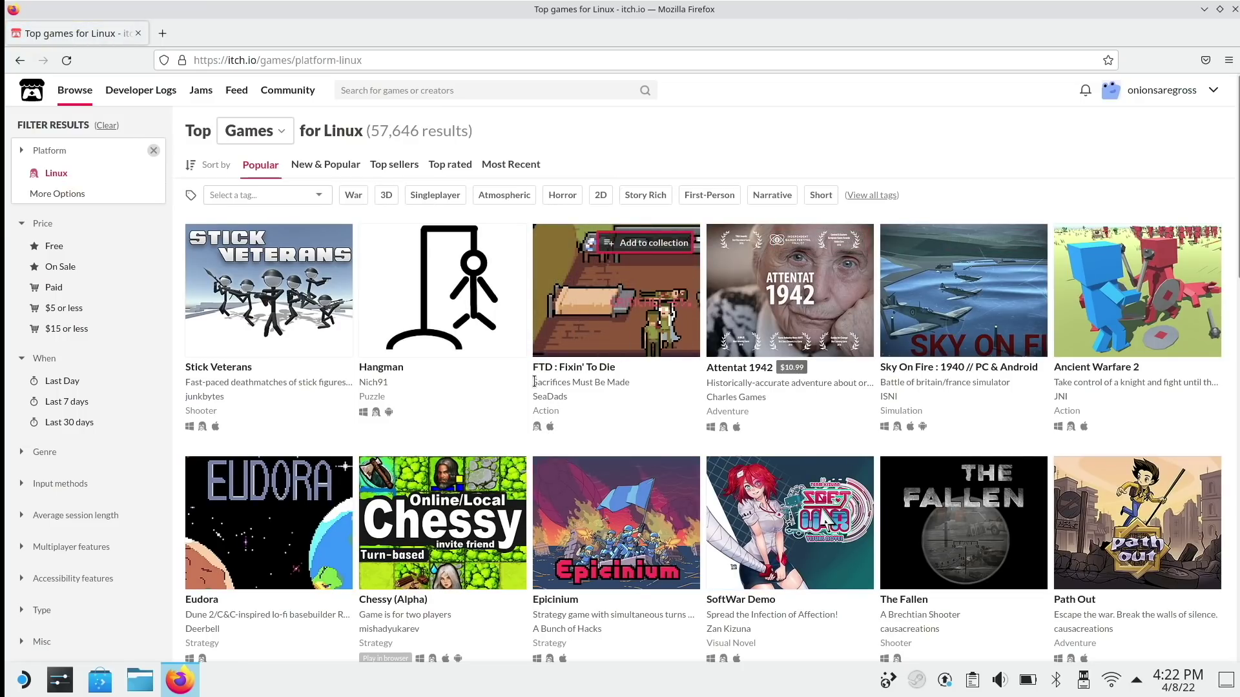
pyautogui.scroll(-8, 505, 411)
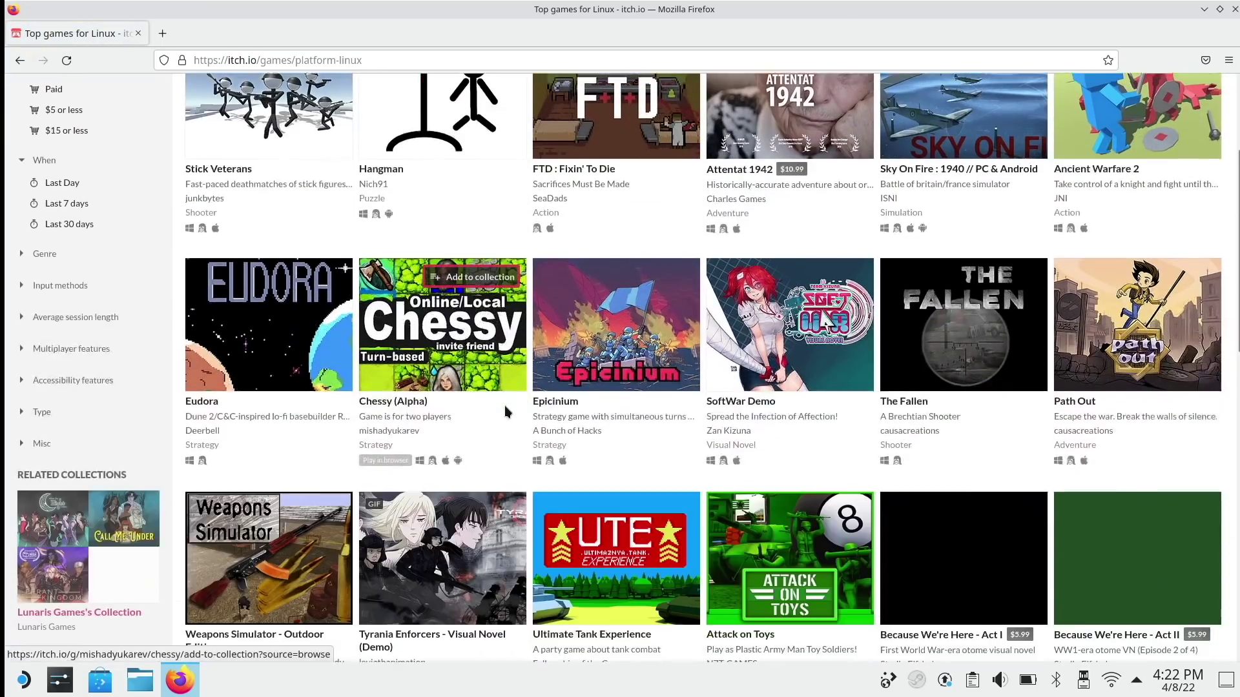
pyautogui.scroll(-10, 505, 410)
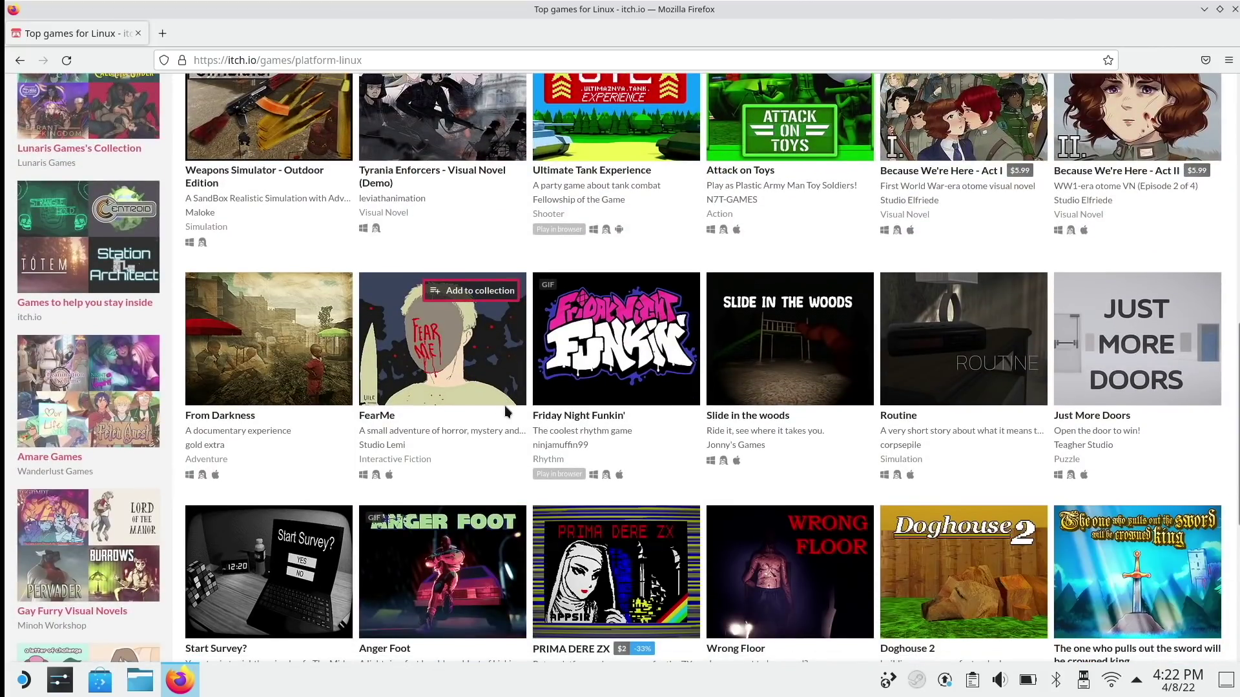
pyautogui.scroll(18, 505, 410)
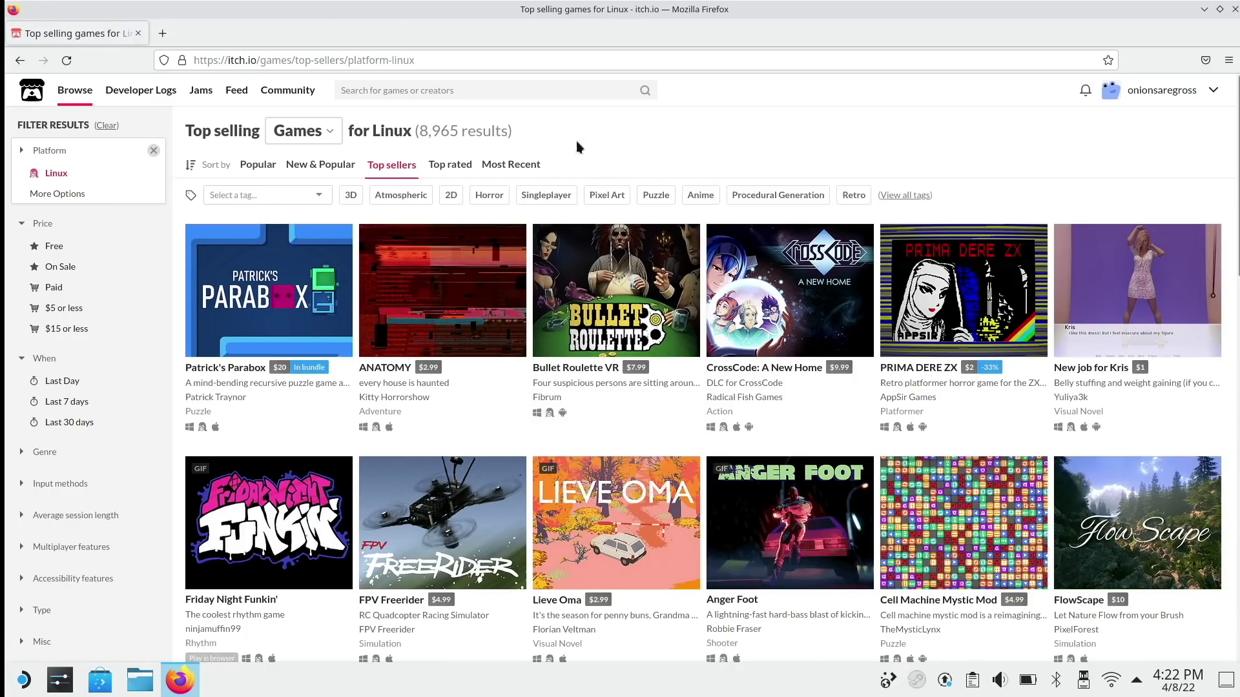
# Open Friday Night Funkin', skip the payment, and save funkin-linux-64bit.zip to the computer
pyautogui.scroll(-5, 217, 312)
pyautogui.click(217, 312)
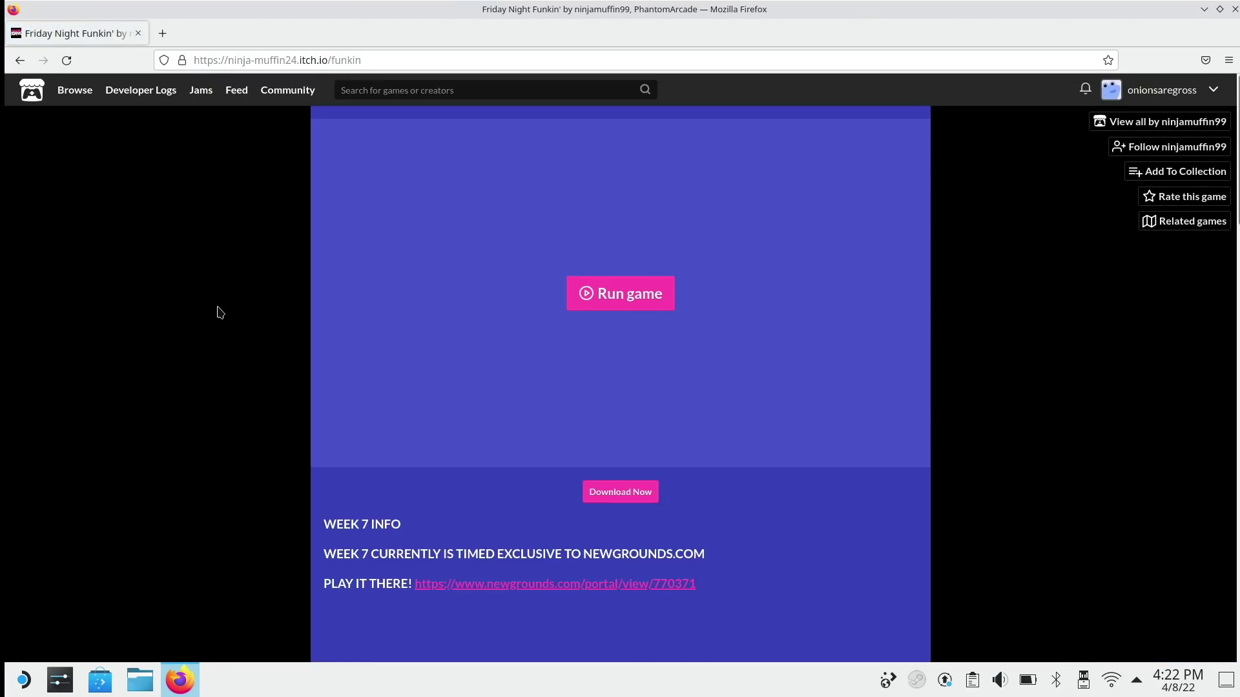
pyautogui.scroll(-15, 220, 313)
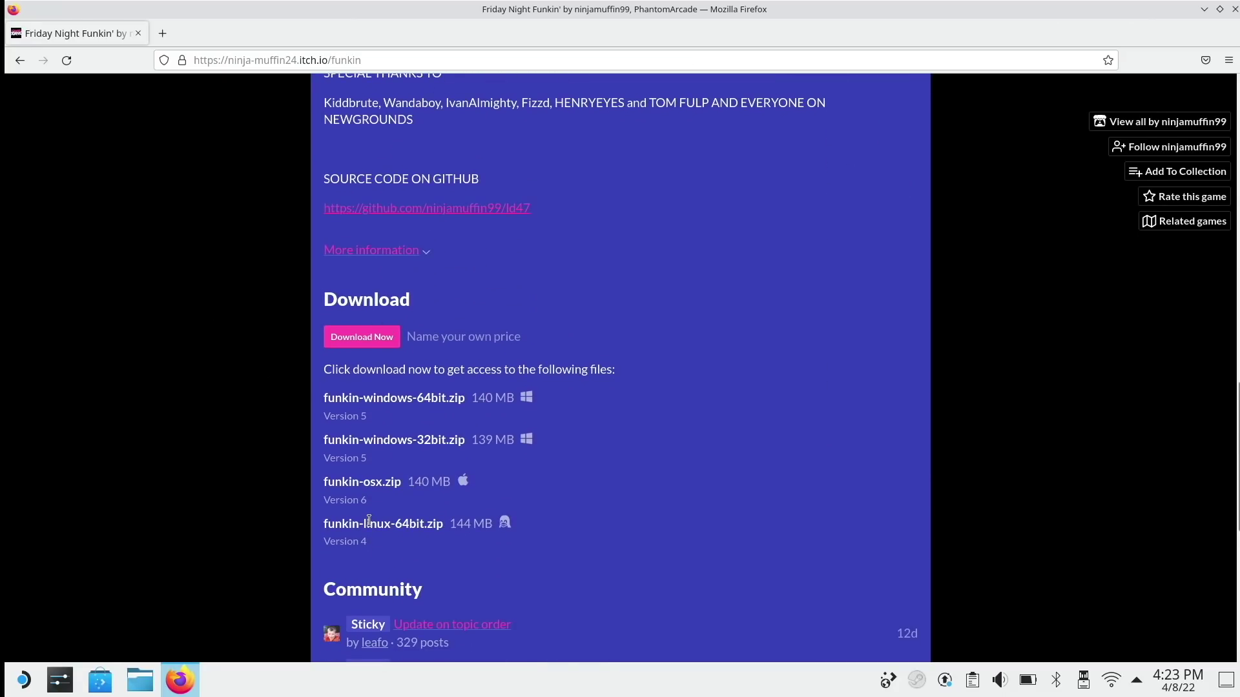
pyautogui.click(363, 345)
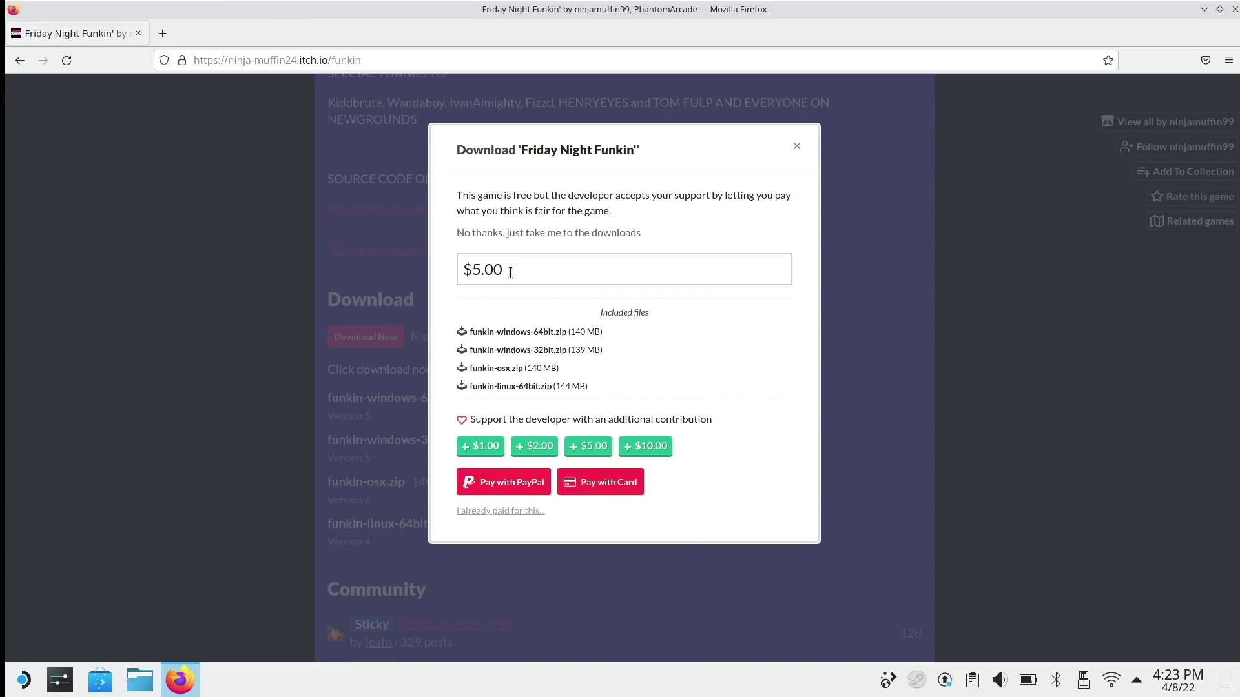
pyautogui.click(539, 235)
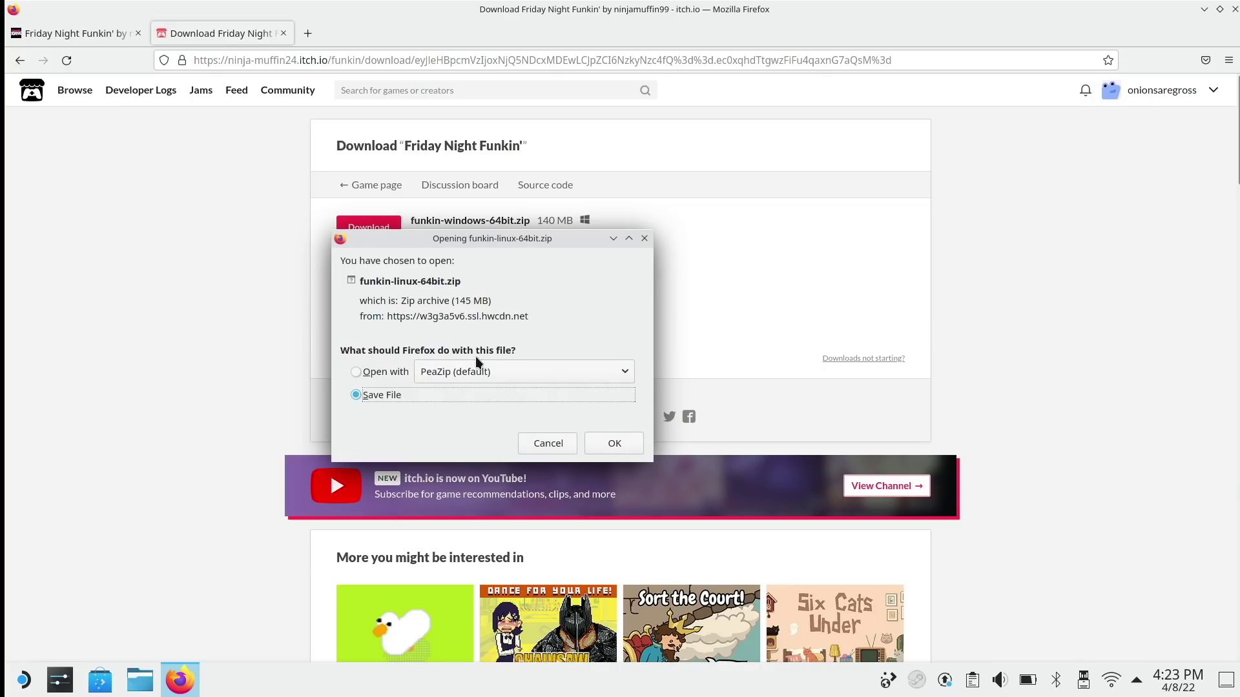
pyautogui.click(615, 444)
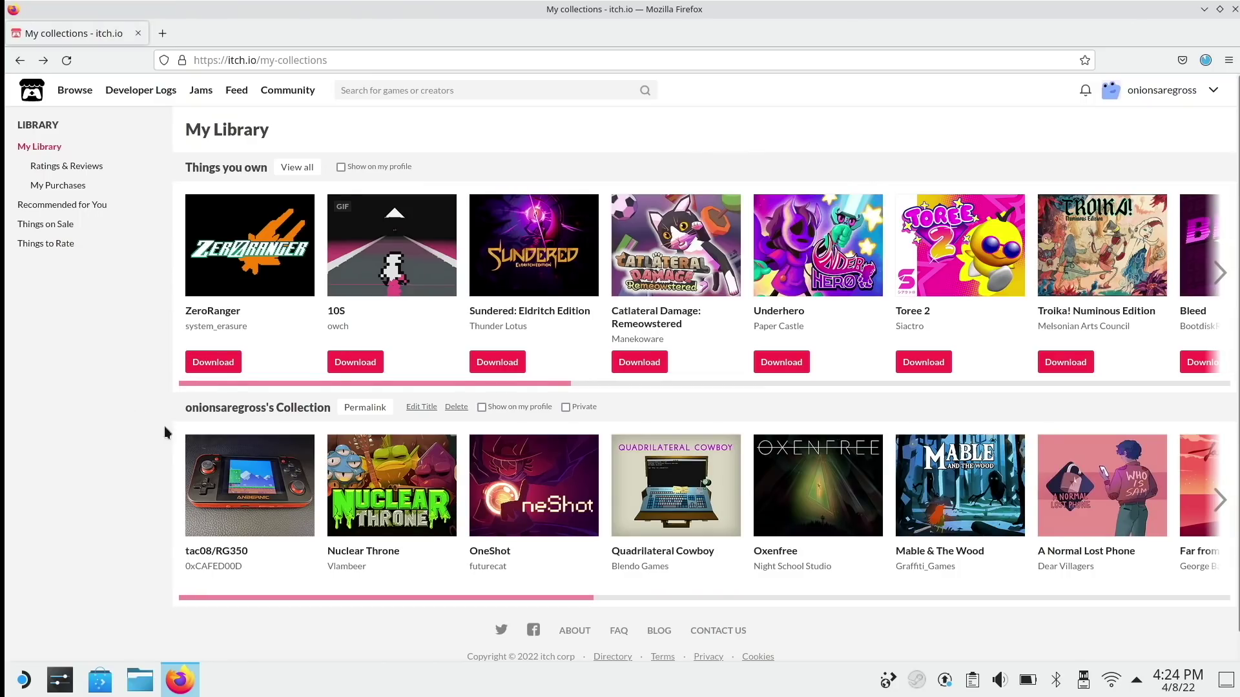
# Look through the owned itch.io games and the items of the Bundle for Ukraine, checking which platforms they support
pyautogui.moveTo(291, 385); pyautogui.dragTo(768, 394)
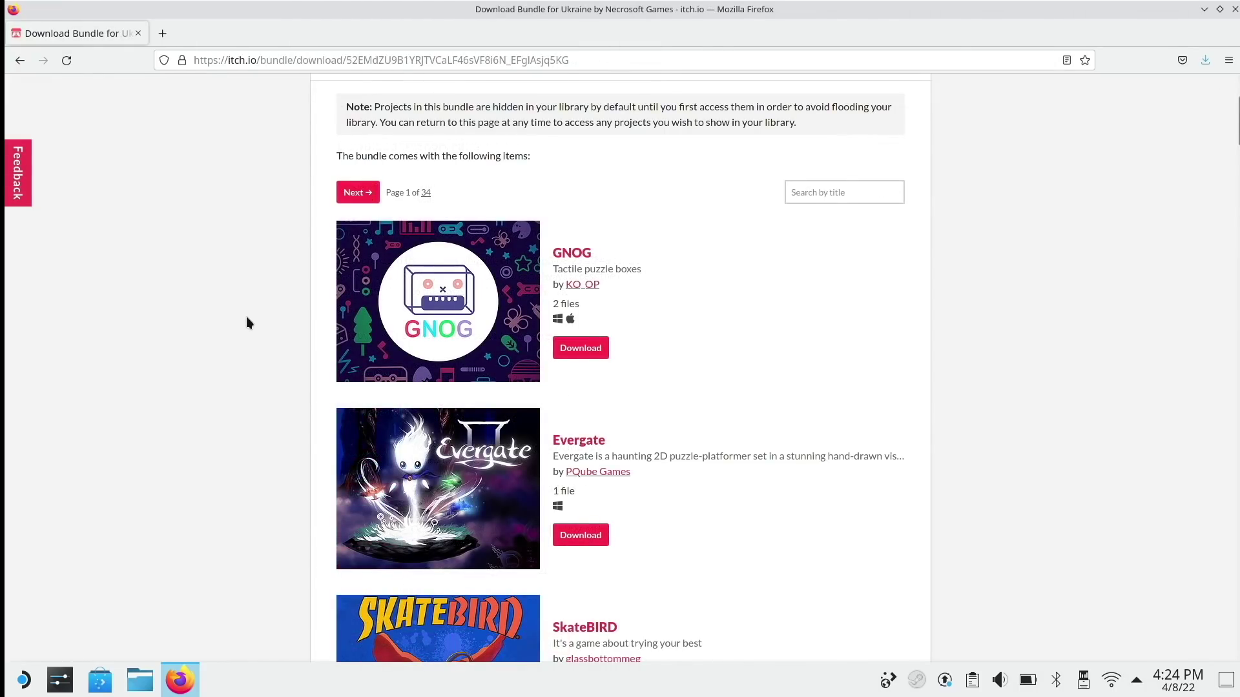
pyautogui.scroll(-4, 248, 321)
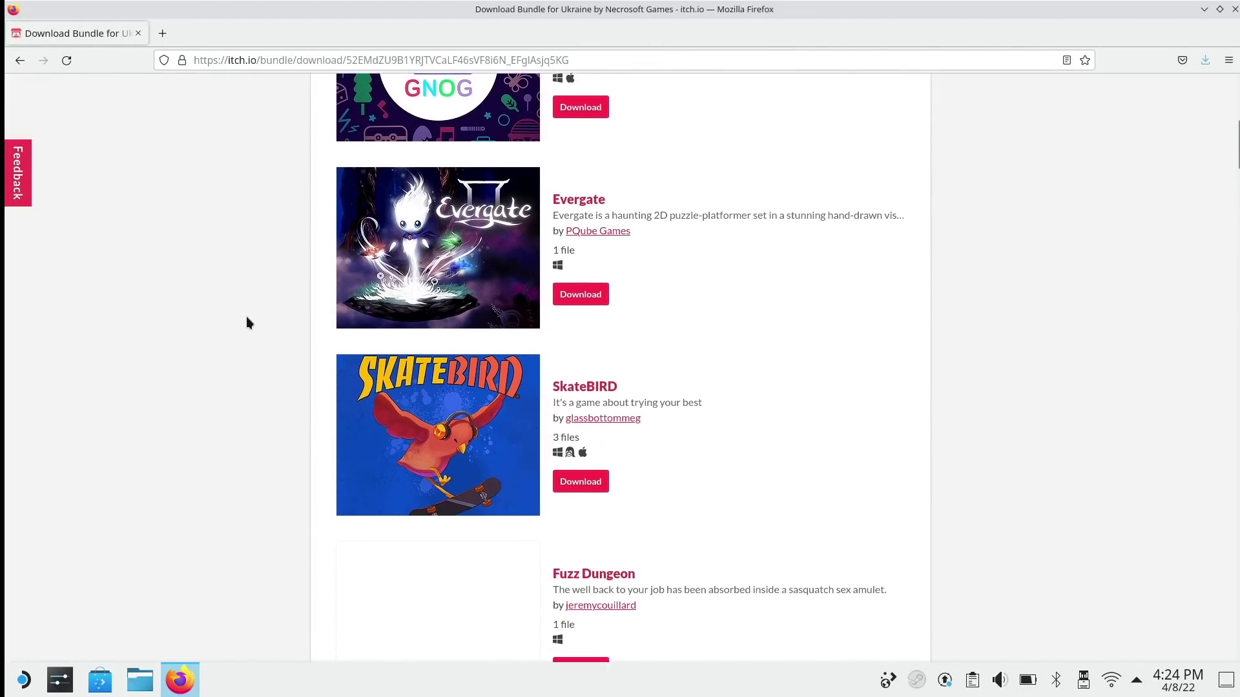
pyautogui.scroll(-8, 247, 317)
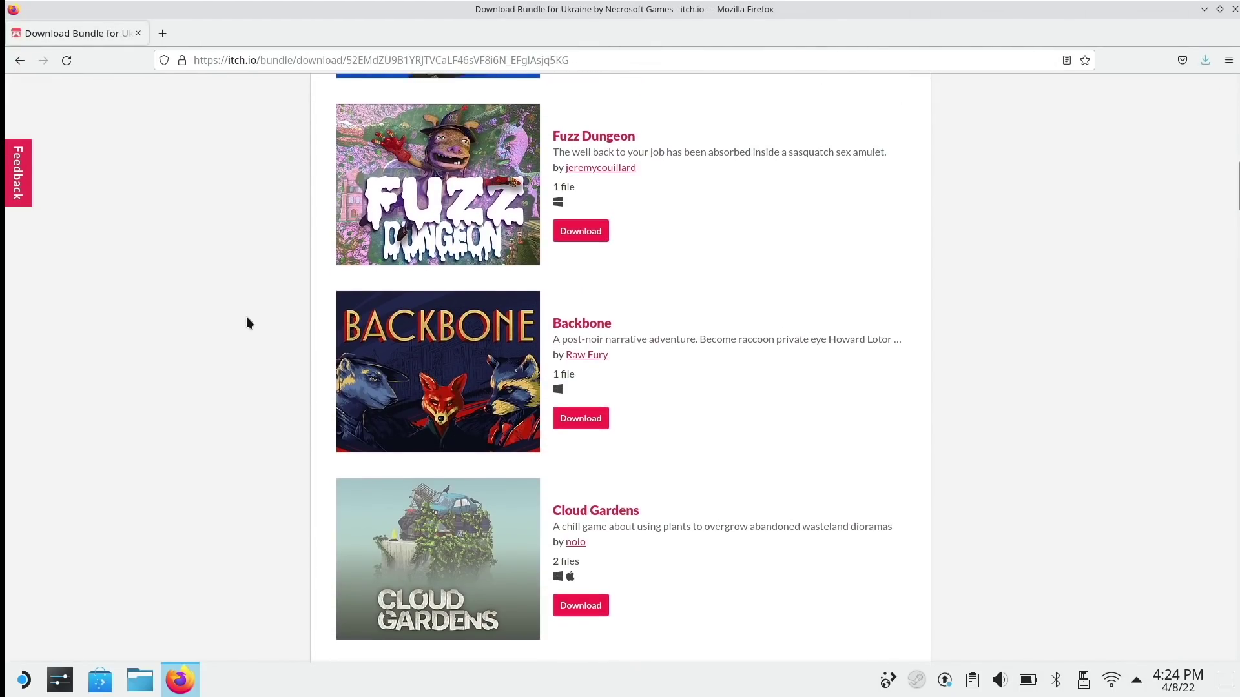
pyautogui.scroll(-10, 247, 318)
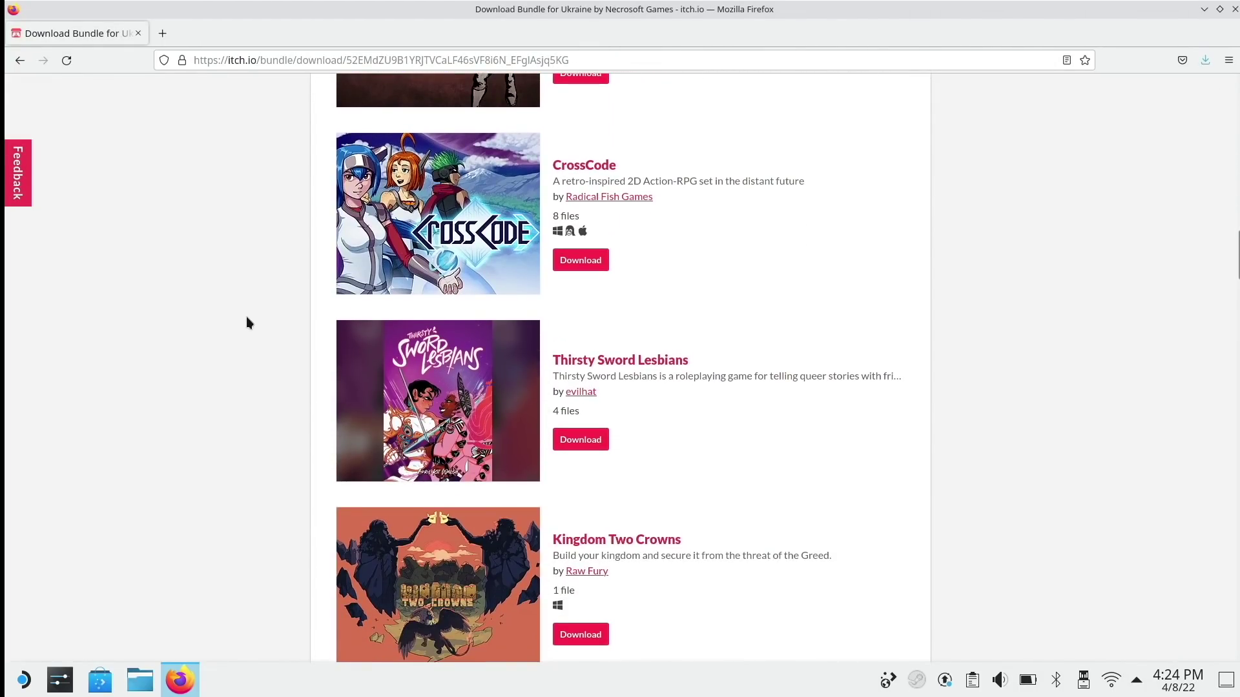
pyautogui.scroll(-10, 247, 322)
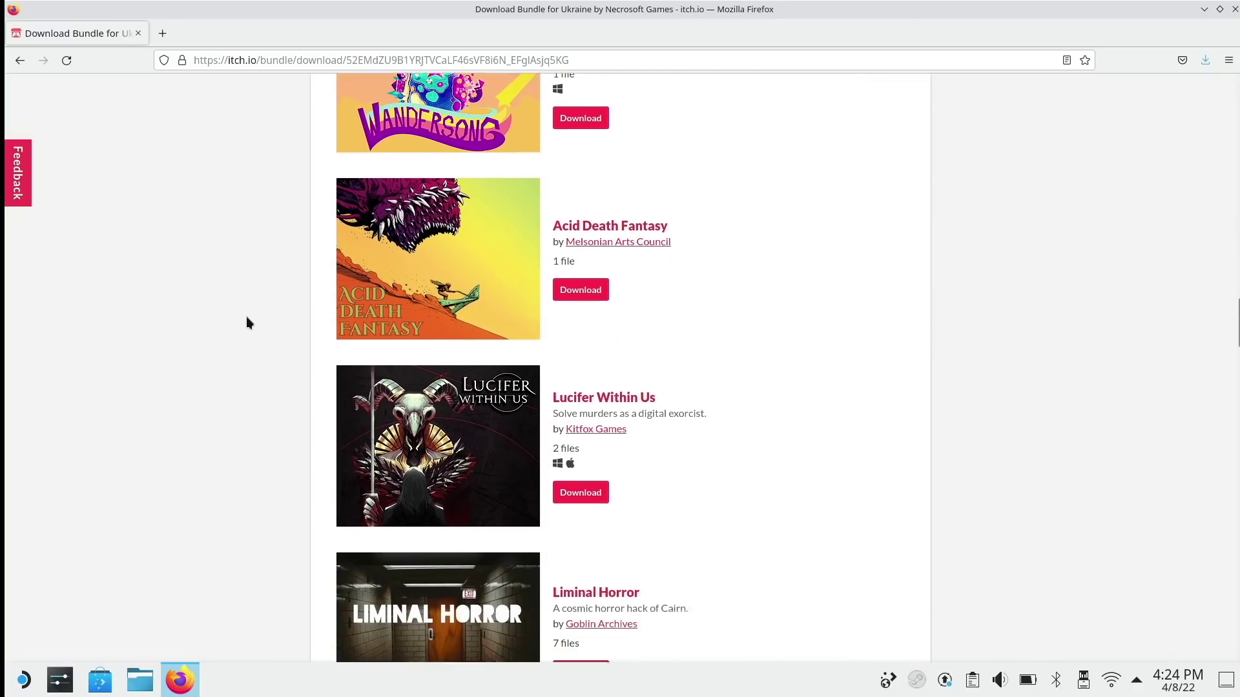
pyautogui.scroll(-10, 247, 322)
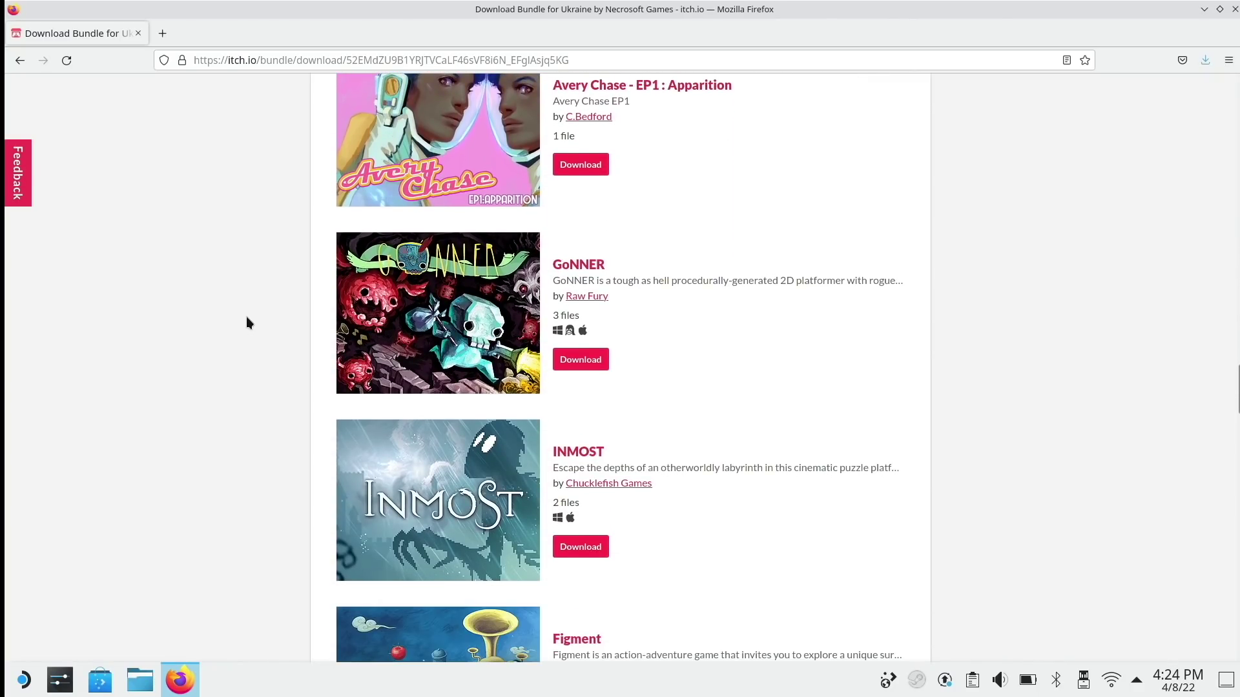
pyautogui.scroll(-10, 248, 322)
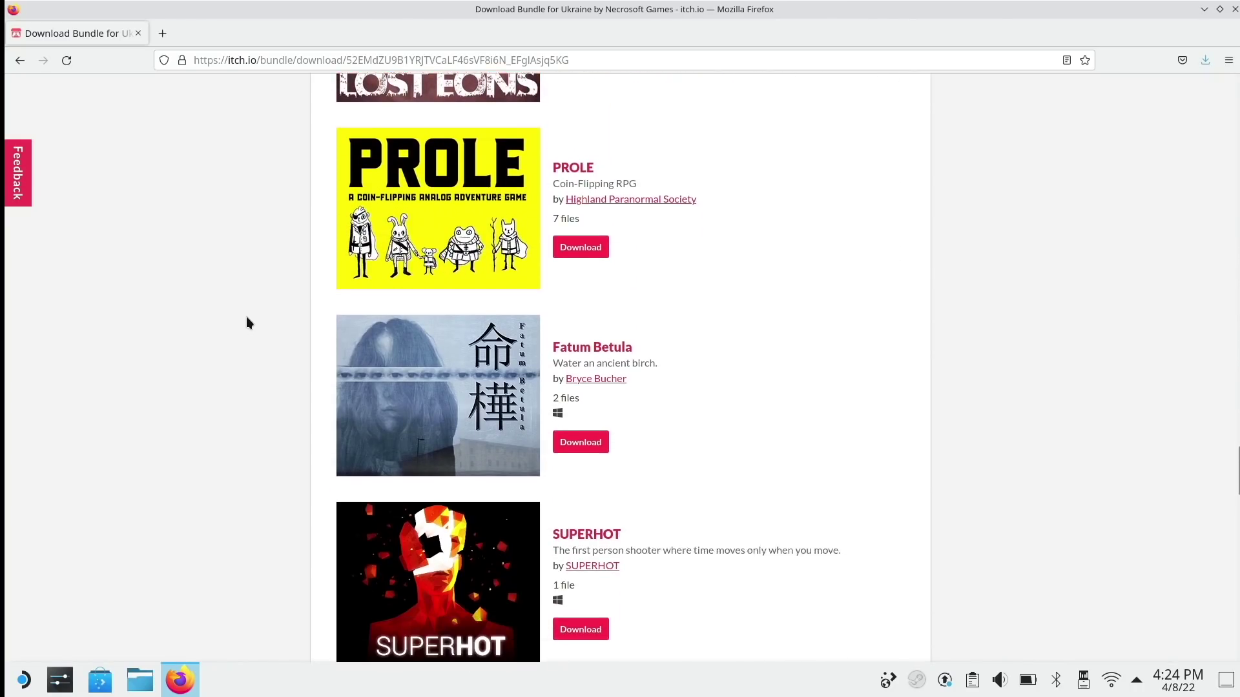
pyautogui.scroll(-10, 247, 322)
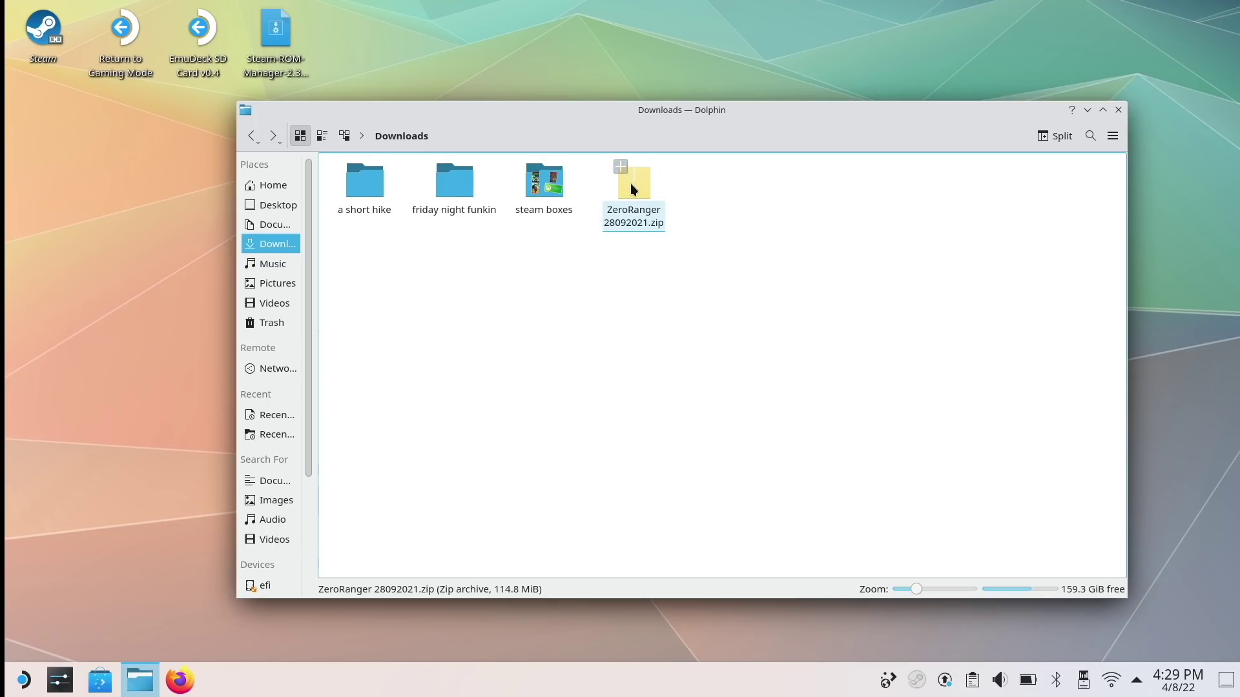
# Extract ZeroRanger 28092021.zip in Downloads with an autodetected subfolder and move the archive to the trash
pyautogui.rightClick(630, 185)
pyautogui.moveTo(727, 351)
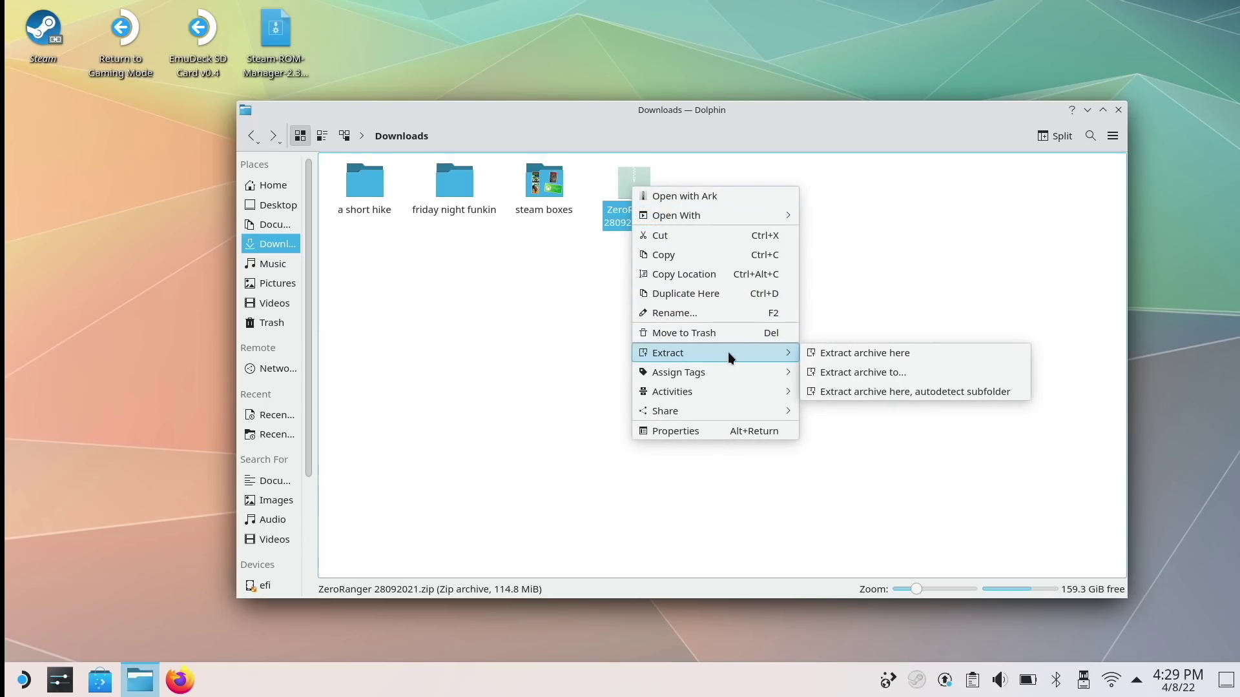
pyautogui.click(846, 387)
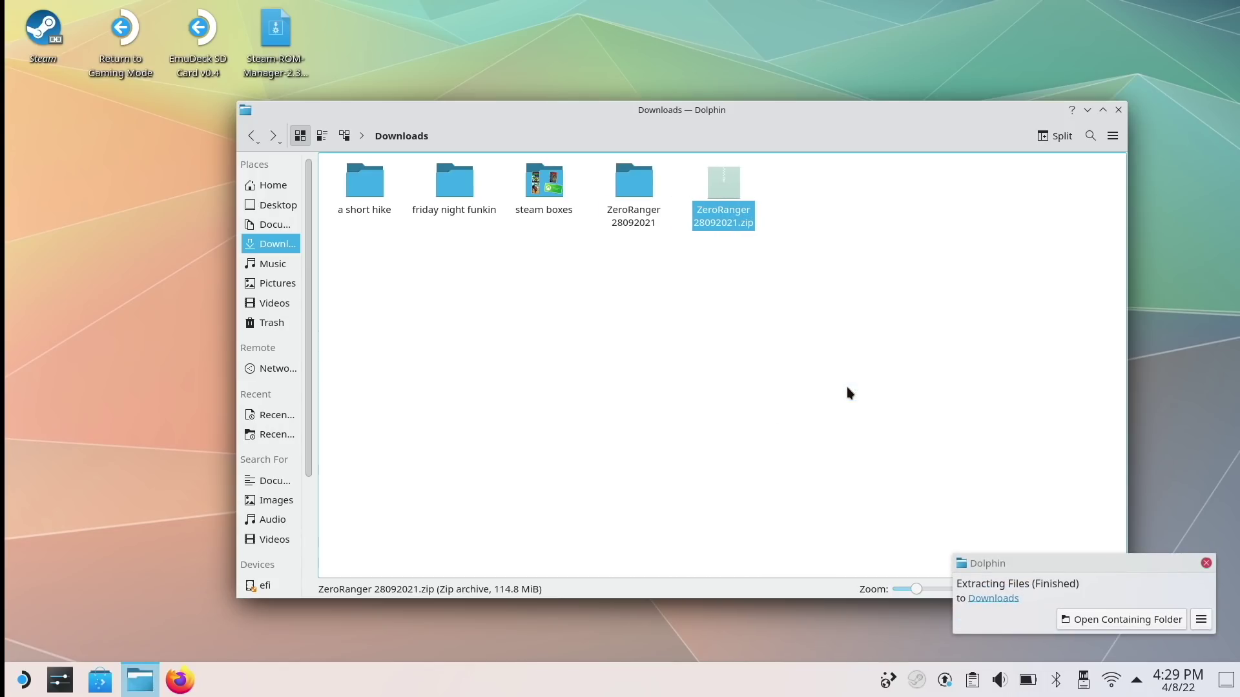
pyautogui.rightClick(711, 181)
pyautogui.click(749, 329)
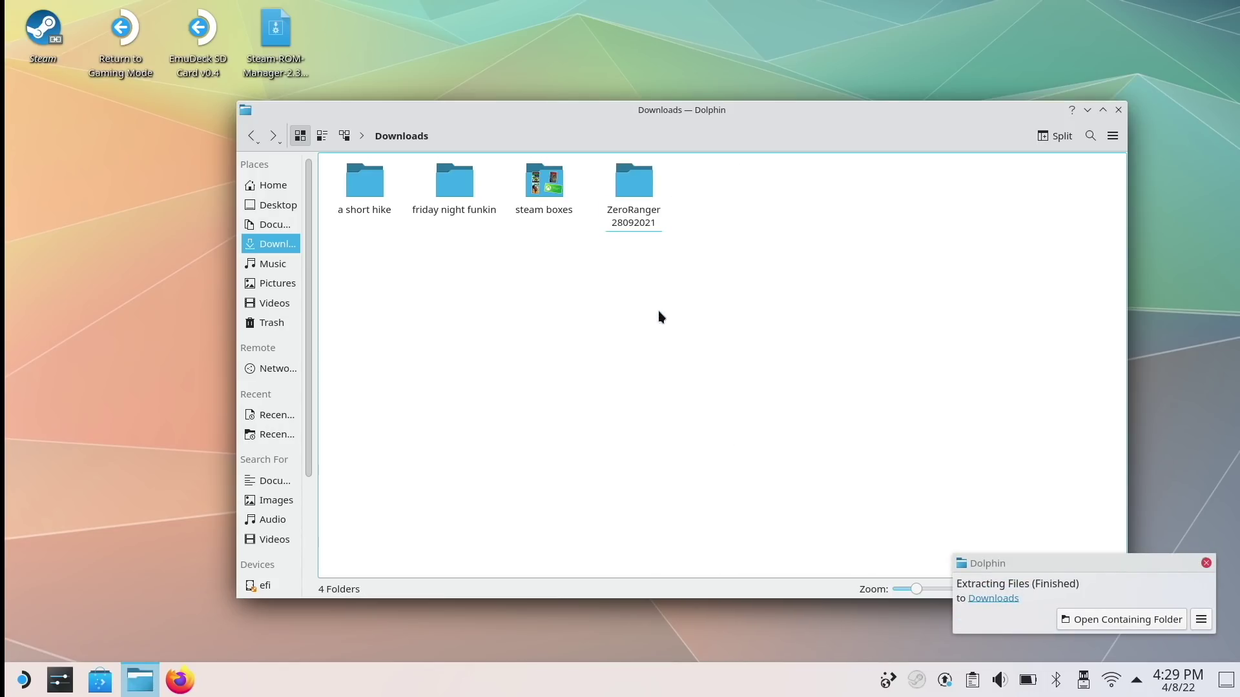
# Inspect the extracted ZeroRanger 28092021 folder for its executable and return to Downloads
pyautogui.click(626, 187)
pyautogui.scroll(-10, 535, 336)
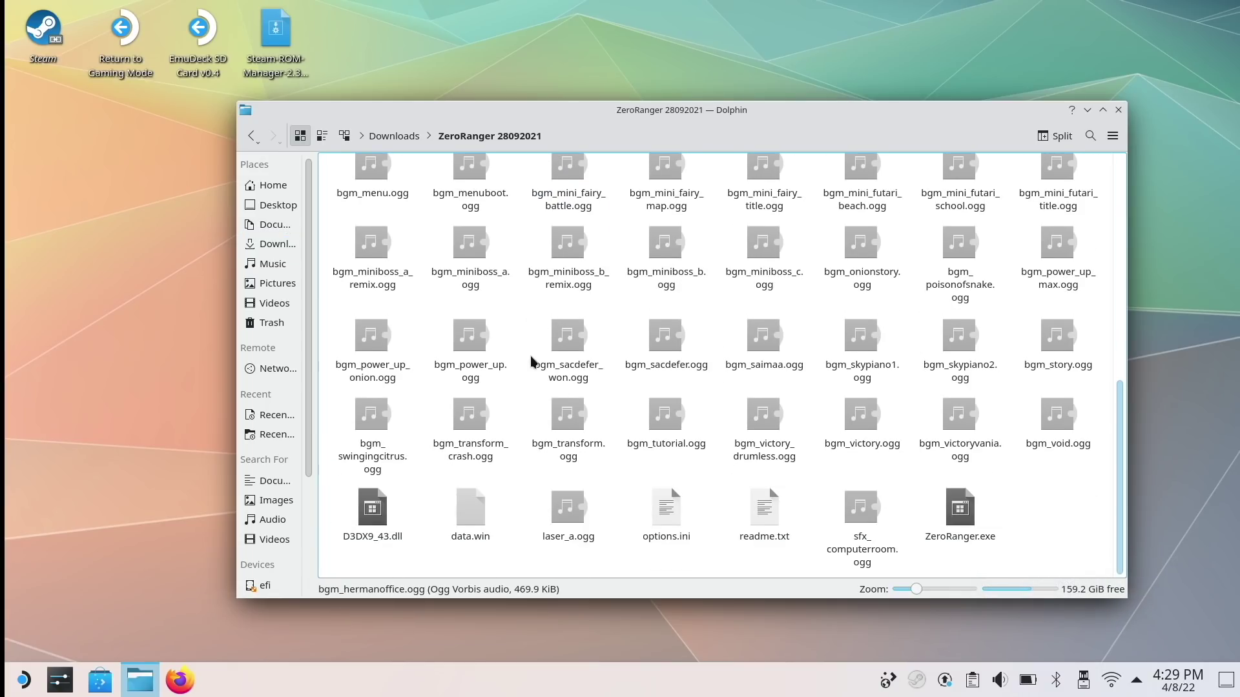
pyautogui.click(408, 135)
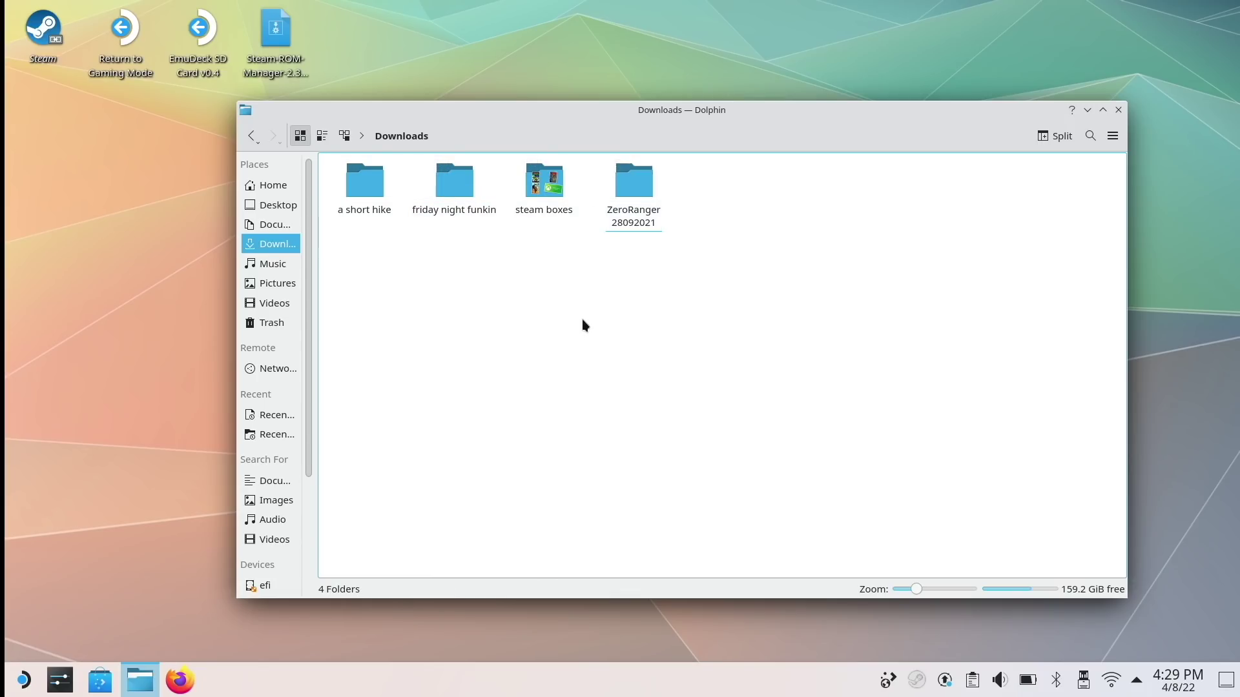
# Switch to Steam, start adding a non-Steam game, and browse to the folder /home/deck/Downloads/a short hike
pyautogui.click(38, 30)
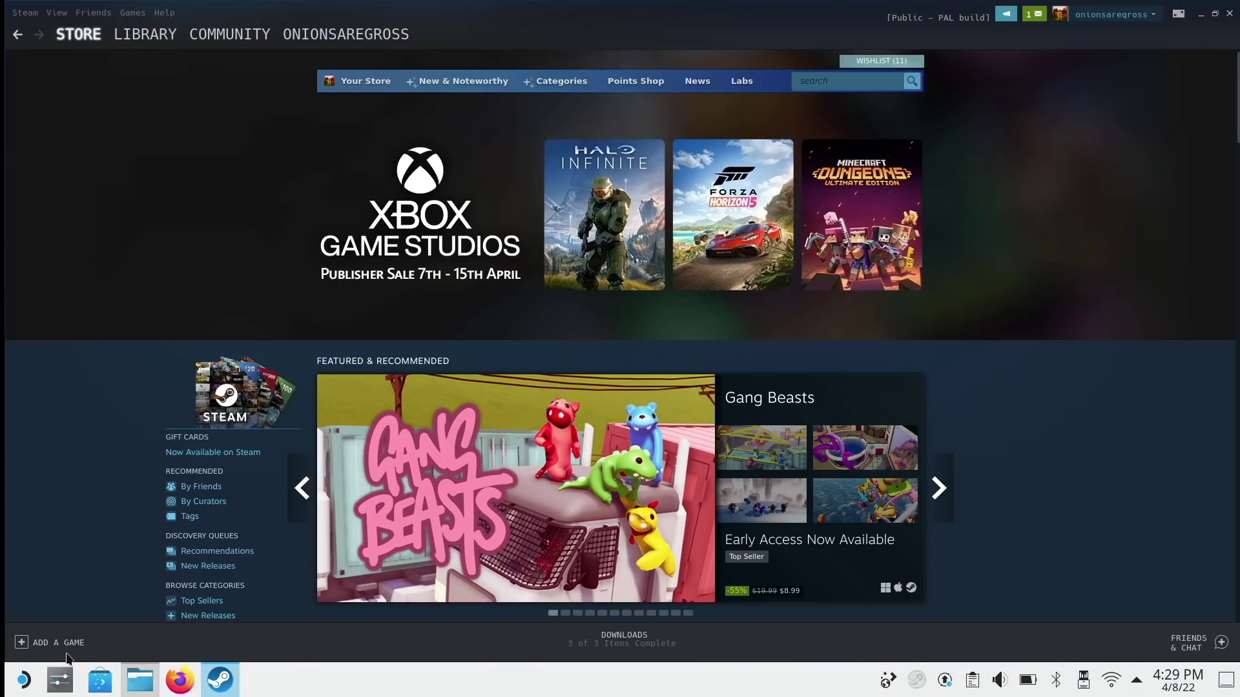
pyautogui.click(62, 642)
pyautogui.click(66, 596)
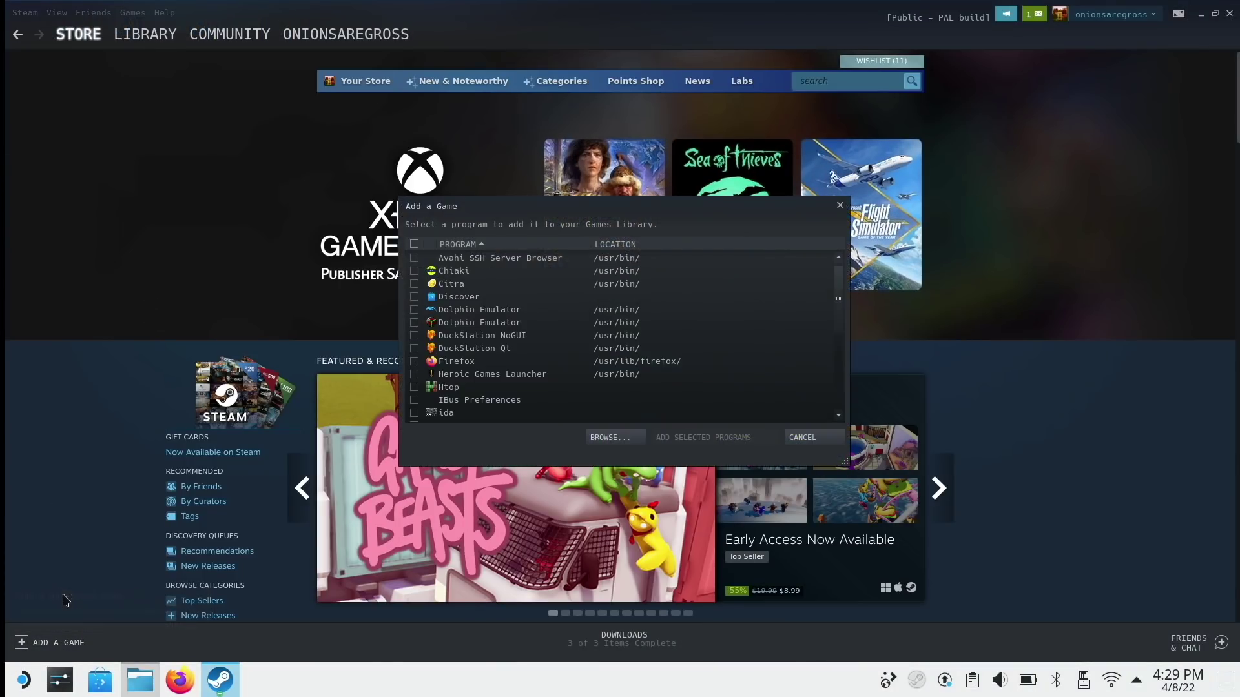
pyautogui.click(614, 438)
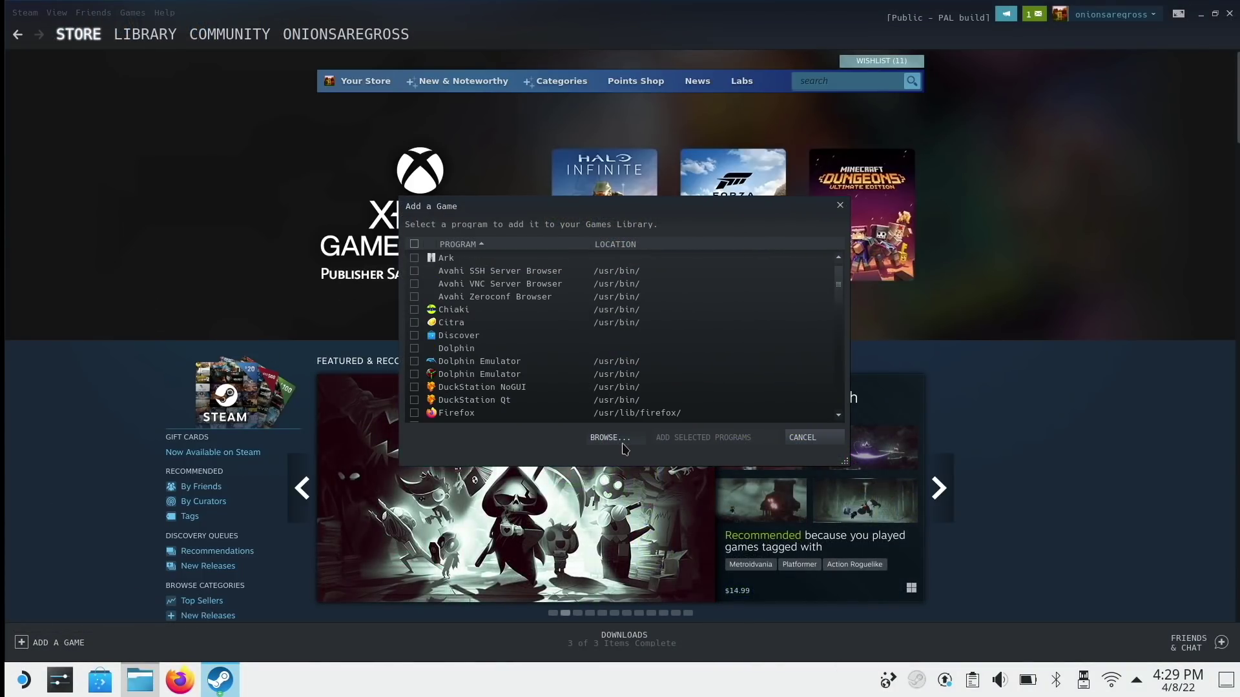
pyautogui.click(536, 246)
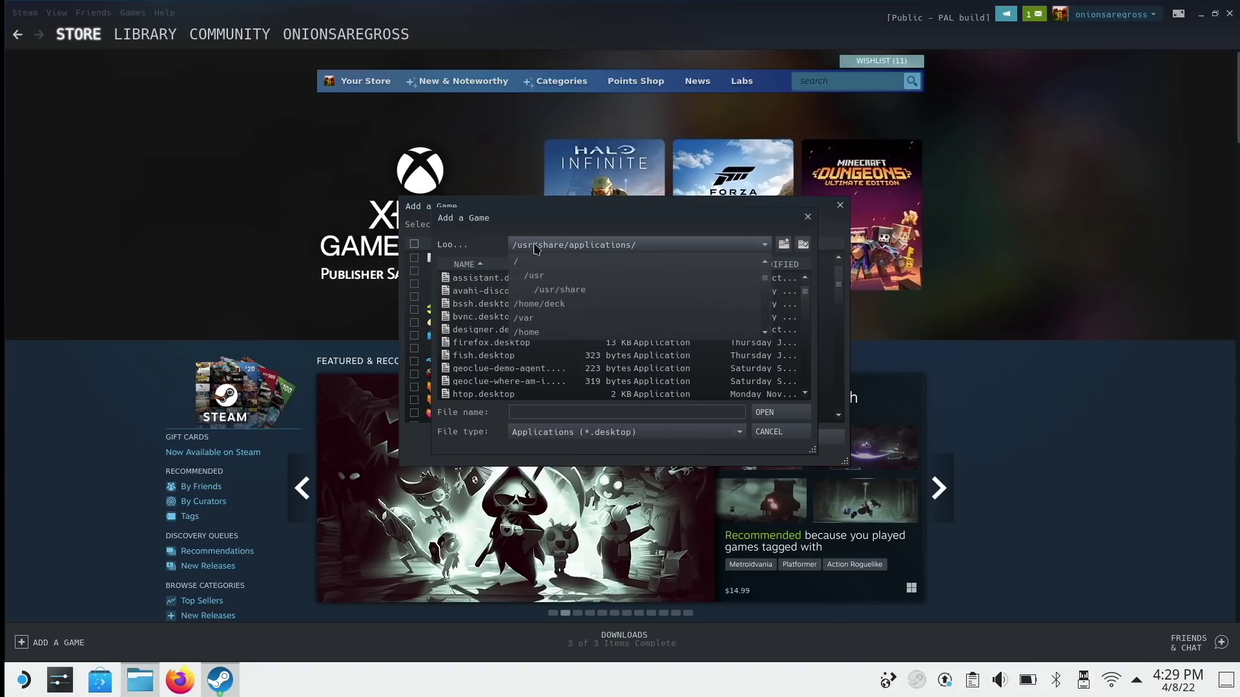
pyautogui.click(534, 303)
pyautogui.doubleClick(481, 357)
pyautogui.click(469, 282)
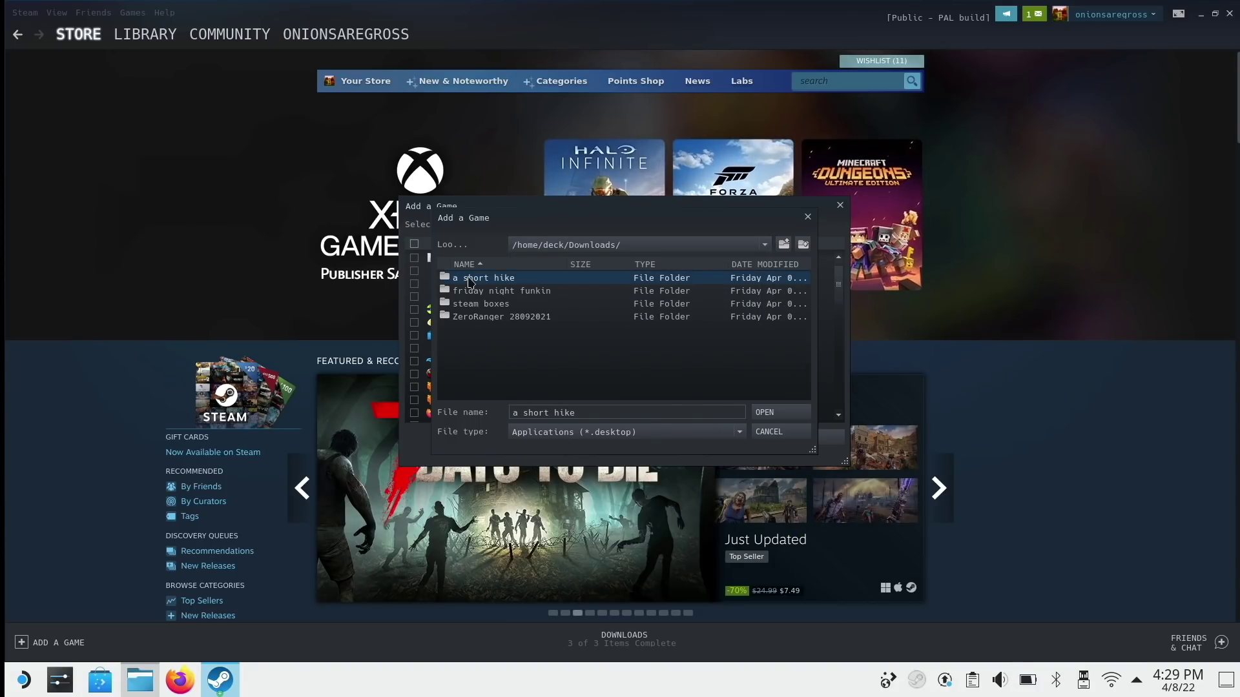
pyautogui.doubleClick(469, 282)
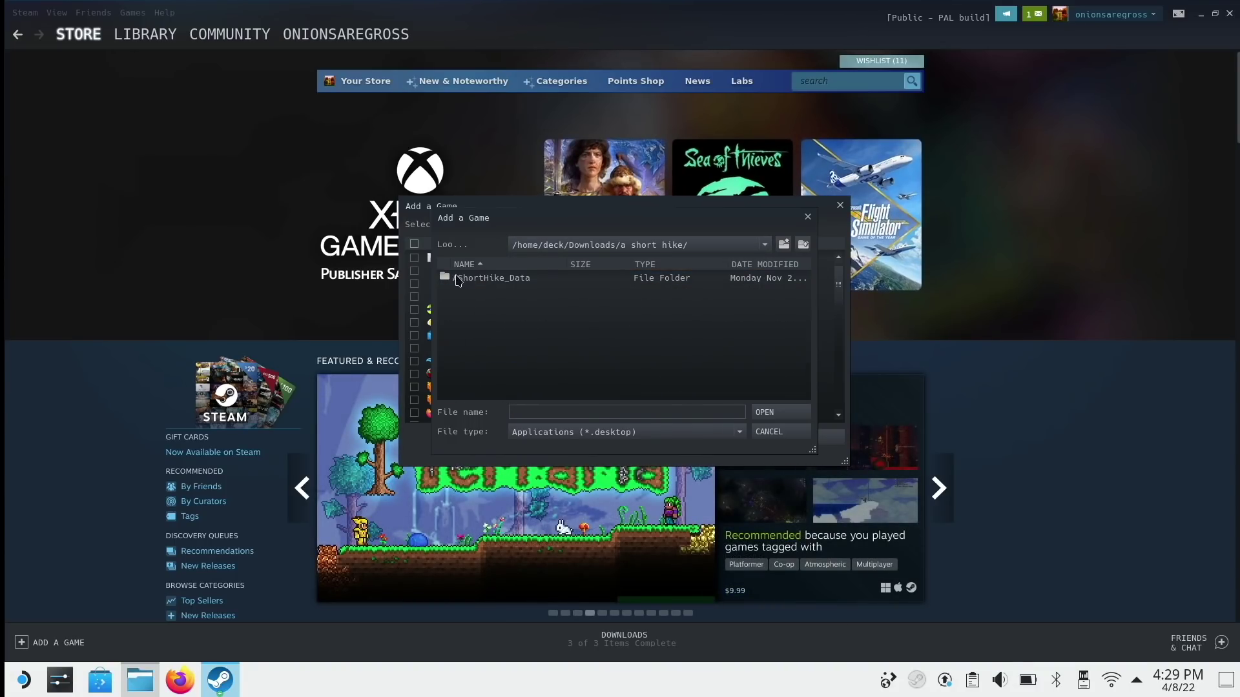
# Show all file types, choose AShortHike.x86_64, and add it to the Steam library
pyautogui.click(541, 431)
pyautogui.click(536, 446)
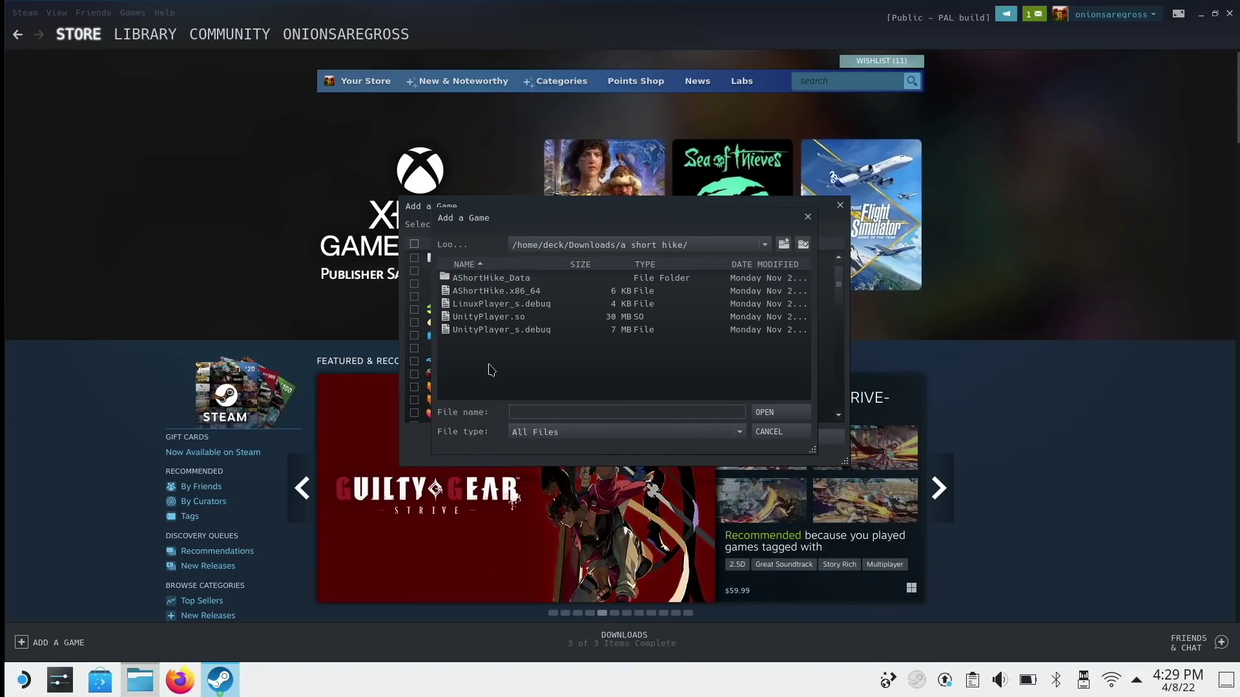
pyautogui.click(495, 291)
pyautogui.click(783, 412)
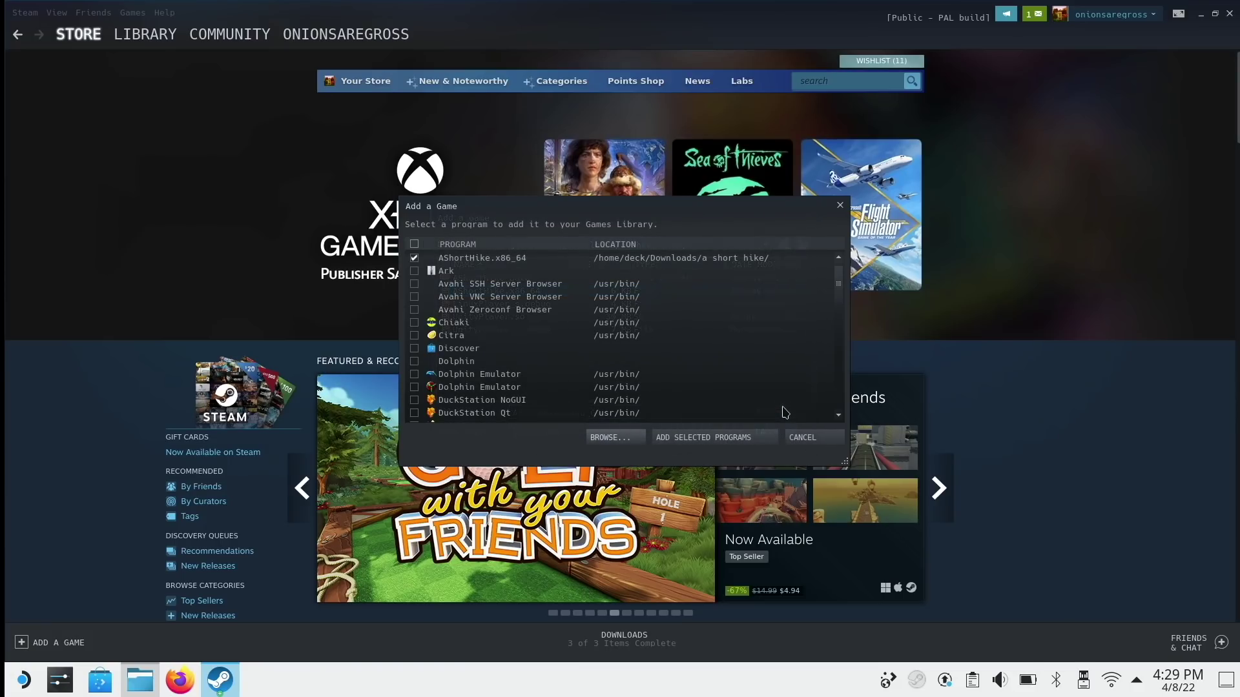
pyautogui.click(678, 442)
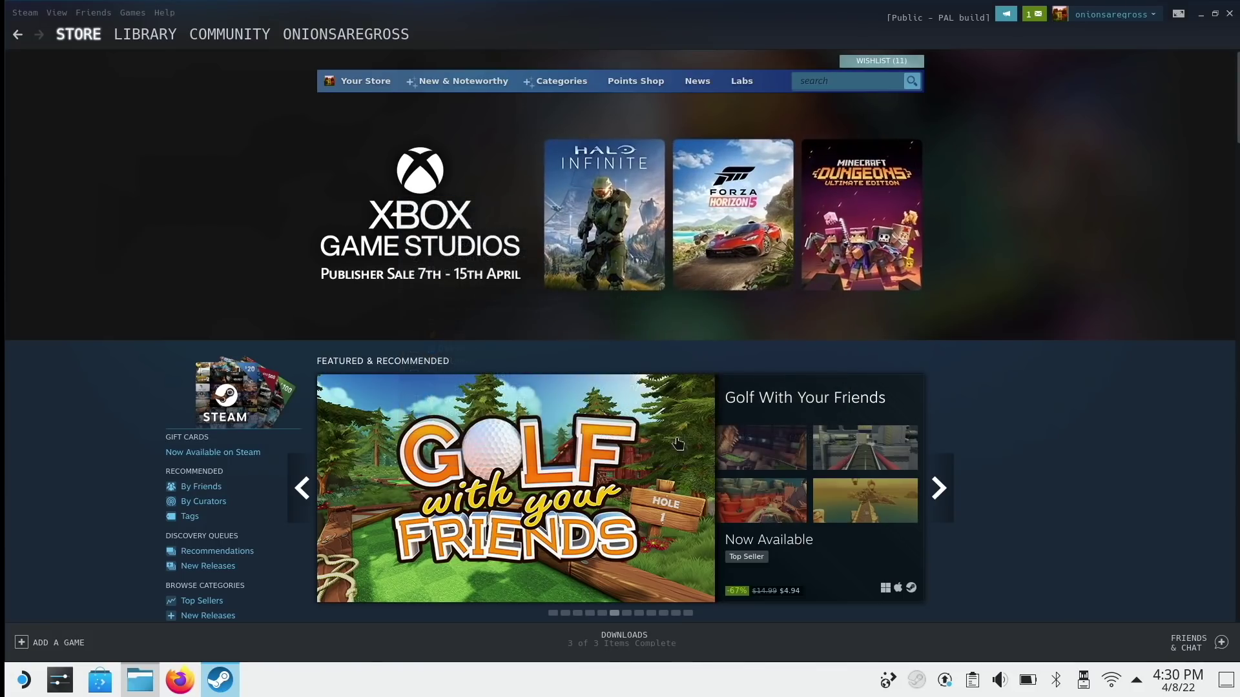
# Find AShortHike.x86_64 among the uncategorized games in the Steam library and launch it
pyautogui.click(145, 34)
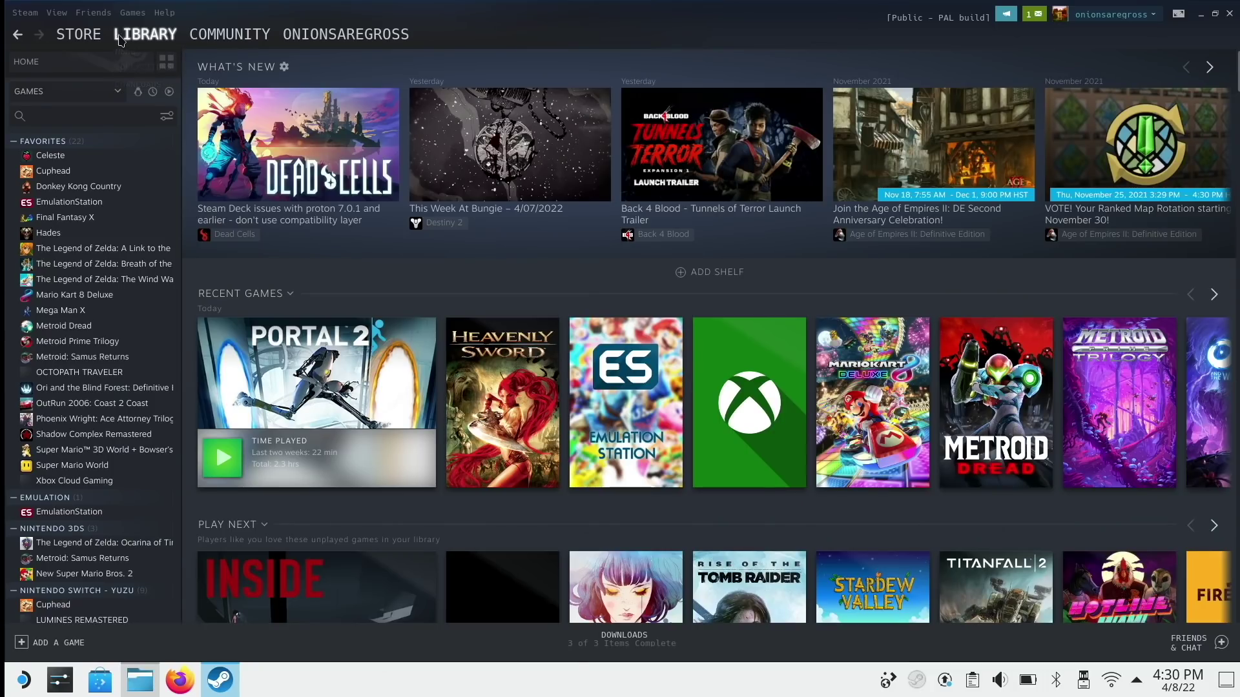
pyautogui.click(68, 330)
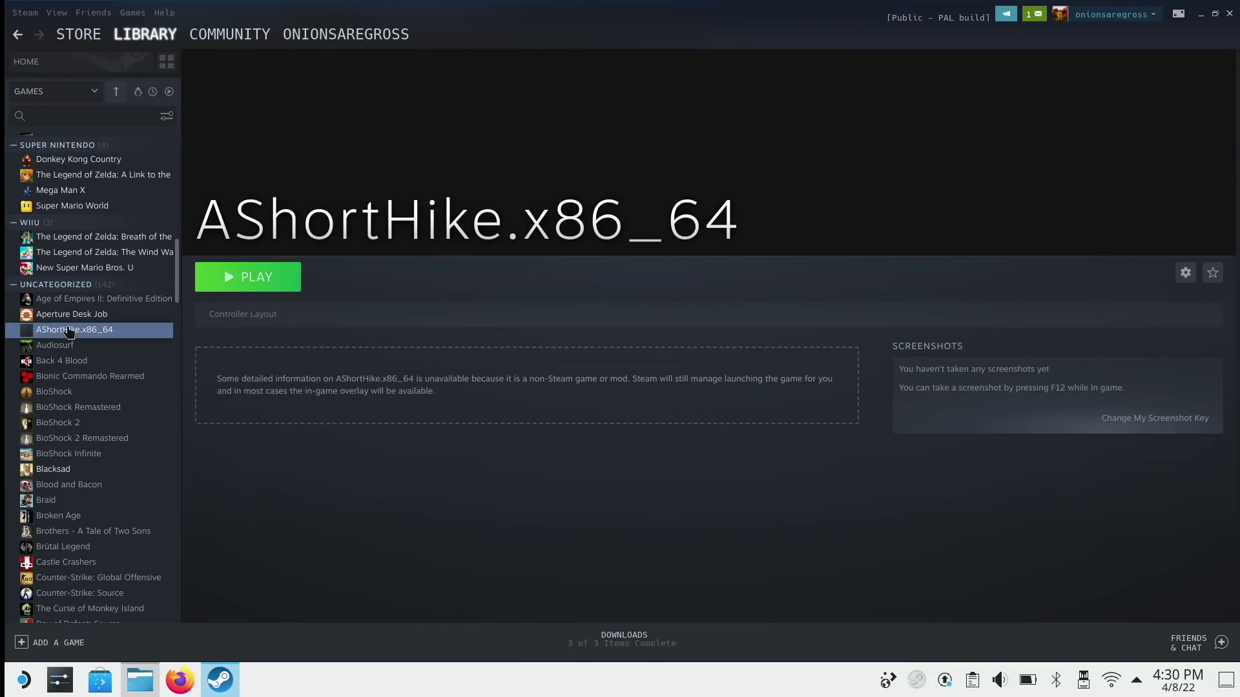
pyautogui.click(266, 279)
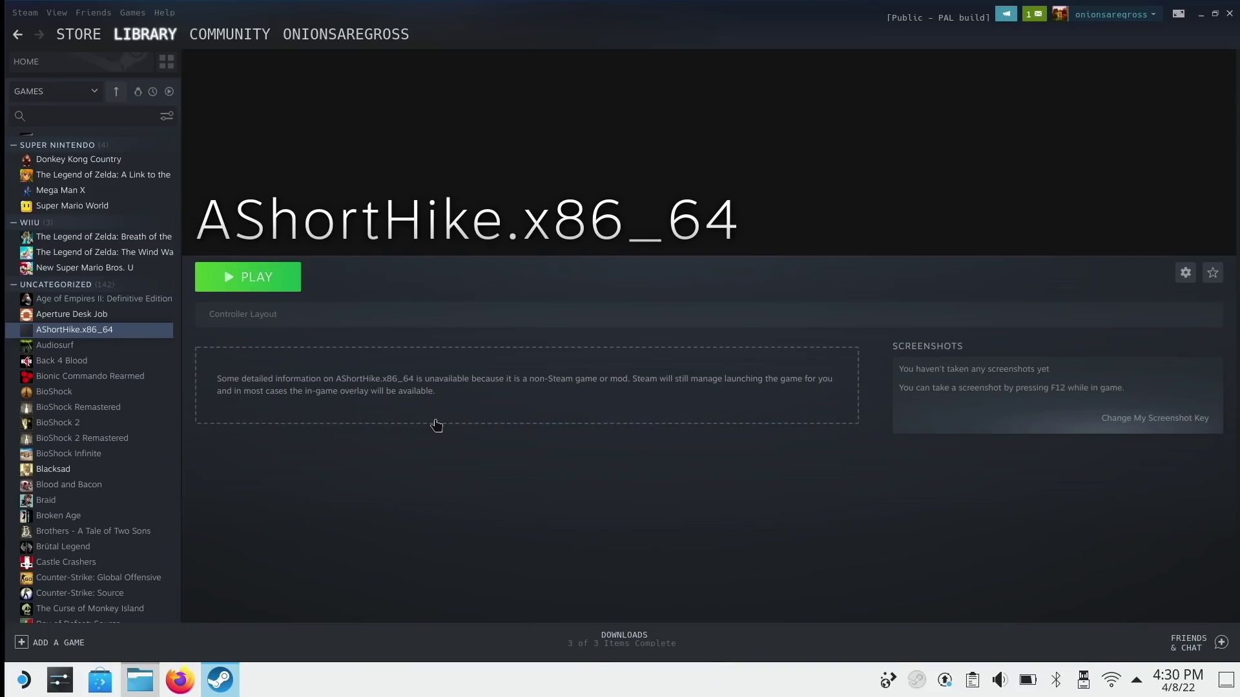
# Rename the AShortHike.x86_64 shortcut to "A Short Hike" in its properties and close them
pyautogui.rightClick(80, 331)
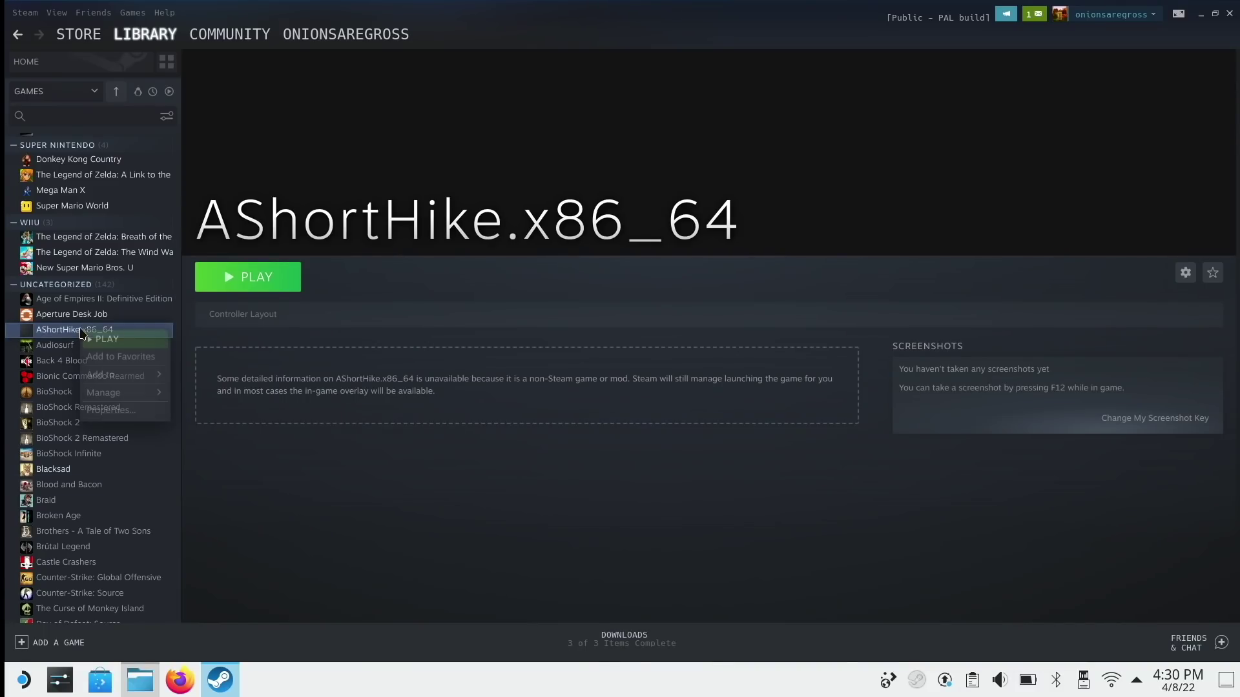
pyautogui.click(103, 413)
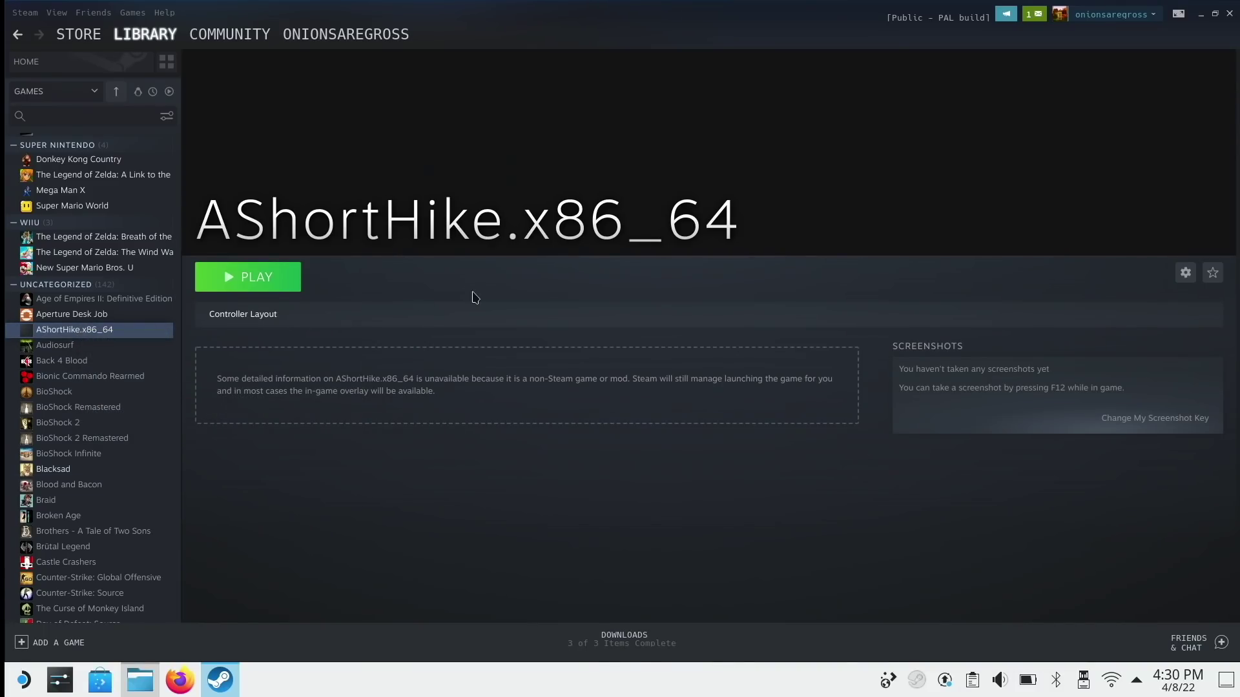
pyautogui.doubleClick(650, 206)
pyautogui.press('BackSpace')
pyautogui.hotkey('ctrl', 'a')
pyautogui.press('BackSpace')
pyautogui.write('A Short Hike')
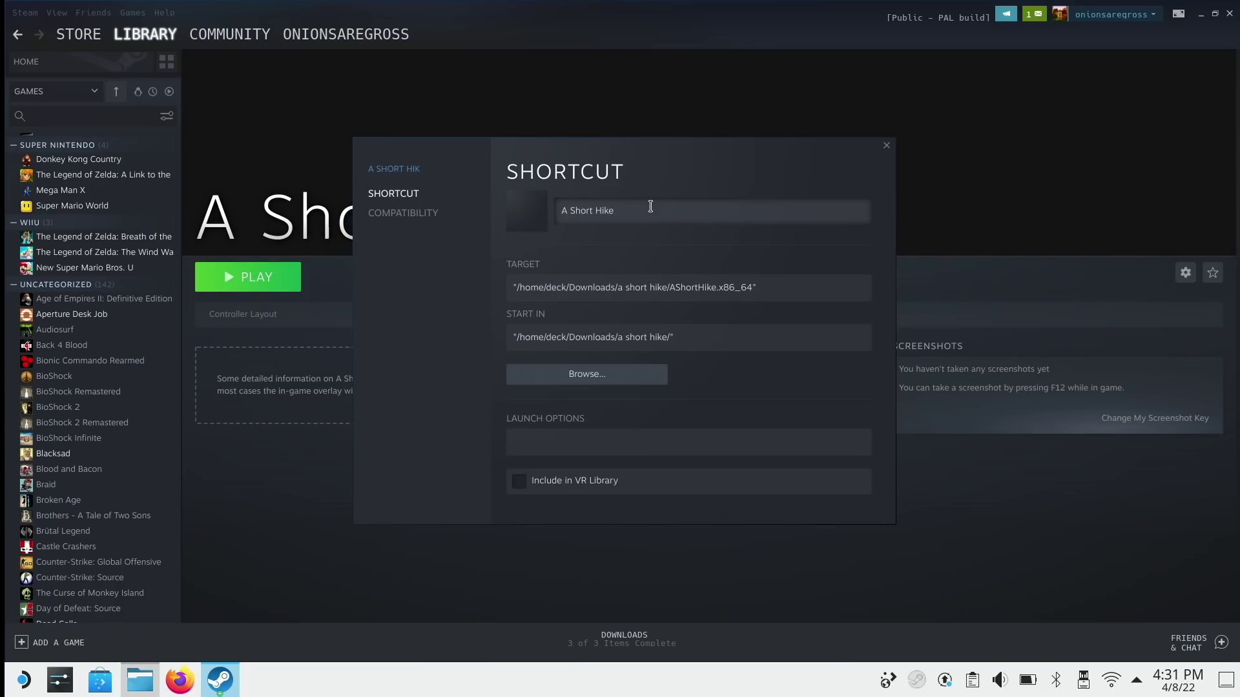
pyautogui.click(886, 146)
# Switch to SteamGridDB in Firefox, search for "a short", and open A Short Hike (2019)
pyautogui.hotkey('alt', 'Tab')
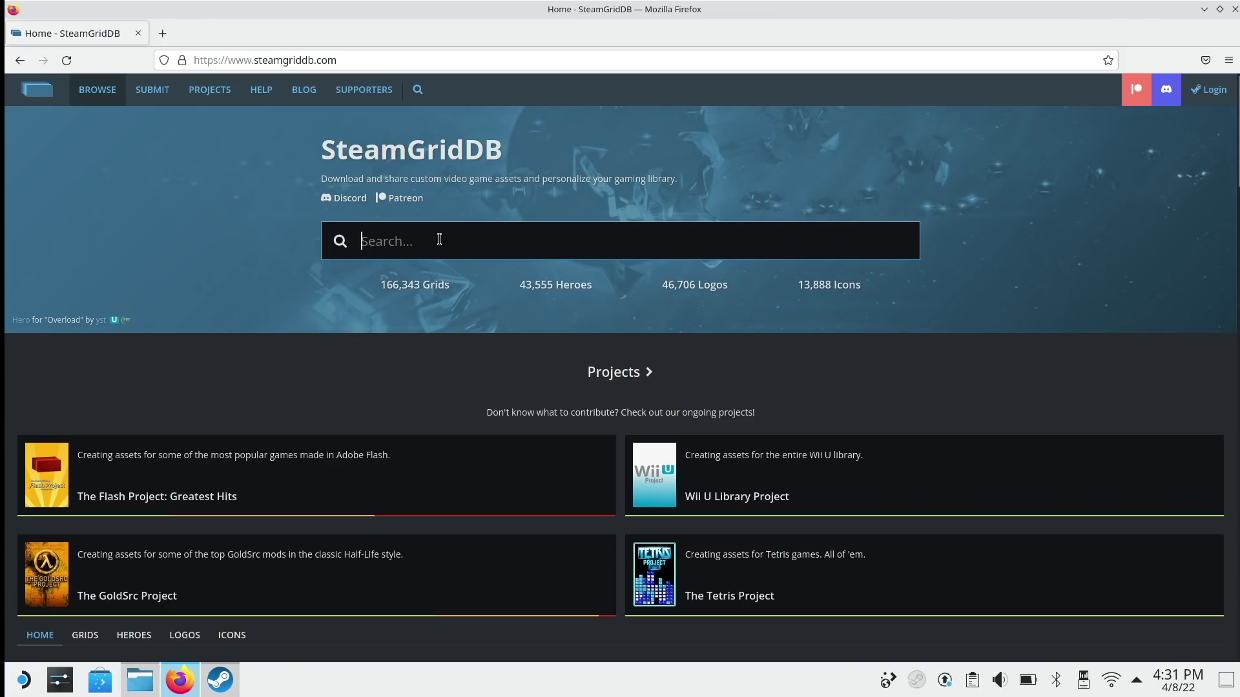
pyautogui.write('a short')
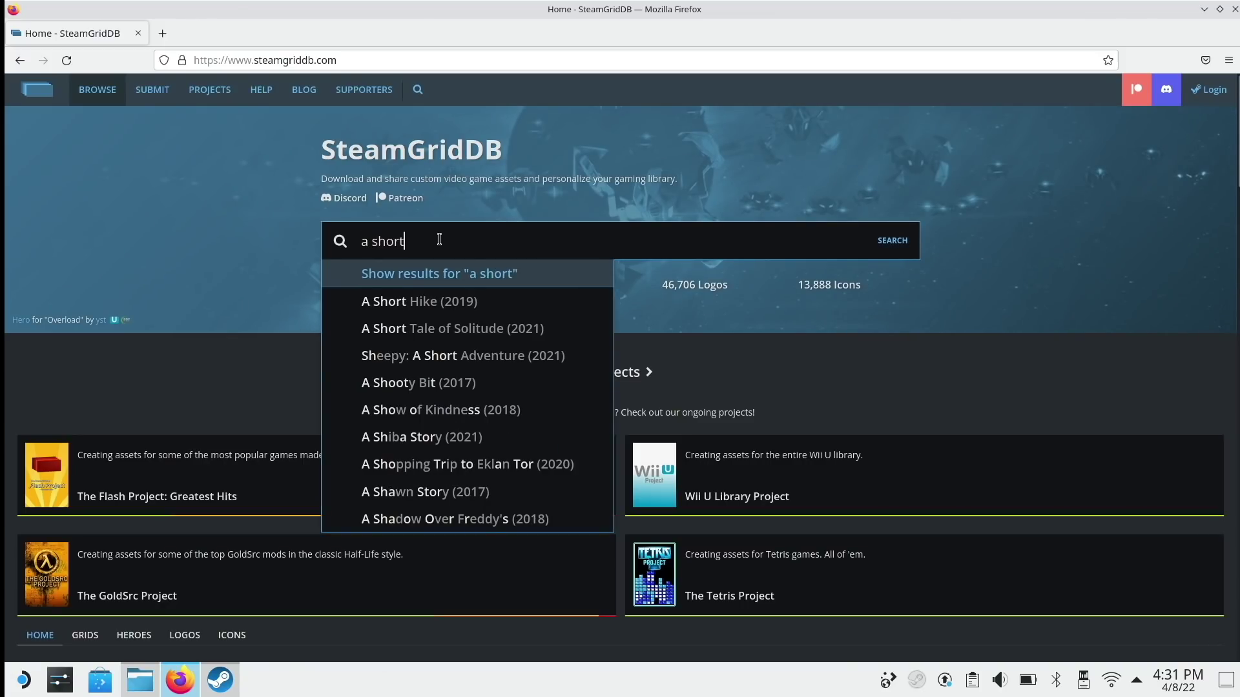
pyautogui.click(443, 305)
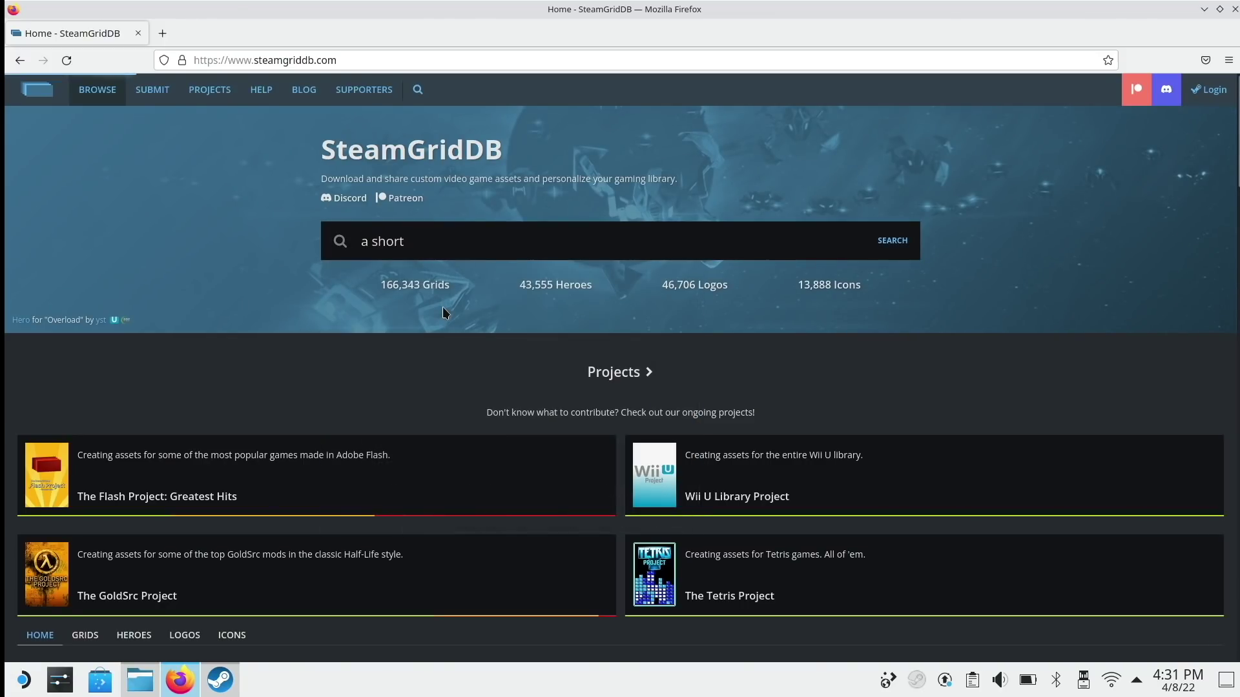
# Look through the grids, heroes, and logos offered for A Short Hike, down to its icons
pyautogui.scroll(-3, 504, 250)
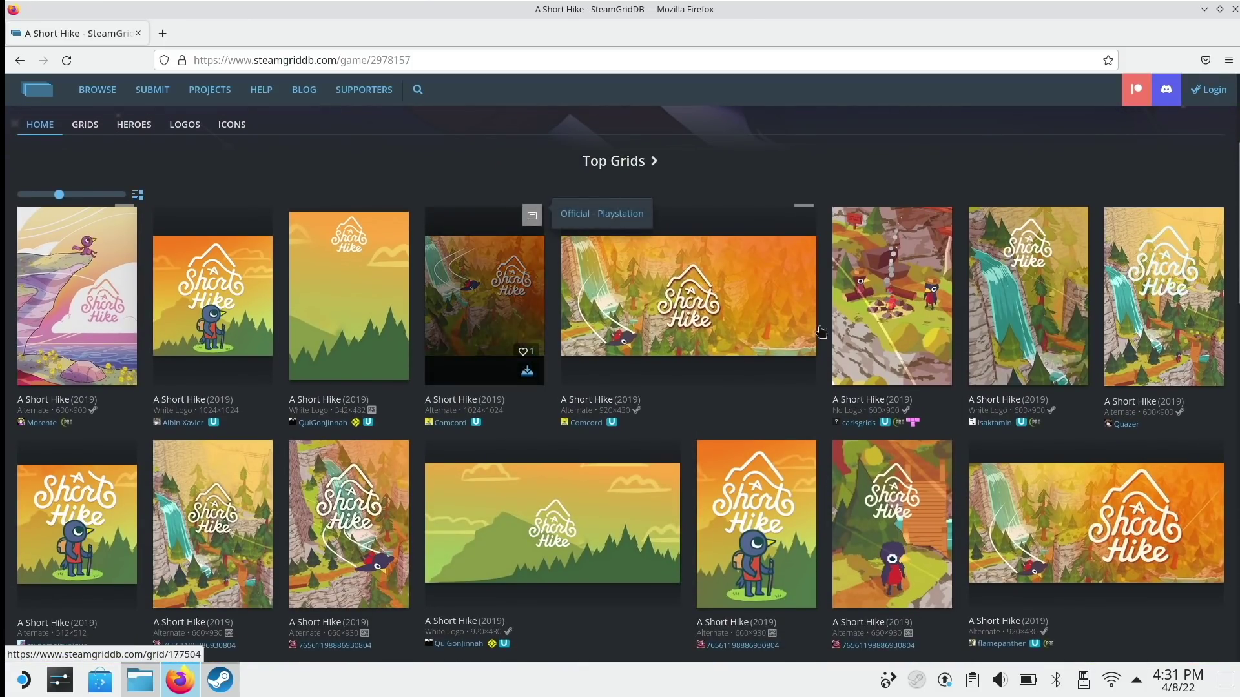
pyautogui.moveTo(50, 299)
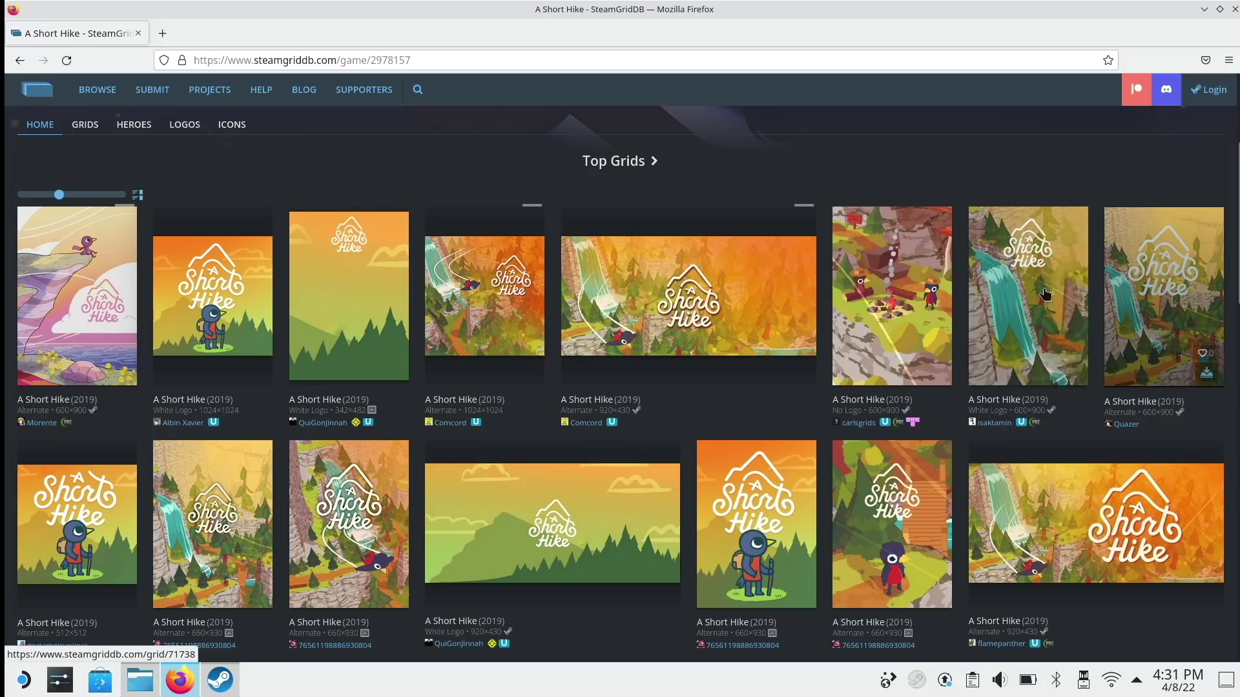
pyautogui.moveTo(1183, 301)
pyautogui.scroll(-3, 528, 318)
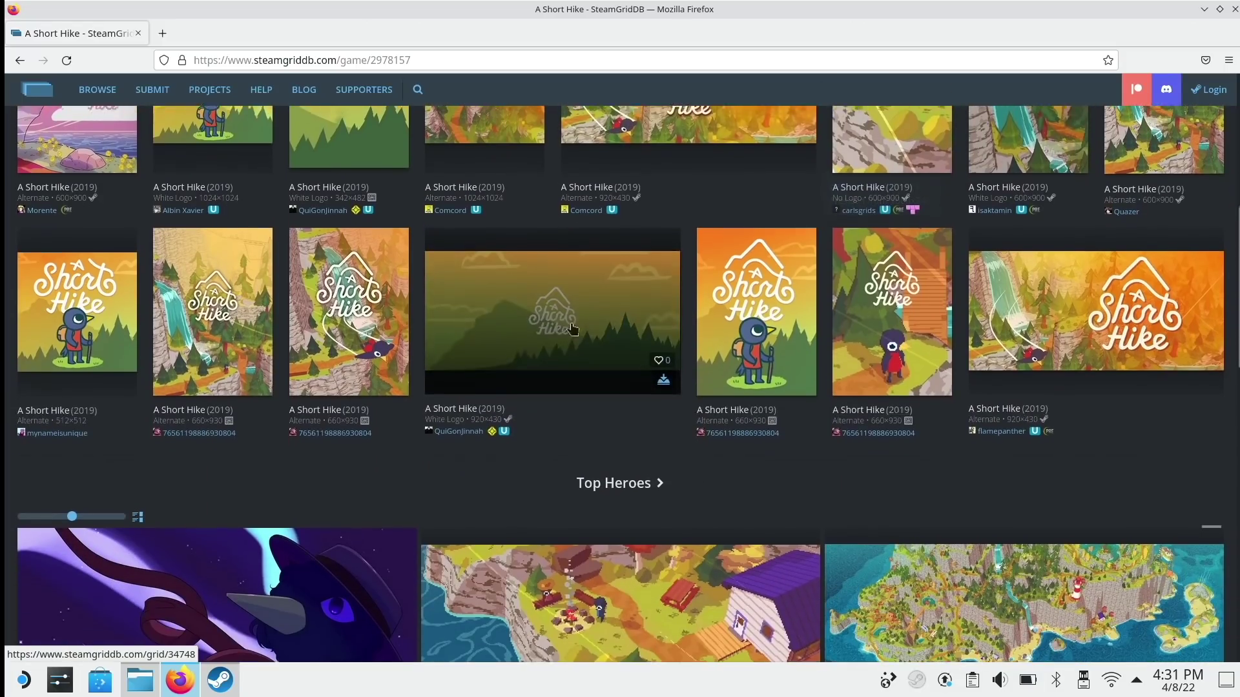
pyautogui.moveTo(1032, 303)
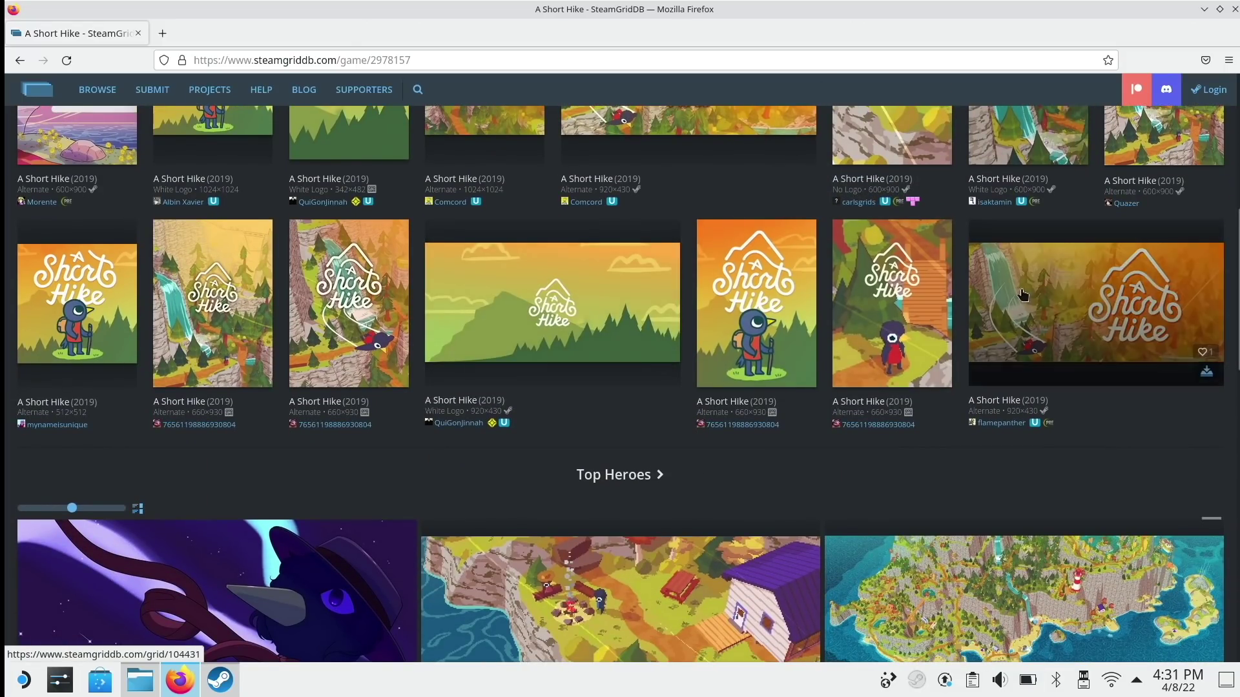
pyautogui.scroll(-1, 984, 322)
pyautogui.scroll(-2, 982, 324)
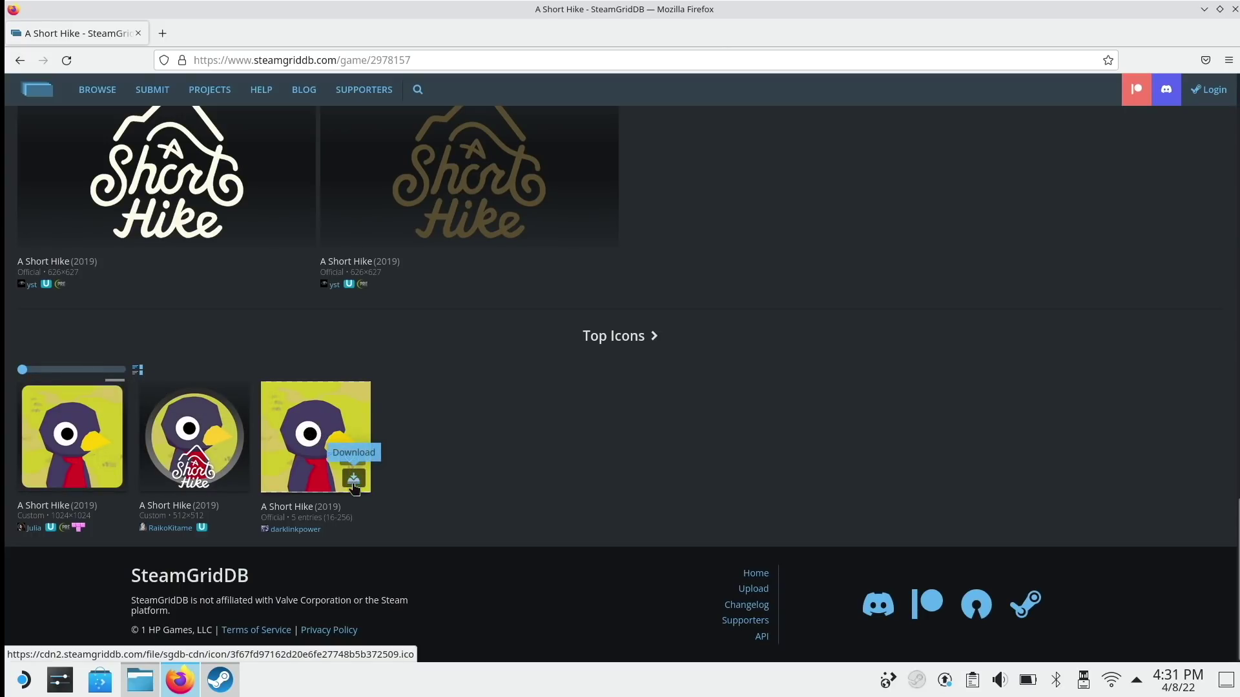
# Open the official A Short Hike icon and save it as "short hike ico" in the steam boxes folder
pyautogui.click(354, 479)
pyautogui.rightClick(601, 401)
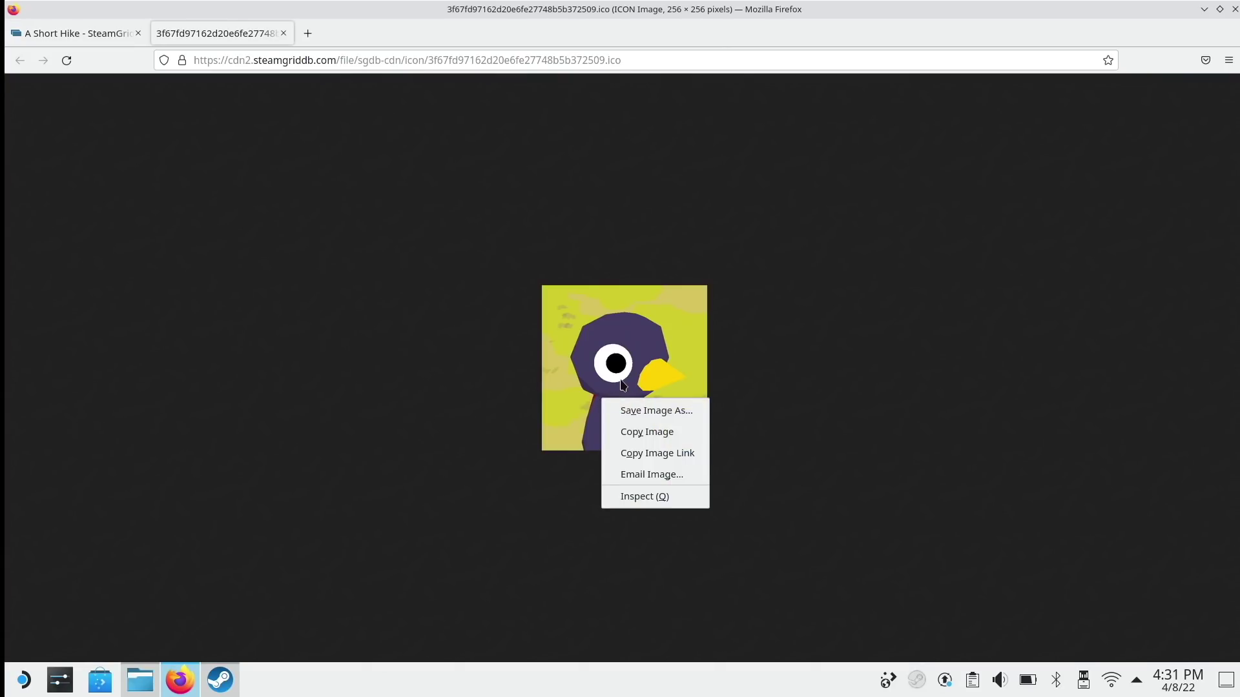
pyautogui.click(635, 411)
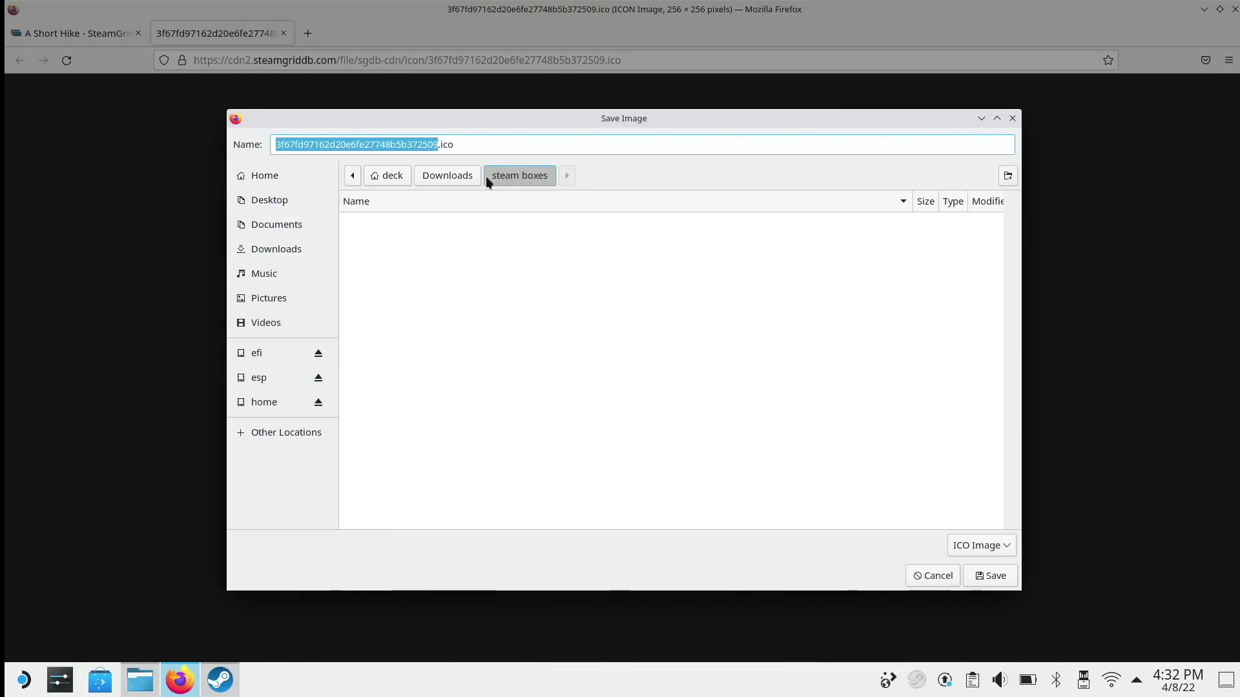
pyautogui.write('short hike ico')
pyautogui.press('Return')
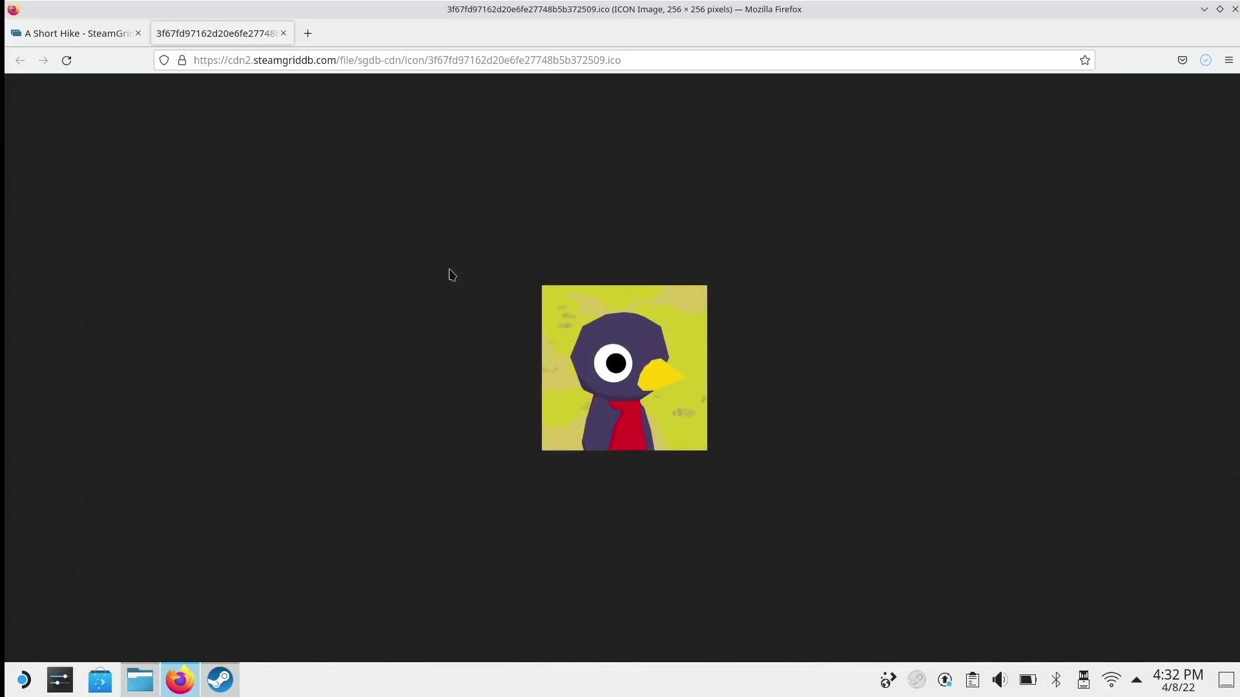
# Switch to Steam, start choosing an icon in A Short Hike's properties, and browse to /home/deck/Downloads/steam boxes/
pyautogui.hotkey('alt', 'Tab')
pyautogui.rightClick(45, 439)
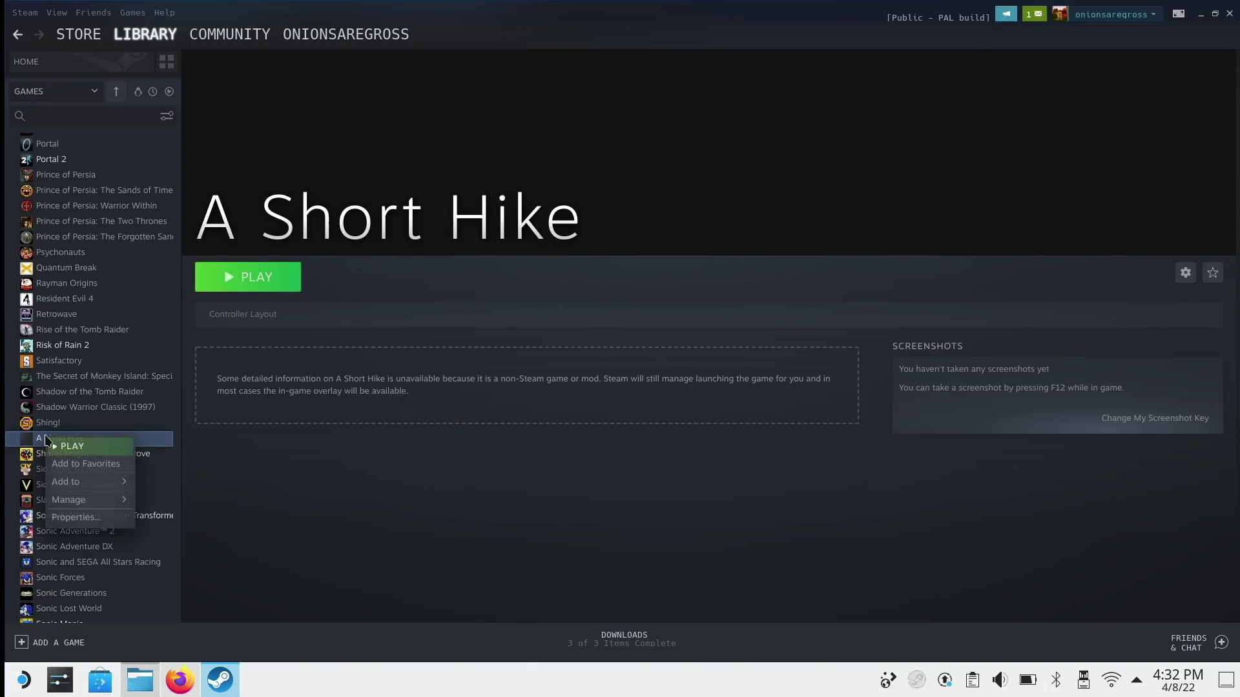
pyautogui.click(74, 516)
pyautogui.click(527, 208)
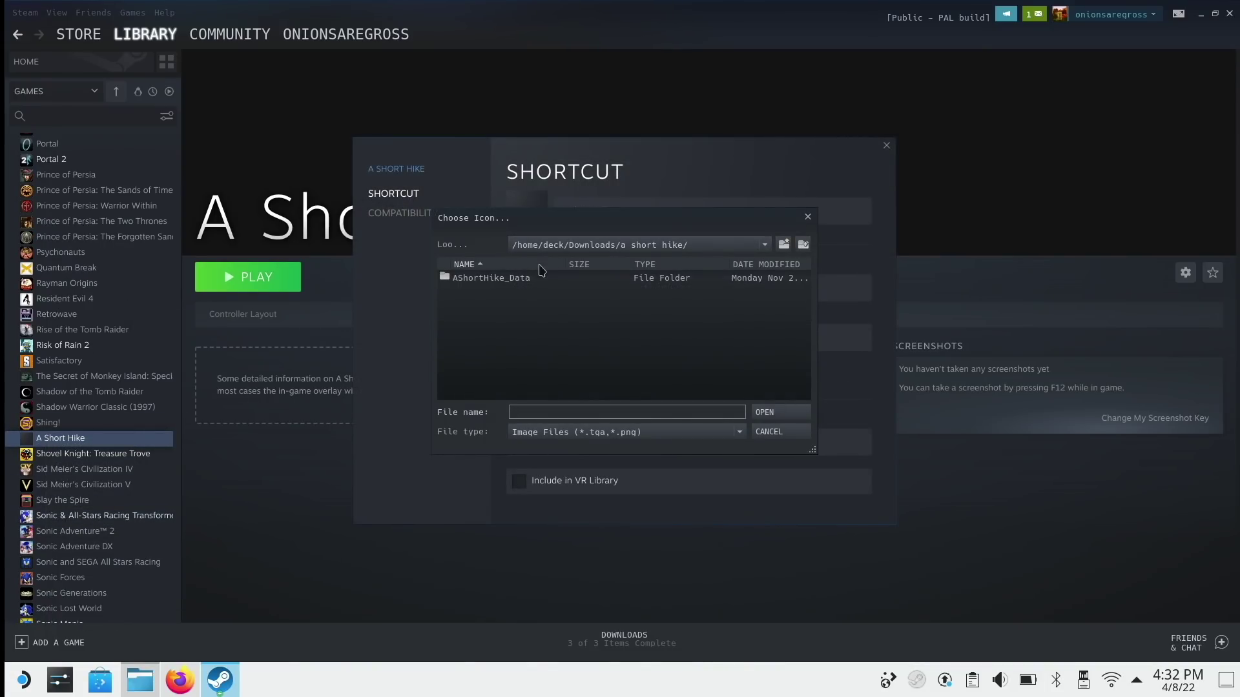
pyautogui.click(547, 244)
pyautogui.click(545, 291)
pyautogui.scroll(-3, 526, 363)
pyautogui.doubleClick(471, 303)
pyautogui.doubleClick(480, 305)
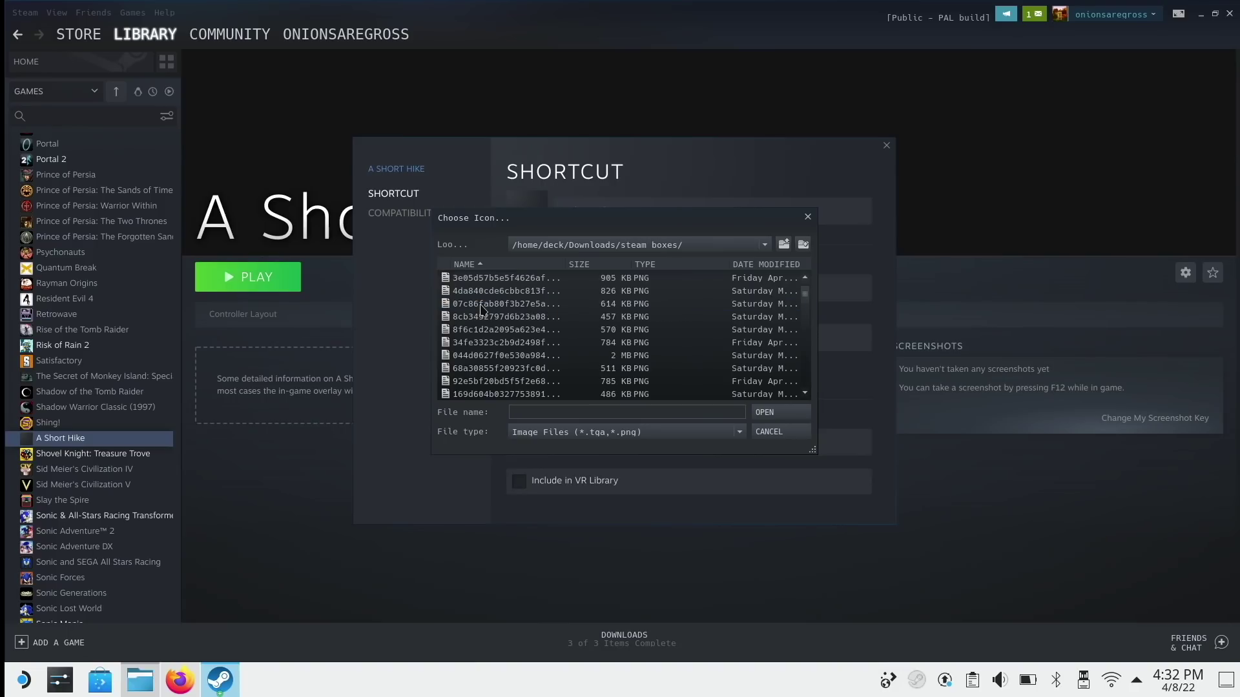
# Show all file types, set the saved short hike icon file as the shortcut icon, and close the properties
pyautogui.click(738, 432)
pyautogui.click(718, 445)
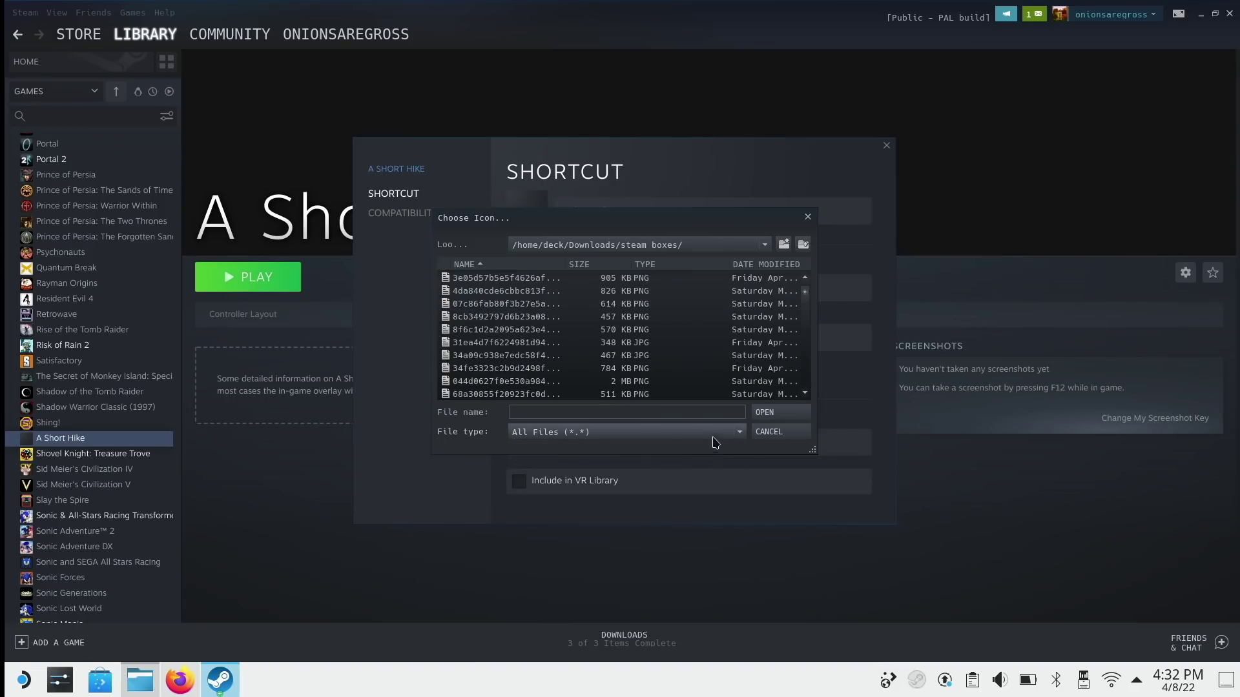
pyautogui.scroll(-5, 501, 336)
pyautogui.click(492, 368)
pyautogui.click(778, 414)
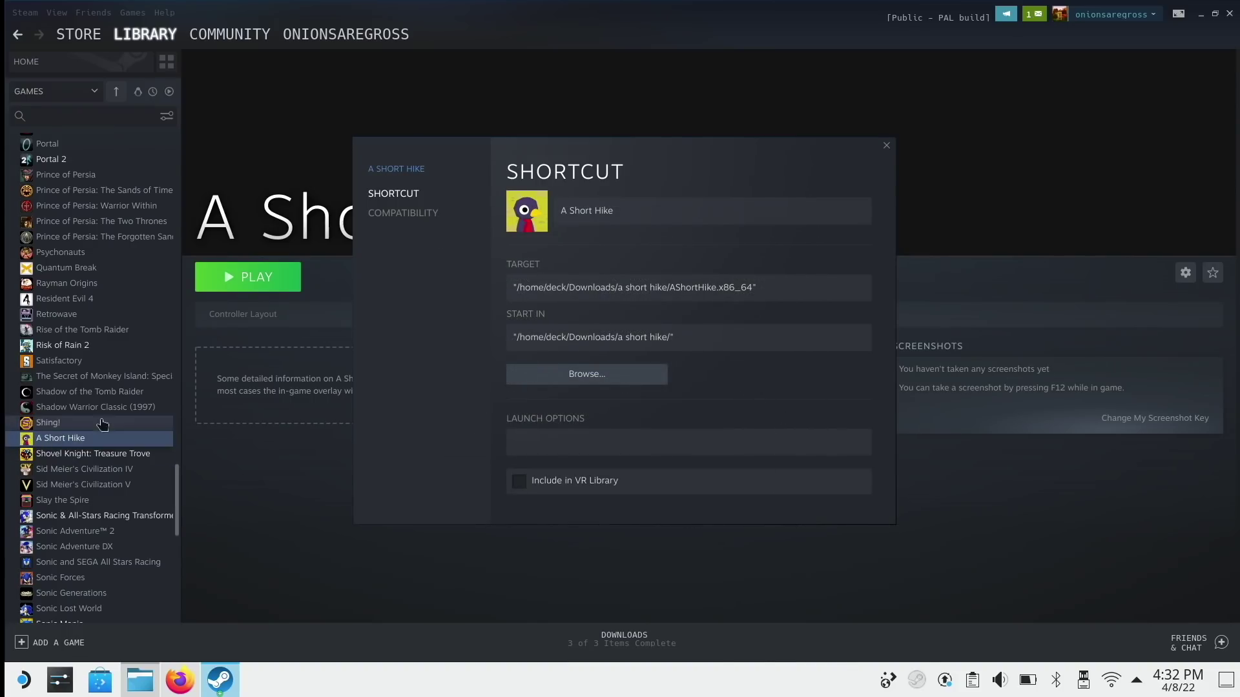
pyautogui.click(887, 147)
# Set short hero.png as the custom background of the A Short Hike page
pyautogui.rightClick(494, 126)
pyautogui.click(517, 137)
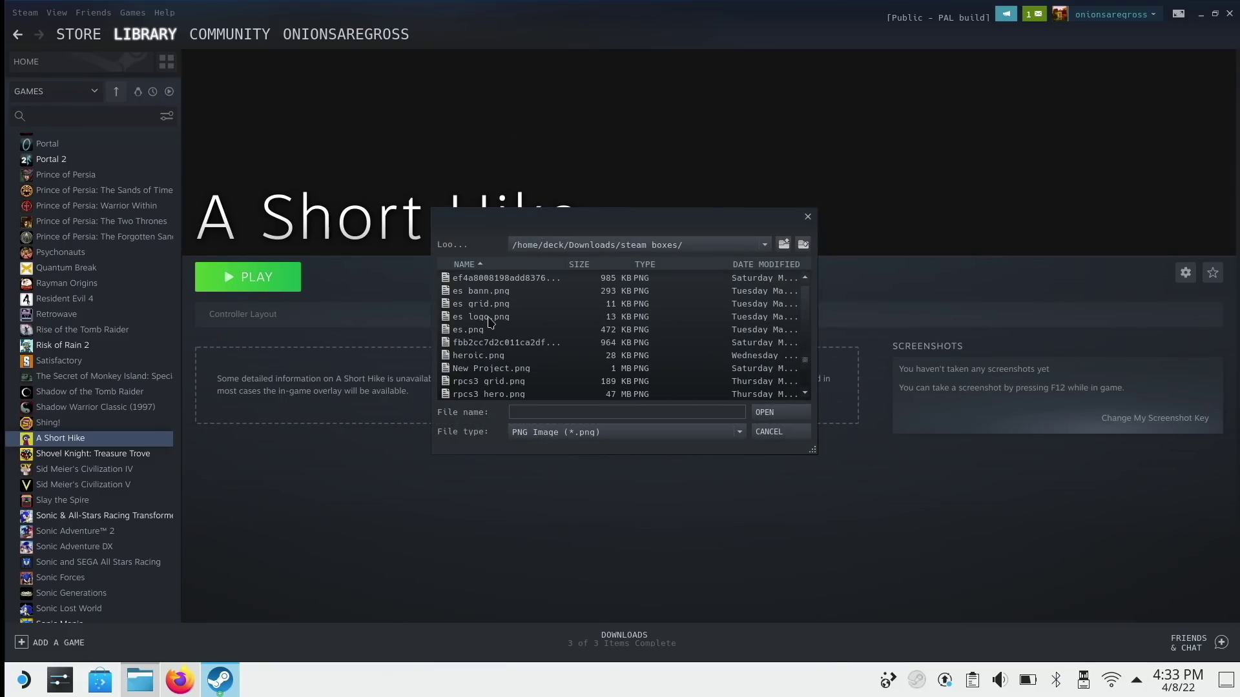
pyautogui.scroll(-2, 489, 322)
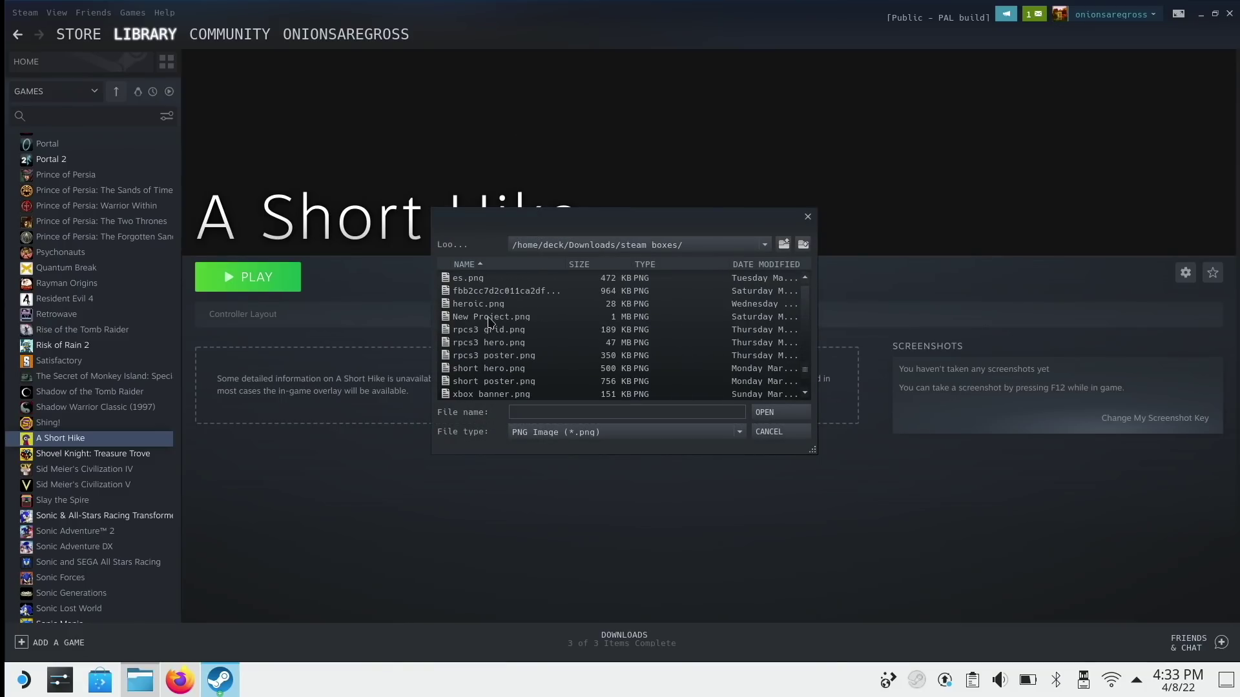
pyautogui.click(492, 369)
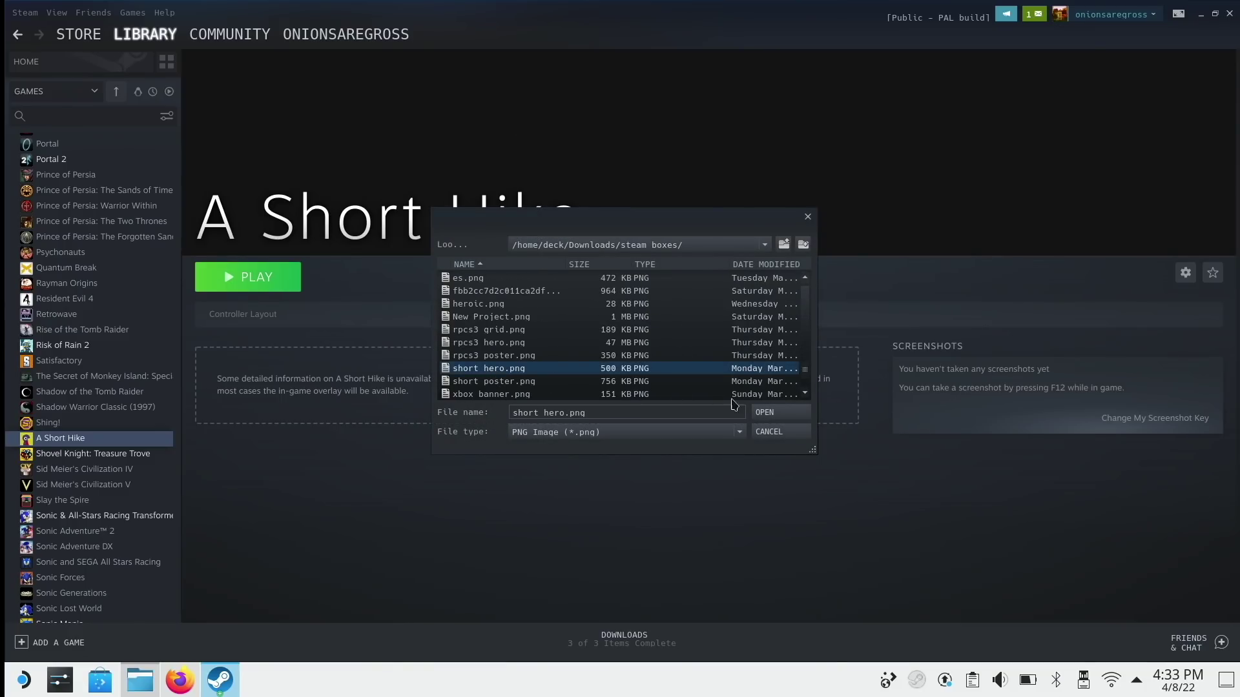
pyautogui.click(786, 416)
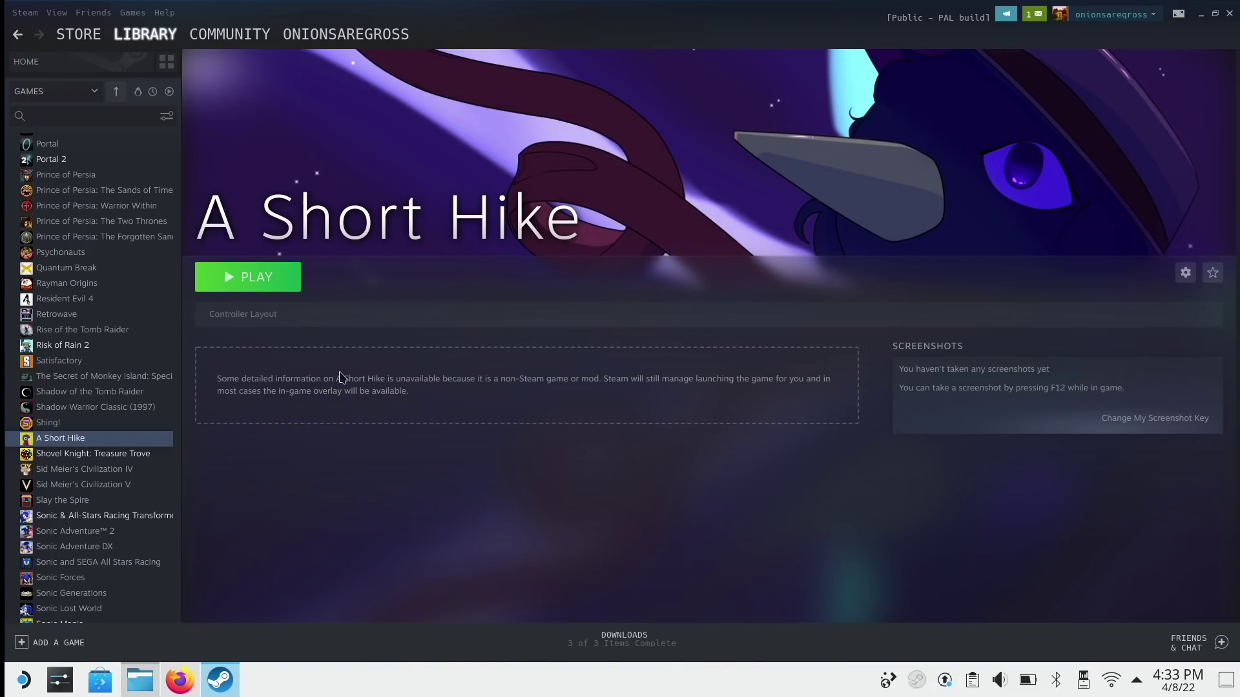
# Set the saved A Short Hike logo image as the custom logo on the game's page
pyautogui.rightClick(297, 139)
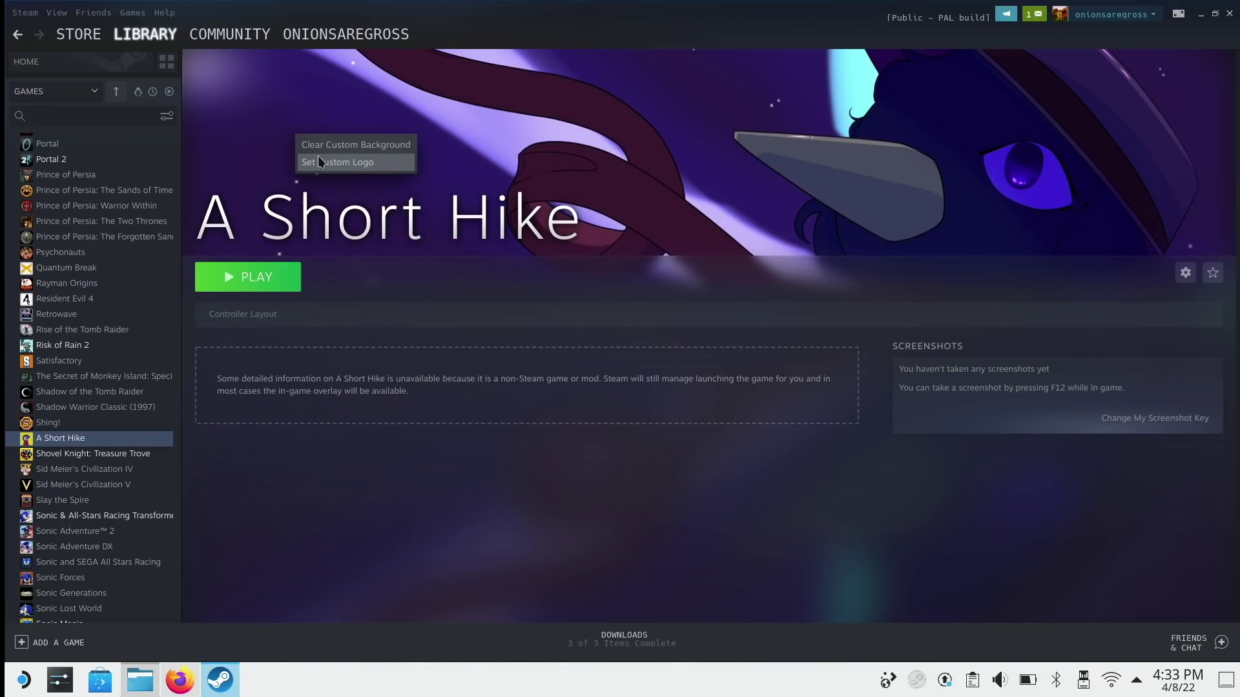
pyautogui.click(318, 157)
pyautogui.click(482, 342)
pyautogui.click(779, 417)
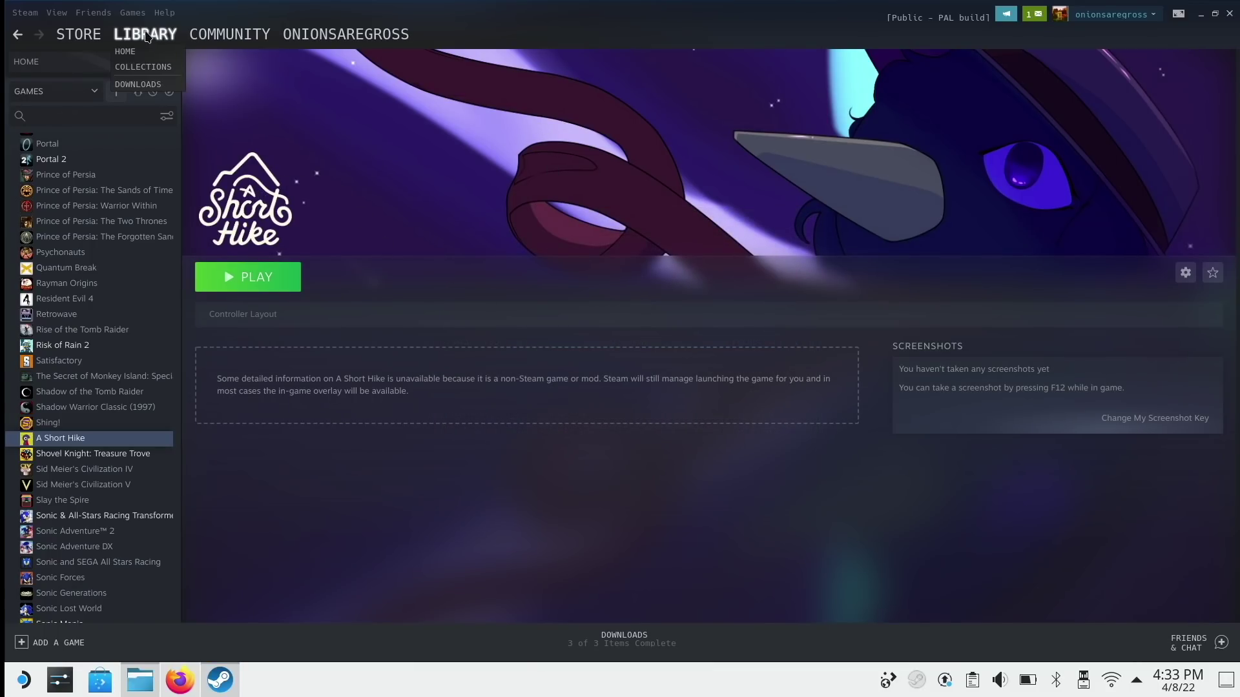
# Open the library home and set short grid.png as custom artwork for A Short Hike under Recent Games
pyautogui.click(126, 62)
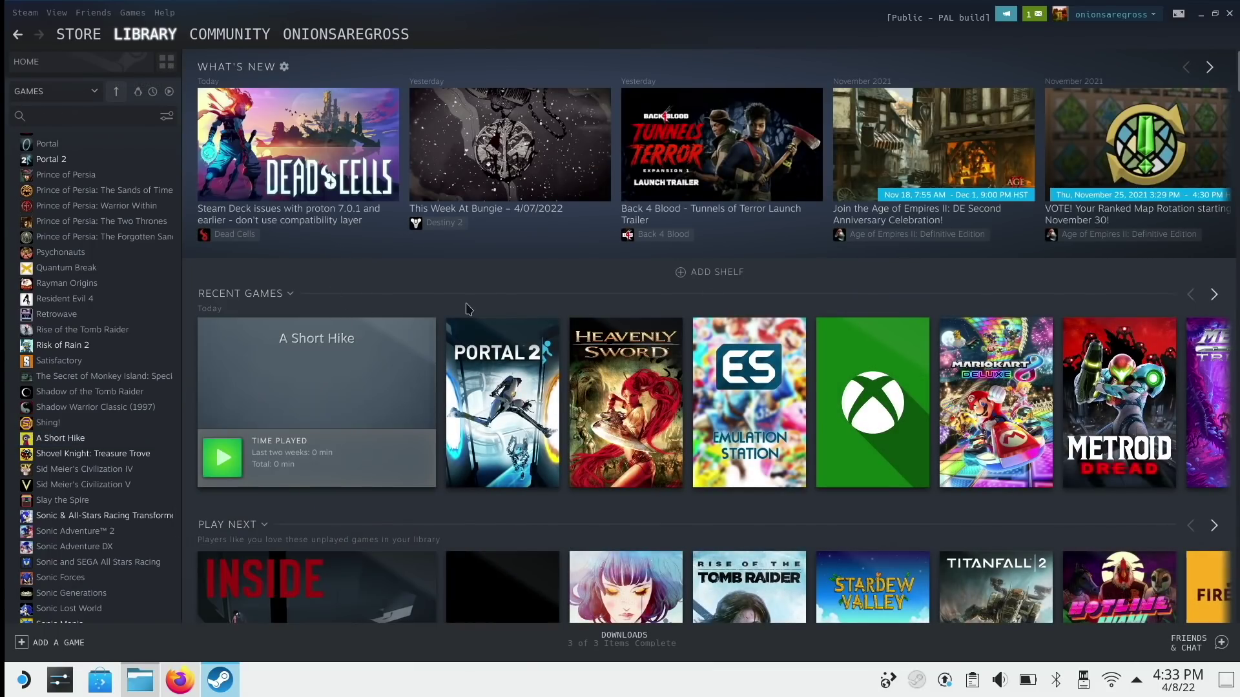
pyautogui.rightClick(308, 372)
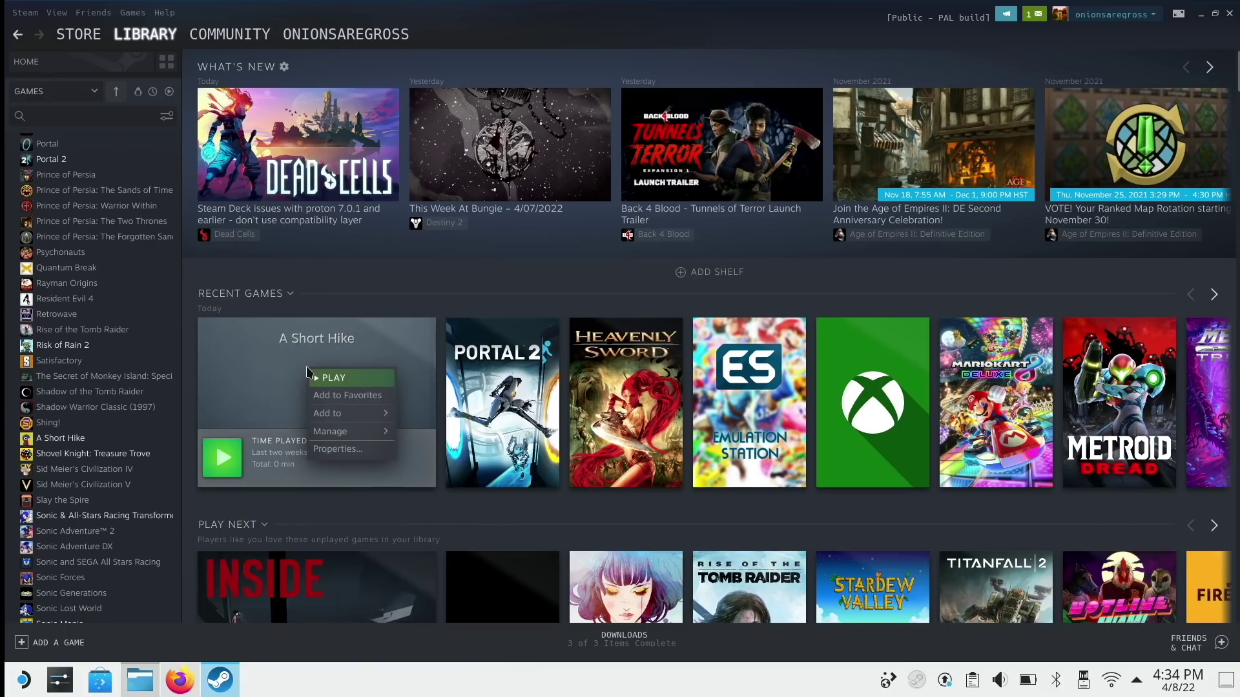
pyautogui.moveTo(369, 438)
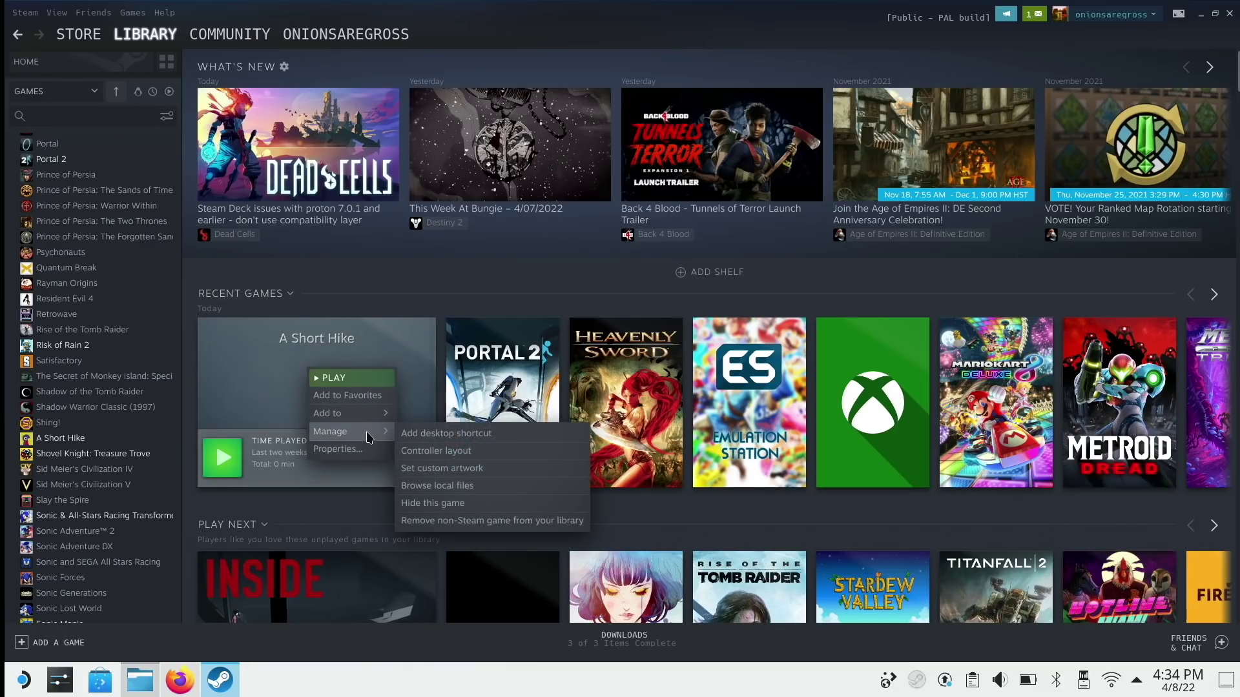
pyautogui.click(442, 468)
pyautogui.click(489, 316)
pyautogui.click(764, 413)
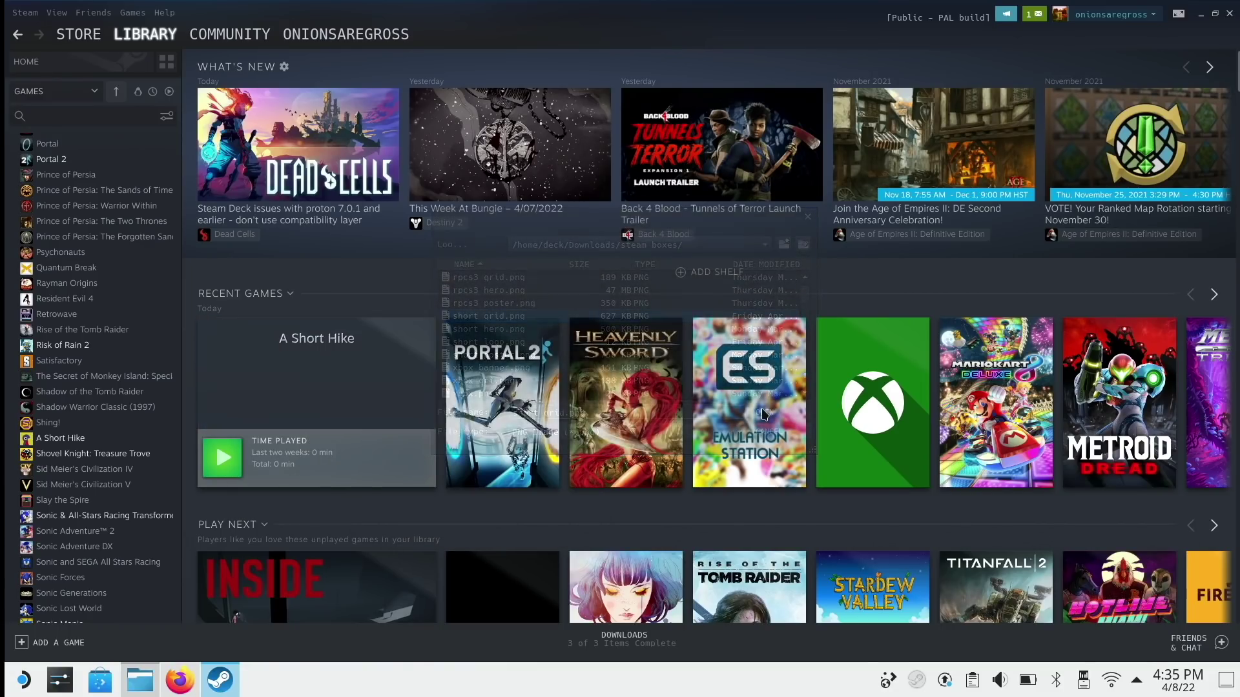
# Find A Short Hike among all games in the library and set short poster.png as its custom artwork
pyautogui.scroll(-2, 373, 380)
pyautogui.scroll(-15, 372, 380)
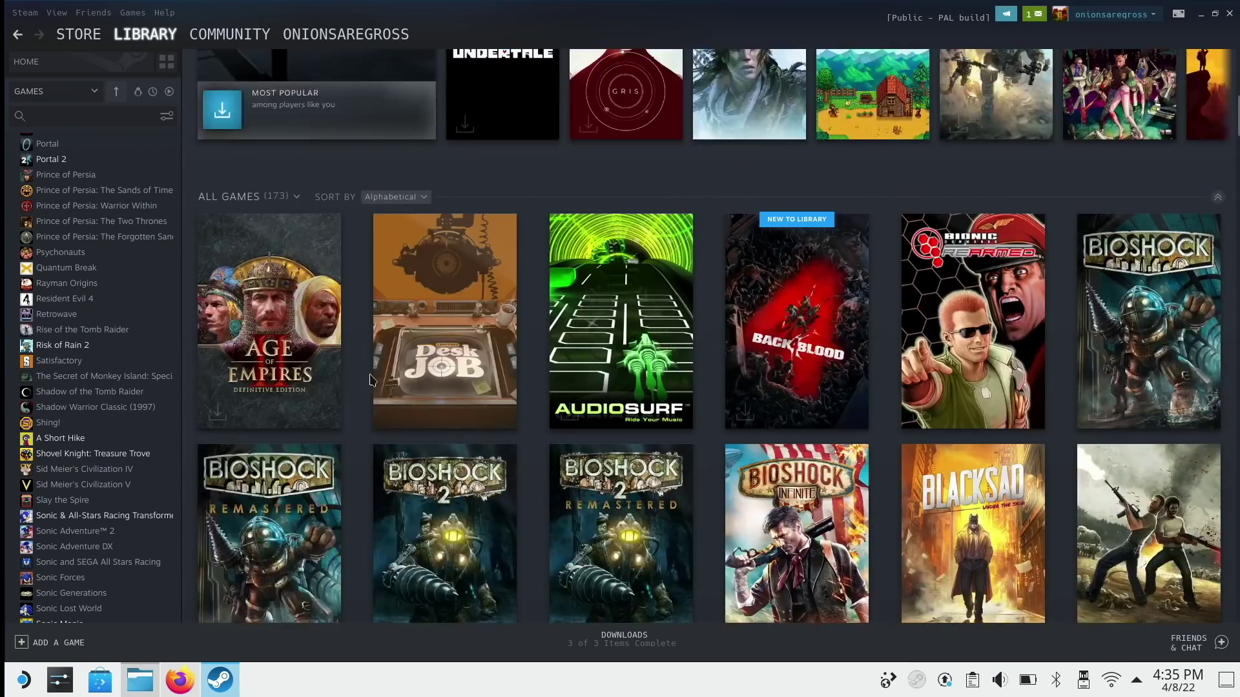
pyautogui.scroll(-20, 371, 380)
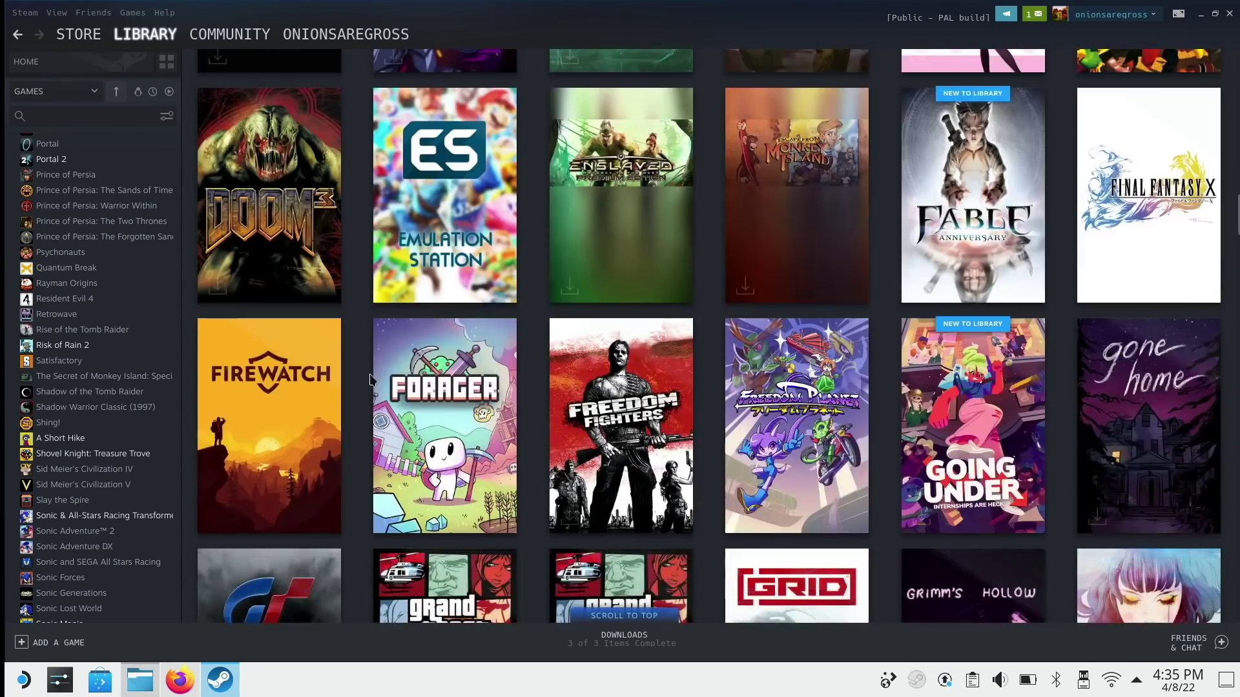
pyautogui.scroll(-20, 371, 379)
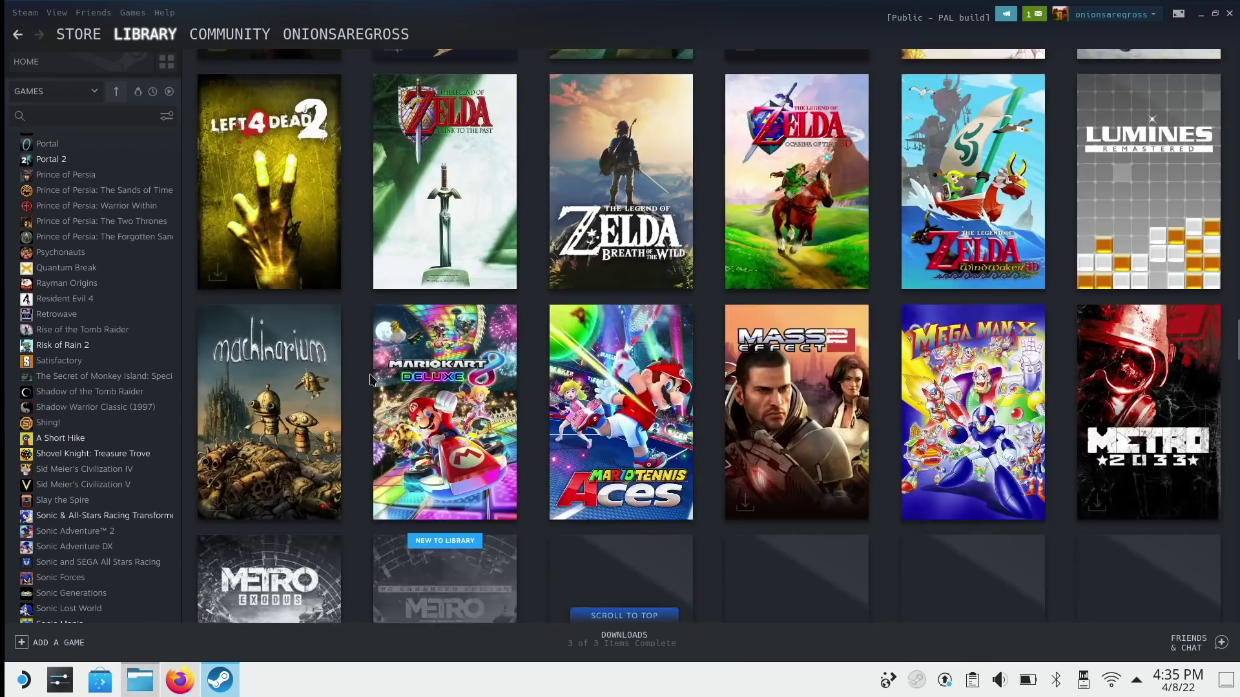
pyautogui.scroll(-15, 371, 380)
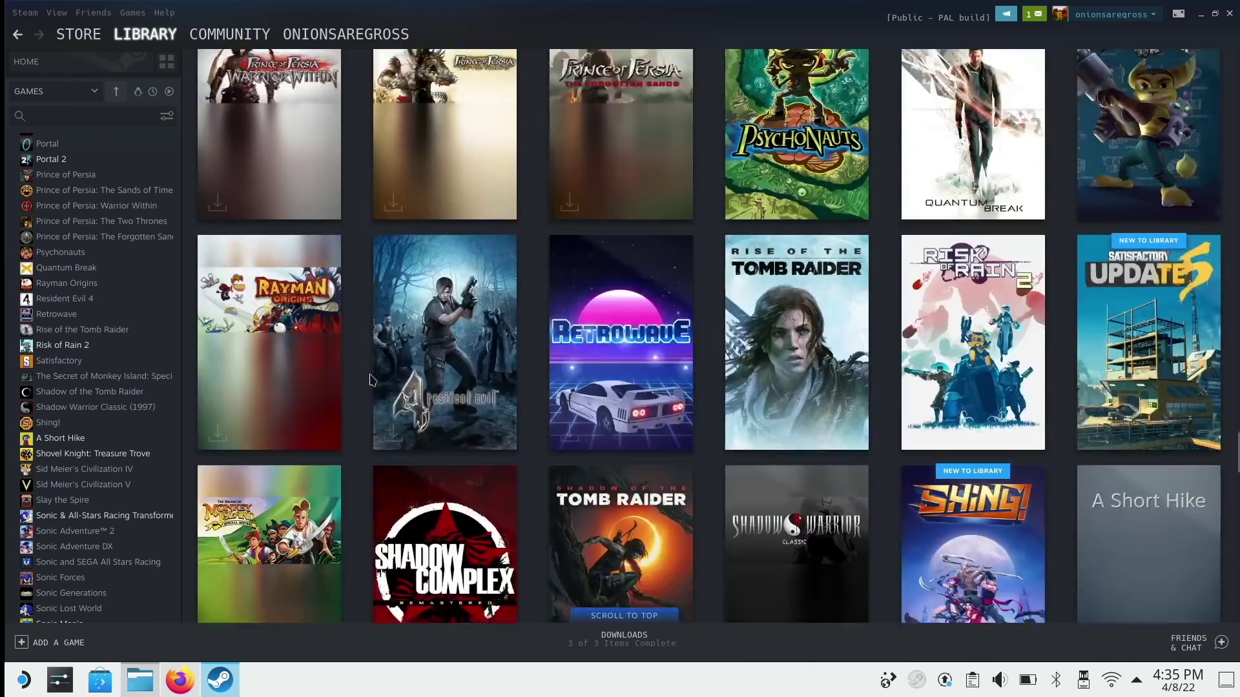
pyautogui.scroll(-5, 372, 380)
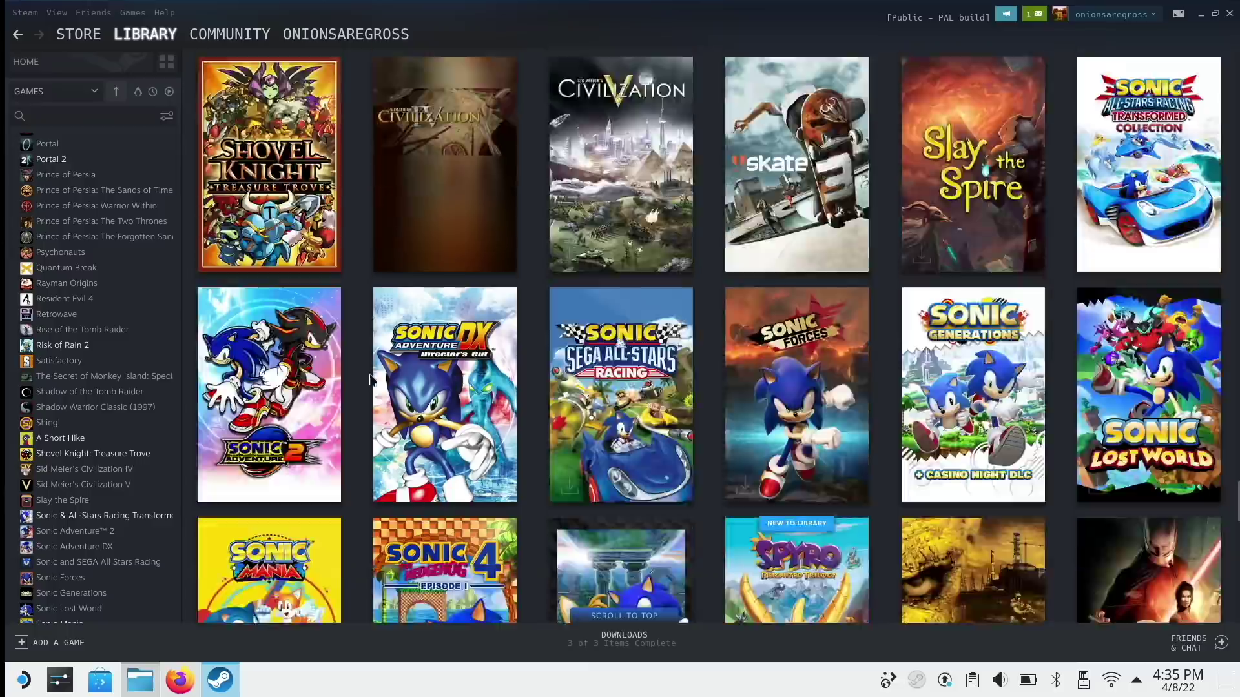
pyautogui.scroll(7, 371, 380)
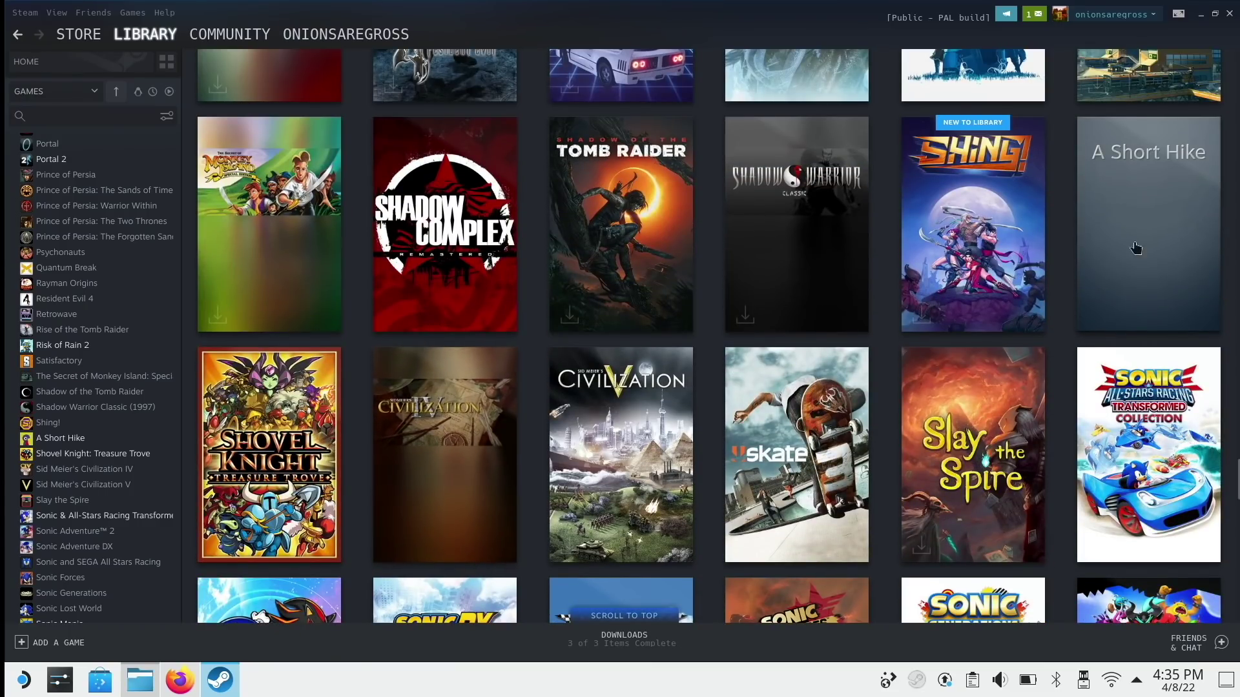
pyautogui.rightClick(1142, 197)
pyautogui.moveTo(1162, 261)
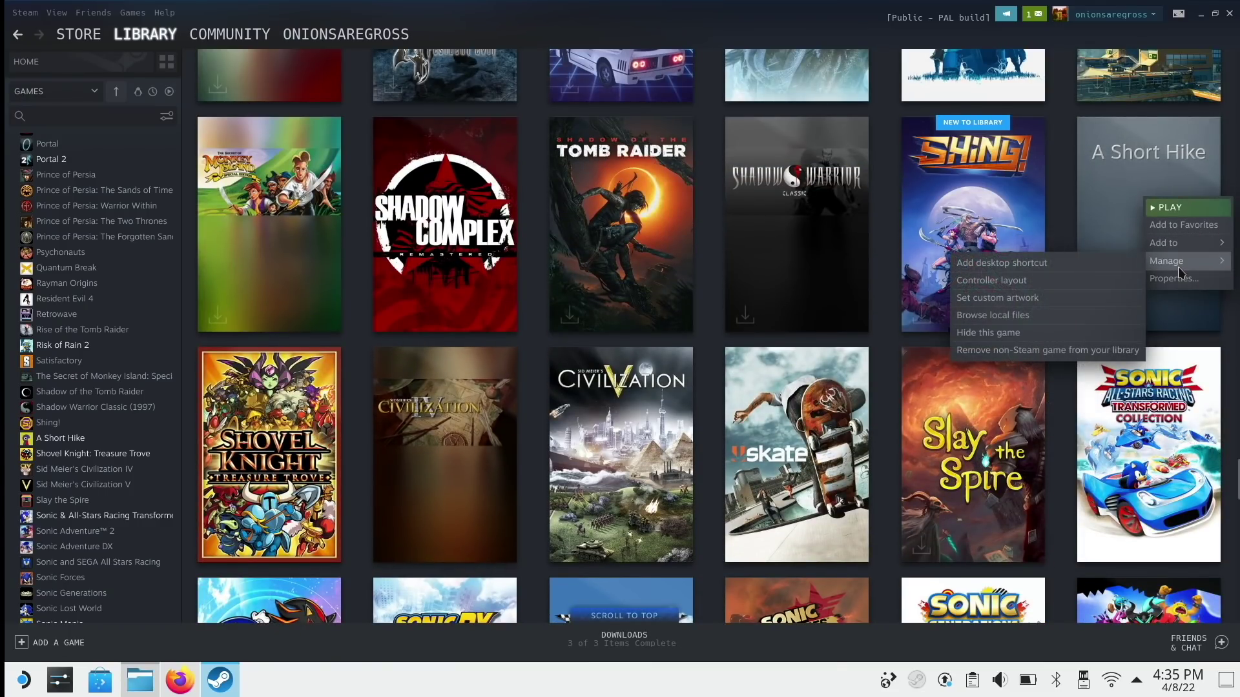
pyautogui.click(1022, 302)
pyautogui.scroll(-10, 559, 371)
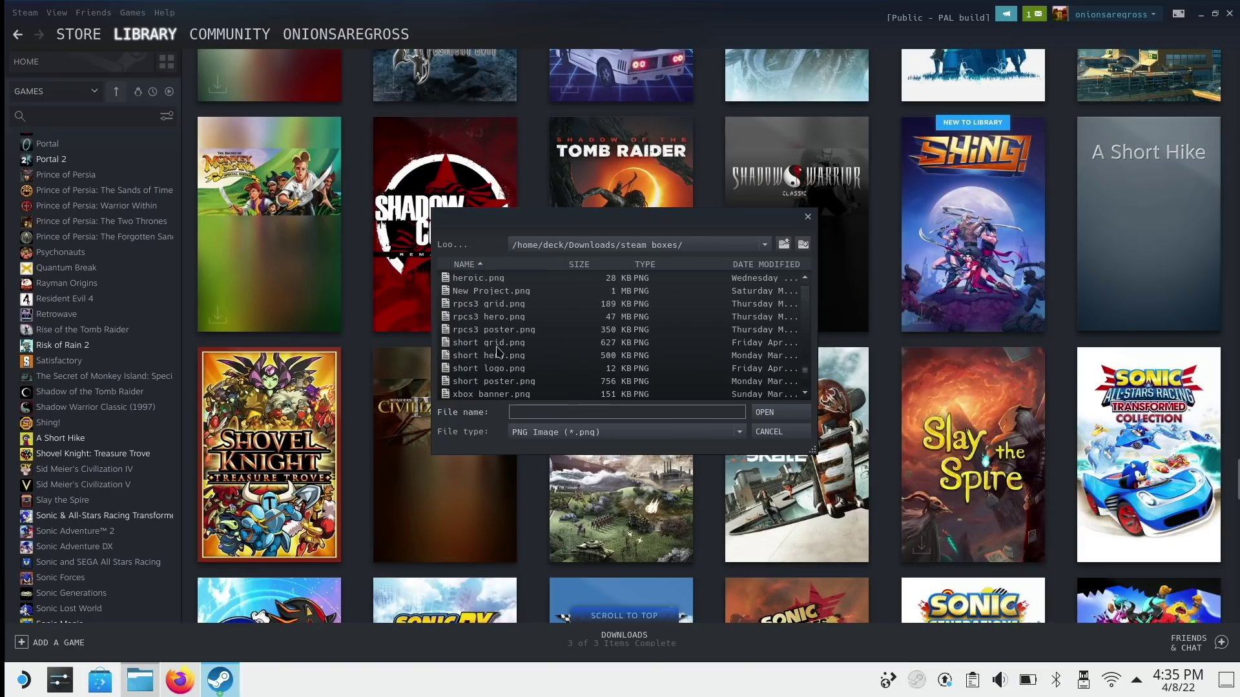
pyautogui.click(501, 382)
pyautogui.click(788, 417)
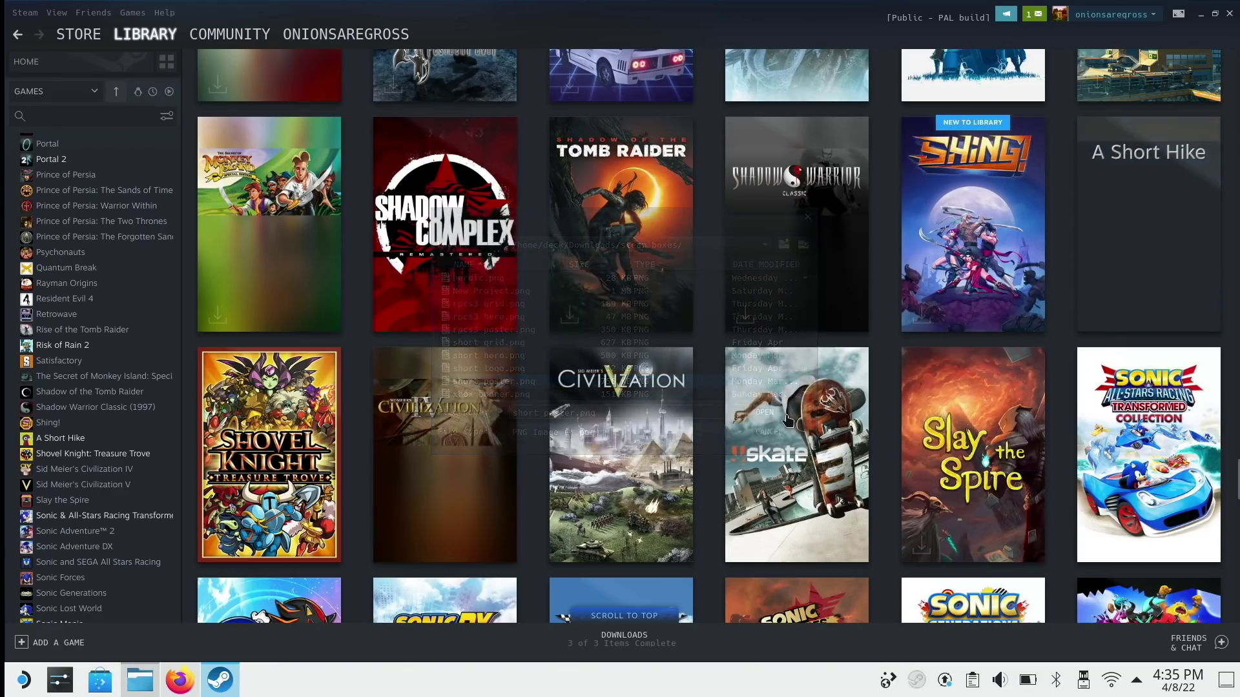
# Open the A Short Hike page to check its artwork, and minimize the Steam window
pyautogui.moveTo(1148, 235)
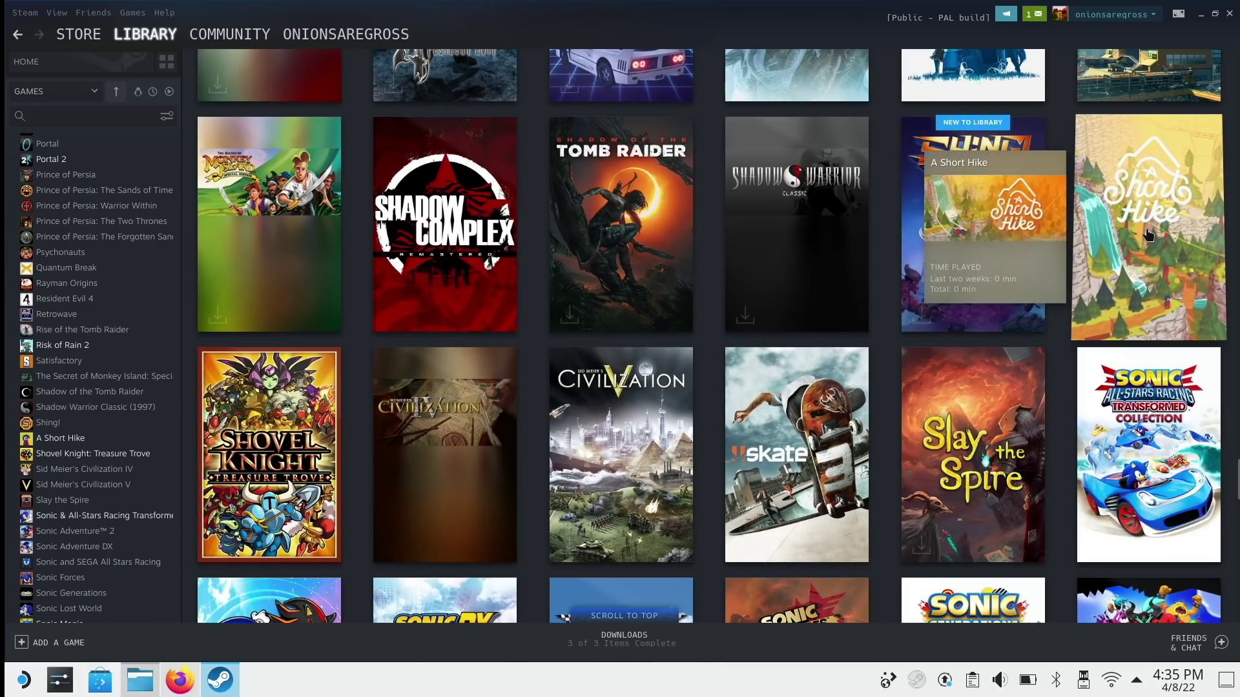
pyautogui.click(1148, 234)
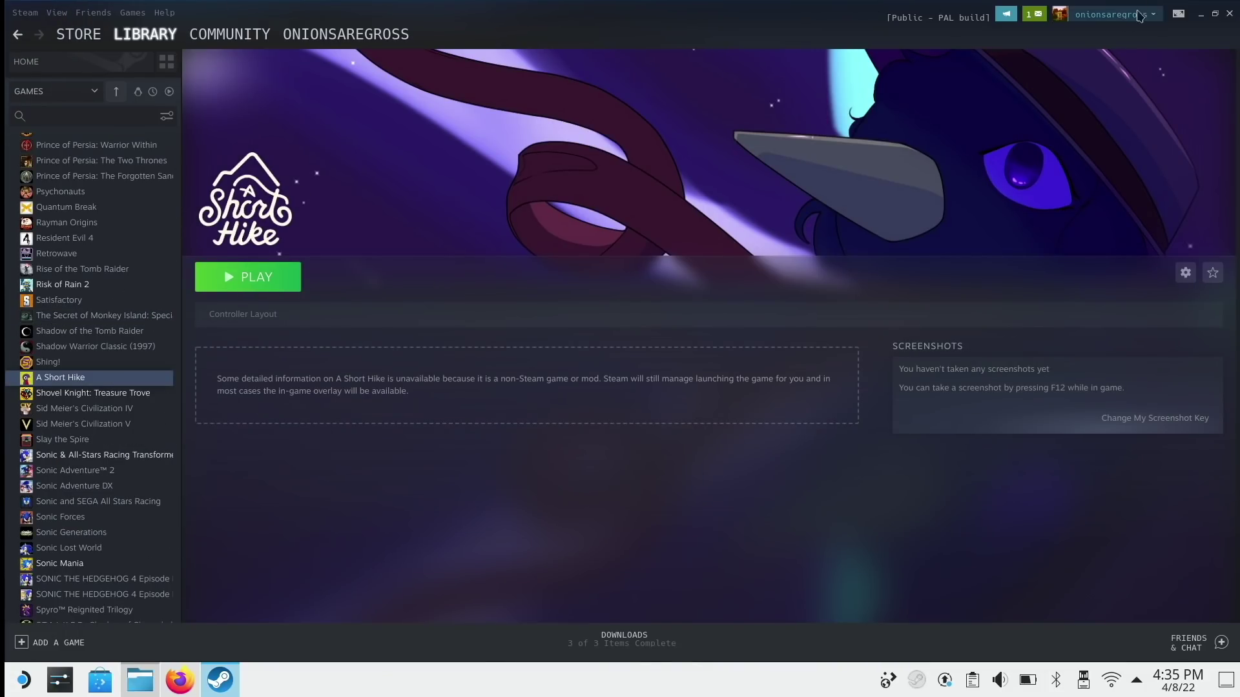
pyautogui.click(1200, 14)
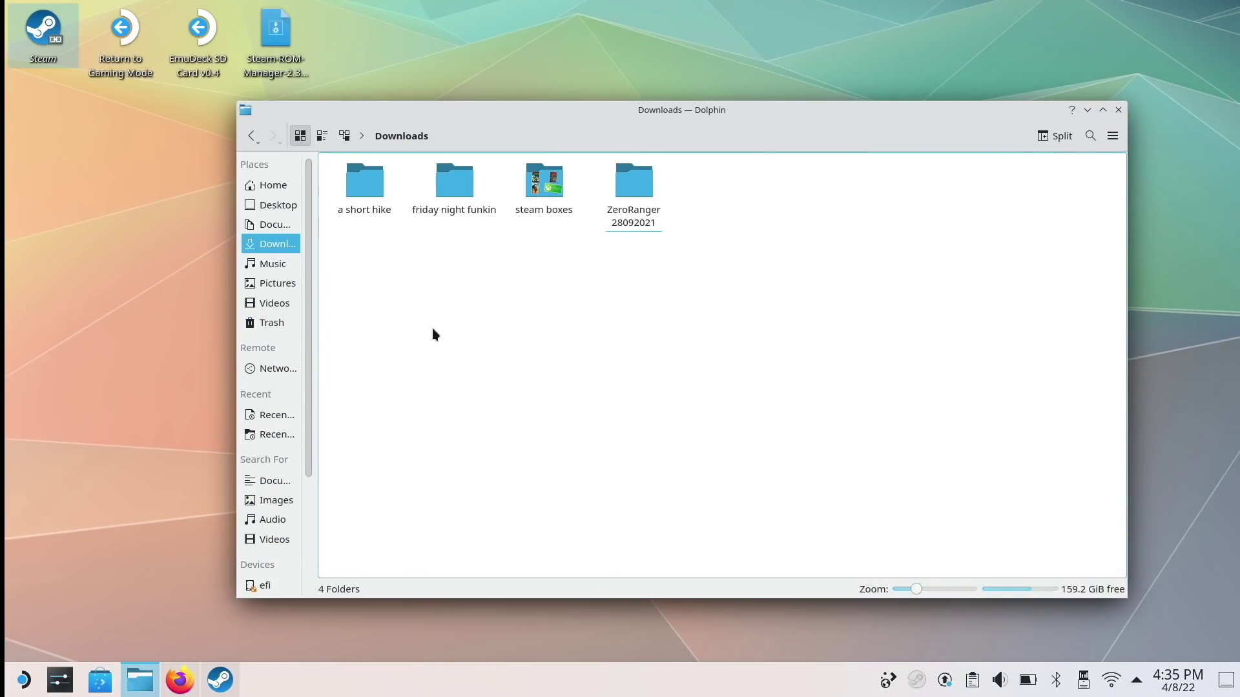
# Bring Steam back, start adding a non-Steam game, and browse to the friday night funkin folder in Downloads
pyautogui.click(220, 679)
pyautogui.click(58, 642)
pyautogui.click(55, 593)
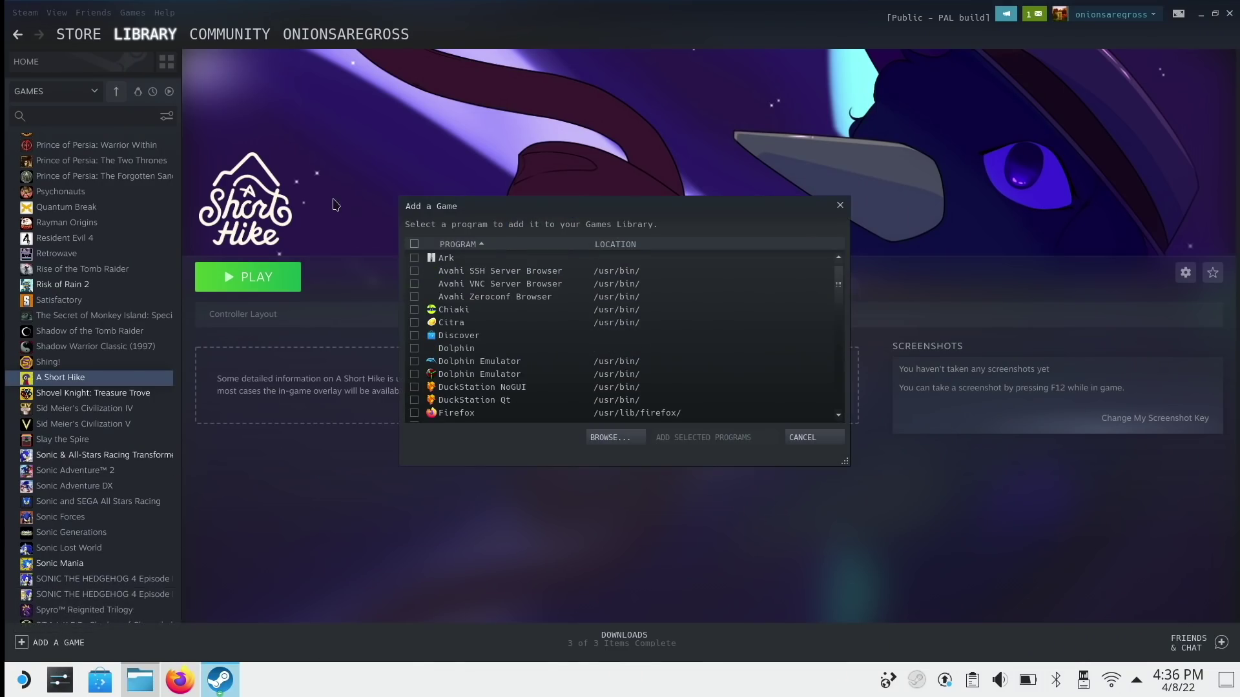
pyautogui.click(610, 437)
pyautogui.click(581, 245)
pyautogui.click(552, 305)
pyautogui.doubleClick(494, 290)
# Show all file types and add the Funkin file to the library as a non-Steam game
pyautogui.click(578, 431)
pyautogui.click(533, 463)
pyautogui.click(471, 333)
pyautogui.click(774, 413)
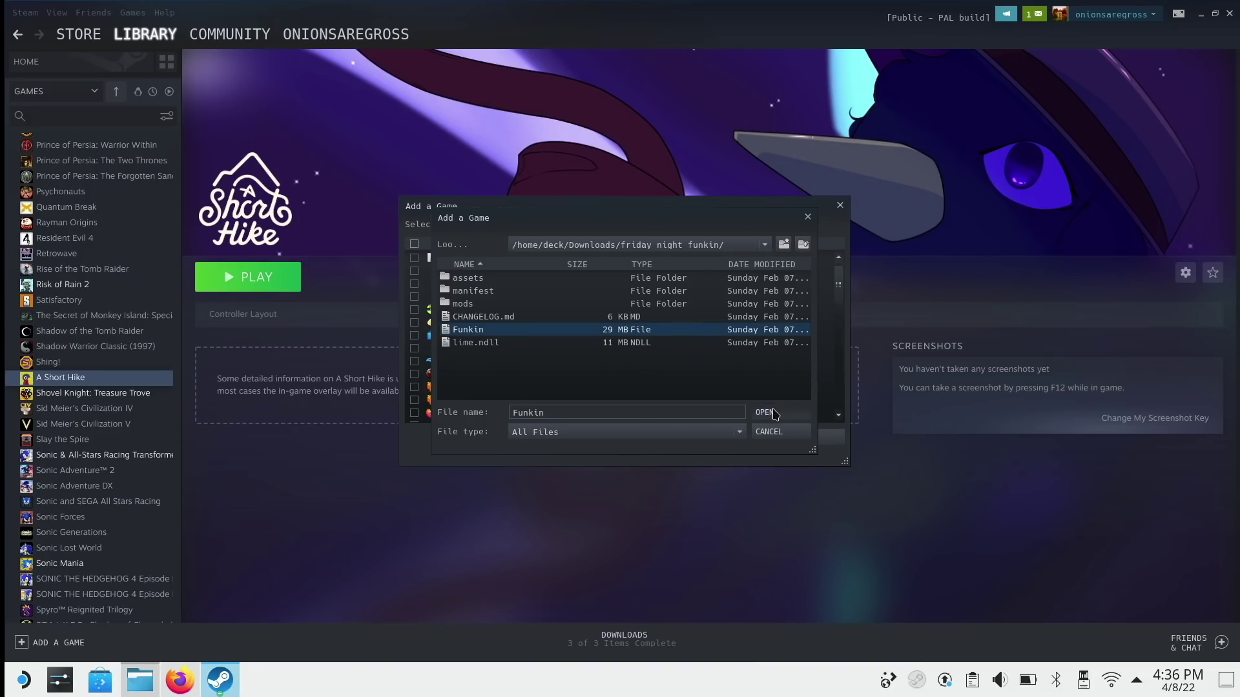
pyautogui.click(714, 434)
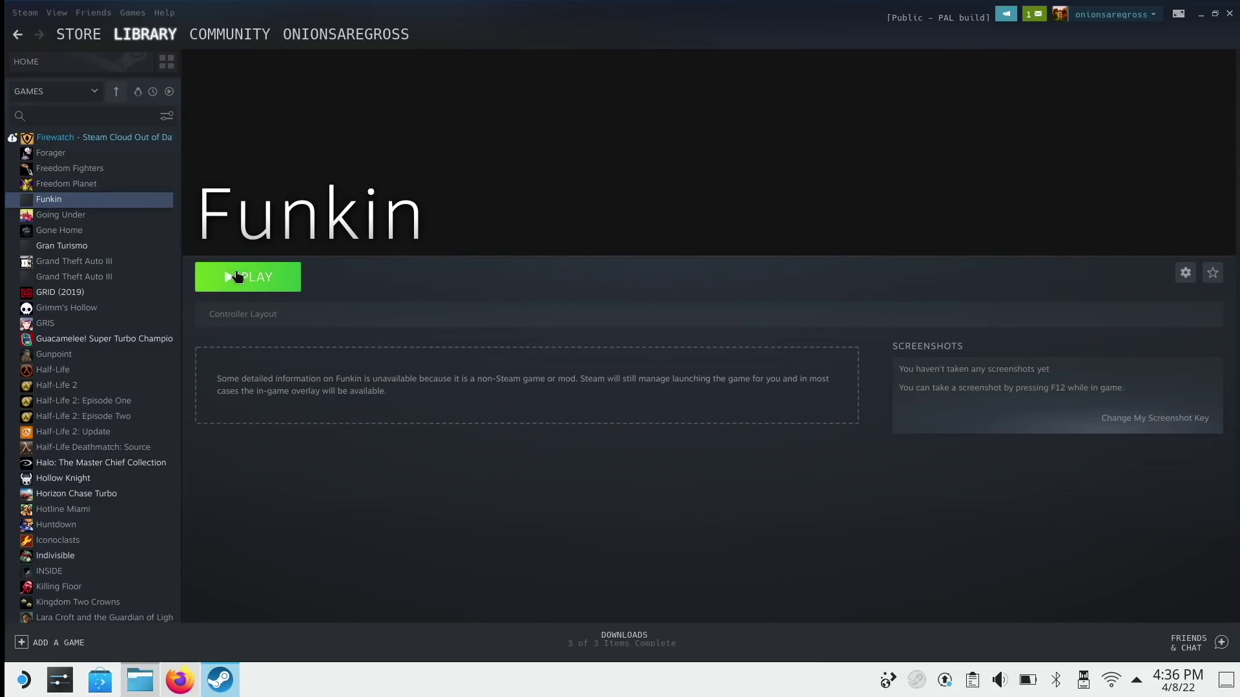
# Launch Funkin from its library page to test it, and close the game window
pyautogui.click(238, 270)
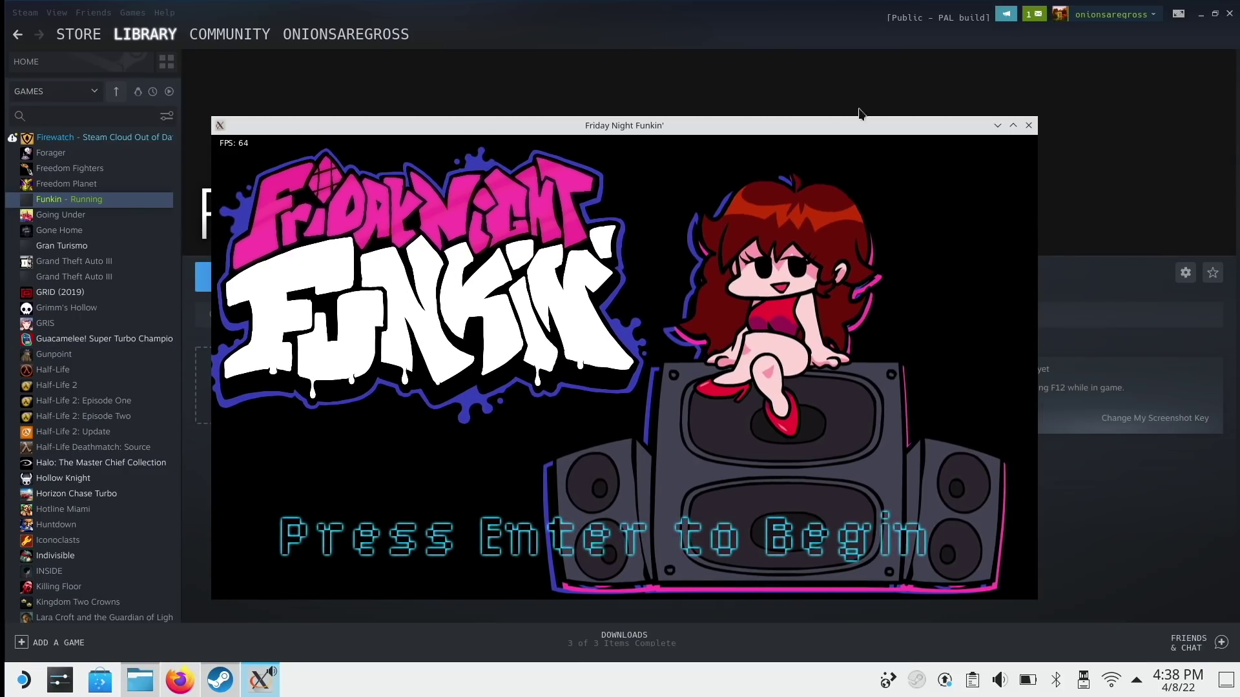
pyautogui.click(1028, 126)
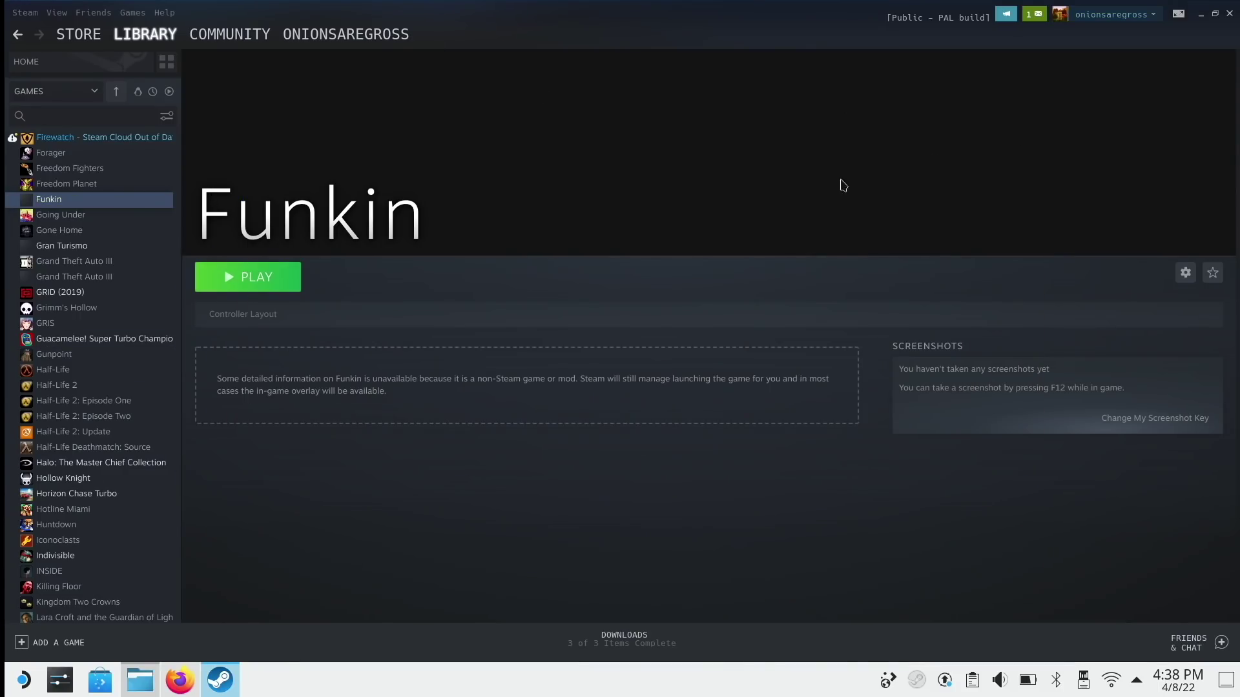
# Switch to Firefox, search SteamGridDB for "friday", and browse the artwork of Friday Night Funkin' (2020)
pyautogui.click(179, 679)
pyautogui.click(417, 89)
pyautogui.write('friday')
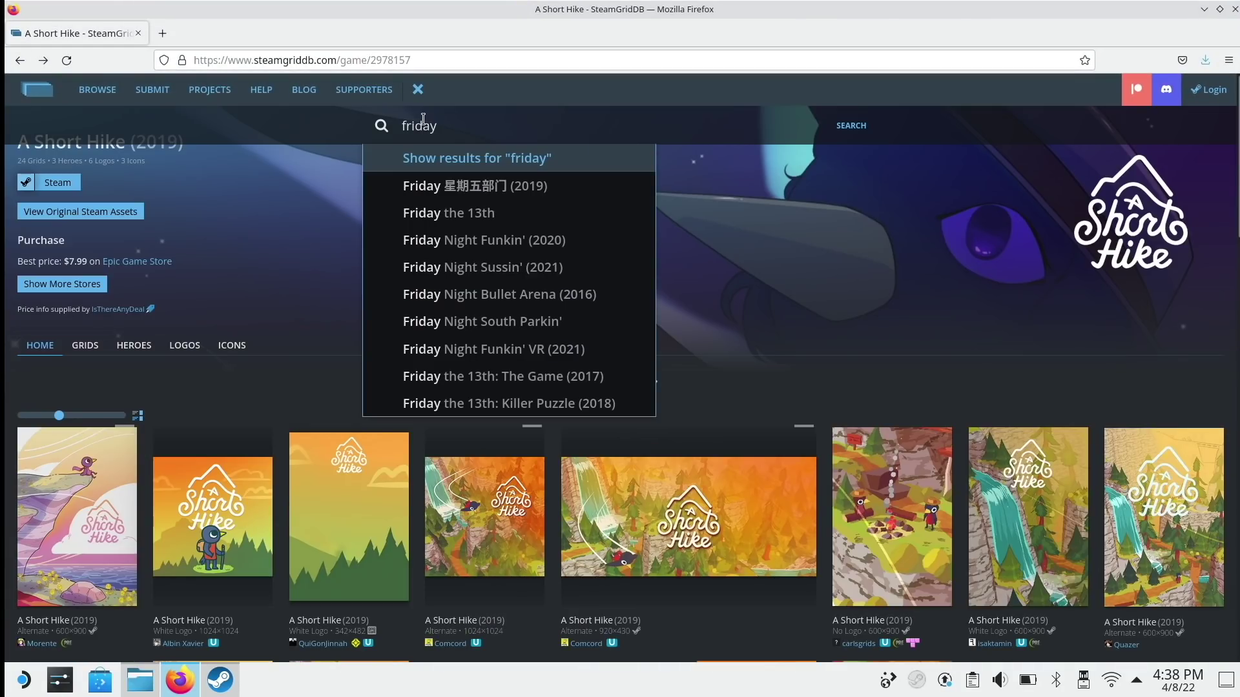
pyautogui.click(490, 240)
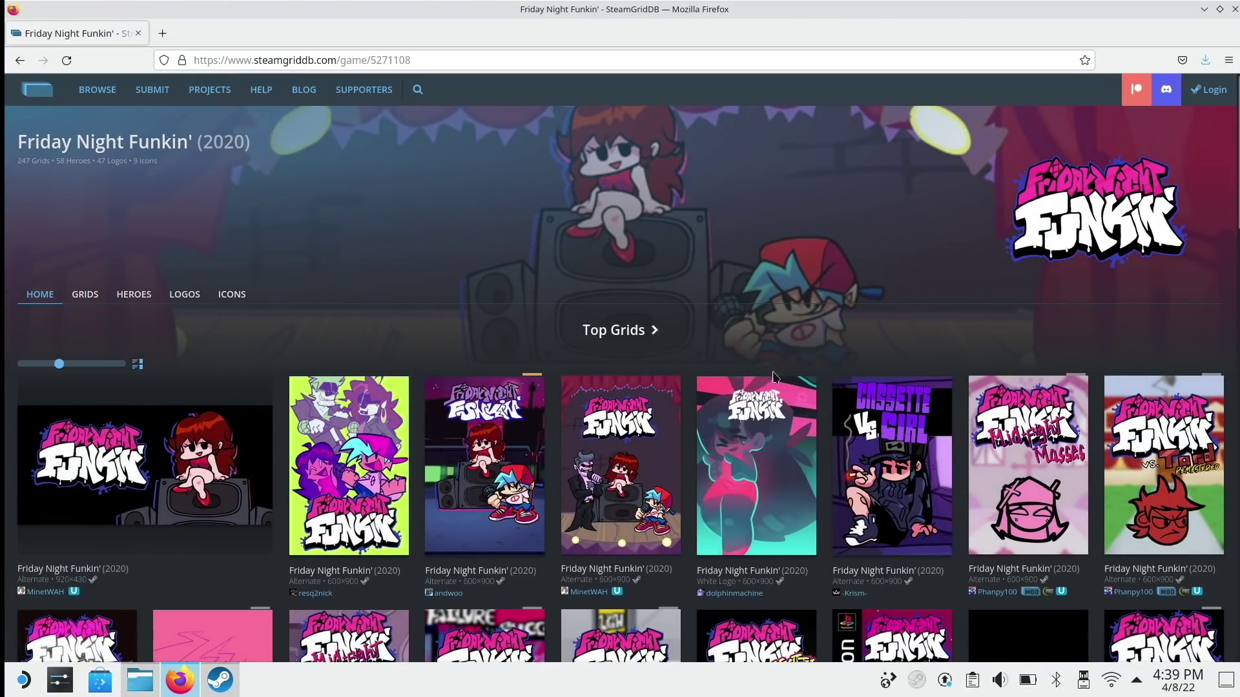
pyautogui.scroll(-2, 958, 298)
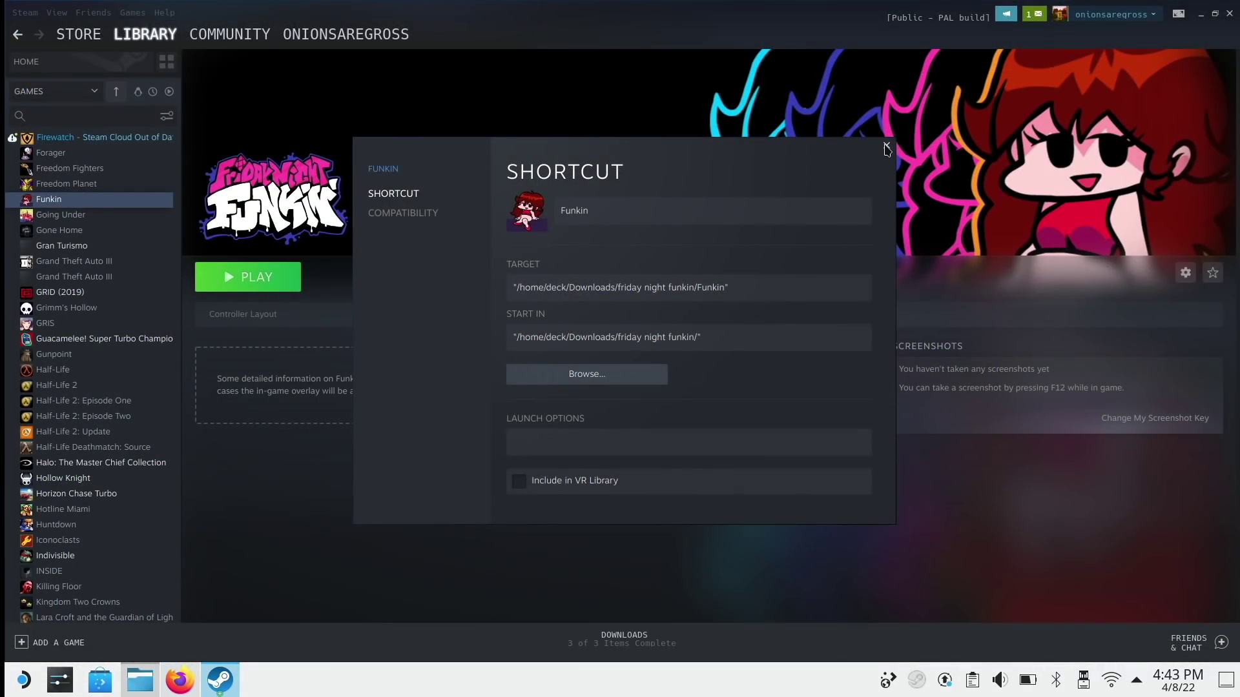
# Close Funkin's properties, open the library home, and set custom artwork for the Friday Night Funkin' poster tile among all games
pyautogui.click(886, 147)
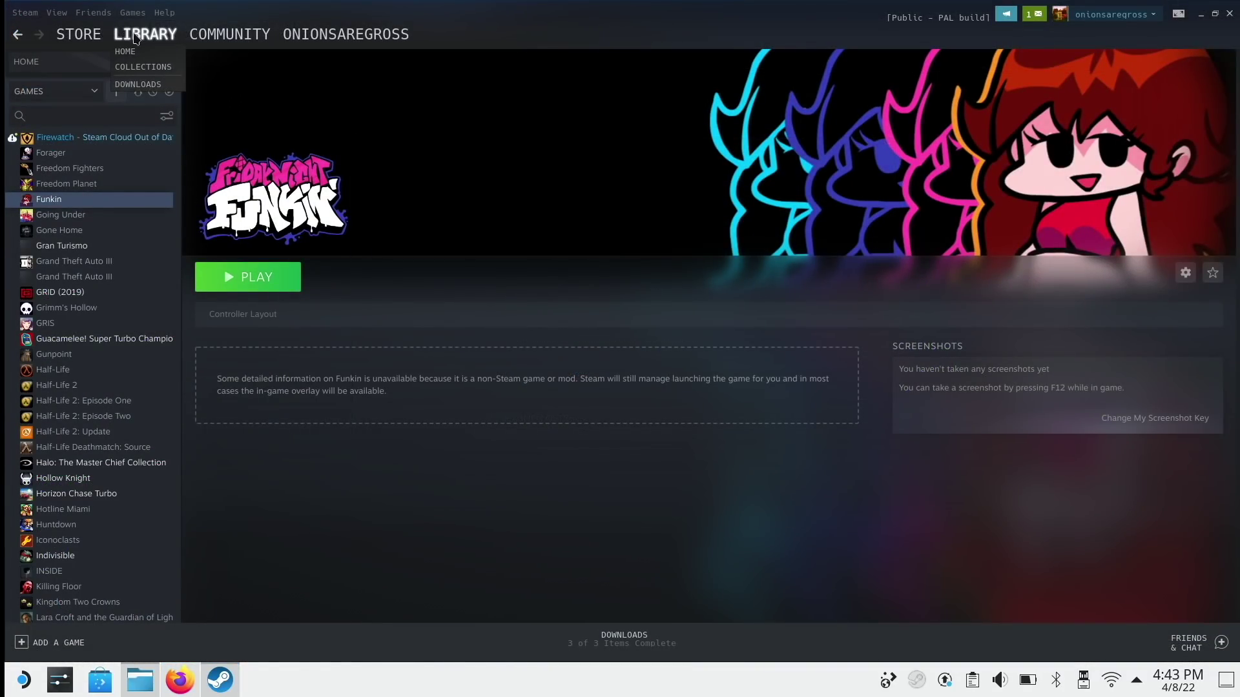
pyautogui.click(136, 57)
pyautogui.rightClick(961, 288)
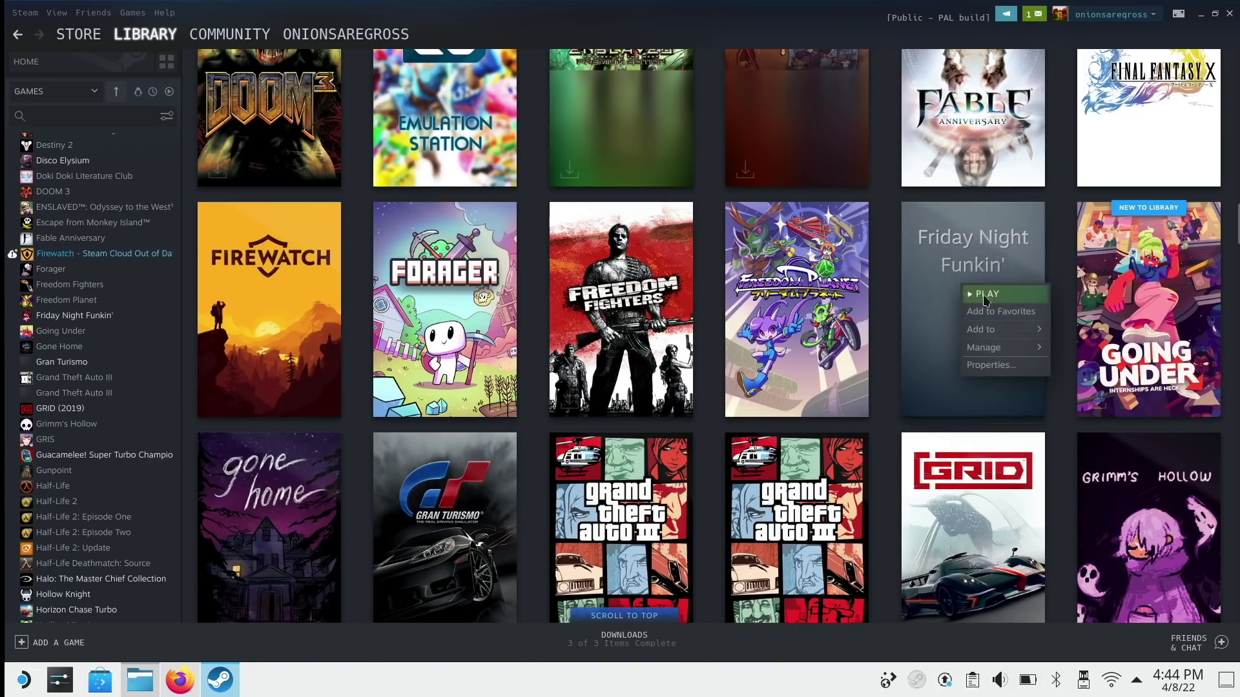
pyautogui.moveTo(994, 350)
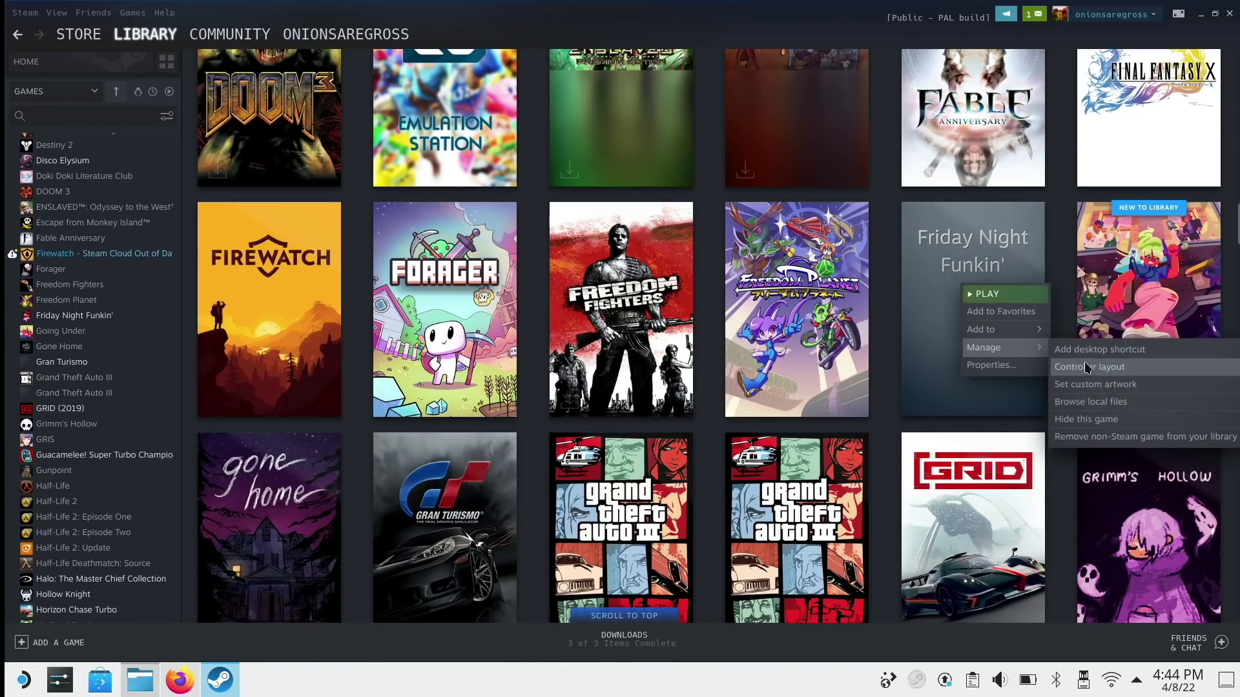
pyautogui.click(1095, 384)
pyautogui.click(769, 394)
pyautogui.click(763, 413)
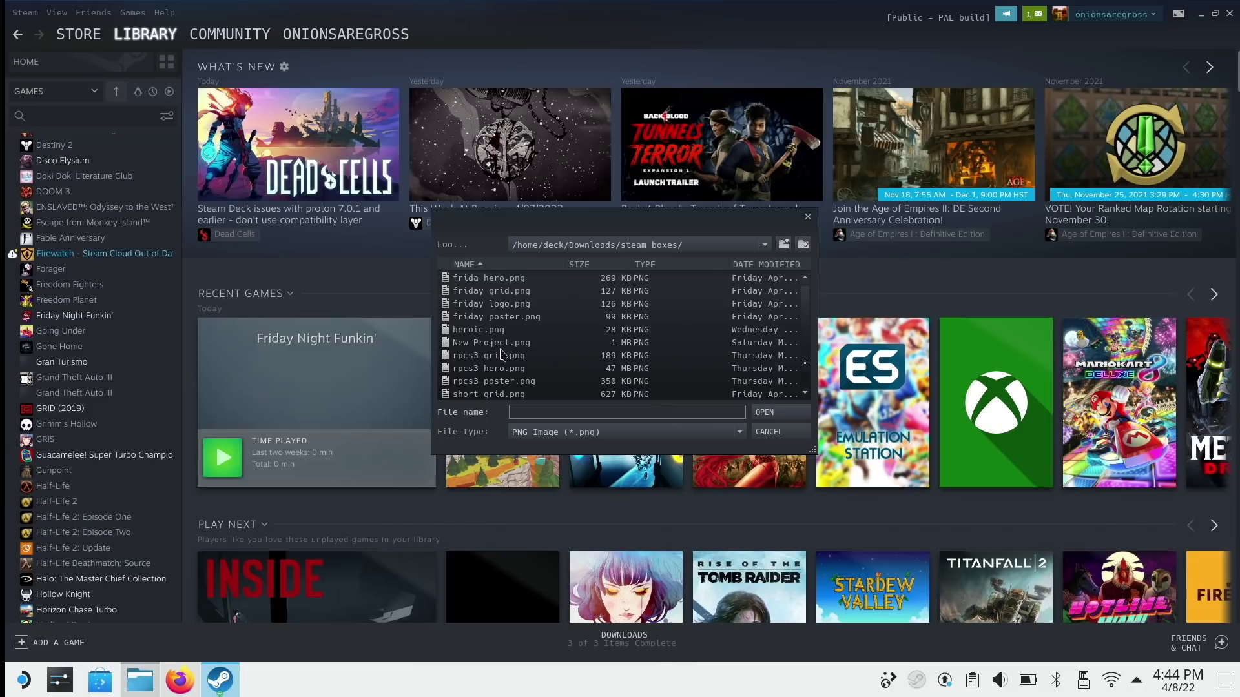
# Set friday grid.png as the custom artwork for Friday Night Funkin' under Recent Games
pyautogui.scroll(1, 502, 353)
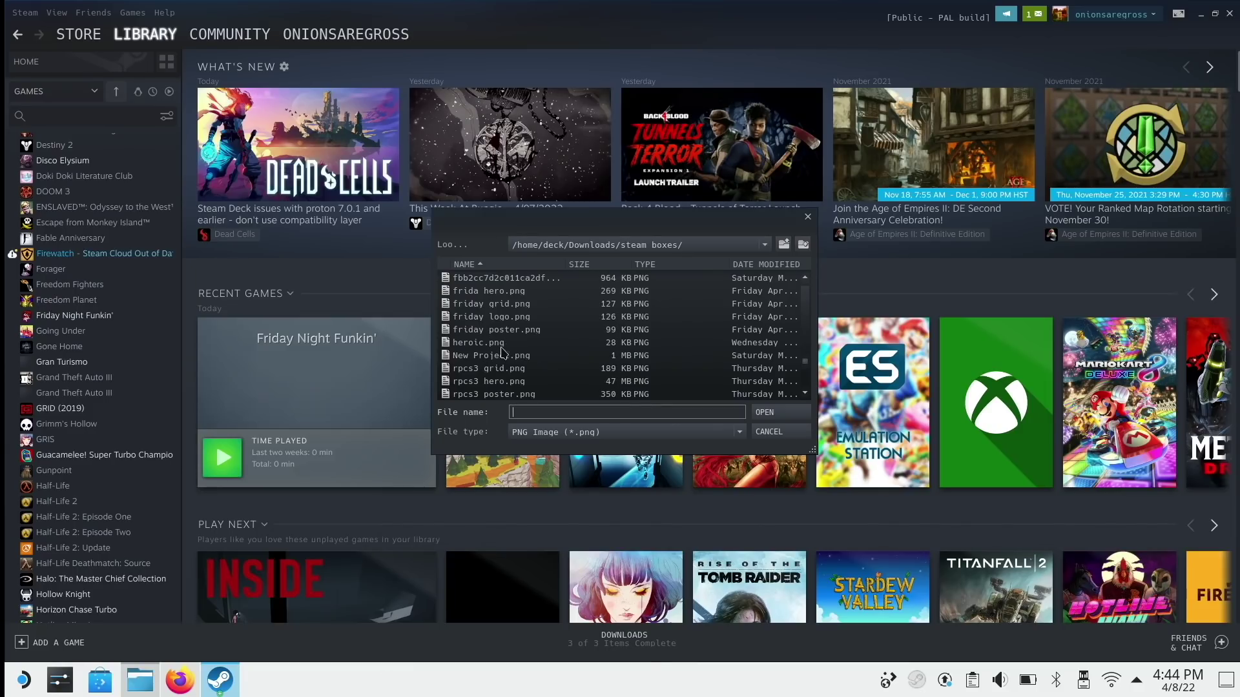
pyautogui.click(497, 304)
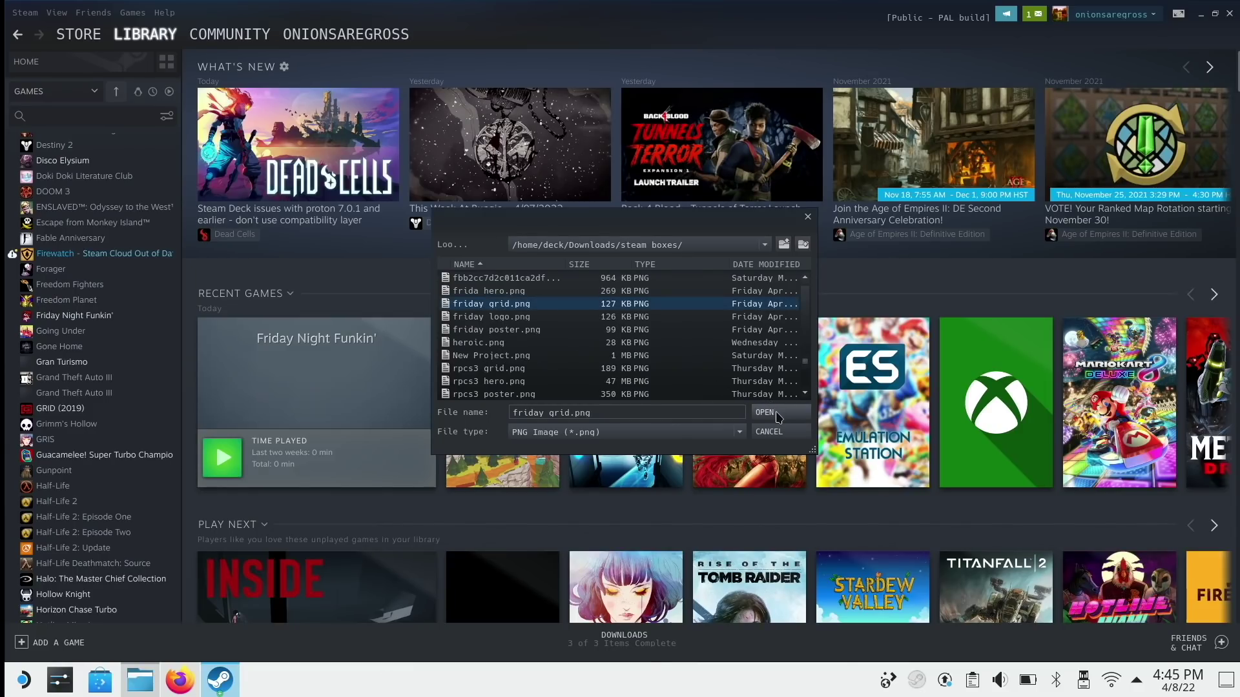
pyautogui.click(776, 414)
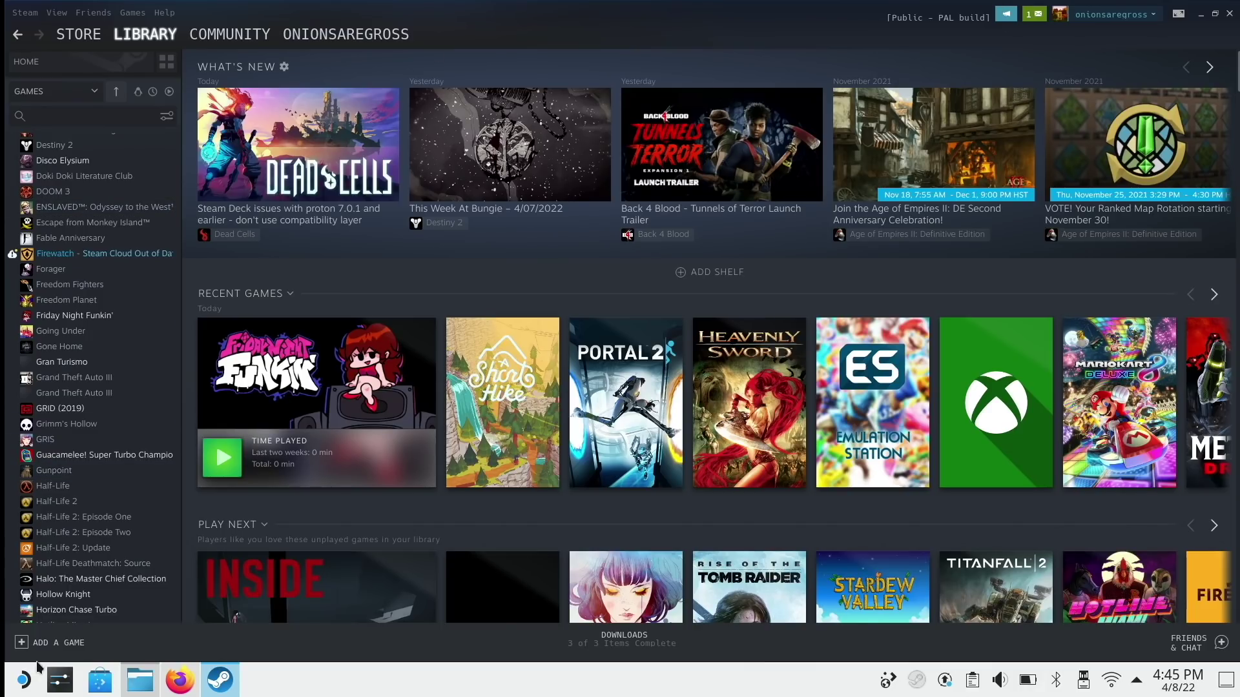
# Start adding another non-Steam game and browse to the ZeroRanger 28092021 folder in Downloads
pyautogui.click(39, 642)
pyautogui.click(55, 595)
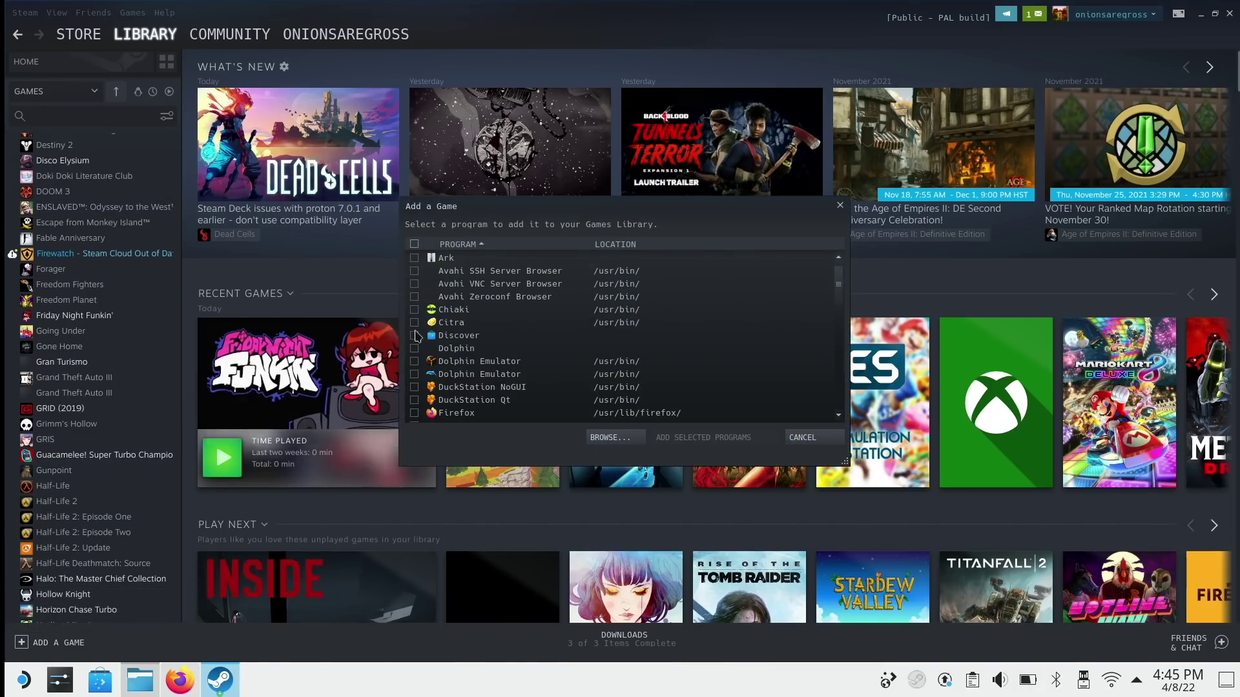
pyautogui.click(615, 437)
pyautogui.click(568, 245)
pyautogui.click(567, 304)
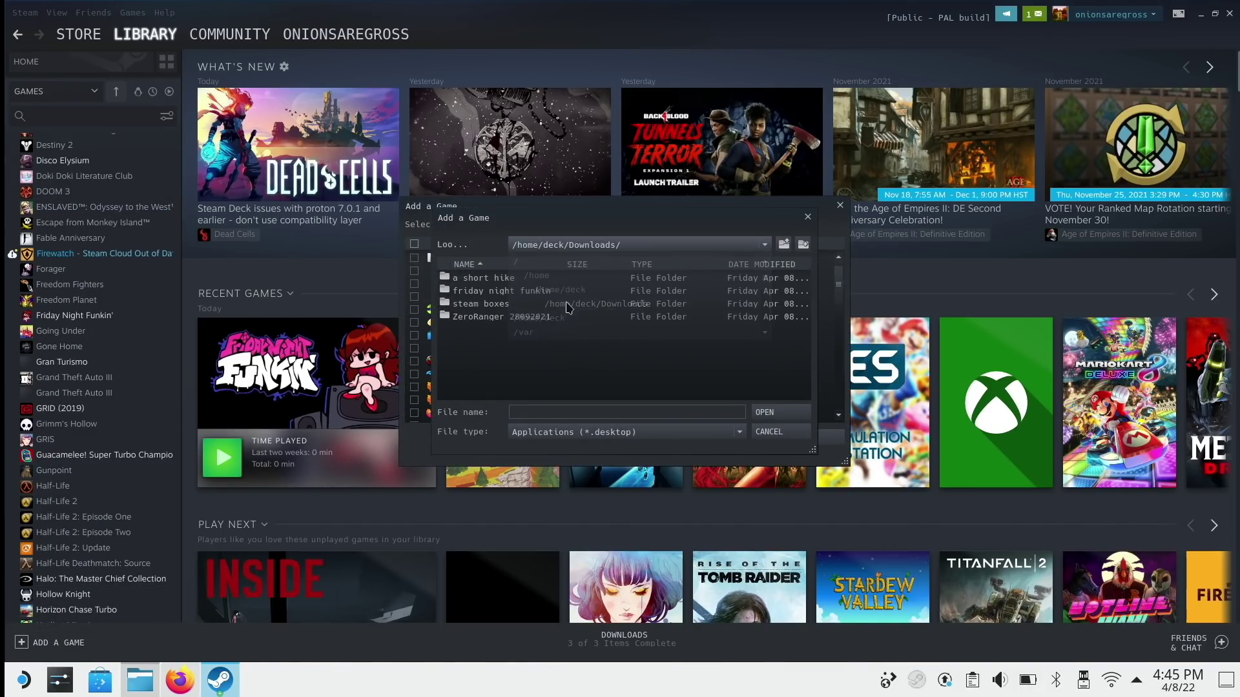
pyautogui.doubleClick(478, 319)
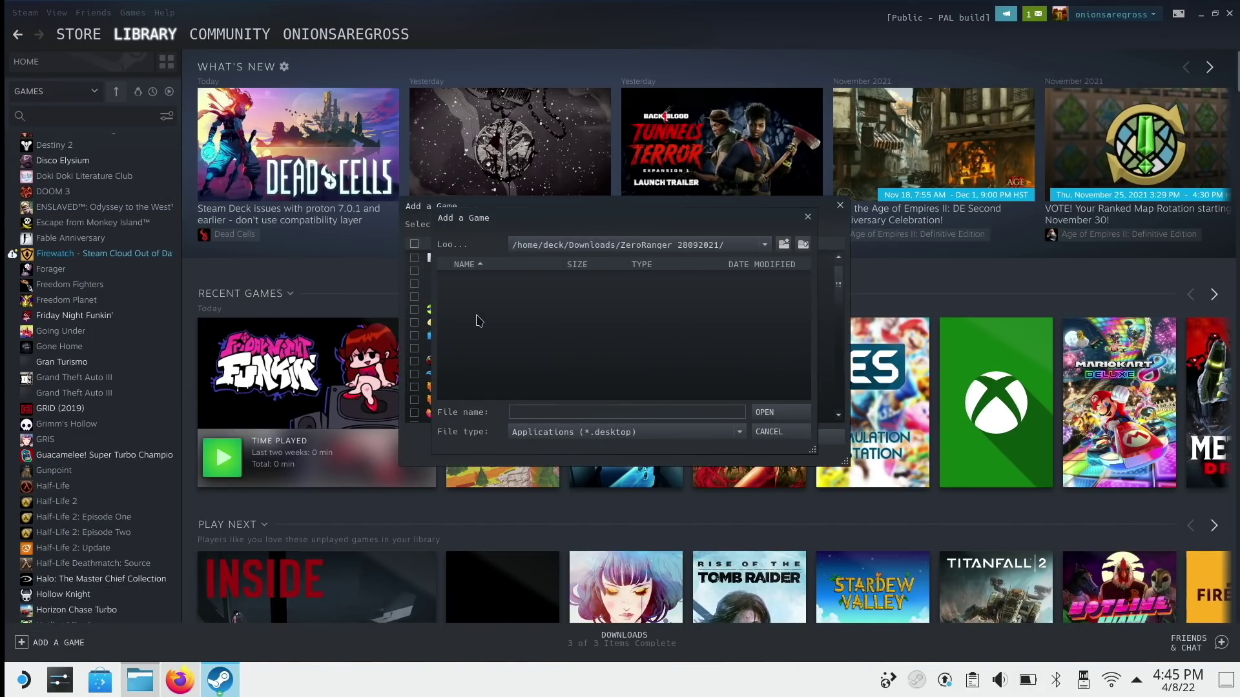
# Show all file types and add ZeroRanger.exe to the library as a non-Steam game
pyautogui.click(551, 432)
pyautogui.click(554, 448)
pyautogui.scroll(-10, 547, 346)
pyautogui.scroll(-10, 548, 347)
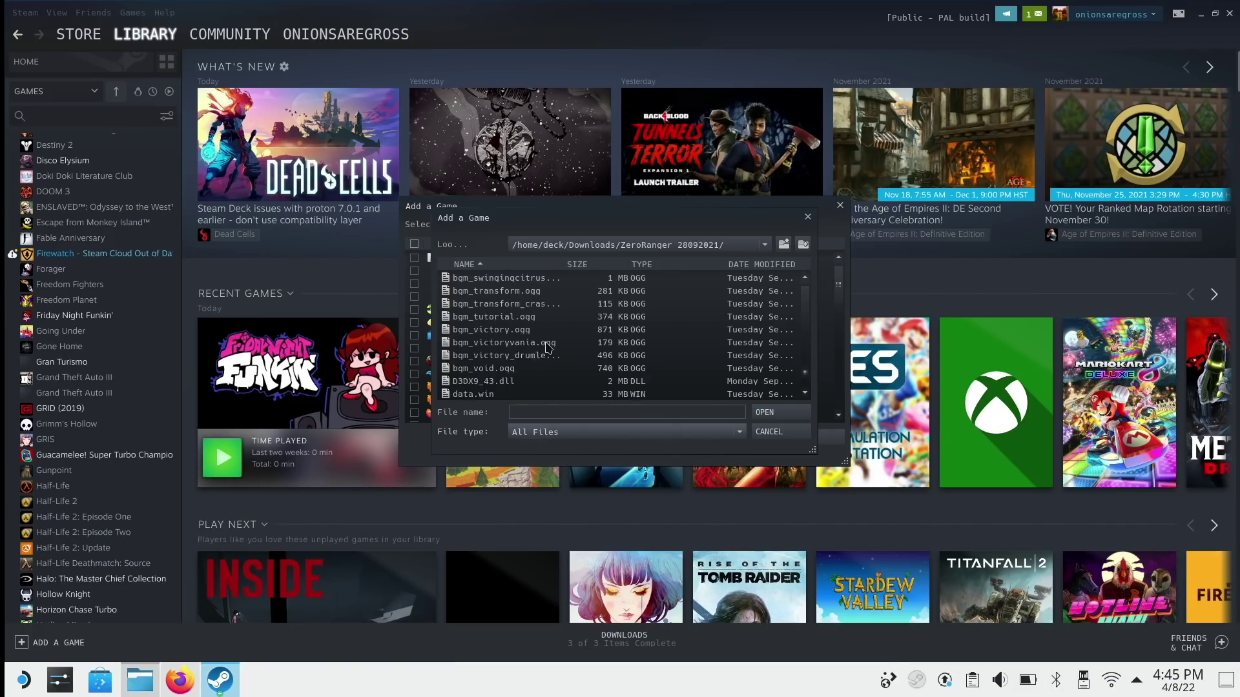
pyautogui.doubleClick(482, 395)
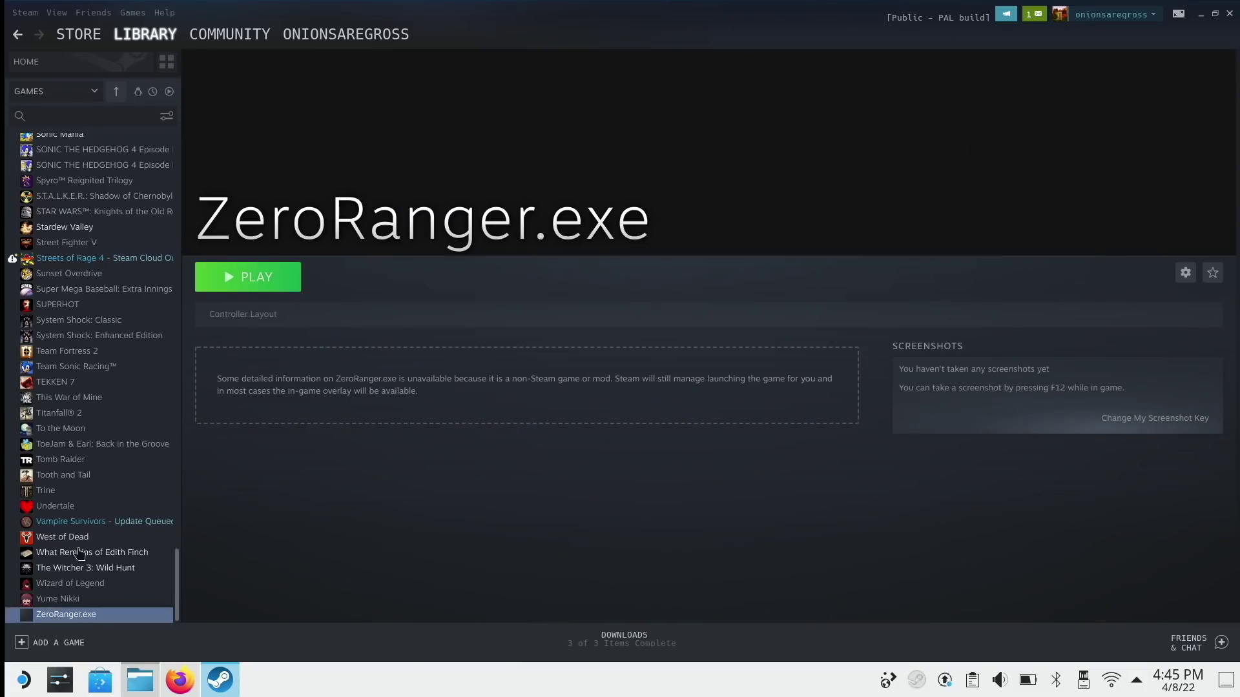
# Force ZeroRanger.exe to use the Proton 7.0-1 compatibility tool and close its properties
pyautogui.rightClick(83, 614)
pyautogui.click(112, 604)
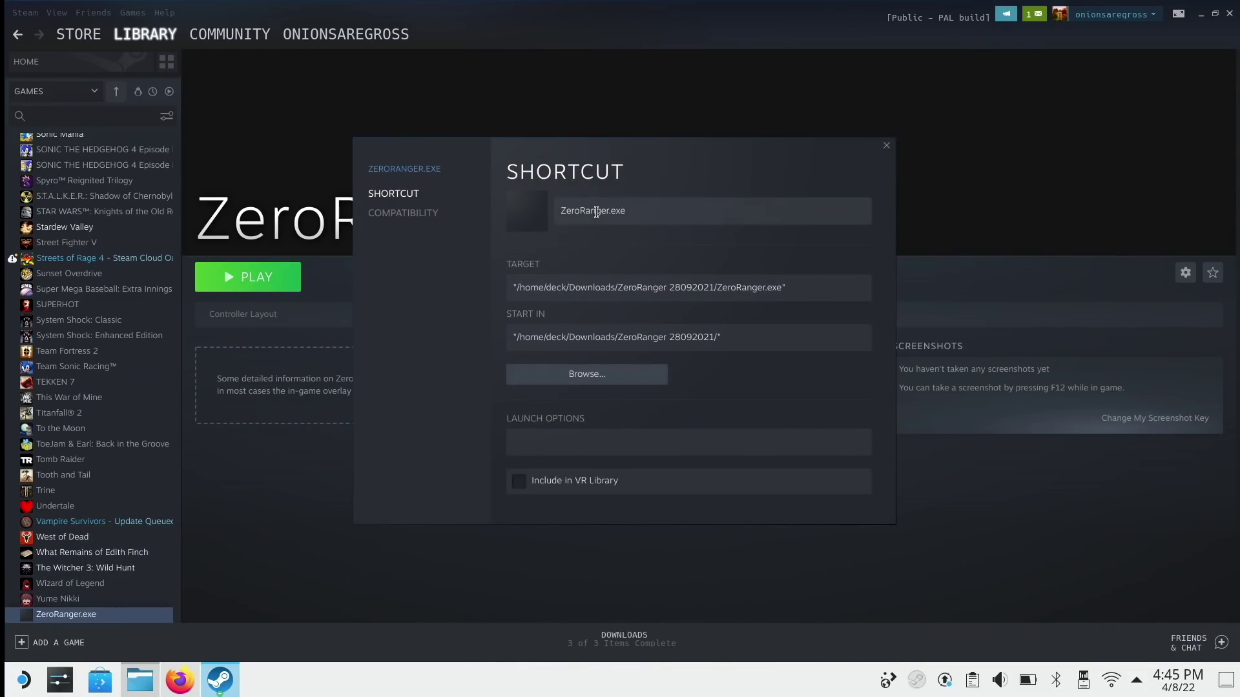
pyautogui.click(442, 218)
pyautogui.click(597, 205)
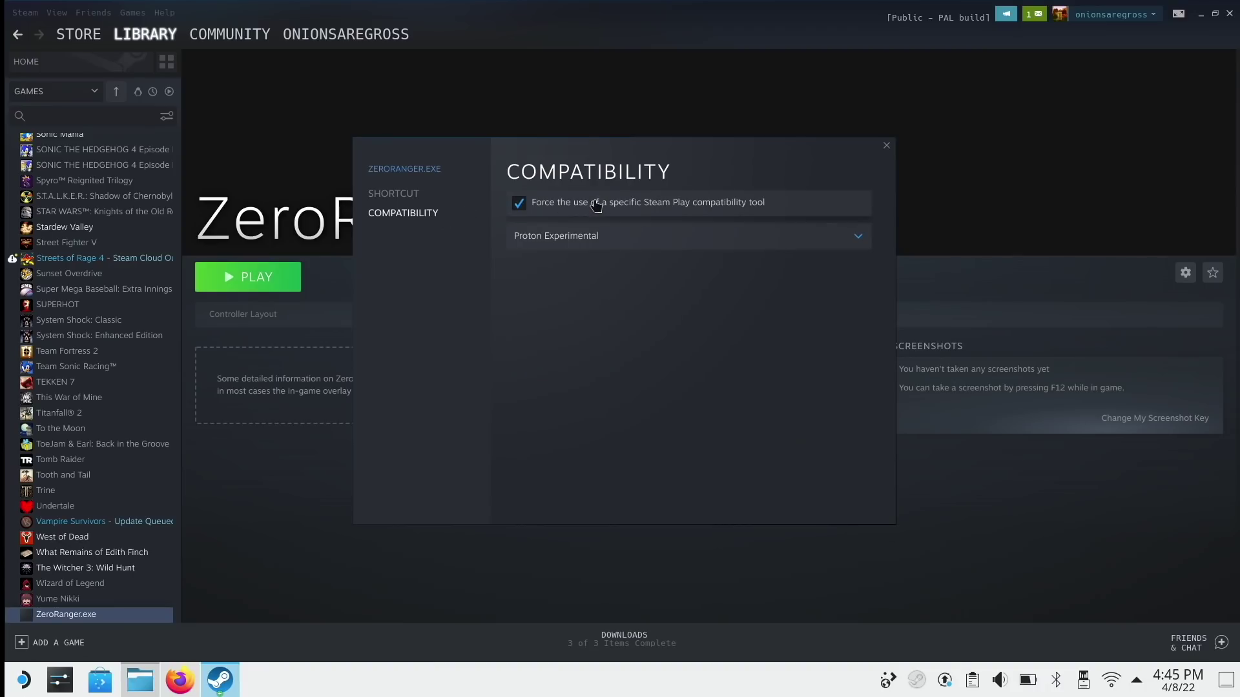
pyautogui.click(585, 233)
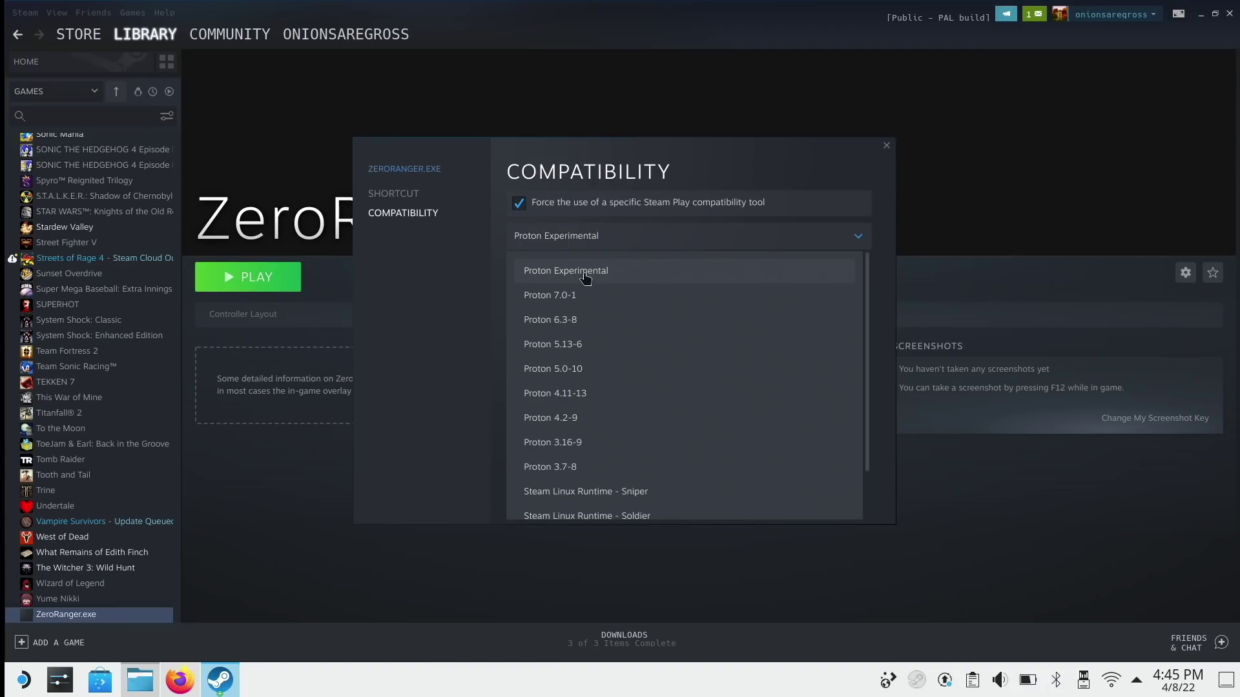
pyautogui.click(586, 277)
pyautogui.click(667, 244)
pyautogui.click(659, 299)
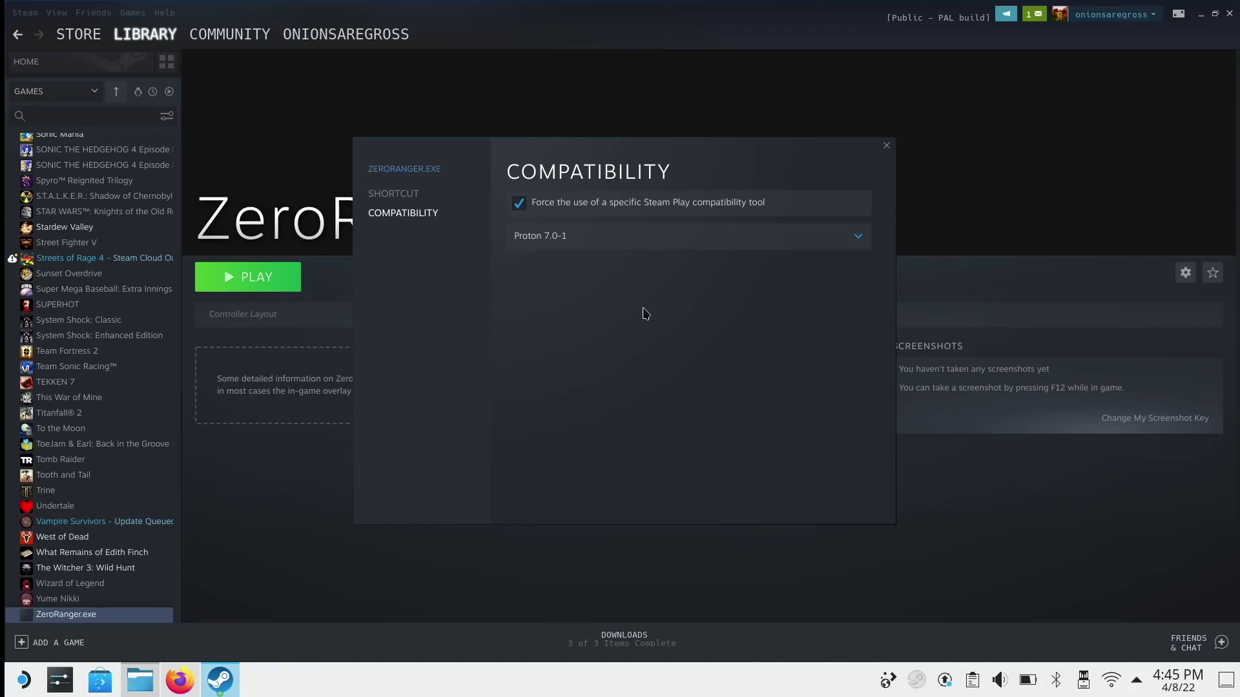
pyautogui.click(884, 147)
# Test-launch ZeroRanger.exe, abort it at the code error, and remove the non-Steam game from the library
pyautogui.click(228, 271)
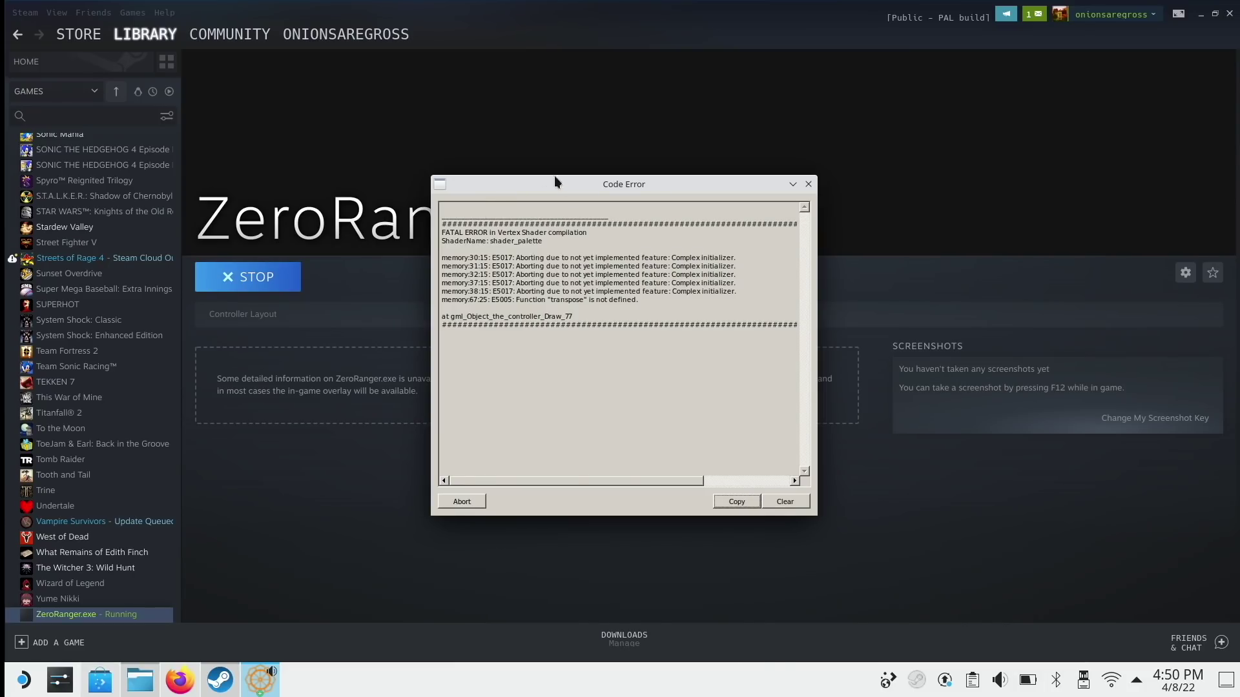
pyautogui.click(463, 501)
pyautogui.rightClick(53, 618)
pyautogui.moveTo(86, 593)
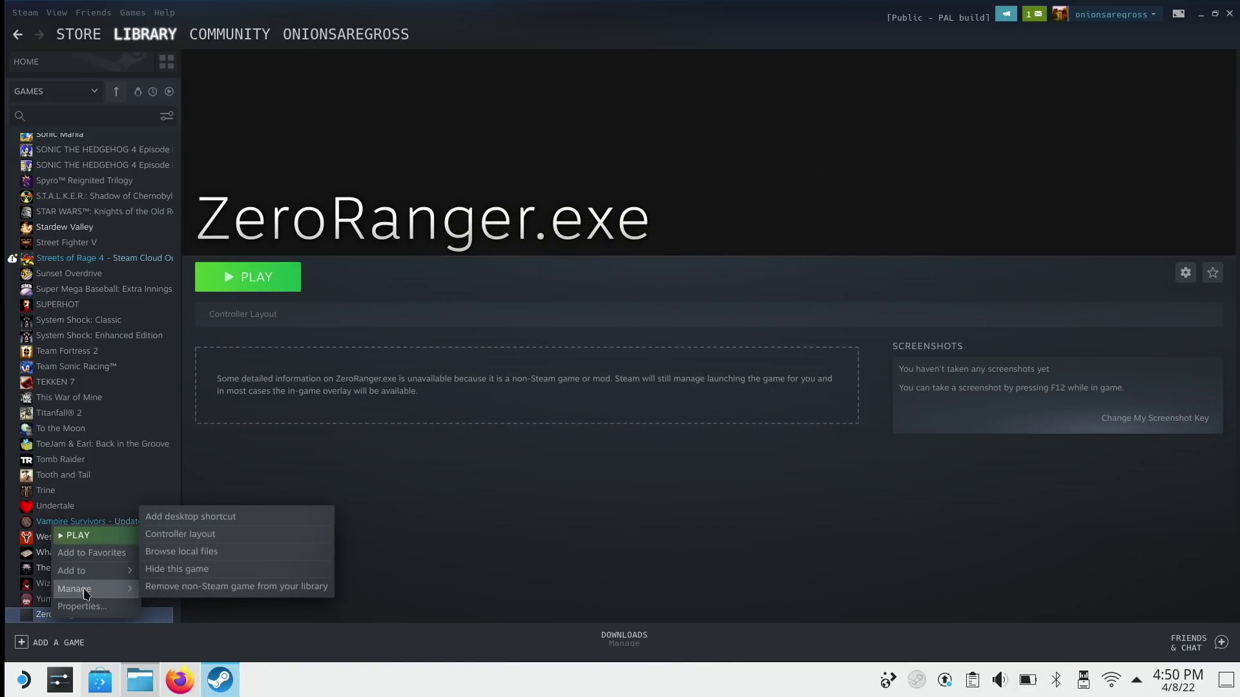
pyautogui.click(165, 587)
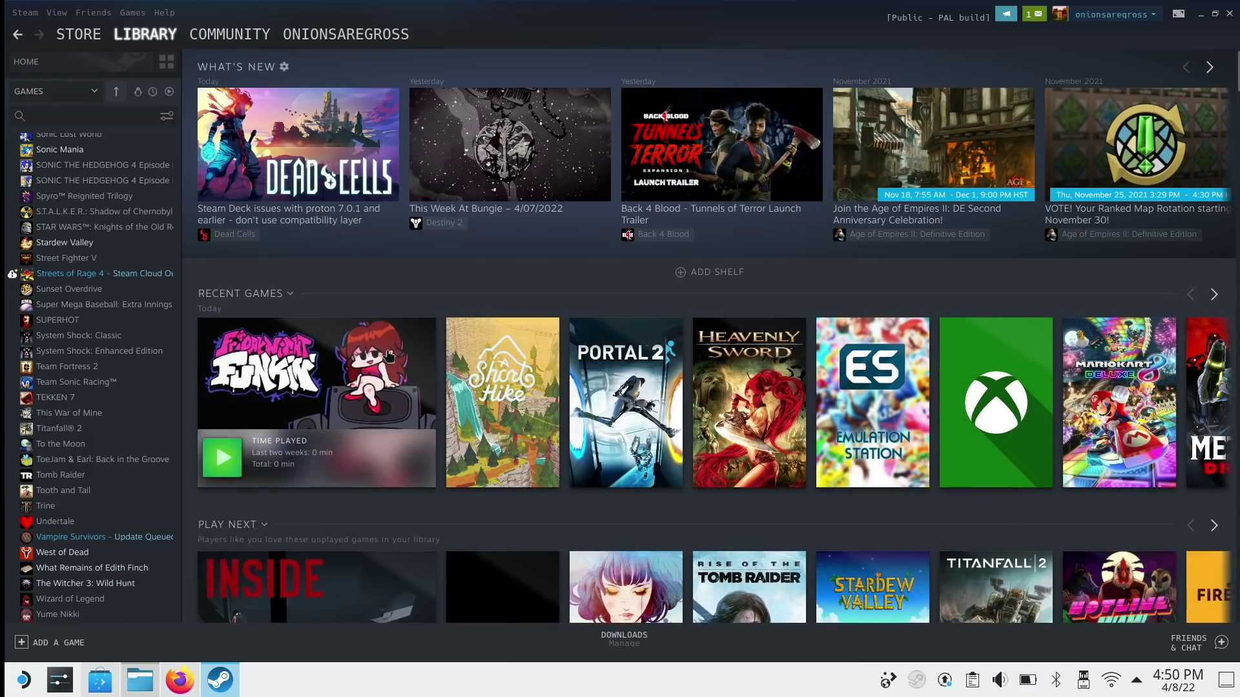
# Close the Steam window and launch Heroic Games Launcher from the installed games
pyautogui.moveTo(502, 366)
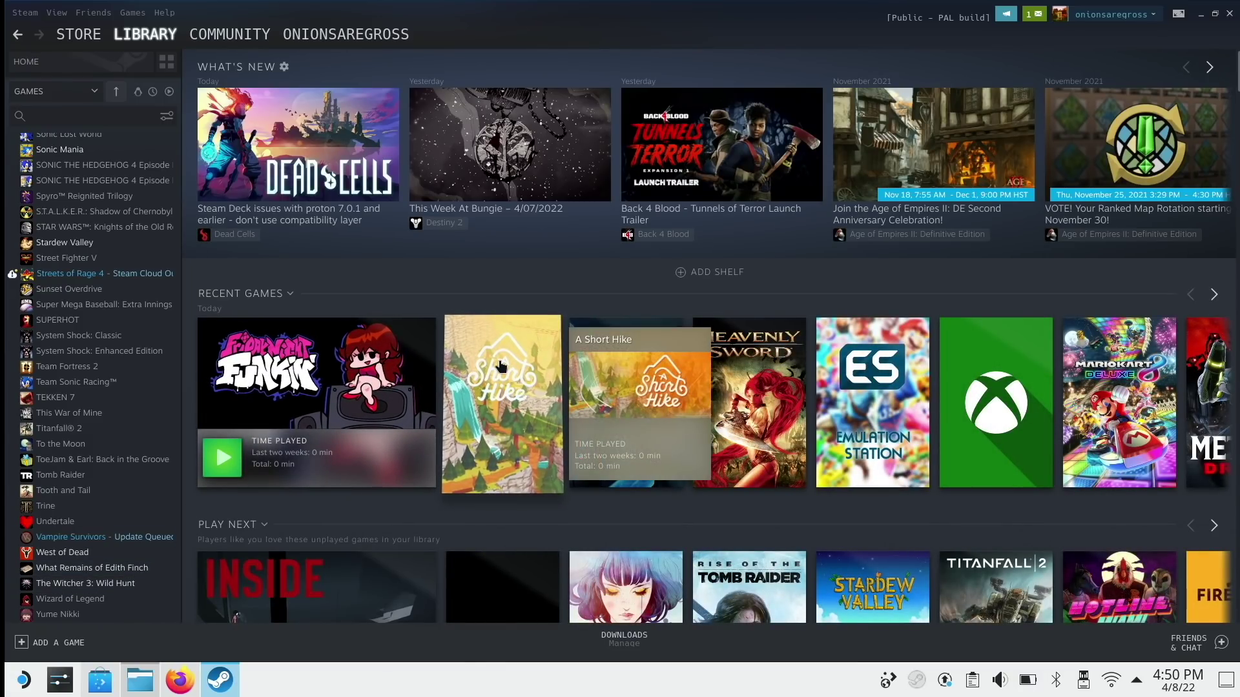
pyautogui.moveTo(374, 347)
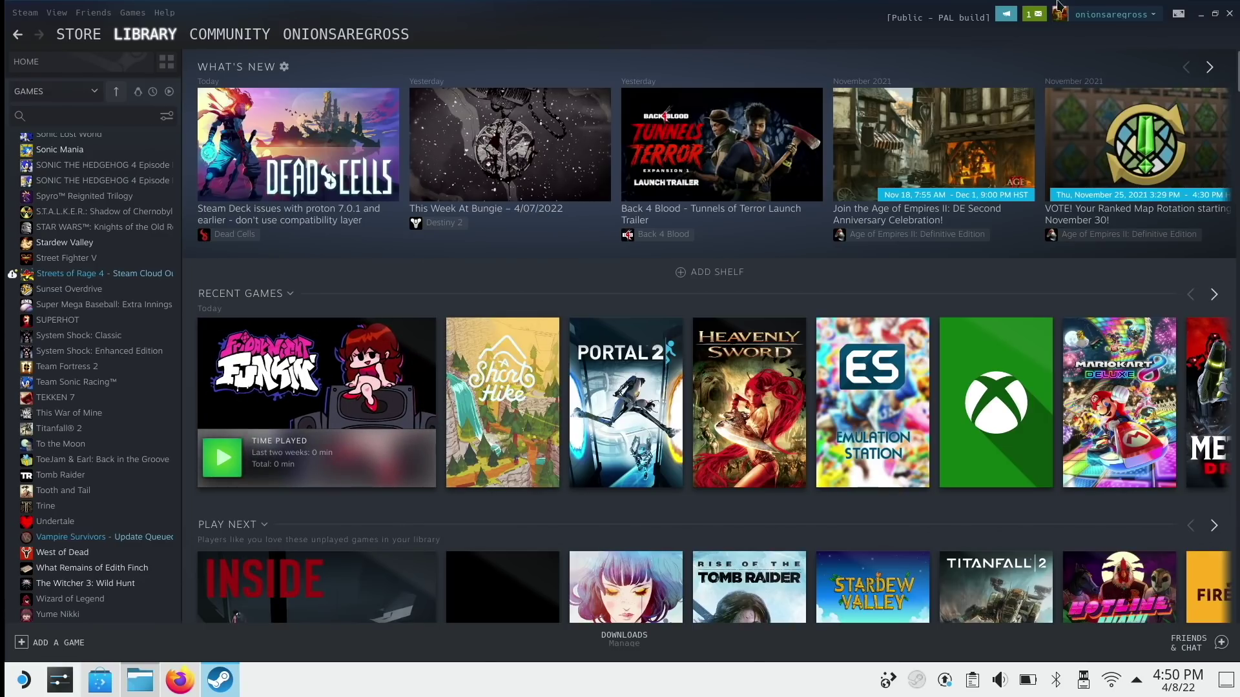
pyautogui.click(1228, 18)
pyautogui.click(25, 677)
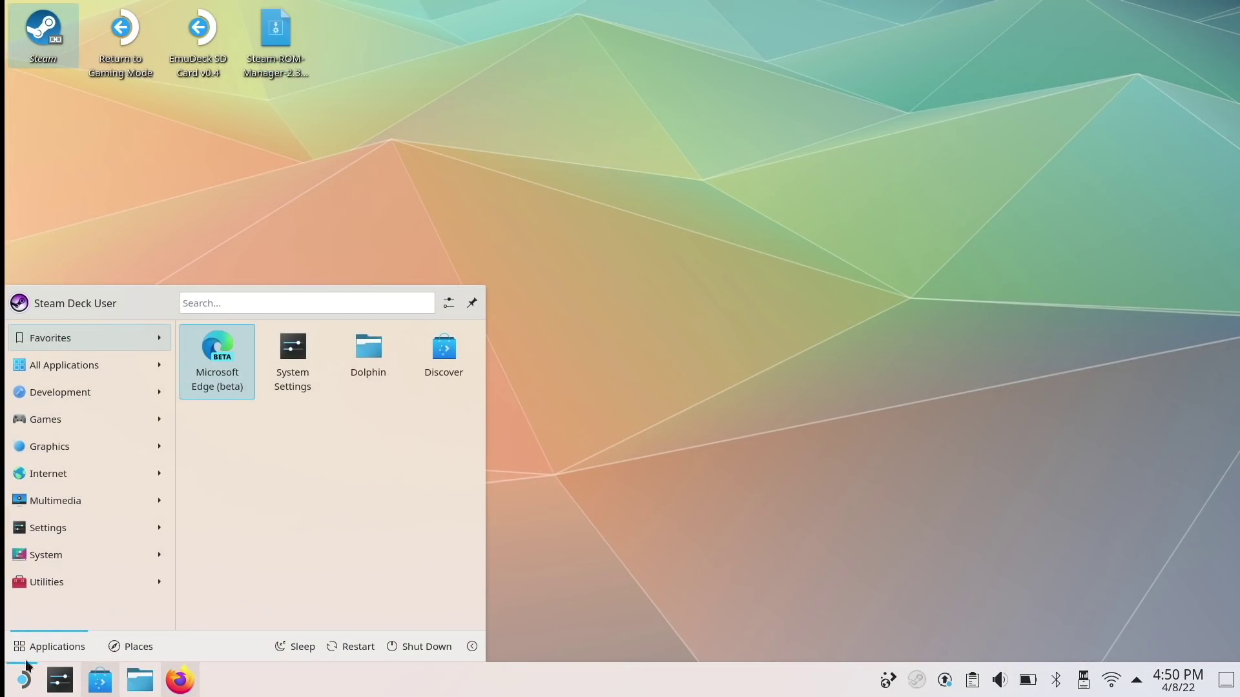
pyautogui.moveTo(87, 416)
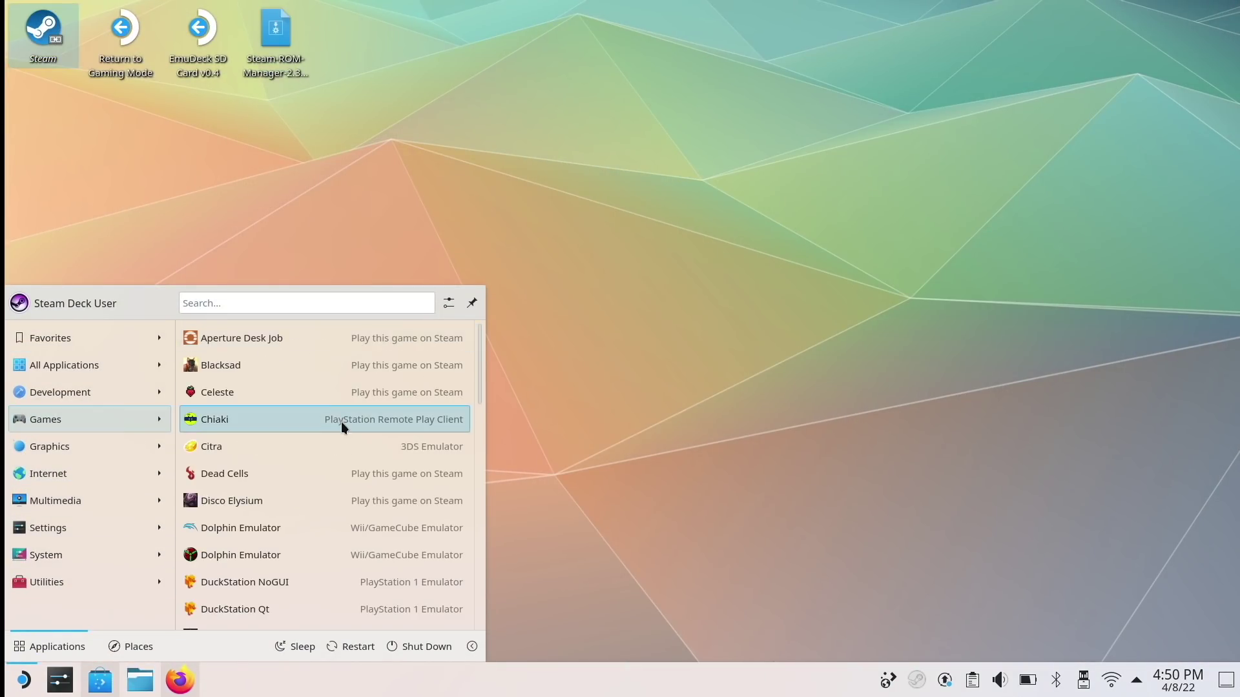
pyautogui.scroll(-3, 340, 419)
pyautogui.scroll(-3, 218, 560)
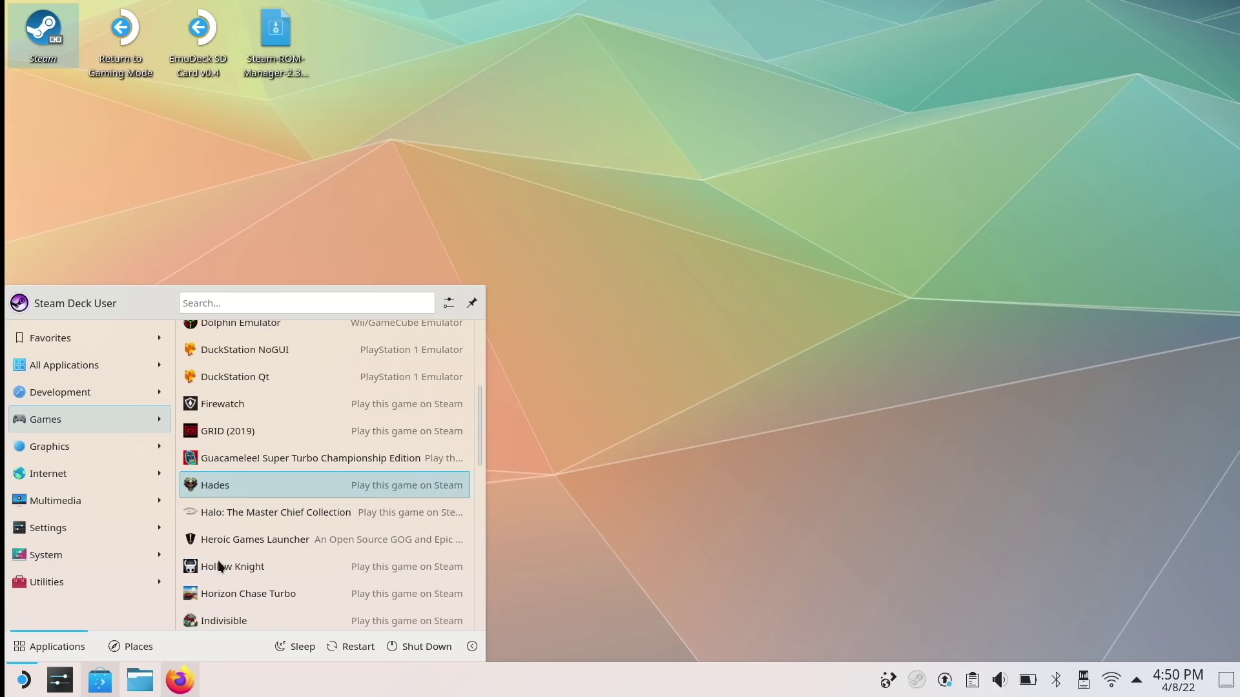
pyautogui.click(255, 542)
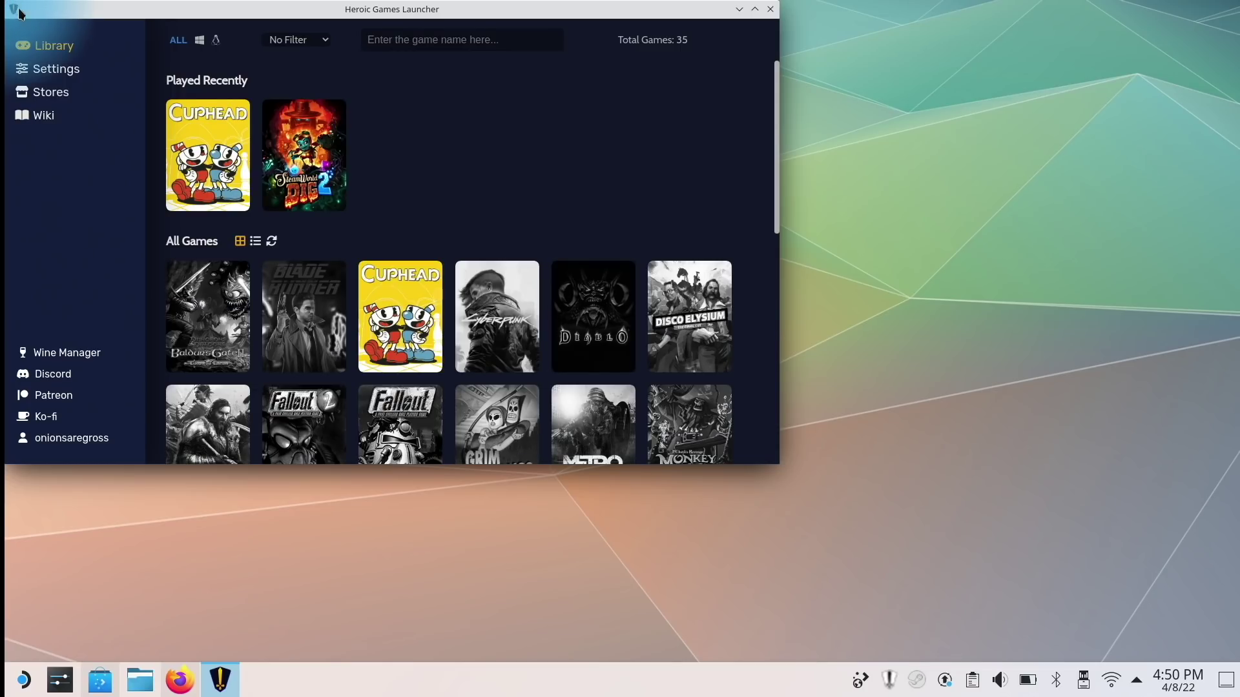
# Enlarge the Heroic Games Launcher window, look through all games in its library, and close it
pyautogui.moveTo(779, 463); pyautogui.dragTo(1192, 634)
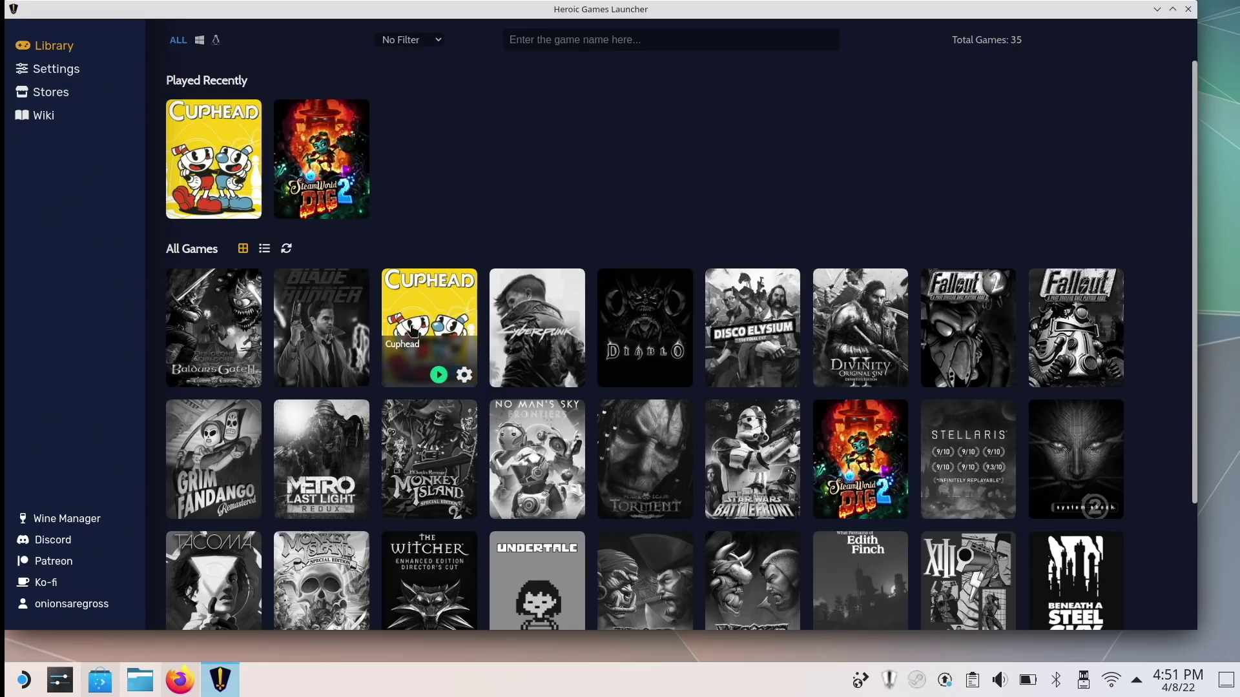
pyautogui.moveTo(860, 469)
pyautogui.scroll(-3, 854, 418)
pyautogui.moveTo(854, 418)
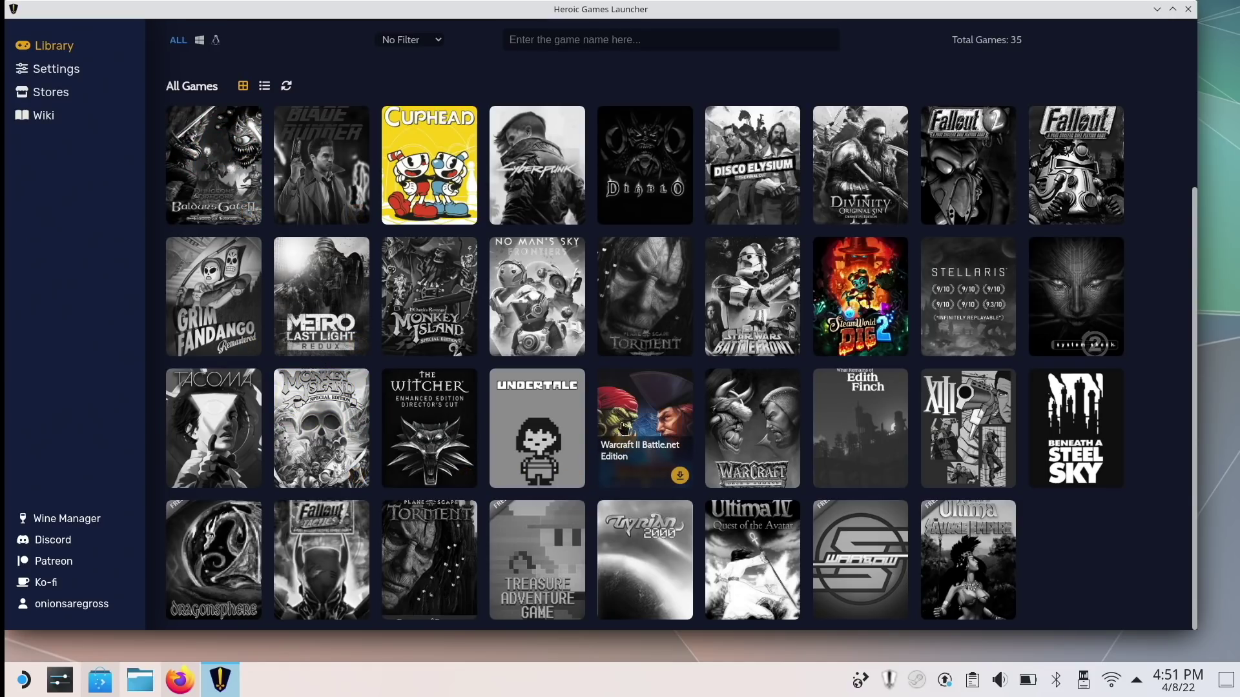
pyautogui.moveTo(947, 566)
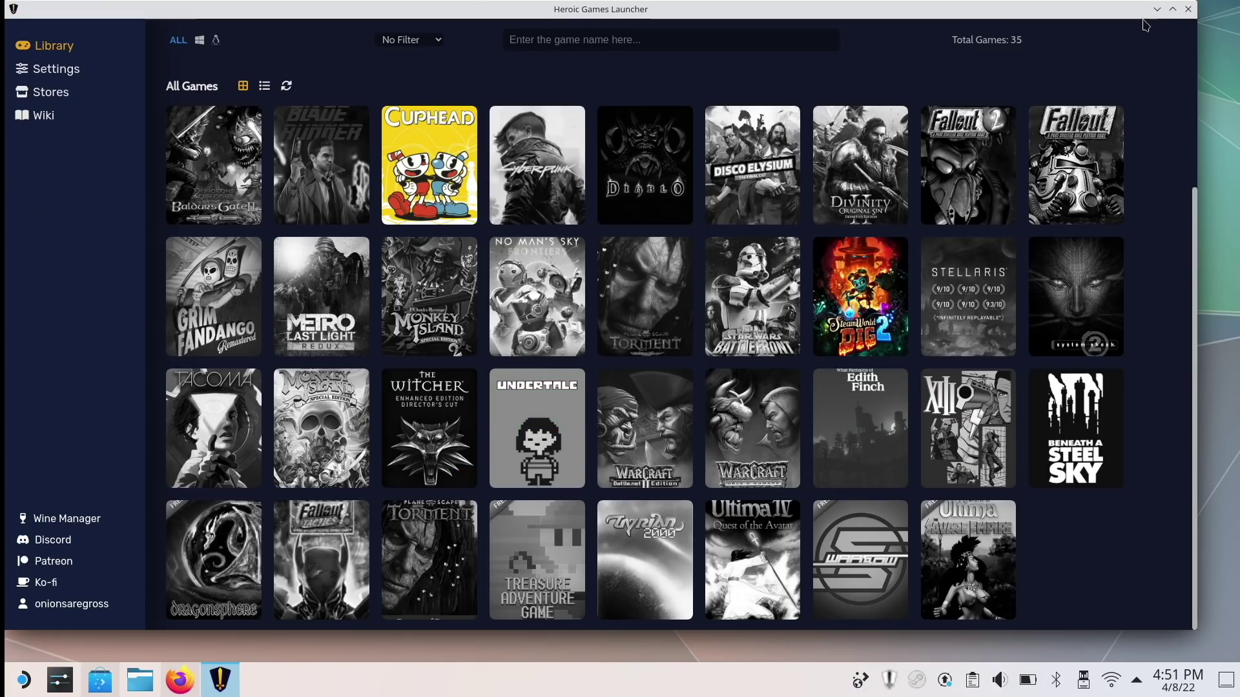
pyautogui.click(1189, 11)
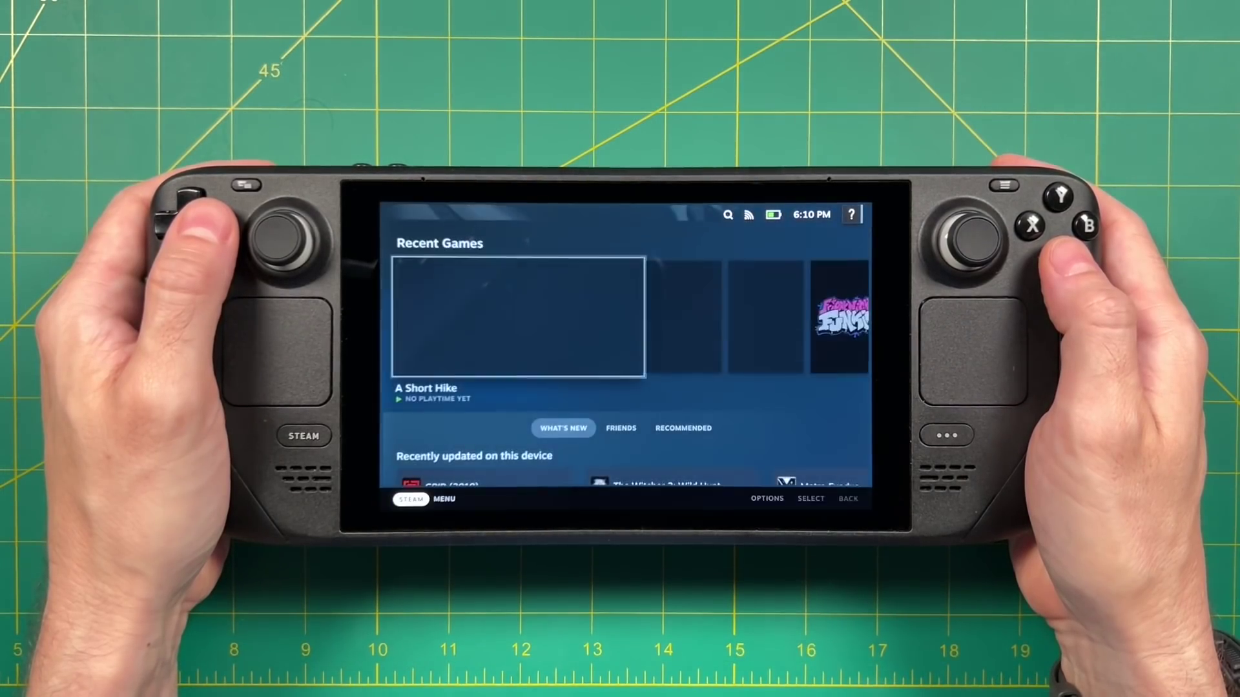
pyautogui.press('Right')
pyautogui.press('Right')
pyautogui.press('Right')
pyautogui.press('Right')
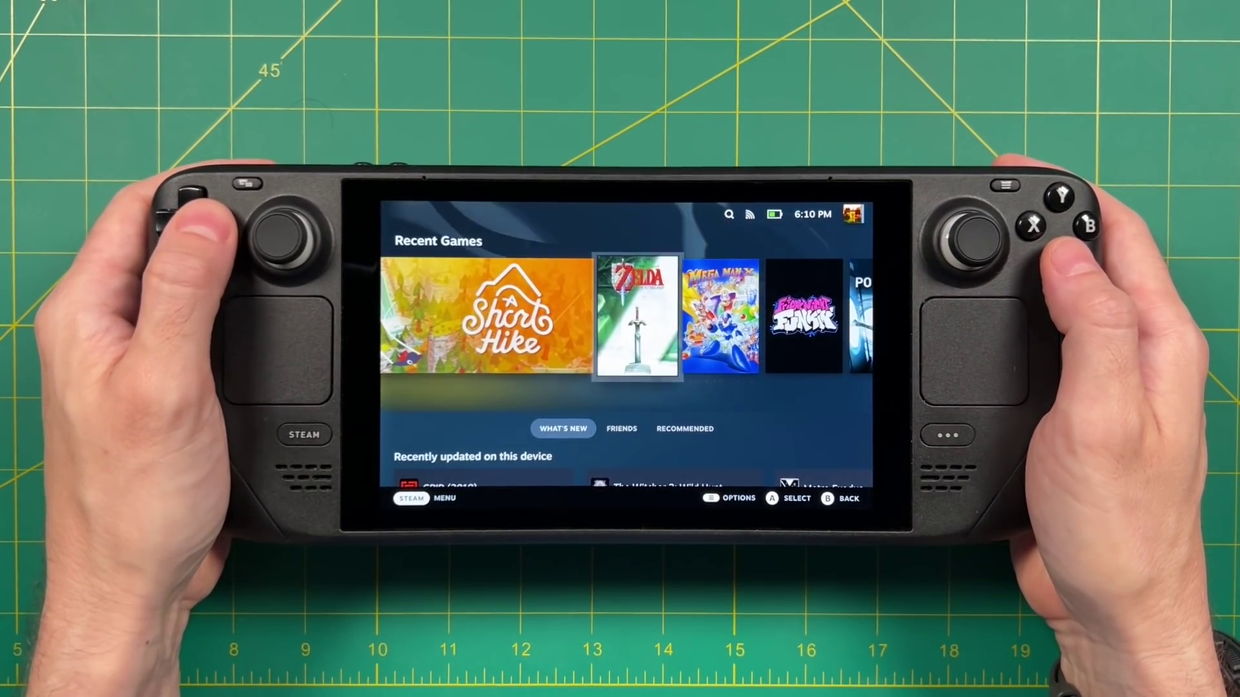
pyautogui.press('Right')
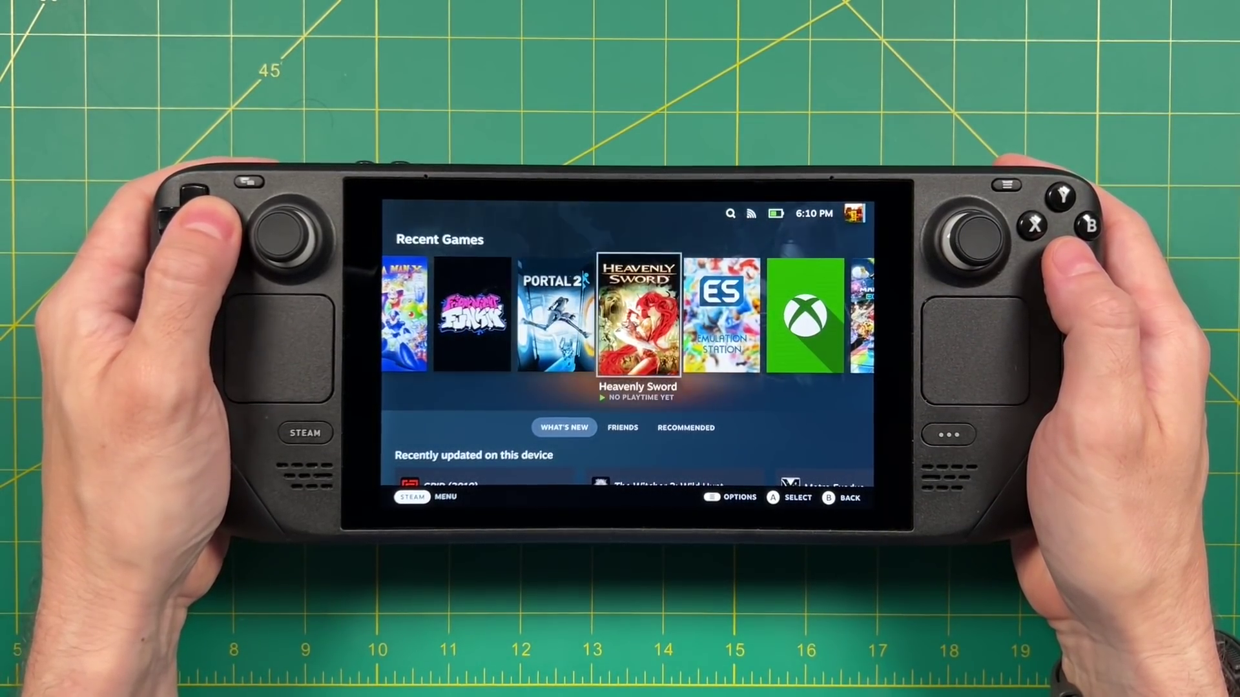
pyautogui.press('Right')
pyautogui.press('Left')
pyautogui.press('Left')
pyautogui.press('Left')
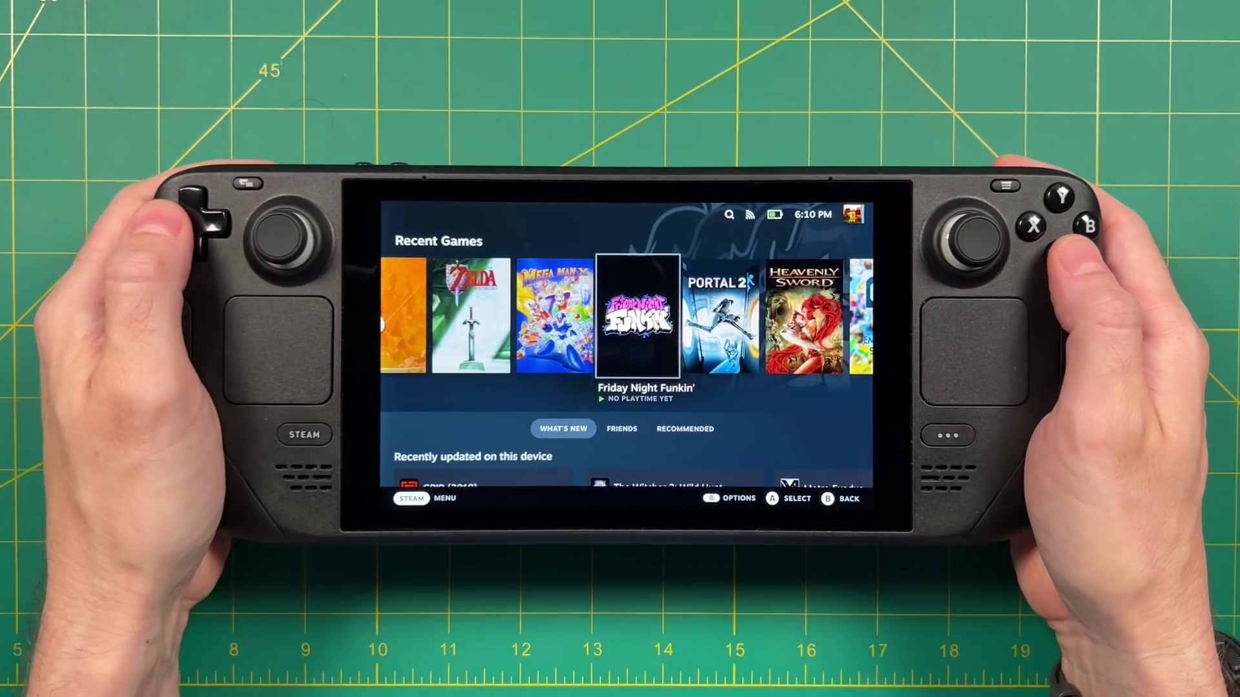
pyautogui.press('Return')
pyautogui.press('Return')
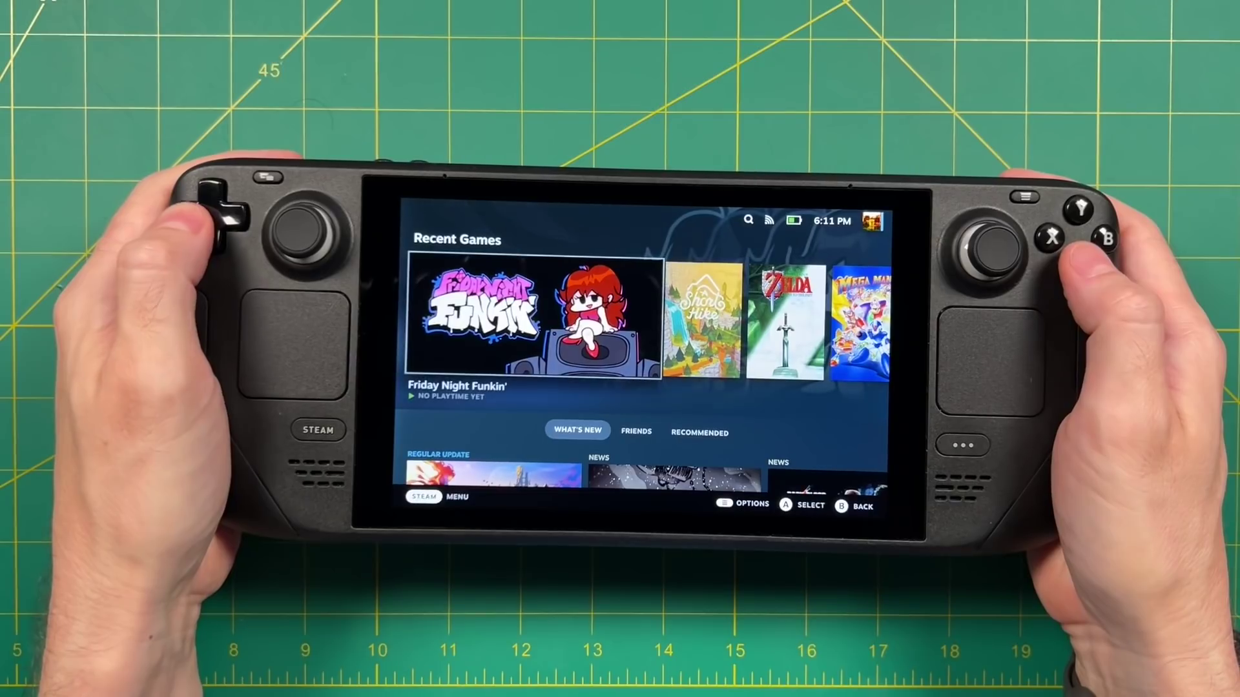
pyautogui.press('Right')
pyautogui.press('Down')
pyautogui.press('Return')
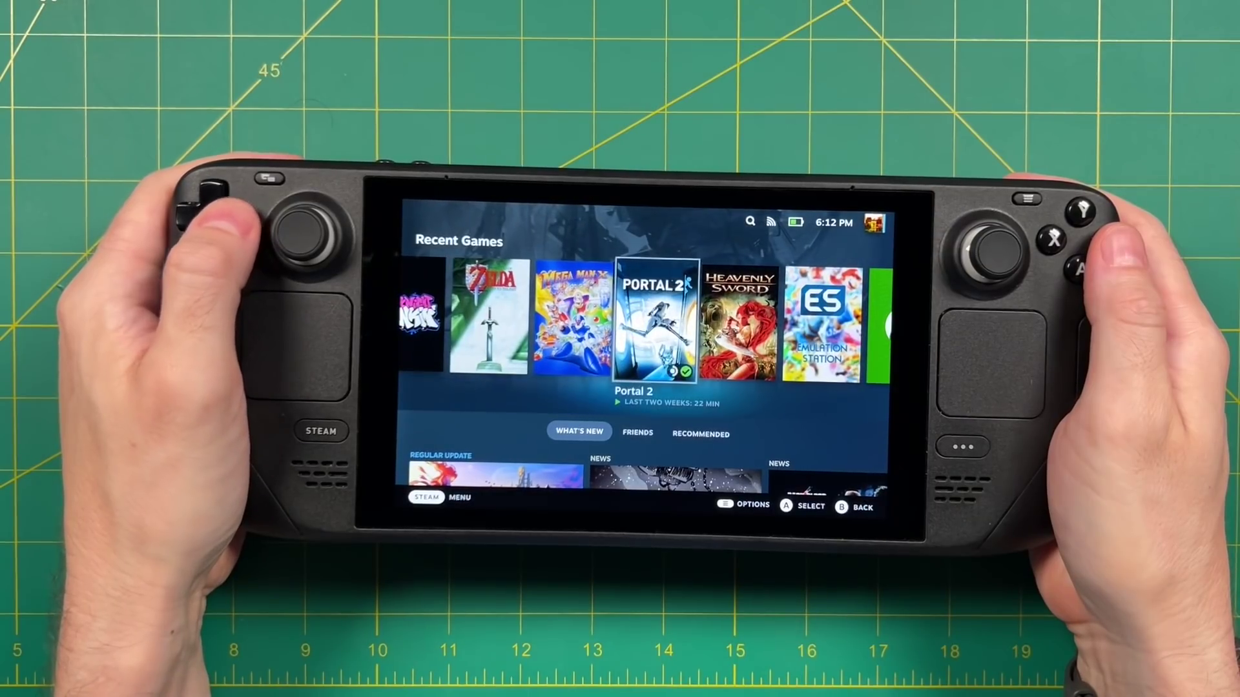
pyautogui.press('Right')
pyautogui.press('Right')
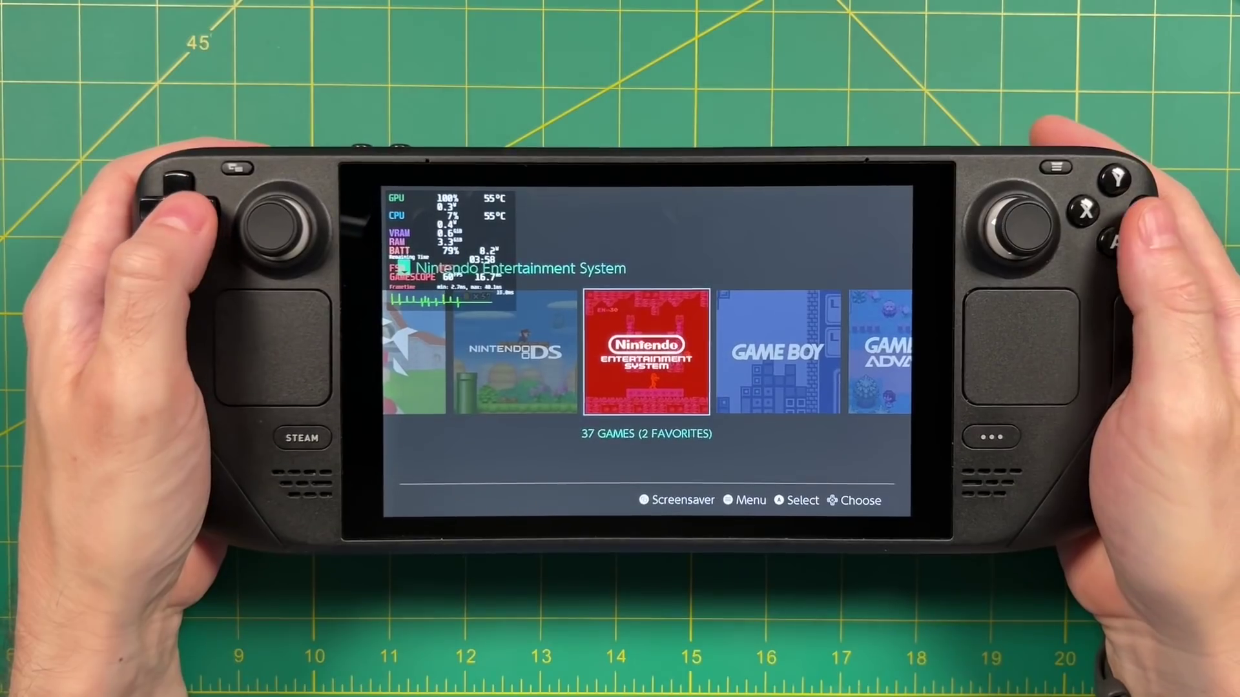
pyautogui.press('Right')
pyautogui.press('Return')
pyautogui.press('Down')
pyautogui.press('Down')
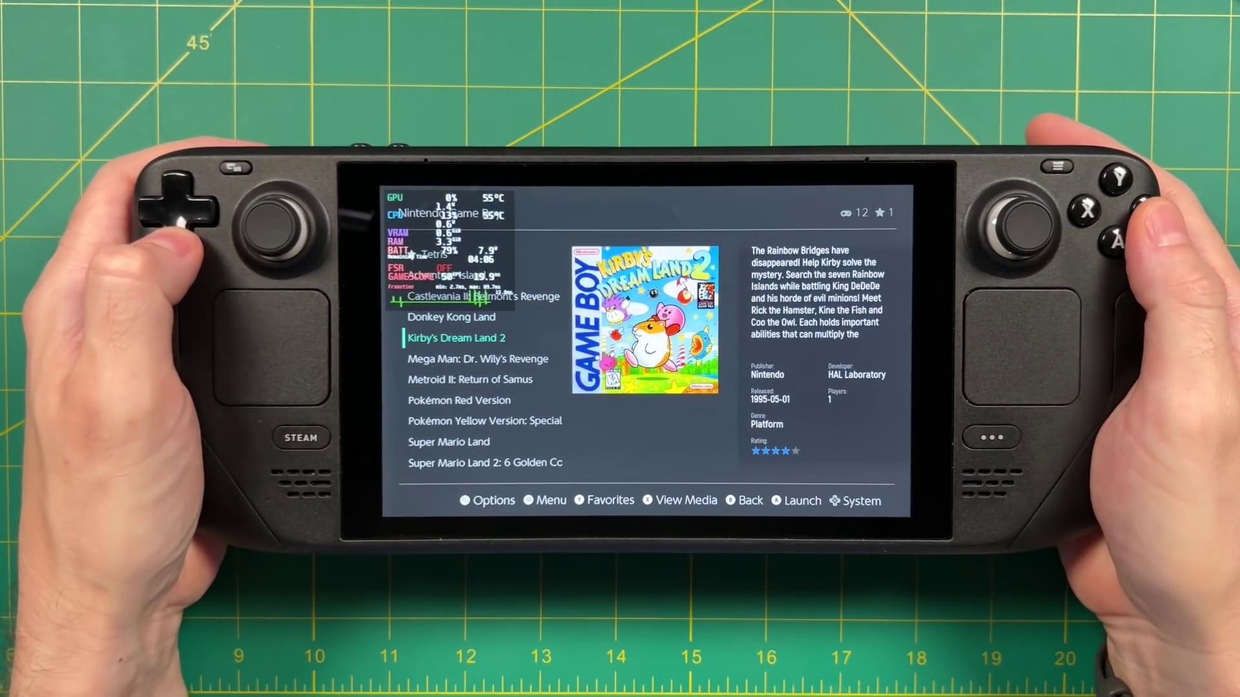
pyautogui.press('Escape')
pyautogui.press('Right')
pyautogui.press('Right')
pyautogui.press('Right')
pyautogui.press('Return')
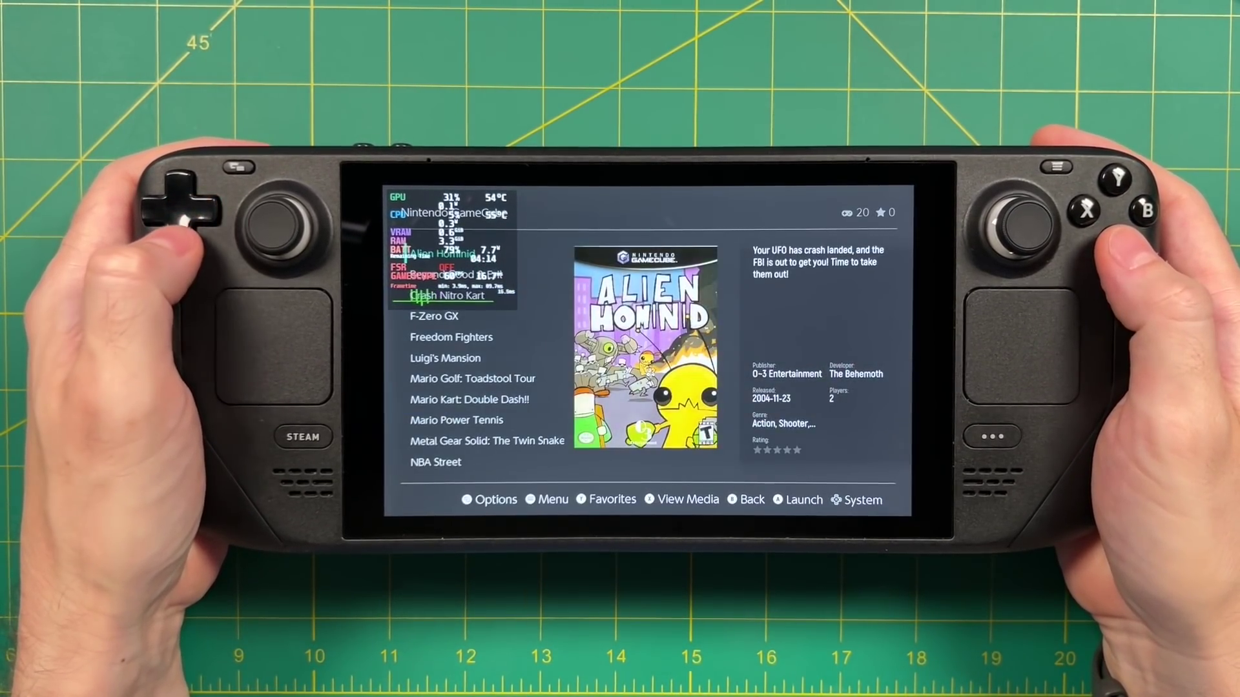
pyautogui.press('Down')
pyautogui.press('Down')
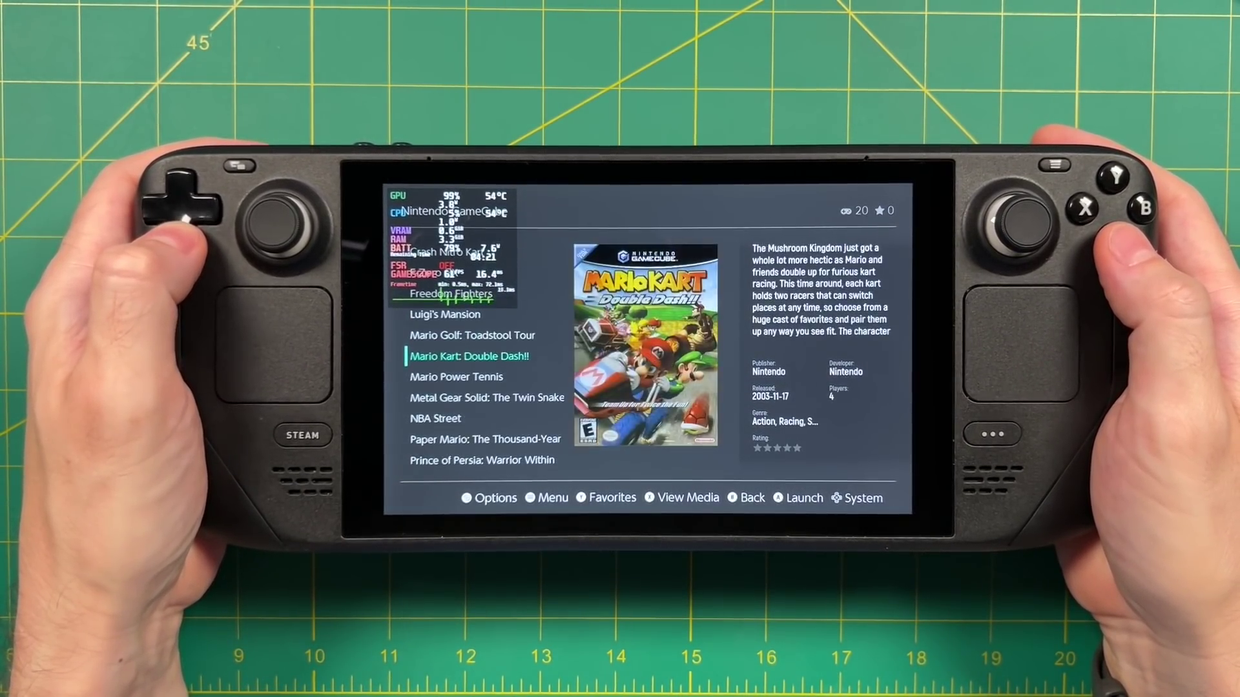
pyautogui.press('Down')
pyautogui.press('Down')
pyautogui.press('Down')
pyautogui.press('Down')
pyautogui.press('Down')
pyautogui.press('Down')
pyautogui.press('Down')
pyautogui.press('Down')
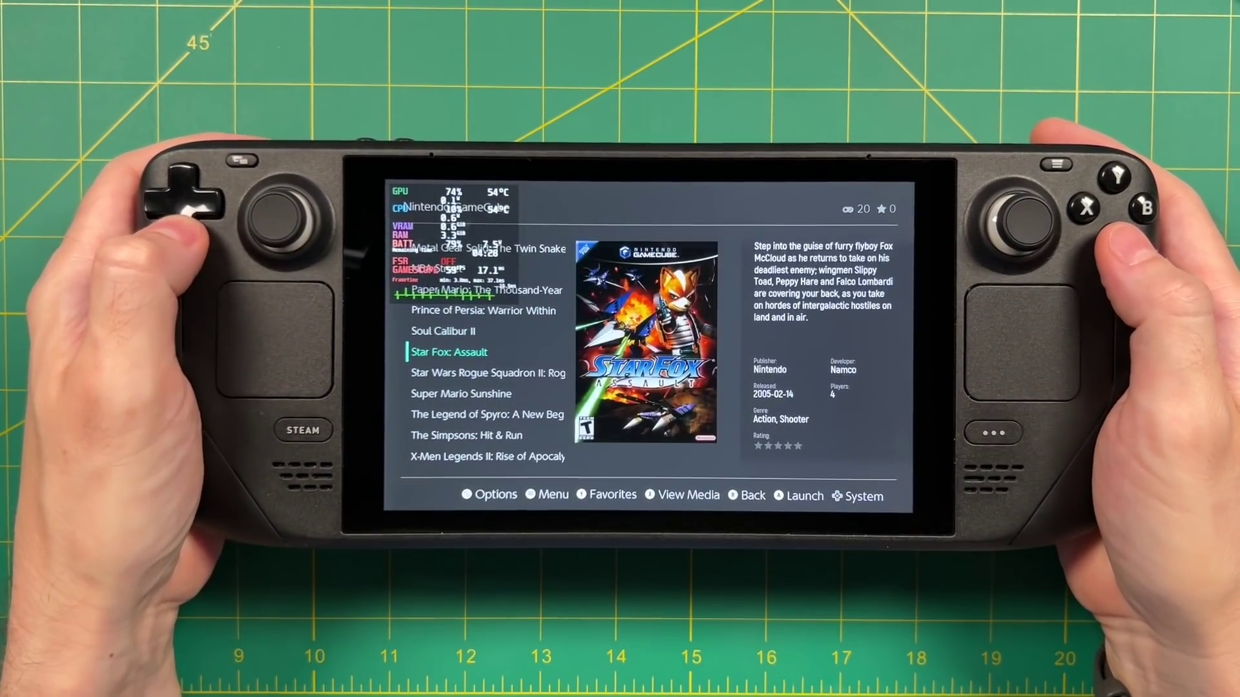
pyautogui.press('Down')
pyautogui.press('BackSpace')
pyautogui.press('Right')
pyautogui.press('Return')
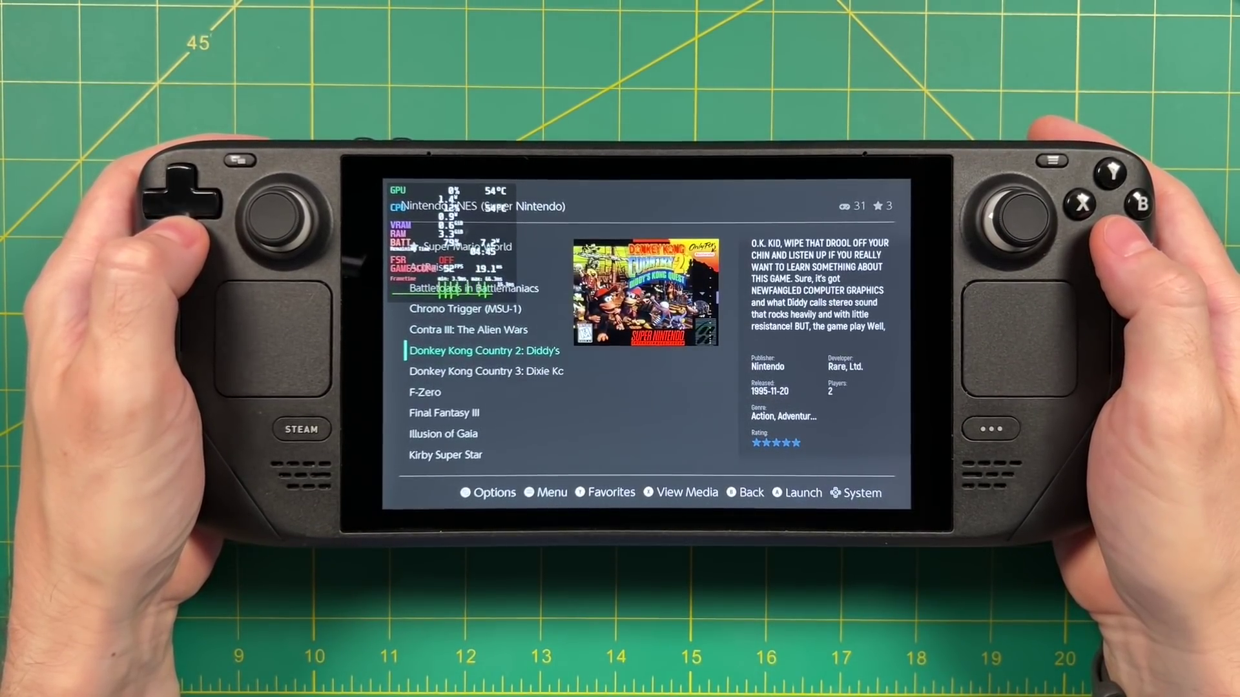
pyautogui.press('Down')
pyautogui.press('Down')
pyautogui.press('BackSpace')
pyautogui.press('Right')
pyautogui.press('Return')
pyautogui.press('Down')
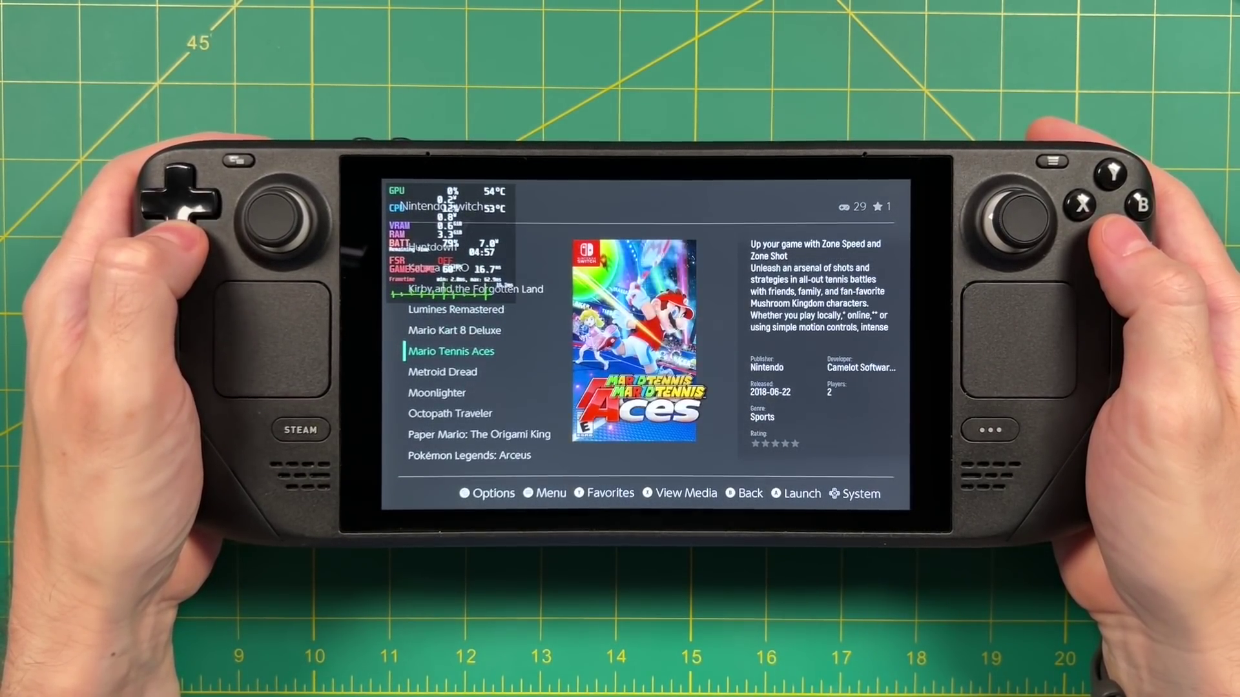
pyautogui.press('Down')
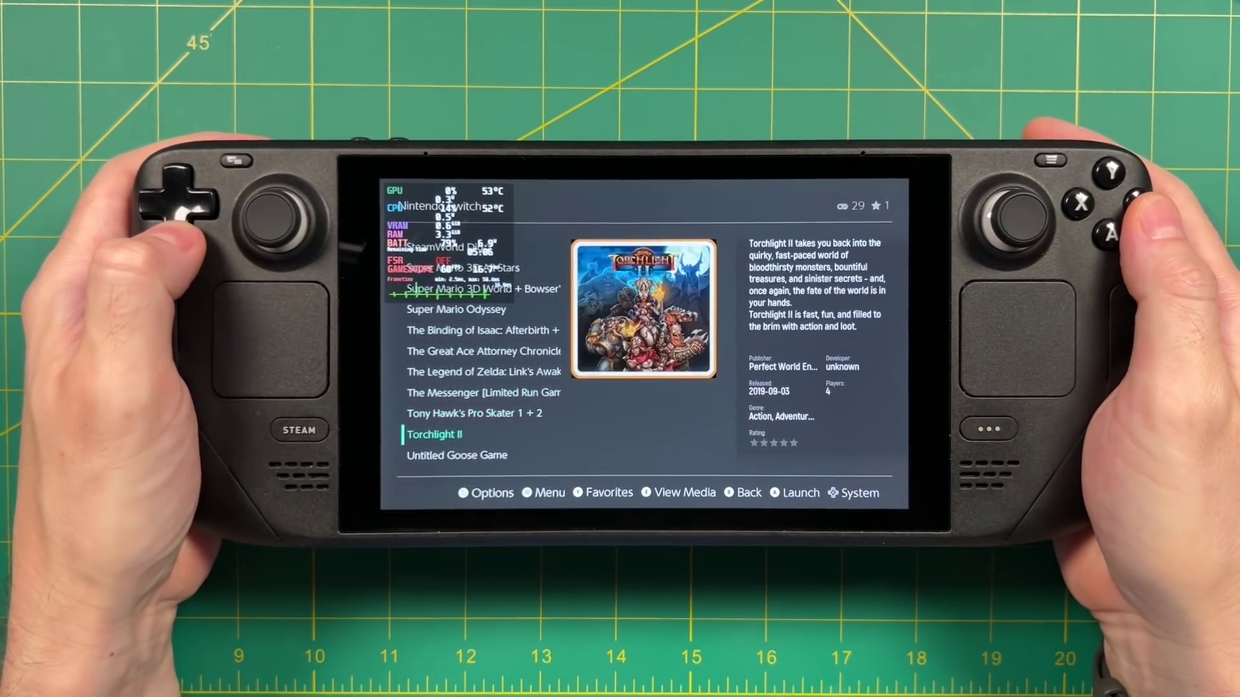
pyautogui.press('Escape')
pyautogui.press('Right')
pyautogui.press('Return')
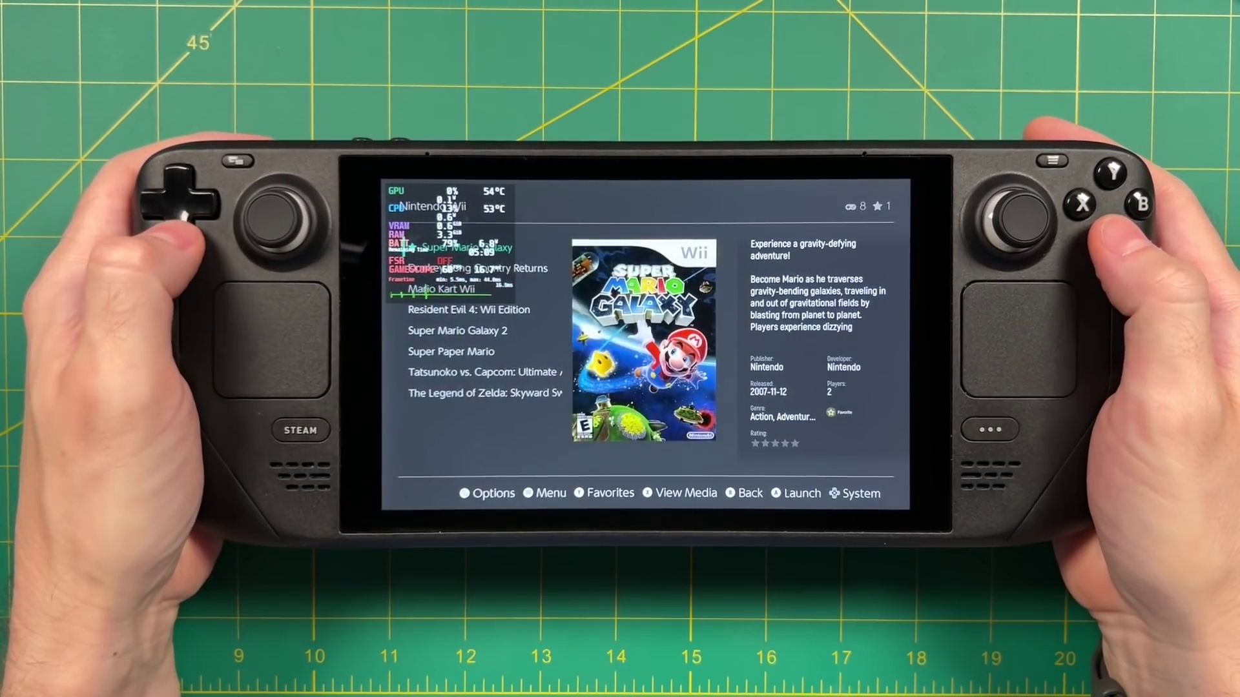
pyautogui.press('Down')
pyautogui.press('Escape')
pyautogui.press('Right')
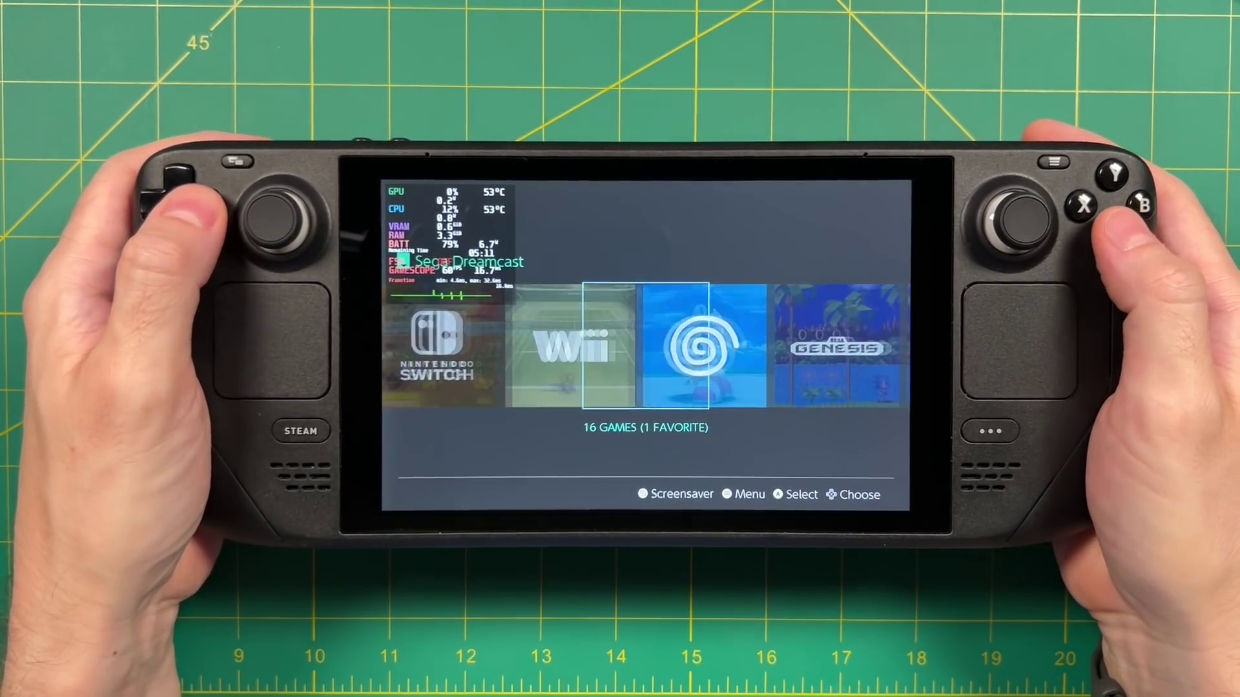
pyautogui.press('Return')
pyautogui.press('Down')
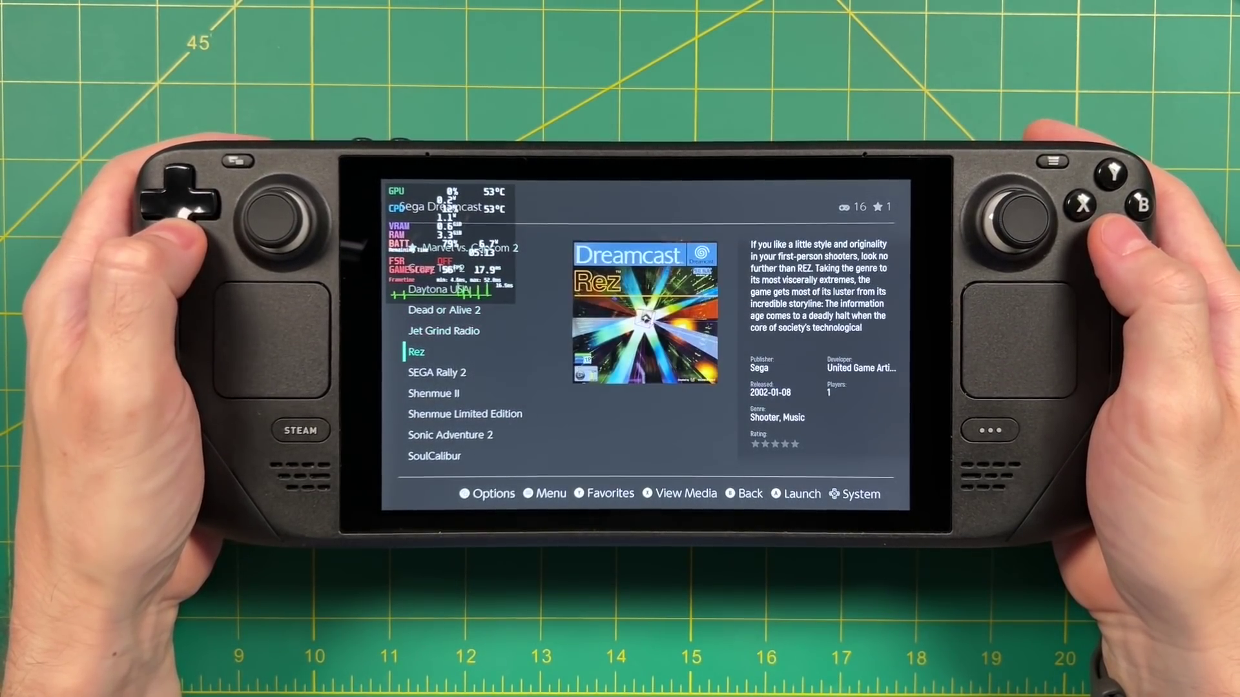